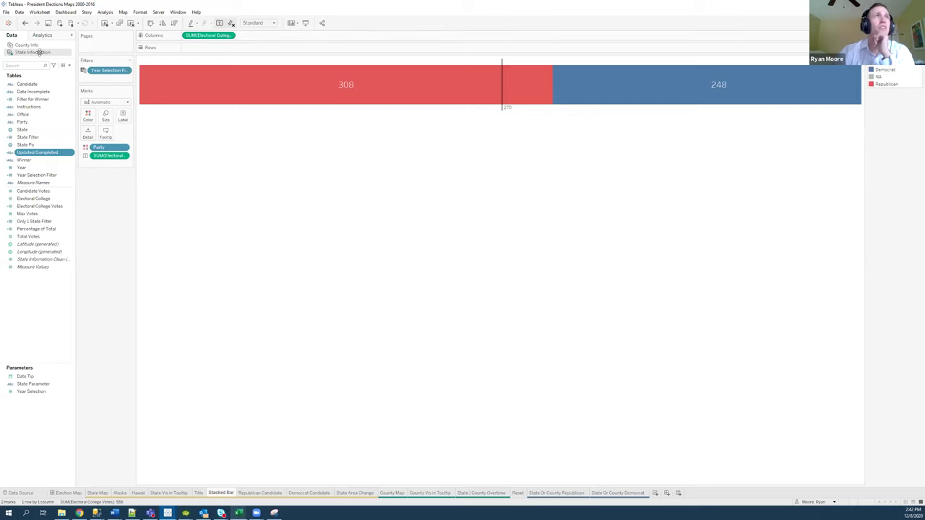
Open the Year Selection Filter calculation, examine its Year and Year Selection fields, and close it.
right_click(57, 176)
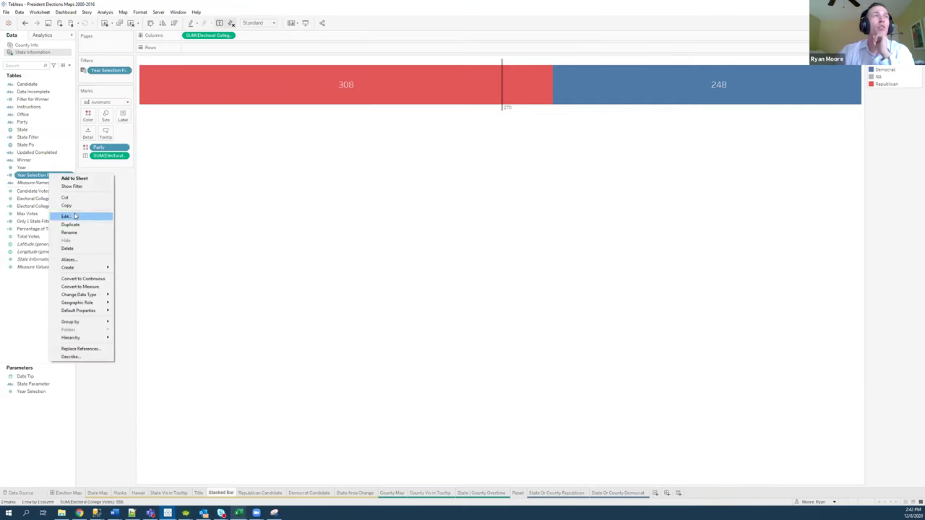
left_click(75, 216)
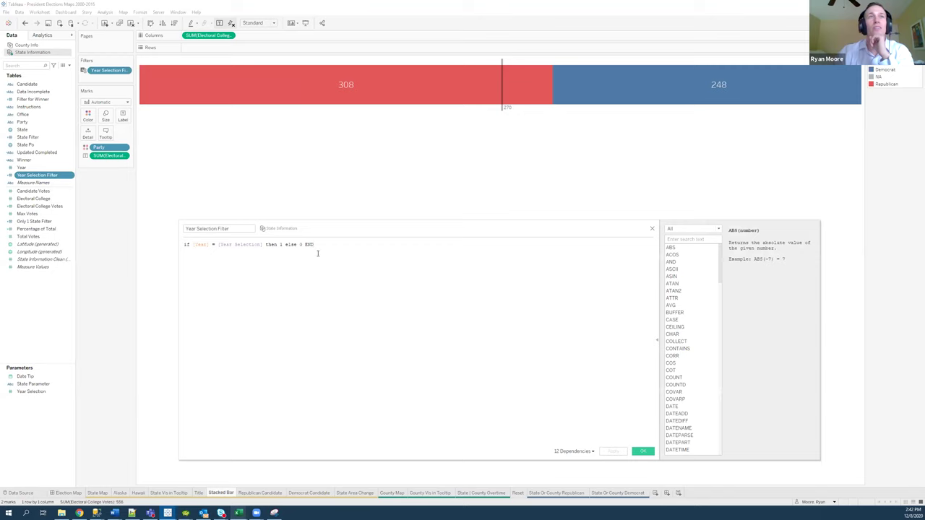
double_click(201, 245)
double_click(240, 244)
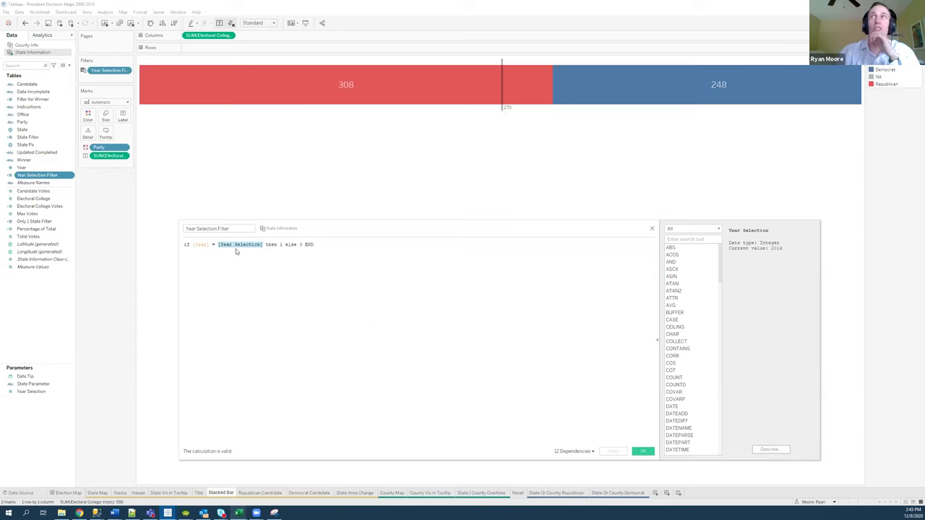
left_click(200, 245)
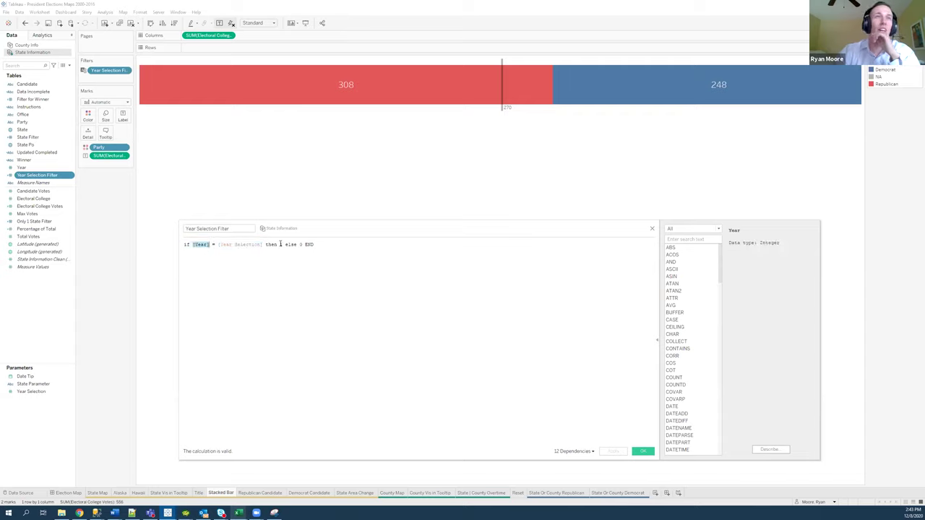
left_click(643, 451)
Show the Electoral College Votes axis header, inspect its fixed range and reference line options, and hide the header again.
right_click(211, 36)
left_click(256, 80)
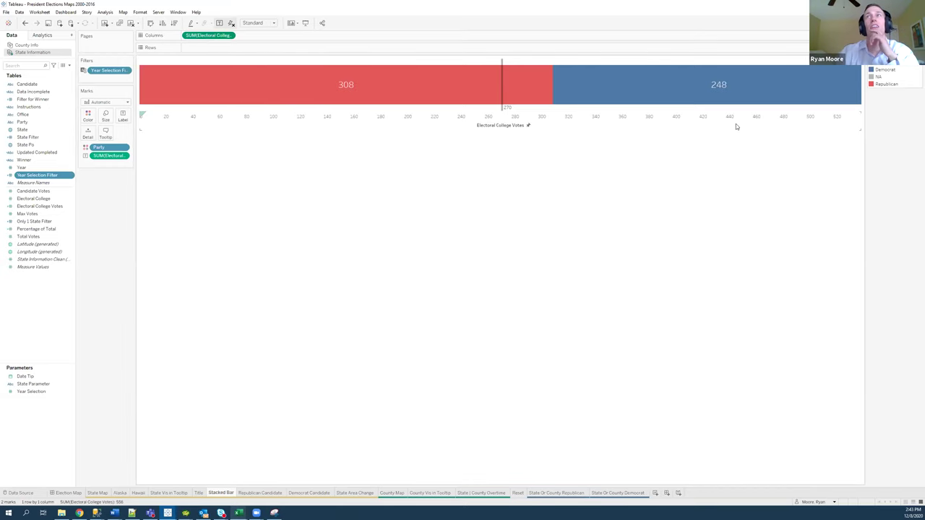
left_click(489, 119)
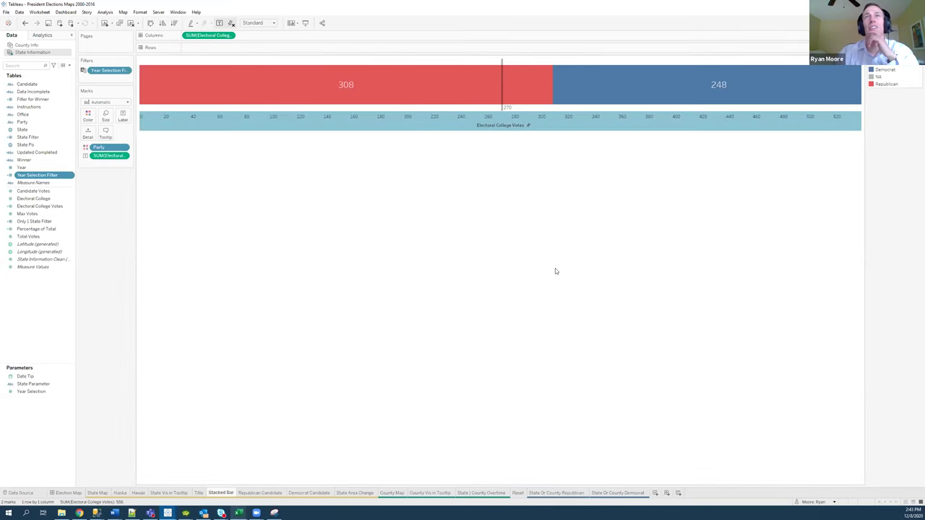
double_click(506, 122)
left_click(476, 226)
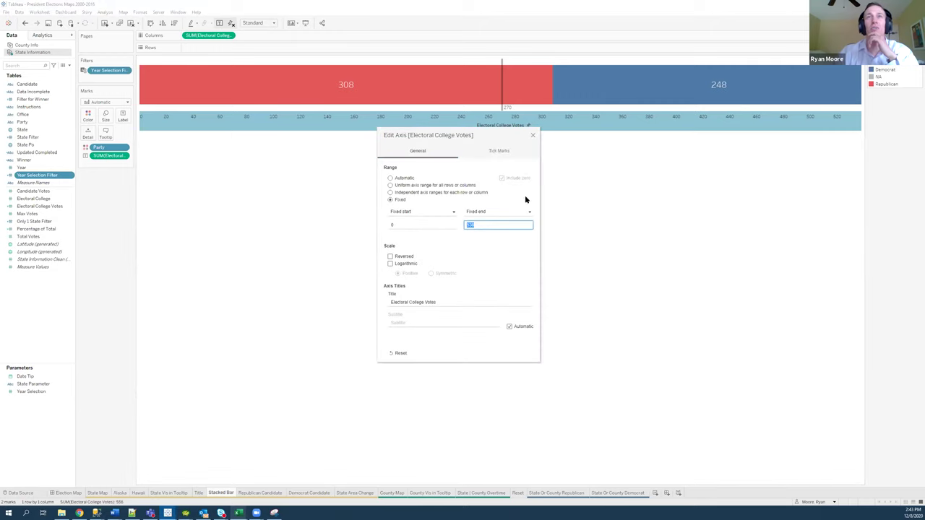
left_click(533, 136)
right_click(514, 120)
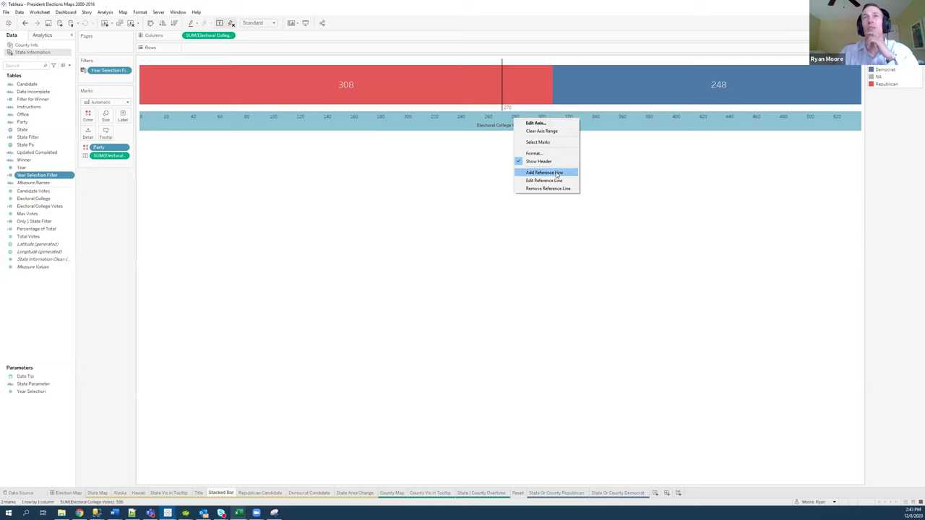
right_click(489, 123)
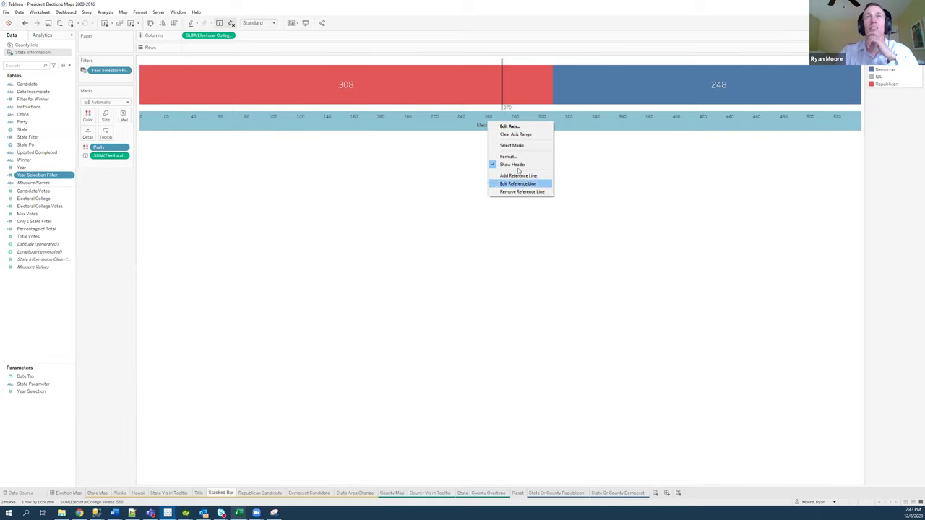
left_click(512, 165)
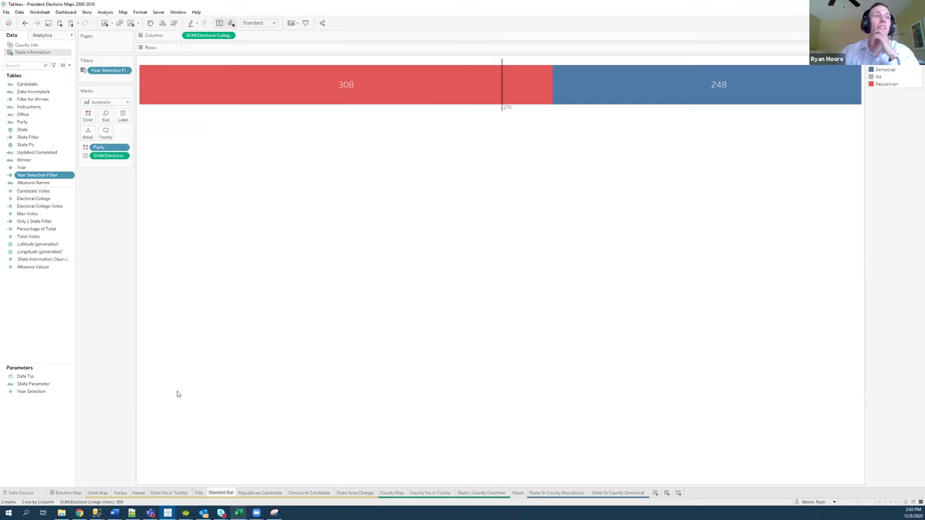
Go from the Election Map dashboard to the Republican candidate name's source sheet and inspect the blank mark's tooltip.
left_click(75, 493)
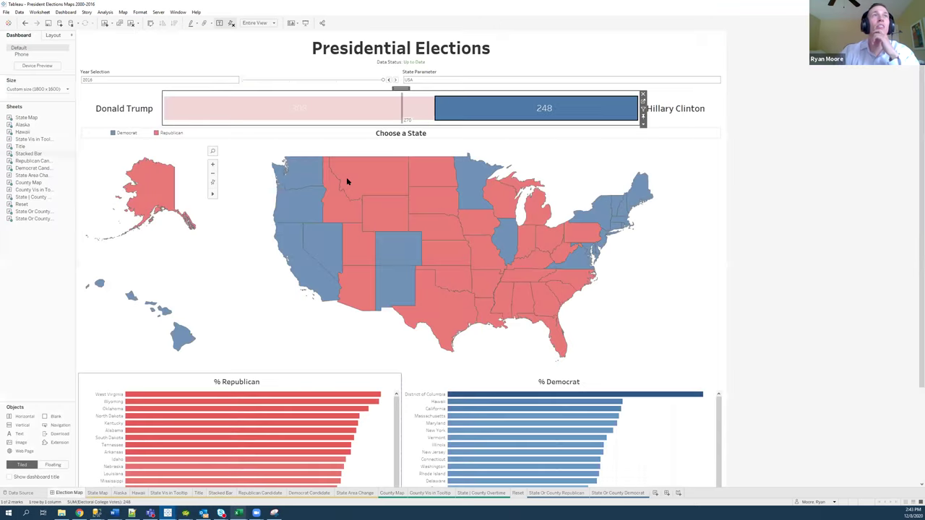
left_click(126, 114)
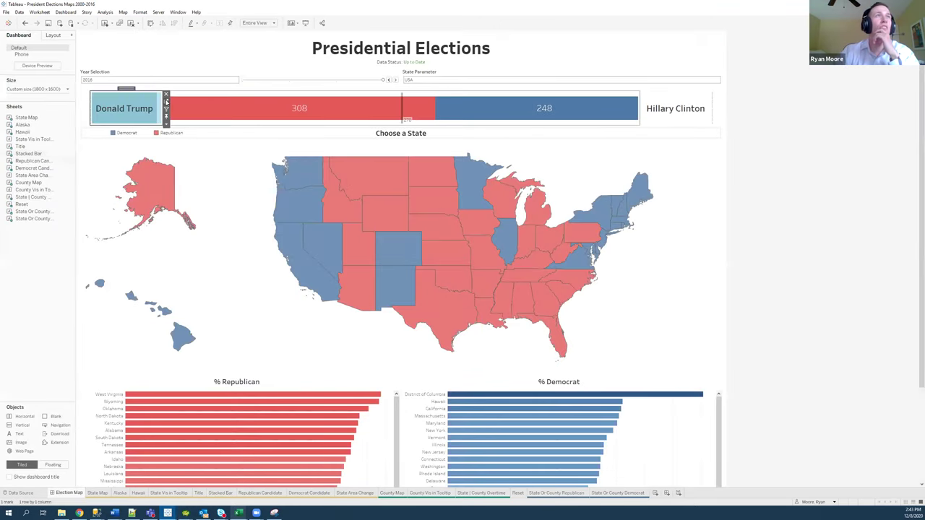
left_click(167, 102)
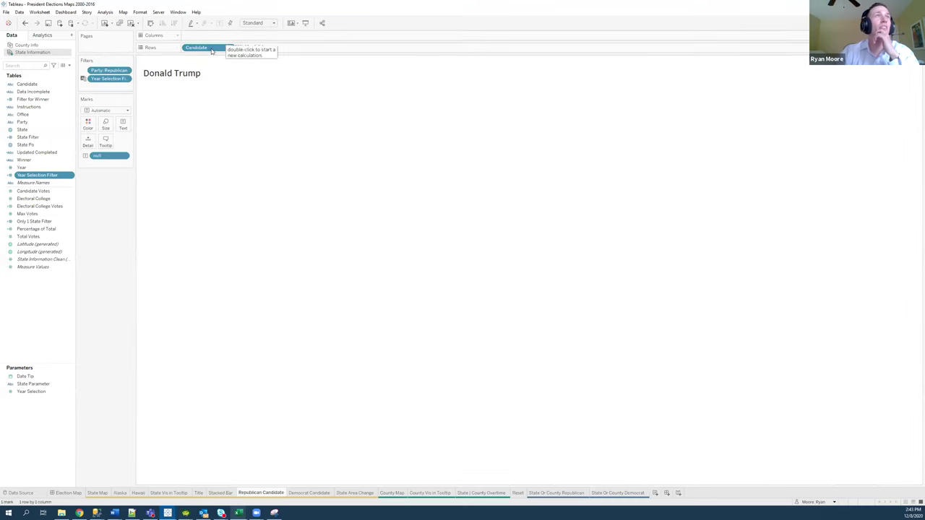
mouse_move(206, 80)
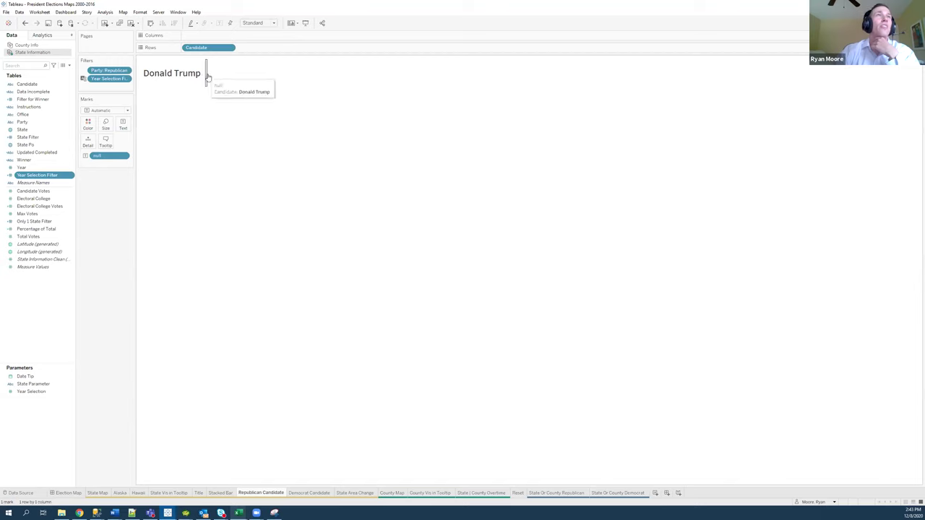
Add an ad-hoc null calculation to the marks of the Republican Candidate sheet and move it onto the view.
double_click(100, 163)
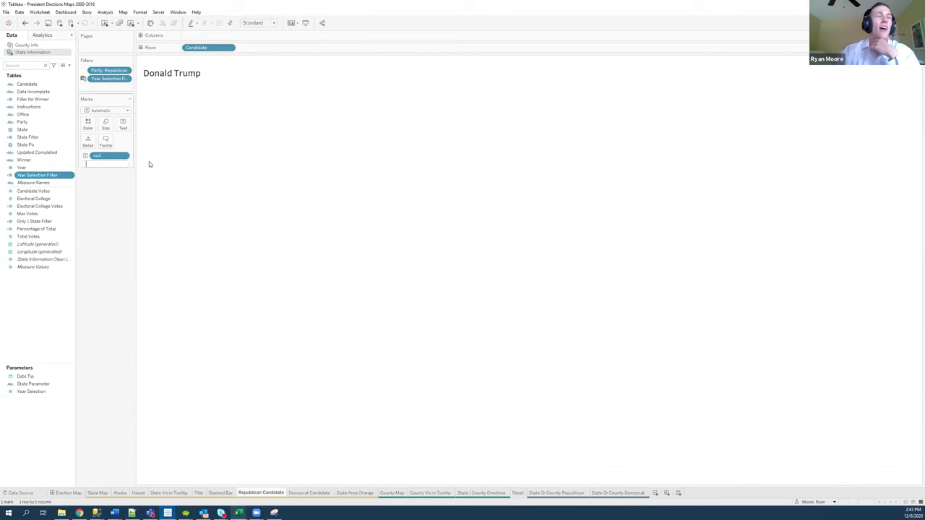
type("null")
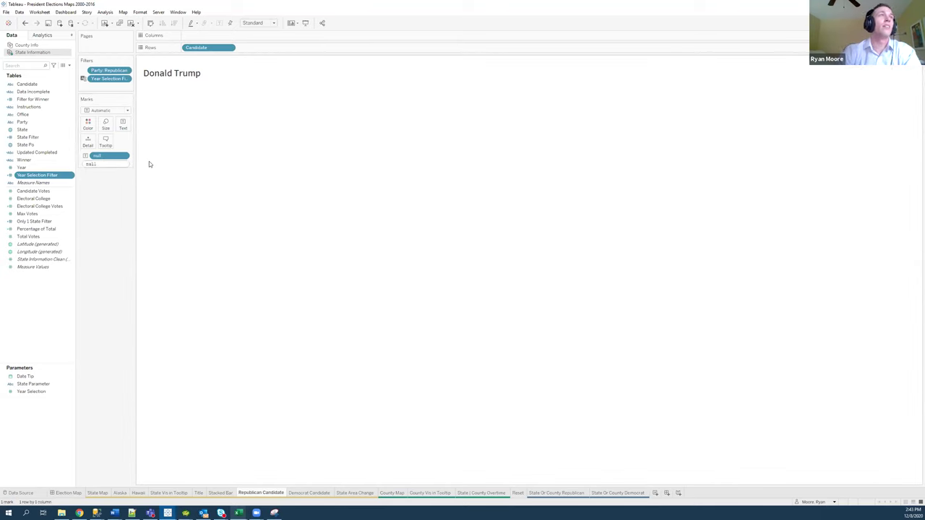
key("Return")
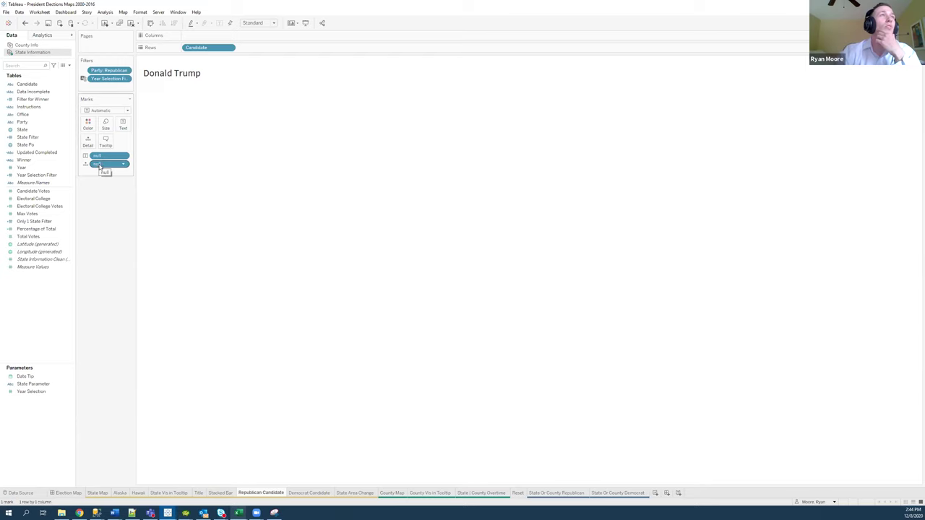
left_click_drag(100, 166, 202, 77)
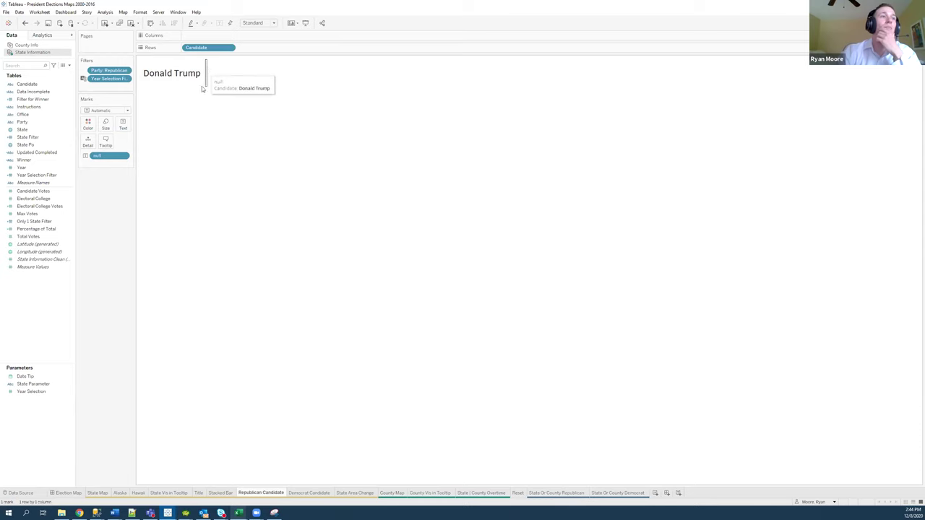
Return to the Election Map dashboard, look over the separate state maps, and open the main map's State Map sheet.
left_click(68, 493)
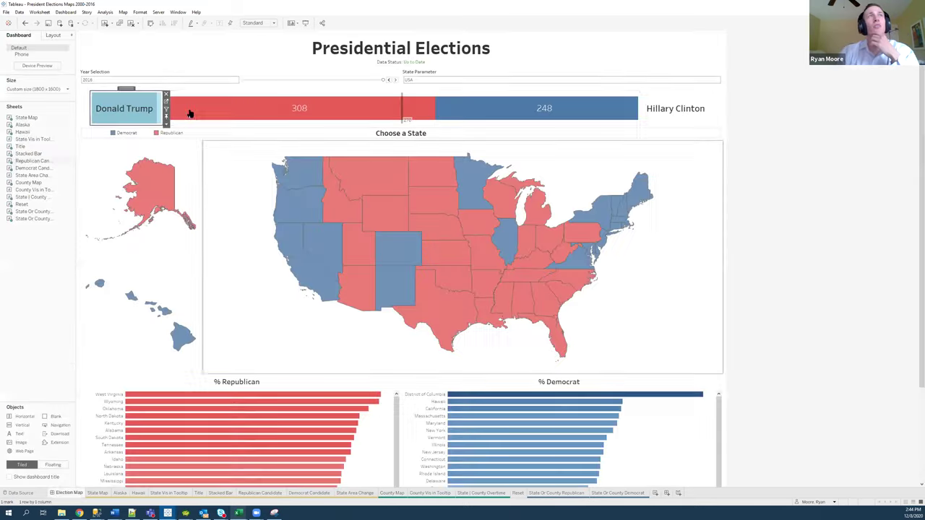
left_click(780, 123)
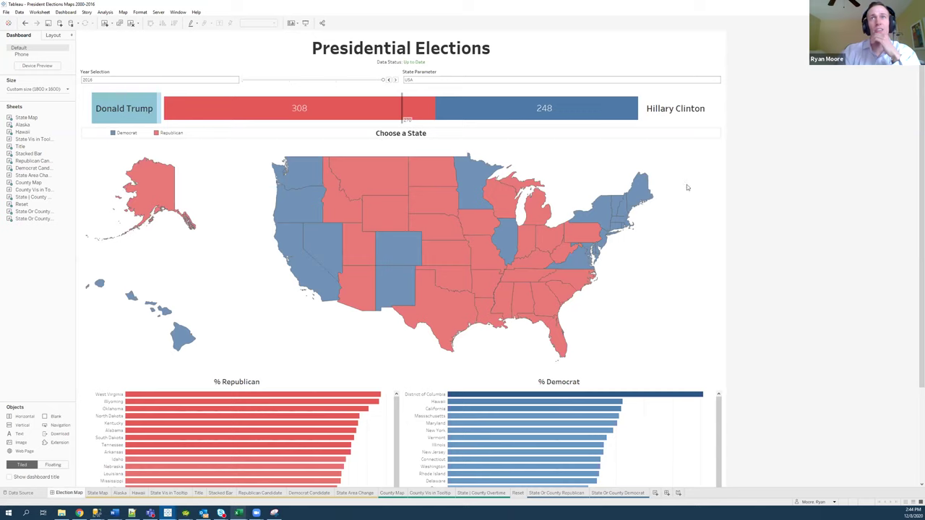
left_click(704, 163)
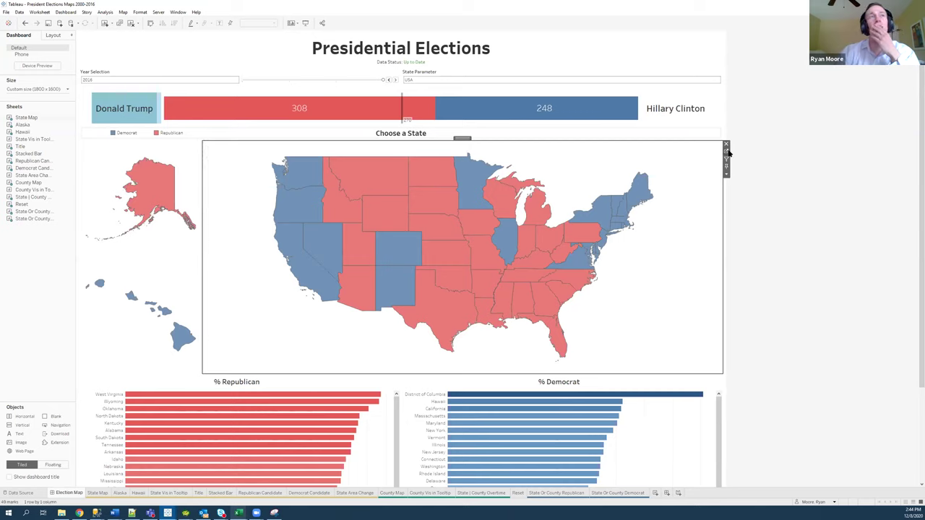
mouse_move(156, 196)
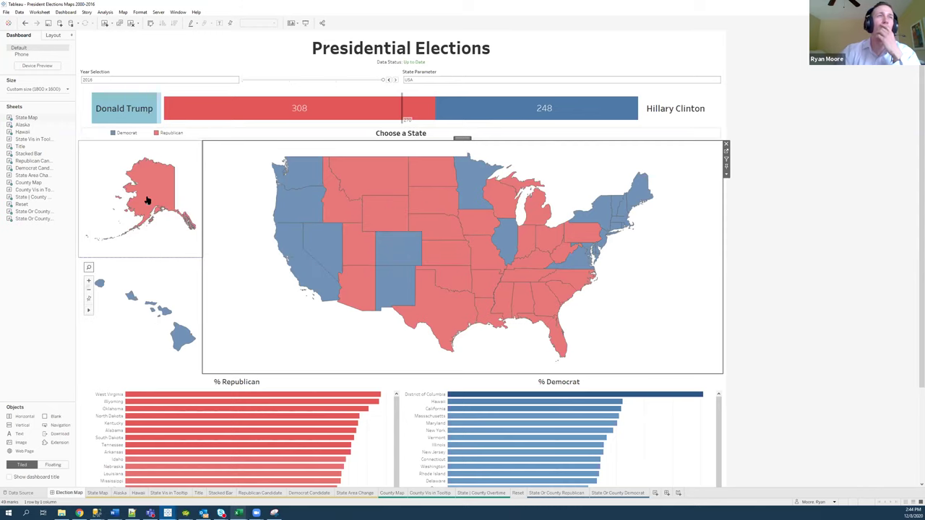
left_click(726, 152)
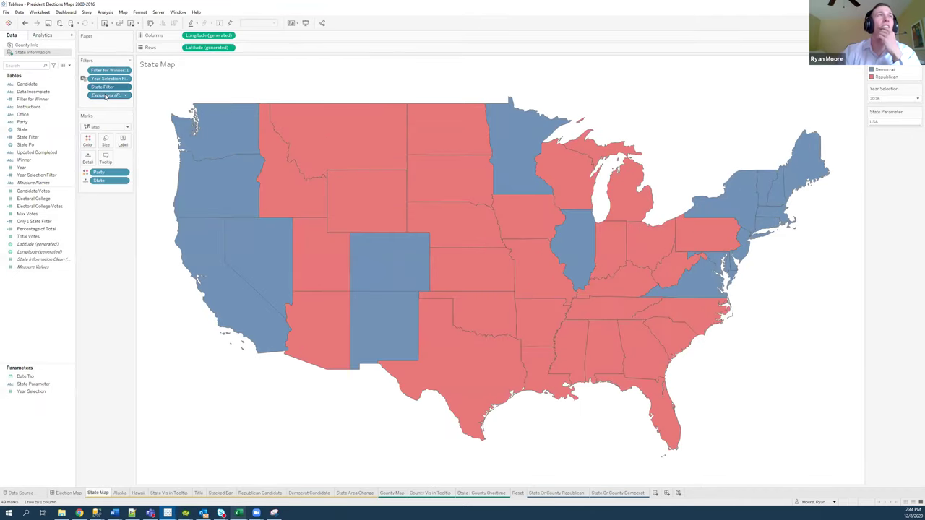
Remove the Exclusions filter from the State Map sheet and undo the removal.
right_click(106, 96)
left_click(139, 187)
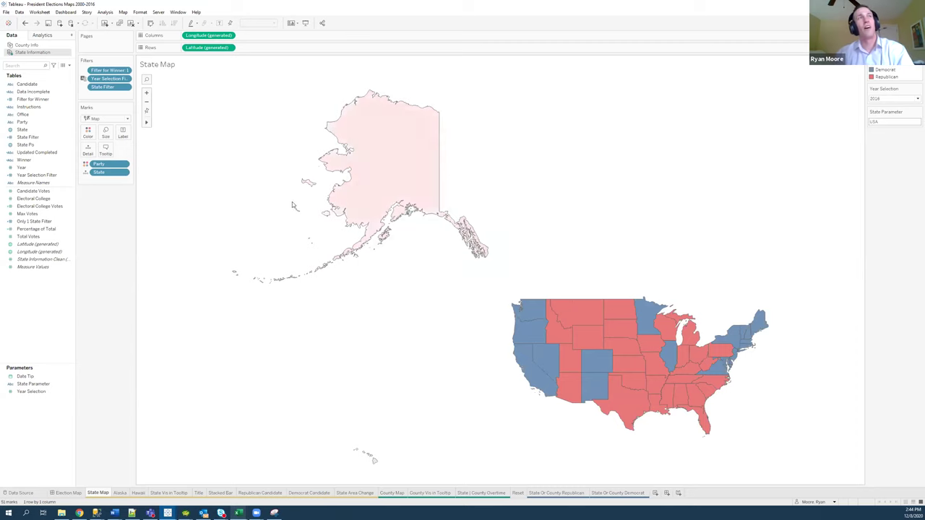
key("ctrl+z")
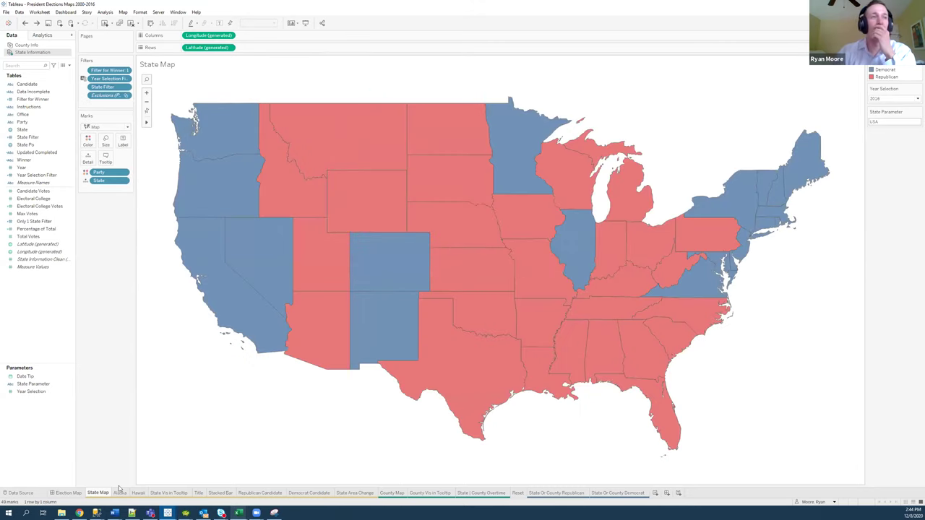
Look at the duplicate option for the State Map sheet, view the Alaska sheet, and return to State Map.
mouse_move(465, 323)
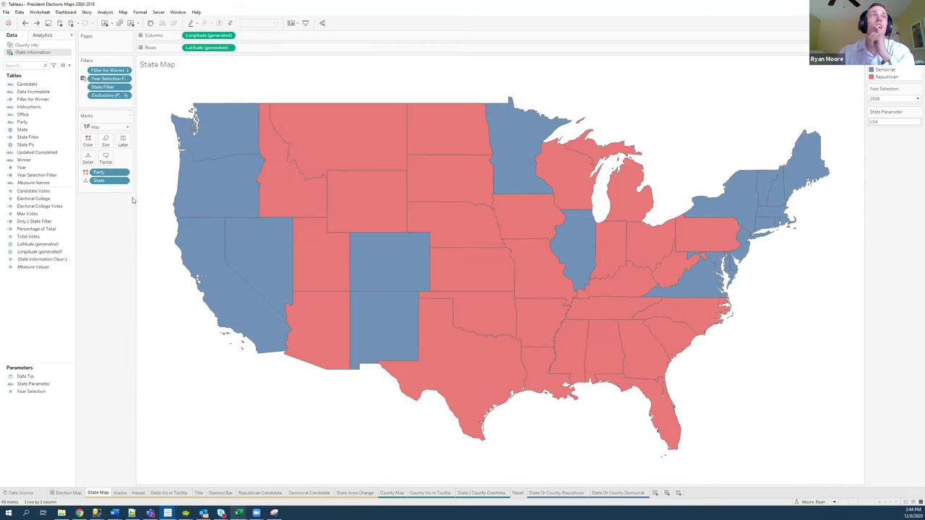
right_click(107, 496)
left_click(106, 495)
right_click(106, 495)
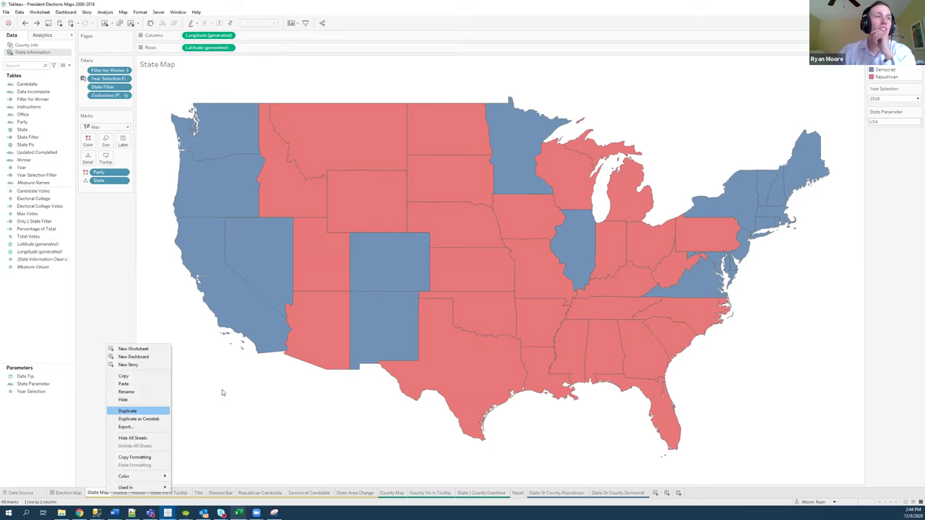
left_click(118, 499)
left_click(119, 494)
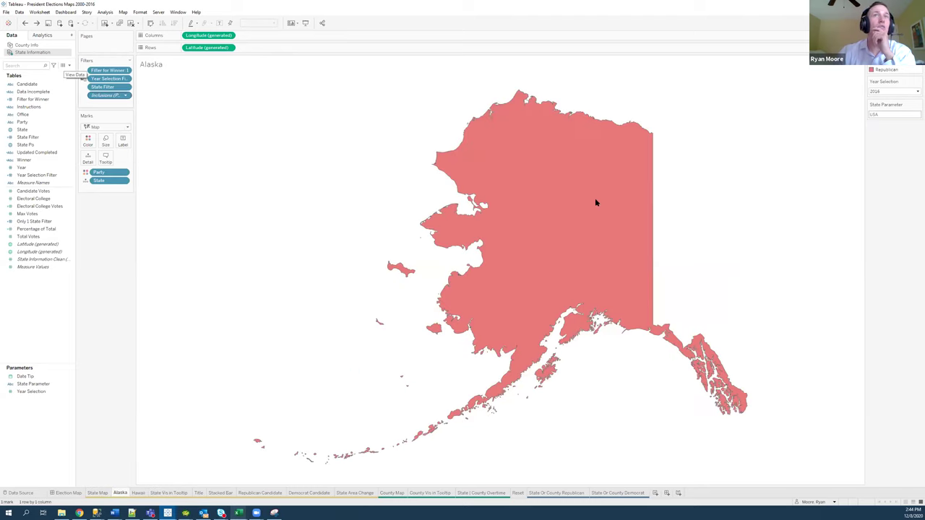
mouse_move(627, 198)
left_click(98, 492)
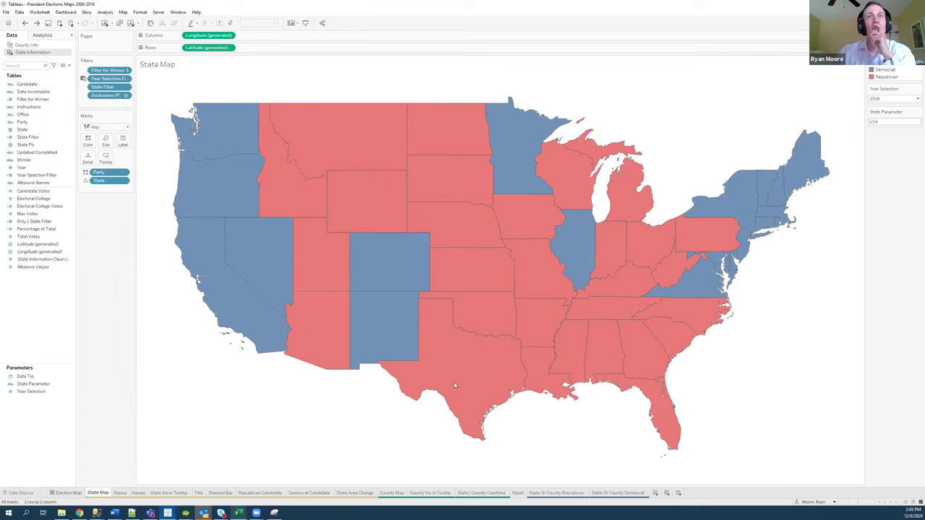
View Indiana's results tooltip on the State Map sheet and on the Election Map dashboard, and return to the sheet.
mouse_move(611, 259)
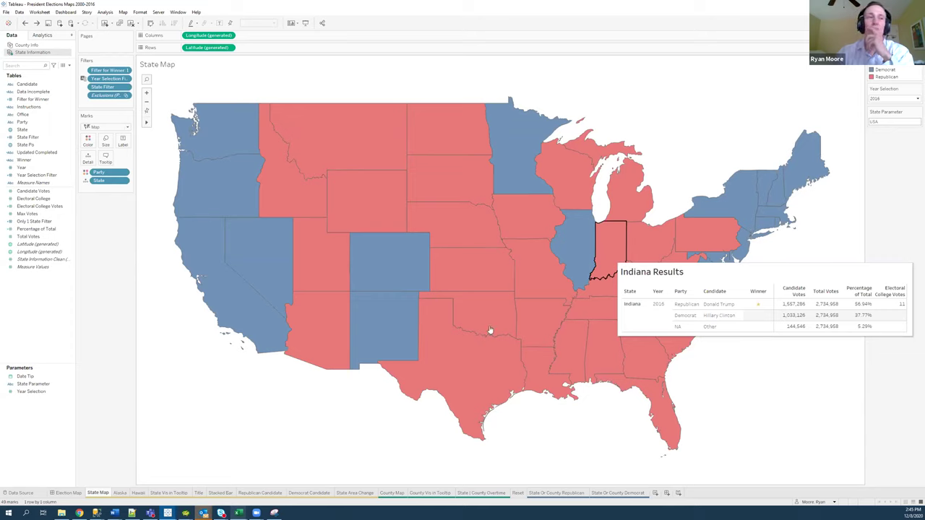
key("ctrl+shift+Tab")
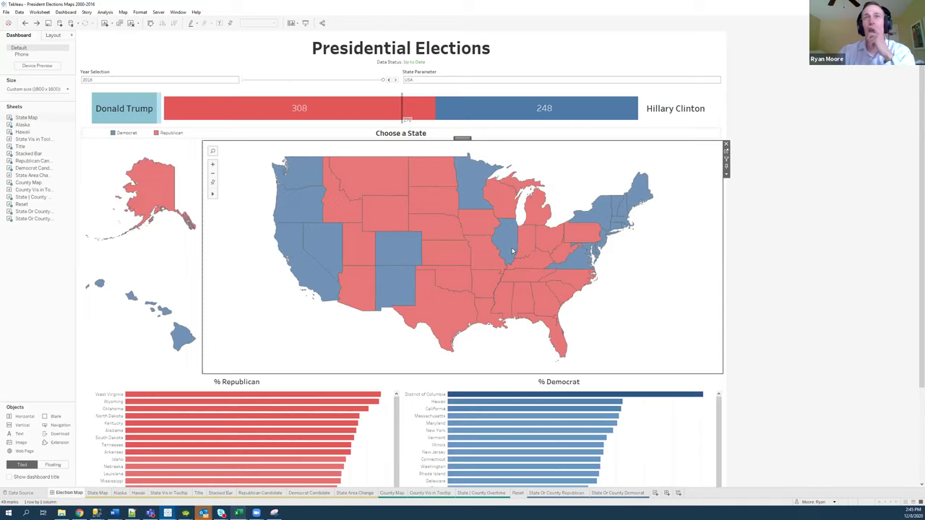
mouse_move(524, 244)
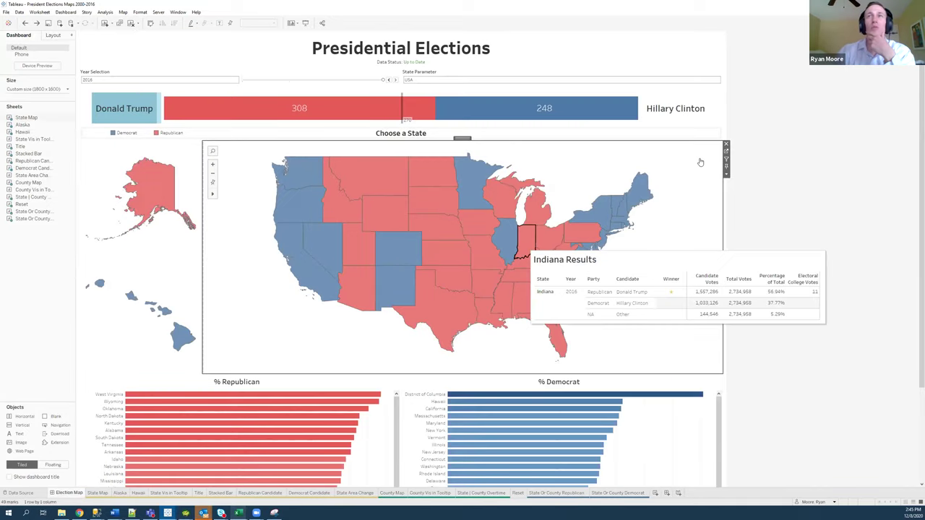
key("ctrl+Tab")
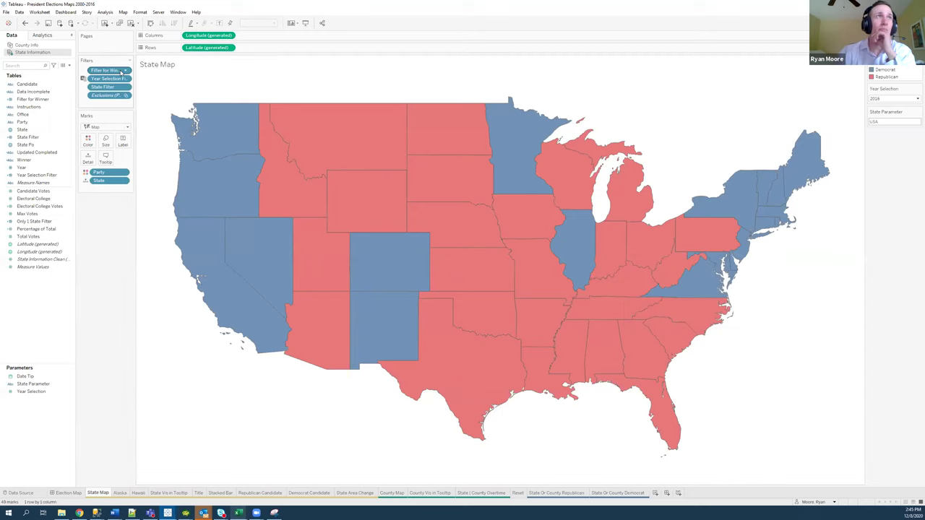
Open the Filter for Winner calculation and examine its Candidate Votes and Max Votes comparison.
right_click(42, 99)
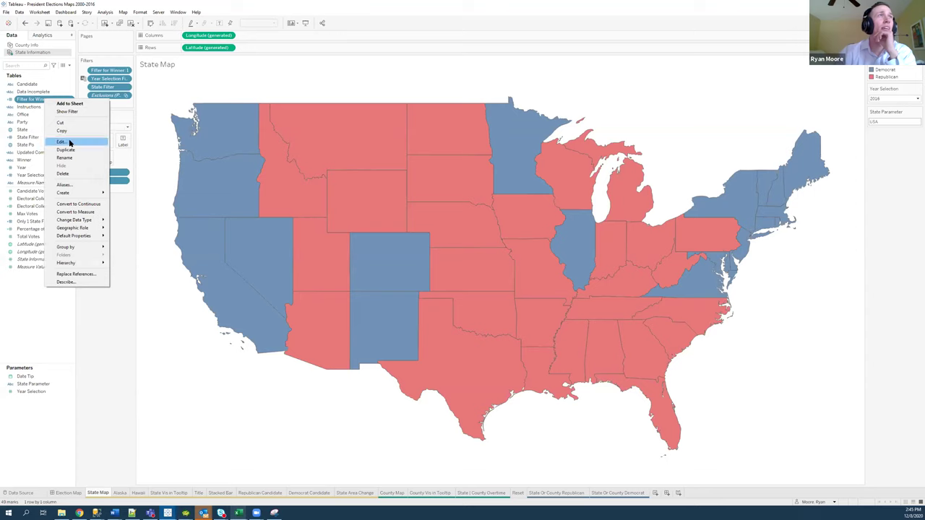
left_click(72, 142)
left_click(214, 244)
left_click(266, 244)
left_click(298, 245)
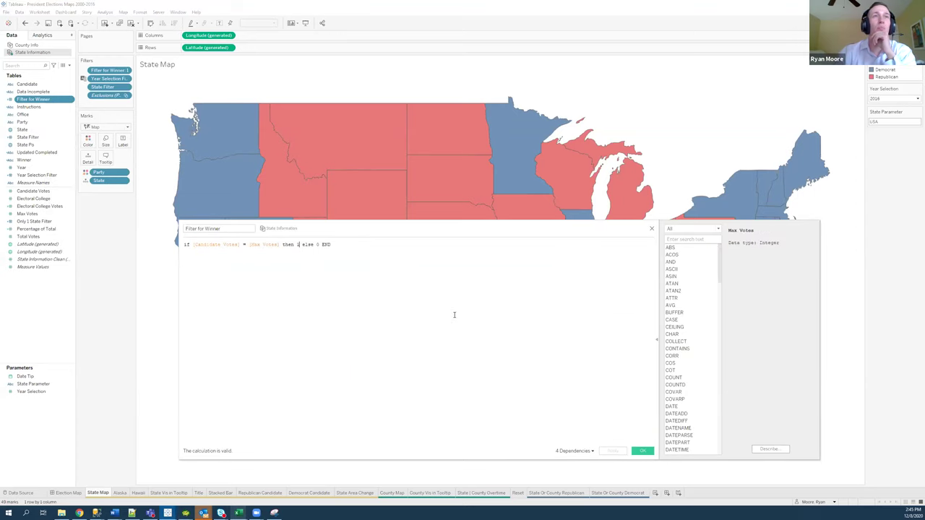
Close the Filter for Winner calculation and examine the State Vis in Tooltip sheet reference in the State Map tooltip.
left_click(642, 451)
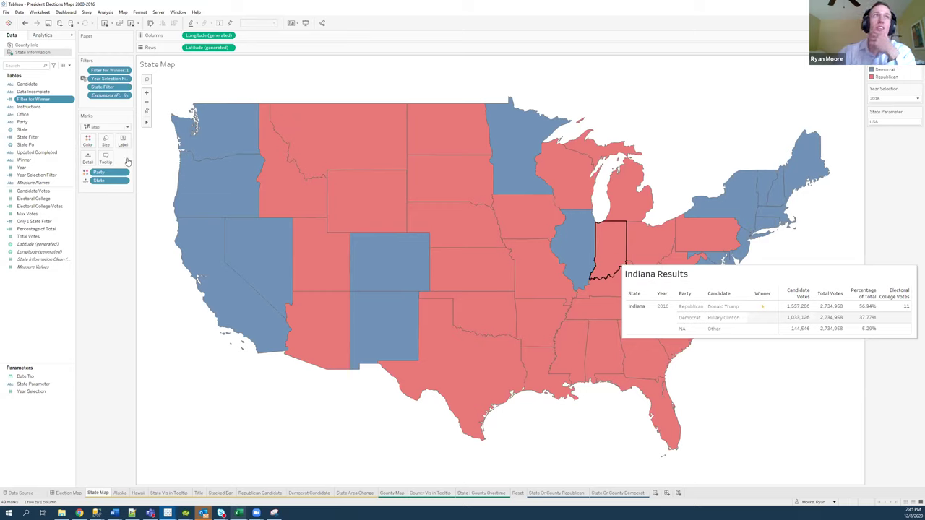
left_click(106, 157)
triple_click(347, 218)
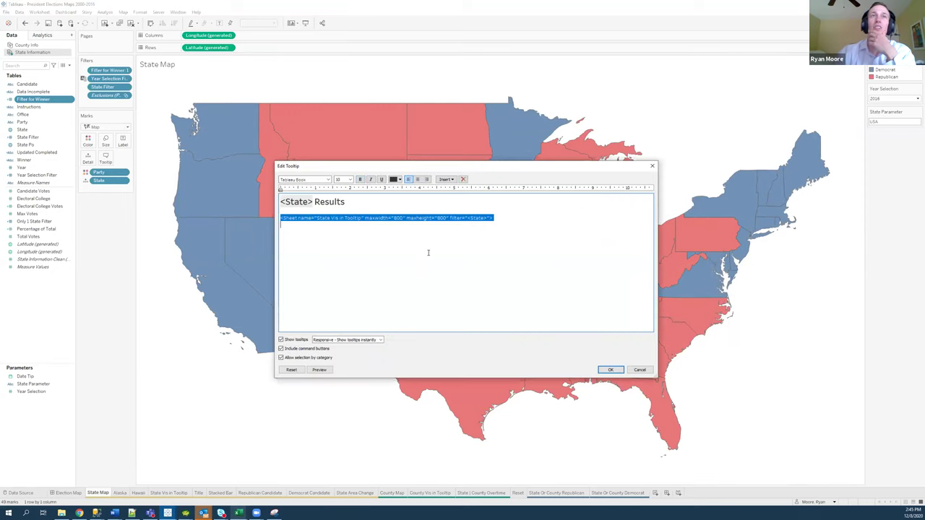
left_click(610, 369)
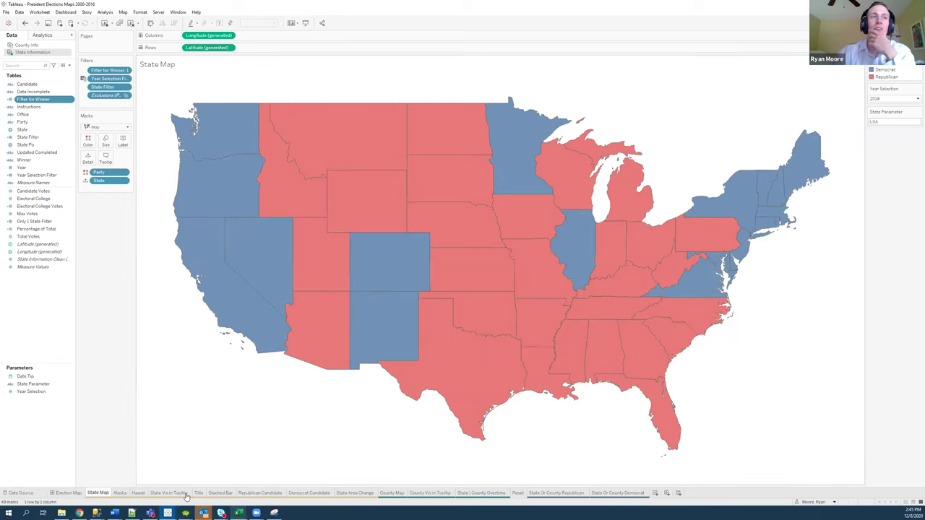
Go to the State Vis in Tooltip sheet and examine the Max Votes comparison in the Winner calculation.
left_click(170, 493)
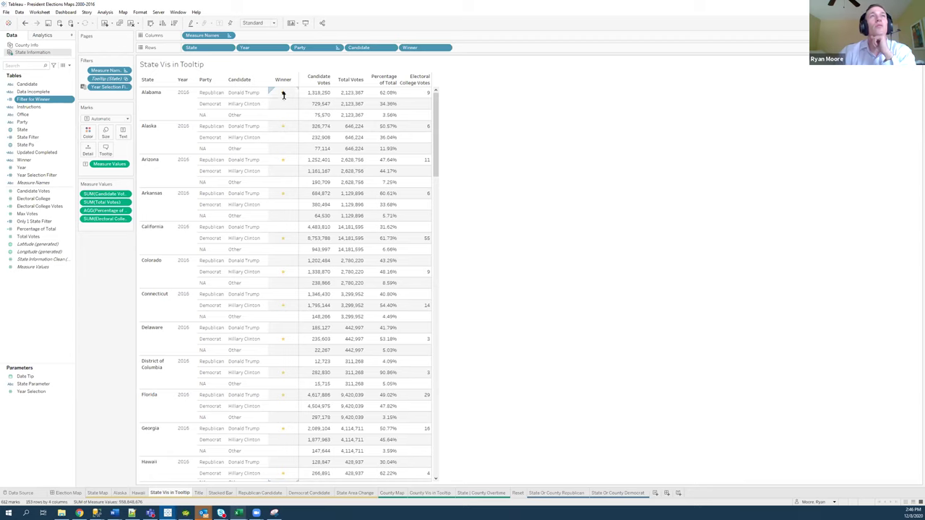
mouse_move(387, 95)
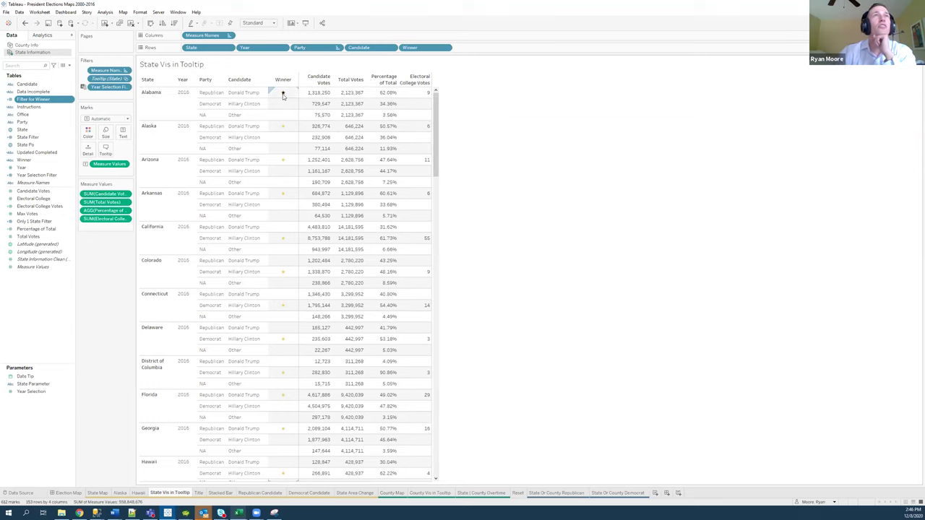
right_click(40, 160)
left_click(50, 205)
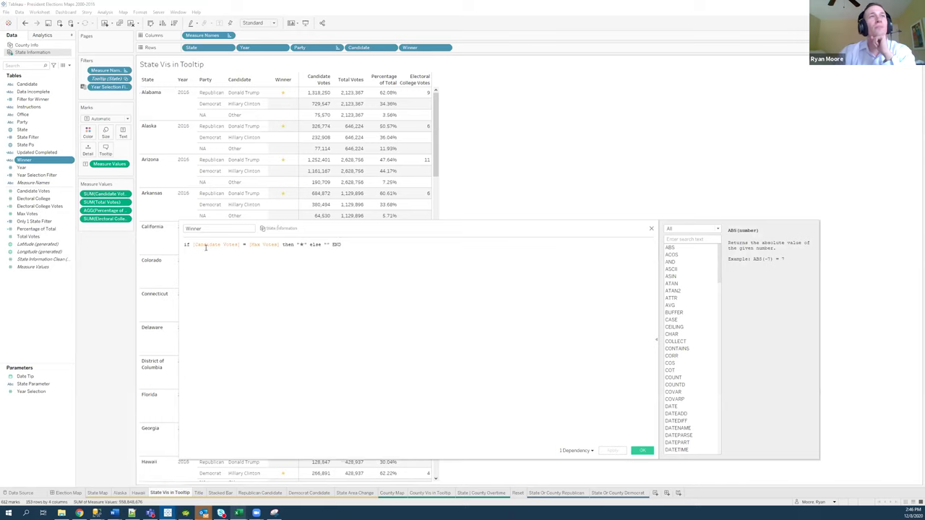
left_click(273, 245)
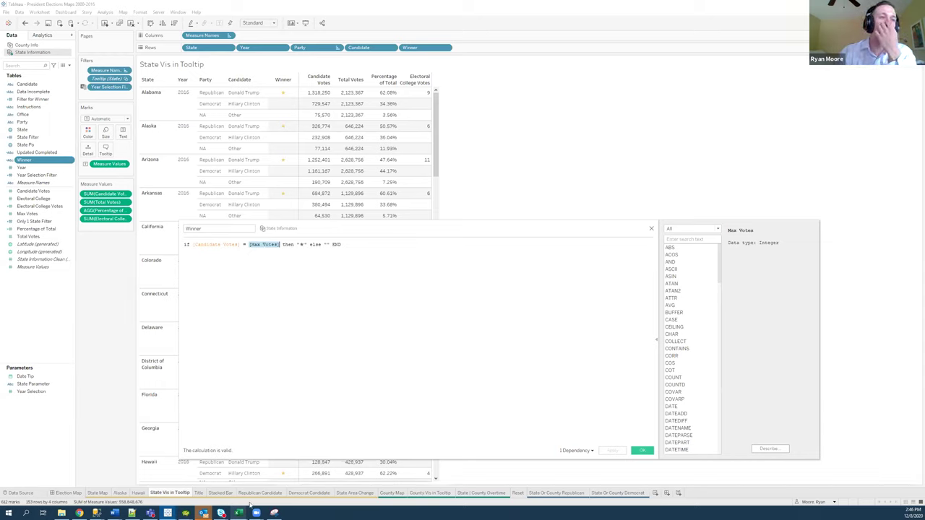
Switch to the Election Map Data VF1 workbook in Excel, inspect the MAXIFS formula behind MaxVotes, and return to Tableau.
mouse_move(238, 512)
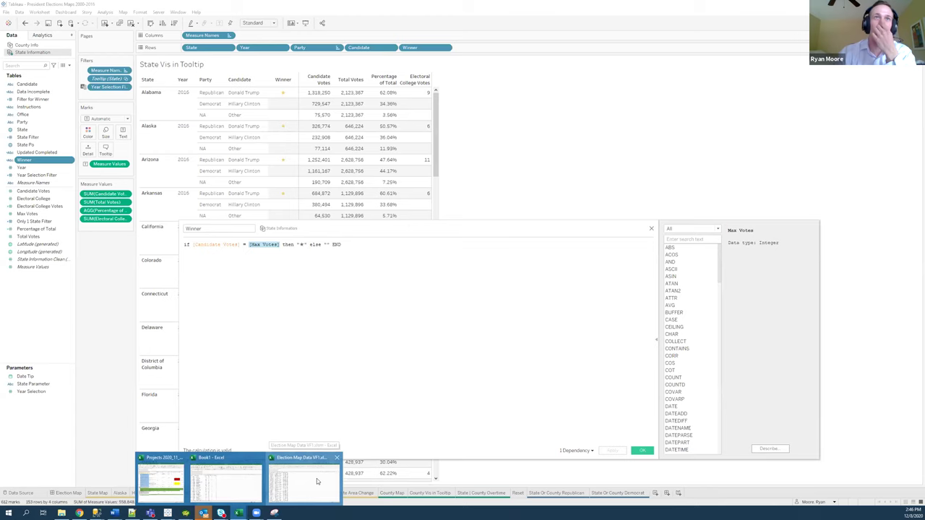
left_click(303, 477)
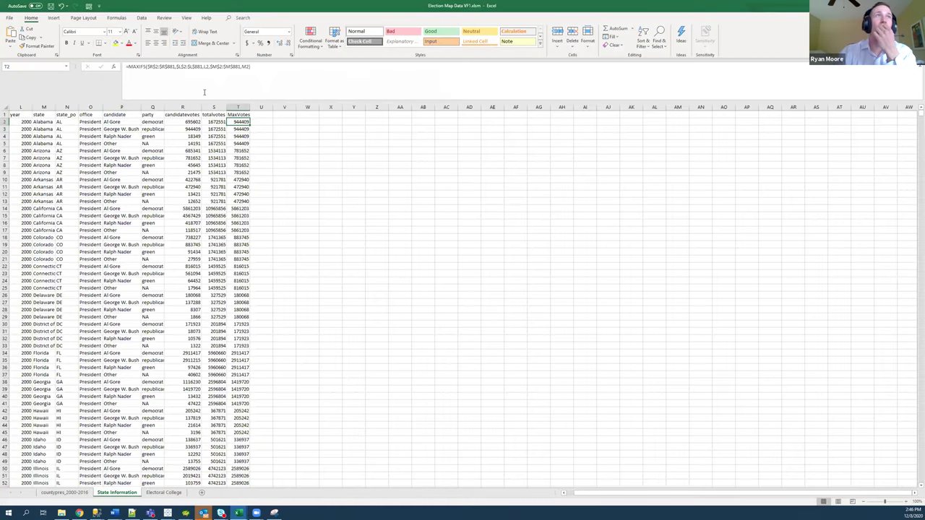
left_click(204, 92)
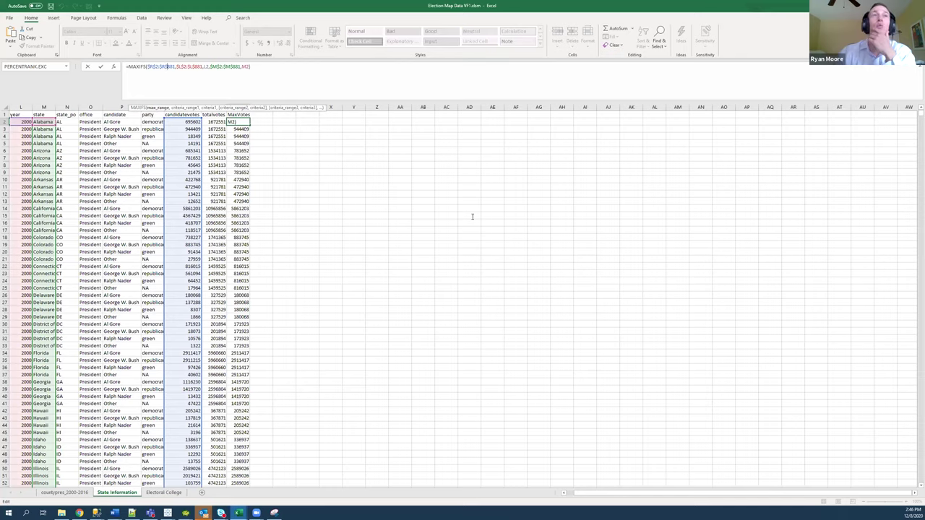
key("alt+Tab")
Examine the star and empty-string results in the Winner calculation and close it.
left_click(272, 247)
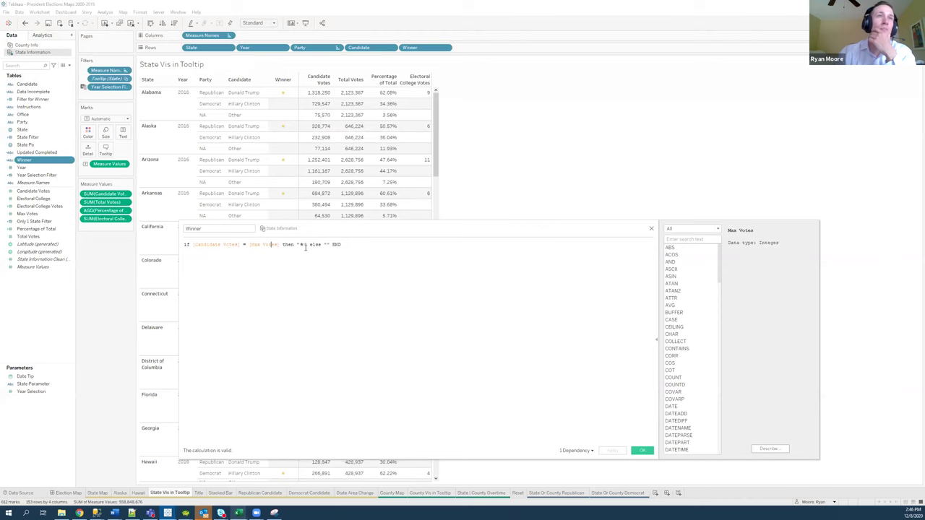
double_click(302, 245)
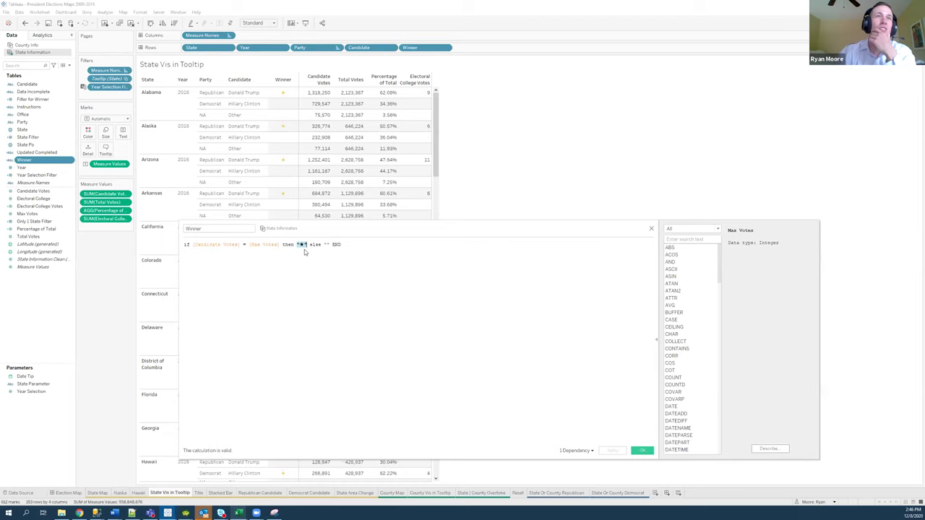
double_click(327, 245)
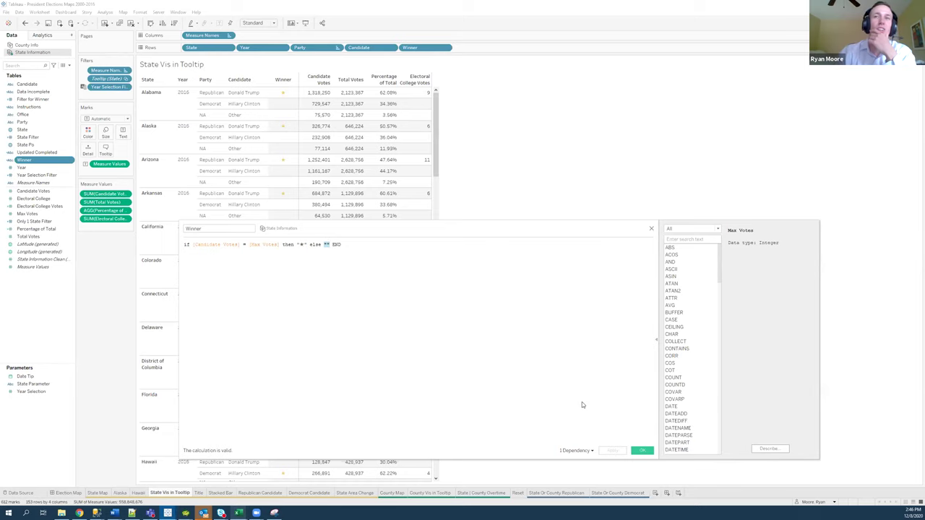
left_click(640, 452)
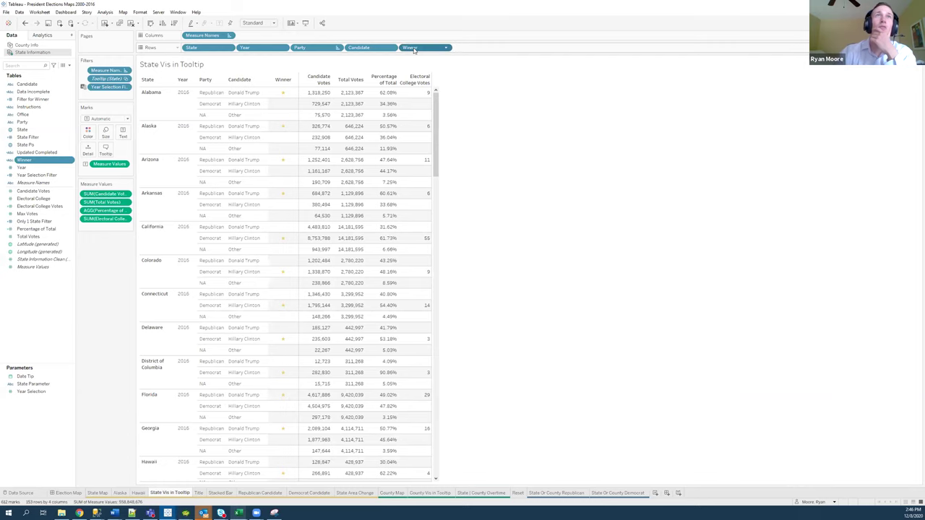
View the header font formatting of the Winner column, close the formatting options, and clear the row selection.
right_click(288, 93)
left_click(313, 127)
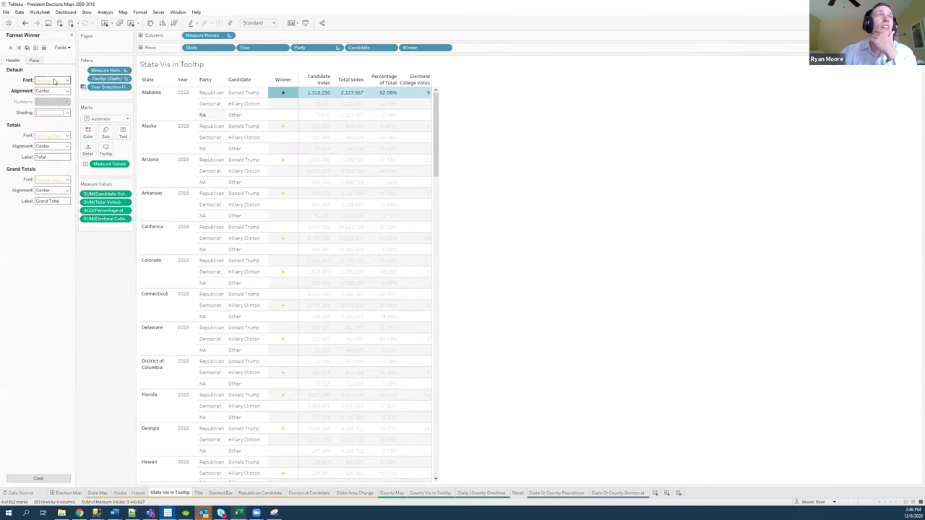
left_click(55, 81)
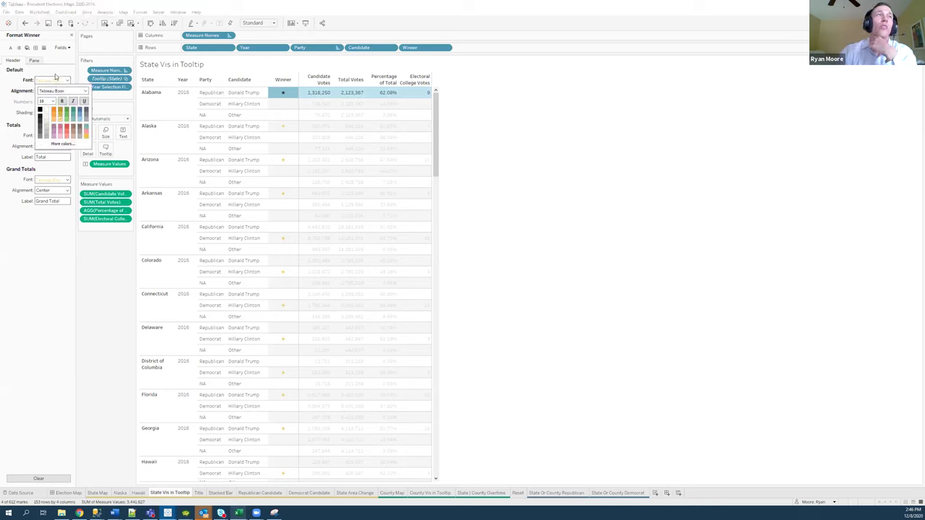
left_click(71, 36)
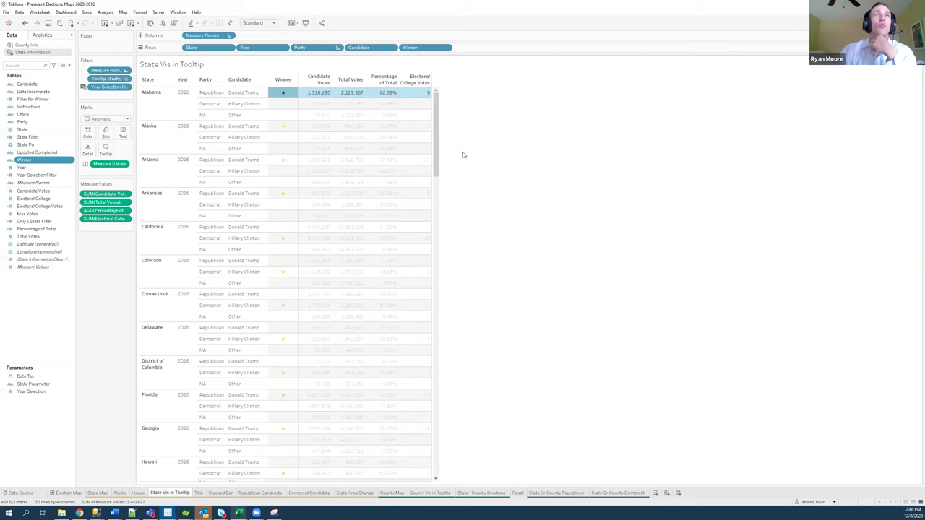
left_click(286, 93)
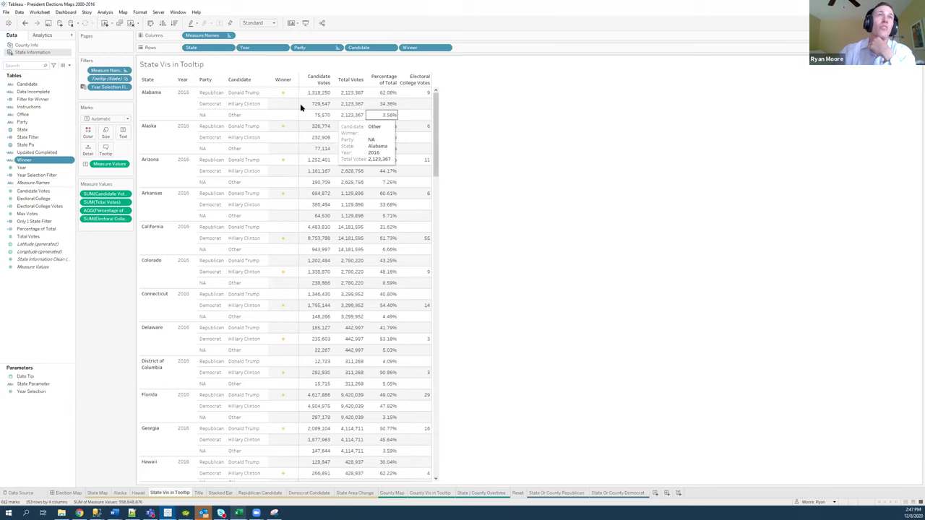
right_click(292, 97)
left_click(568, 160)
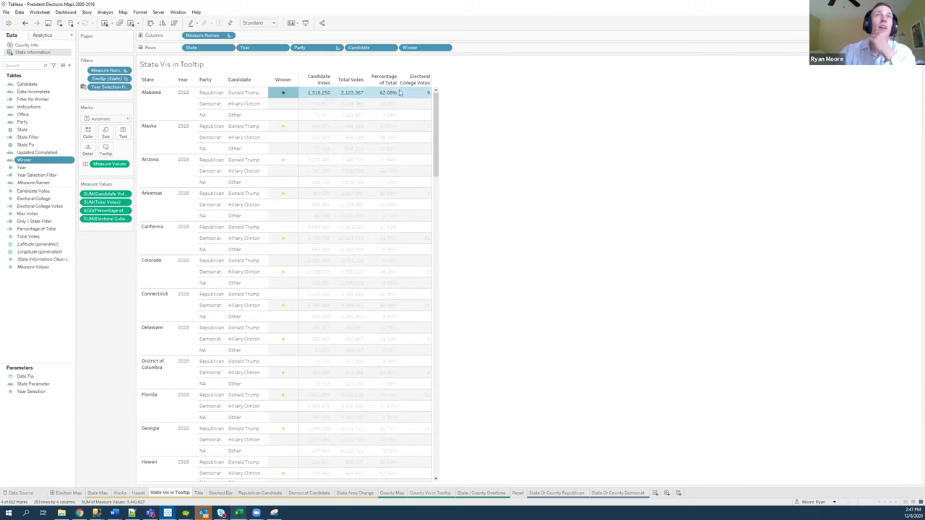
Revisit the State Map sheet and choose Indiana on the Election Map dashboard's state map to set the State Parameter.
left_click(101, 494)
left_click(619, 247)
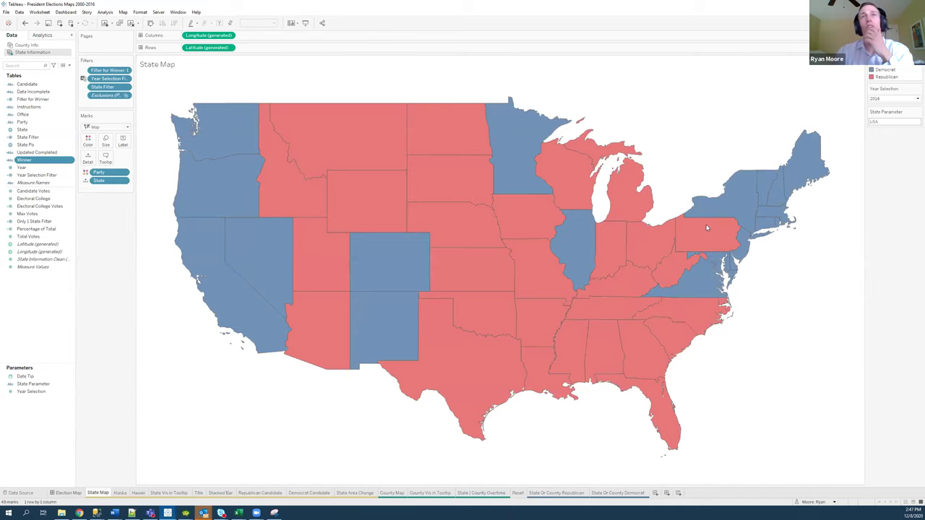
key("ctrl+Page_Up")
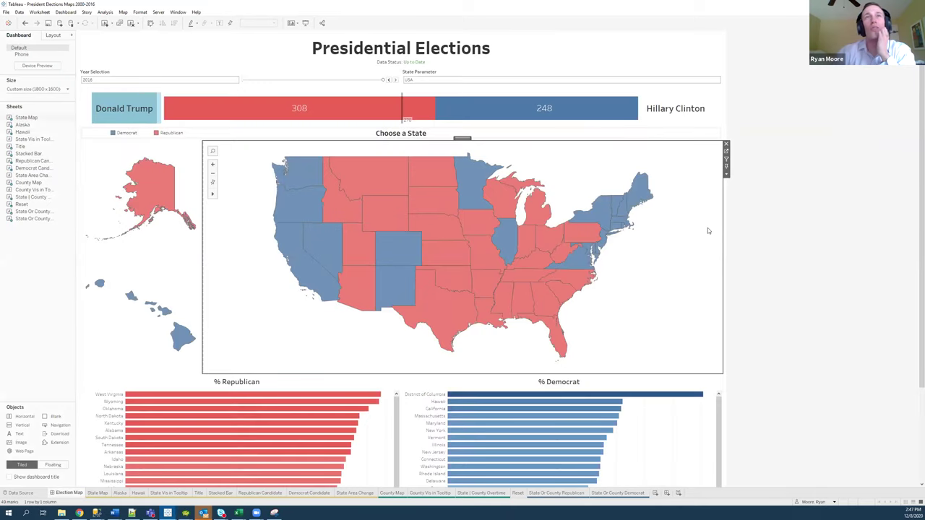
mouse_move(530, 238)
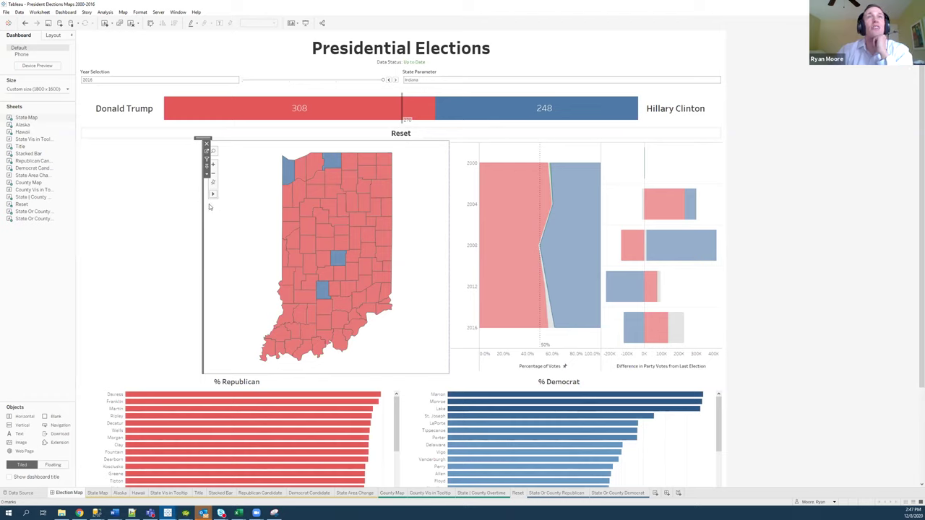
left_click(446, 72)
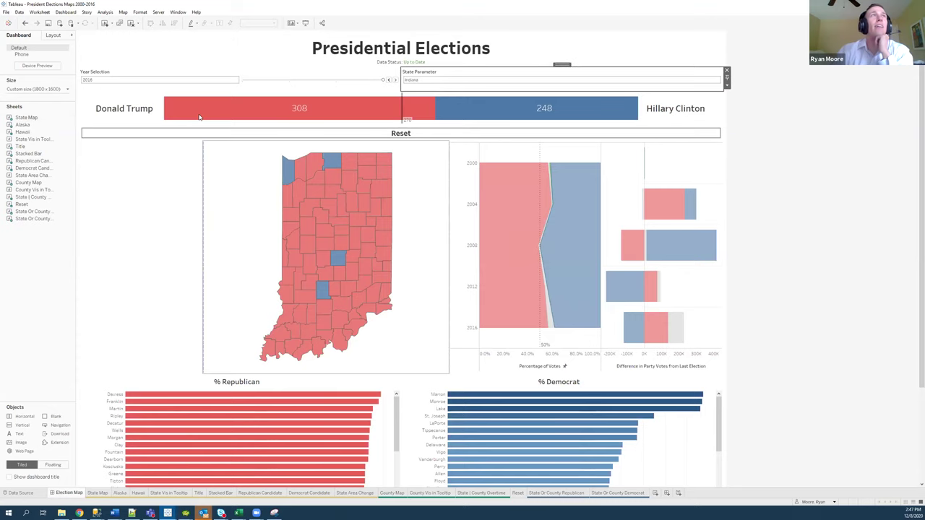
Examine the source sheets, target parameter and State field of the dashboard's State Parameter Set action, and close the action settings.
left_click(65, 12)
left_click(87, 103)
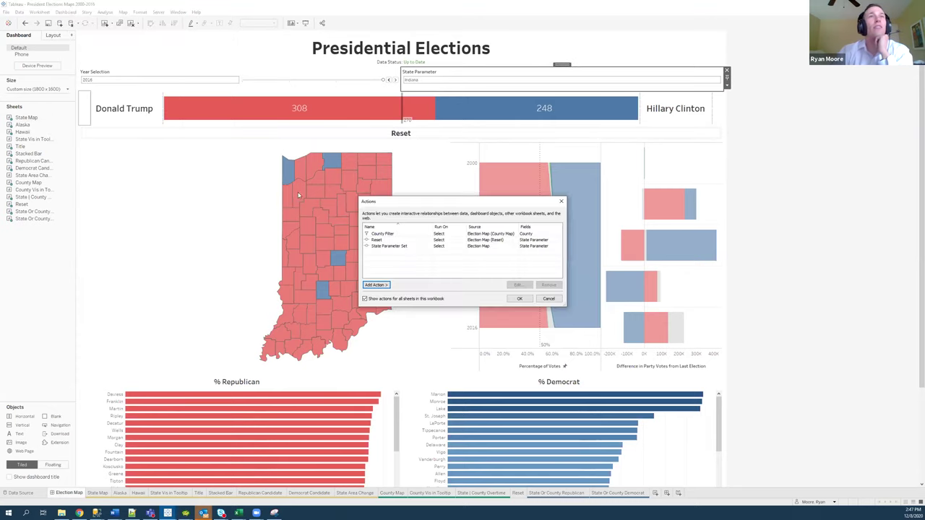
left_click(397, 247)
left_click(519, 285)
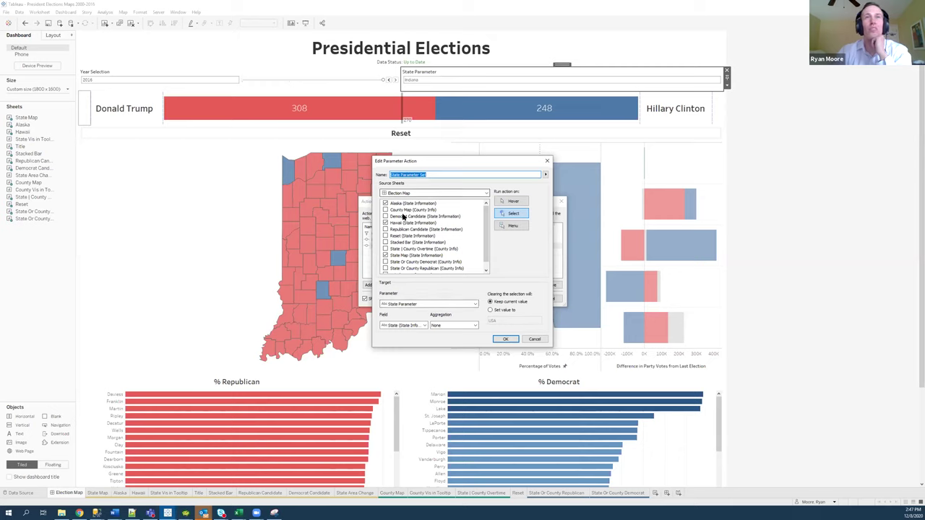
left_click(403, 325)
left_click(406, 334)
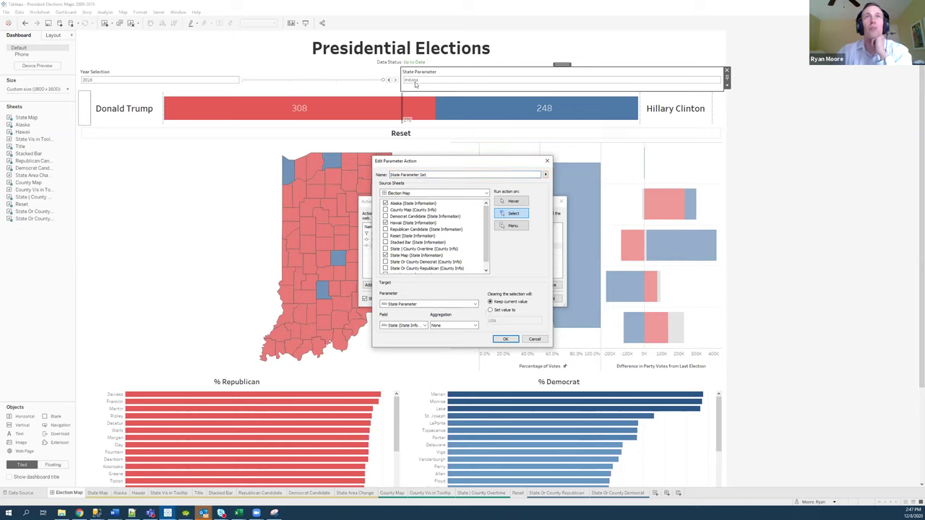
left_click(505, 339)
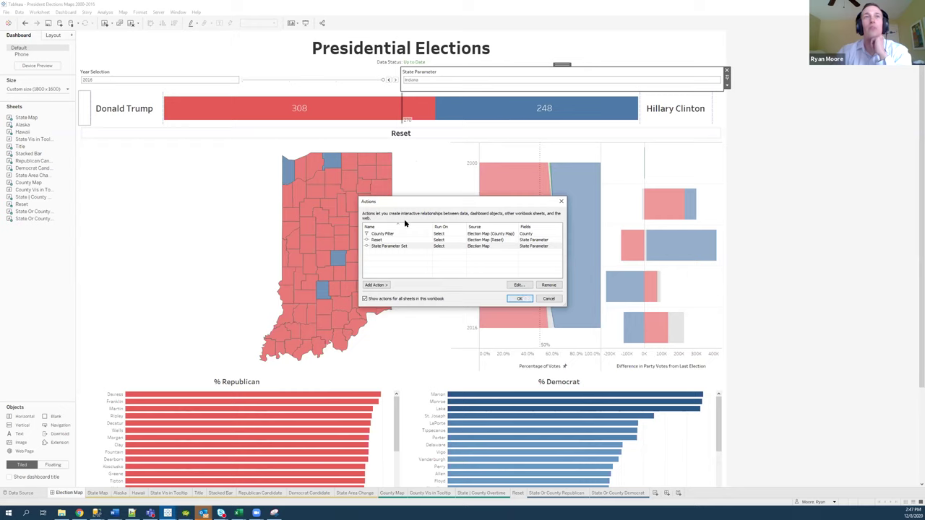
left_click(523, 298)
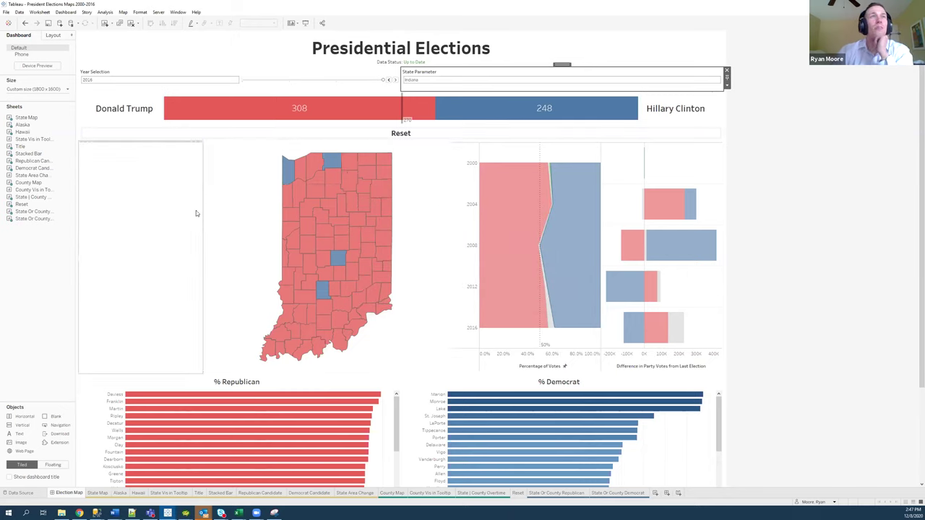
Select the county map on the dashboard, view the State Map sheet with Indiana as the parameter, and return to the dashboard.
left_click(369, 263)
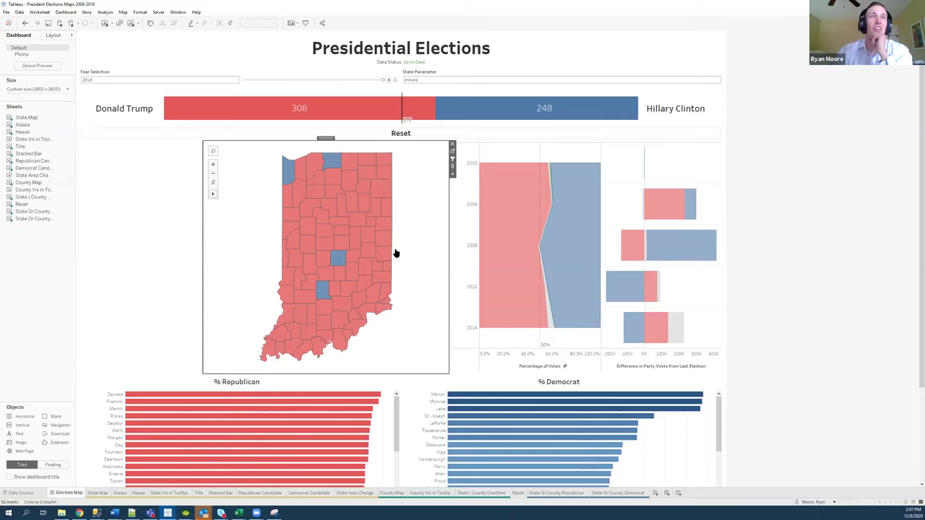
left_click(97, 493)
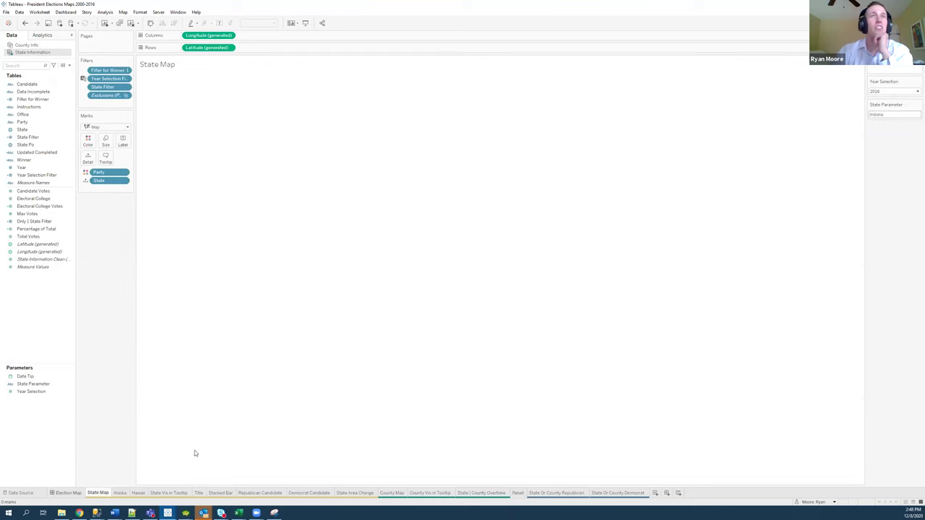
key("ctrl+shift+Tab")
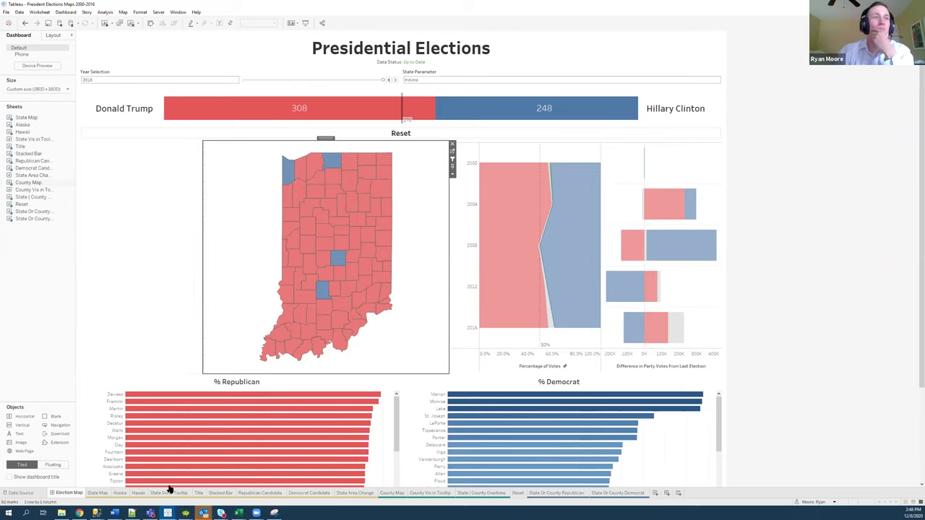
On the State Map sheet, examine the State Filter calculation's USA condition and its 1 and 0 results, and close it.
left_click(98, 492)
right_click(25, 136)
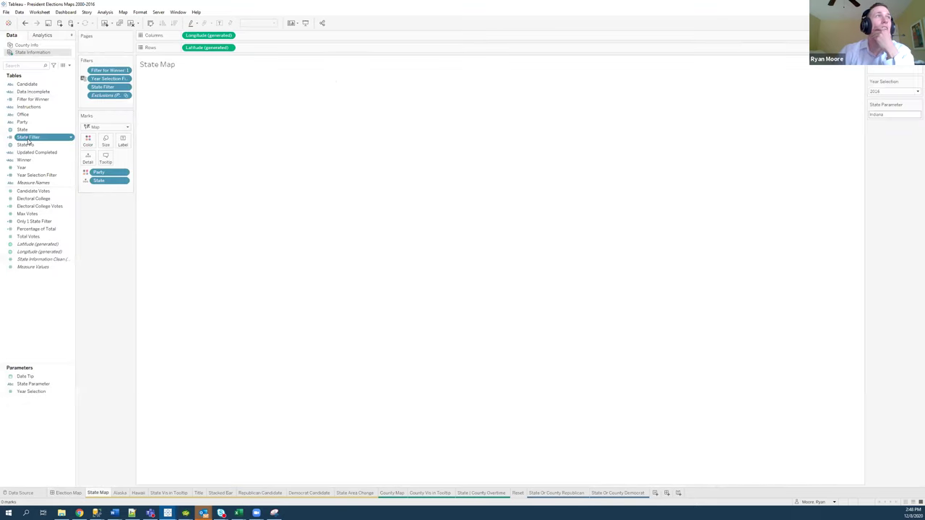
left_click(61, 182)
left_click(213, 246)
double_click(214, 246)
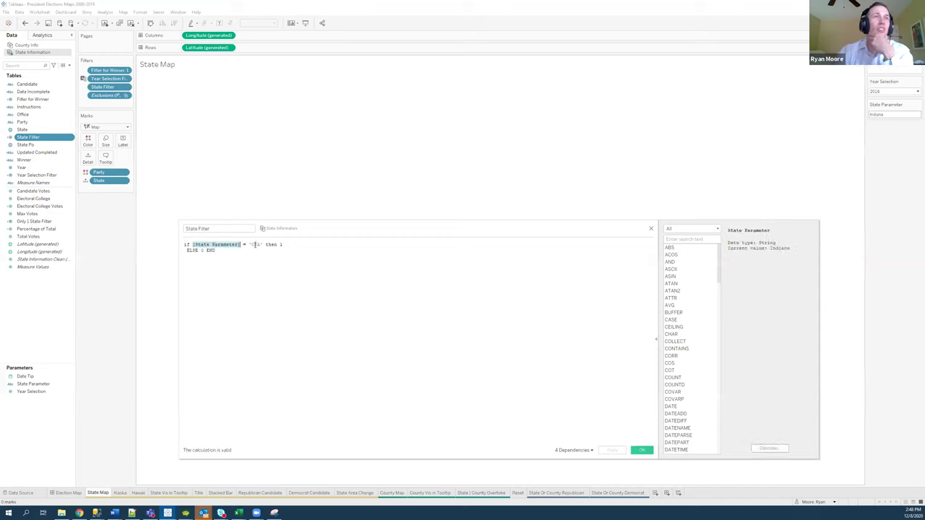
double_click(281, 244)
double_click(203, 250)
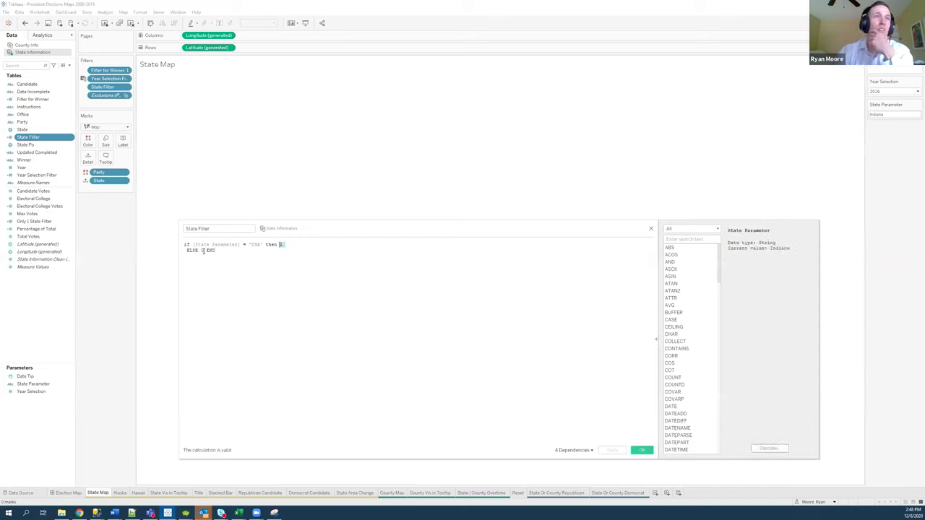
left_click(642, 450)
Show the State Filter's filter control on the State Map sheet and return to the Election Map dashboard.
right_click(117, 88)
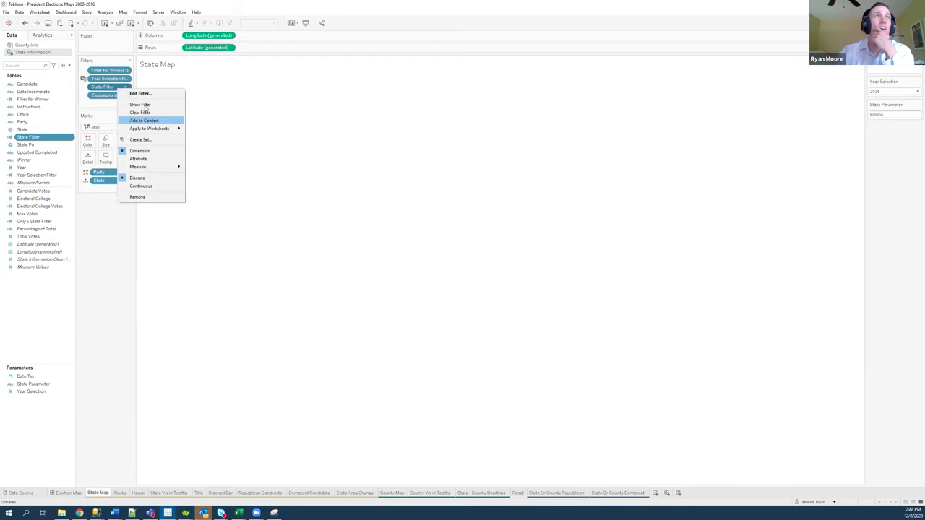
left_click(140, 105)
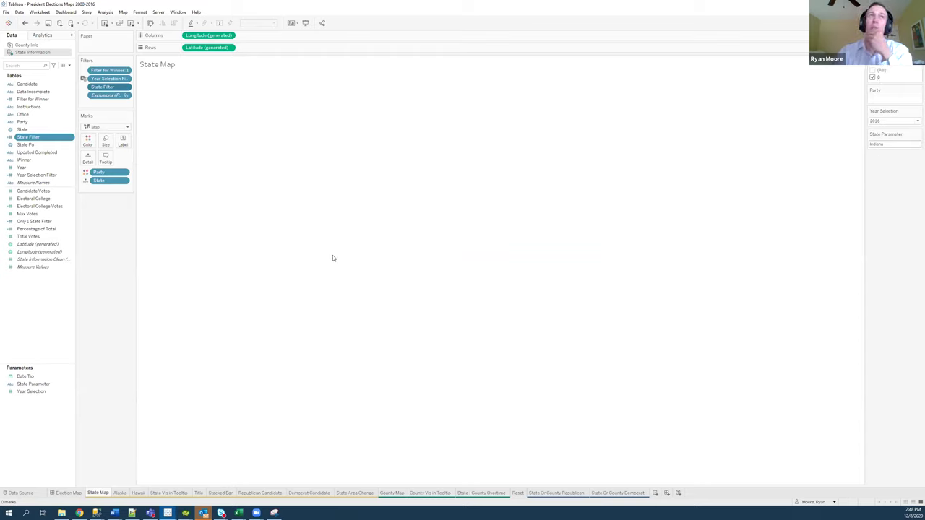
left_click(69, 493)
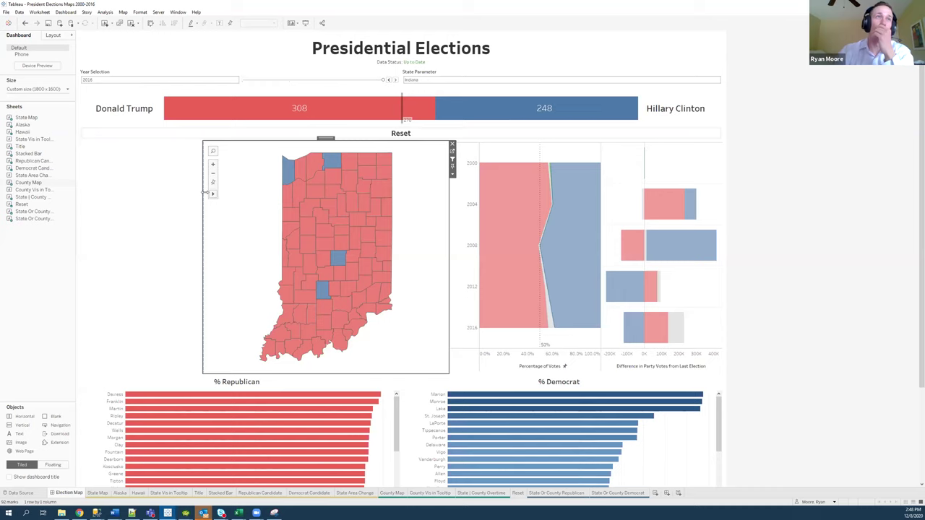
Inspect the nested layout containers around the county map on the dashboard, and reselect the county map.
double_click(325, 138)
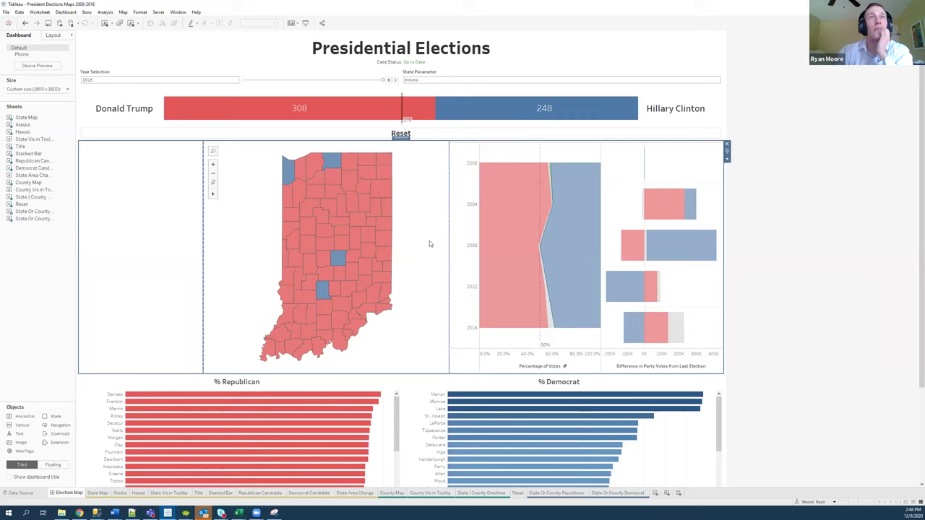
left_click(408, 179)
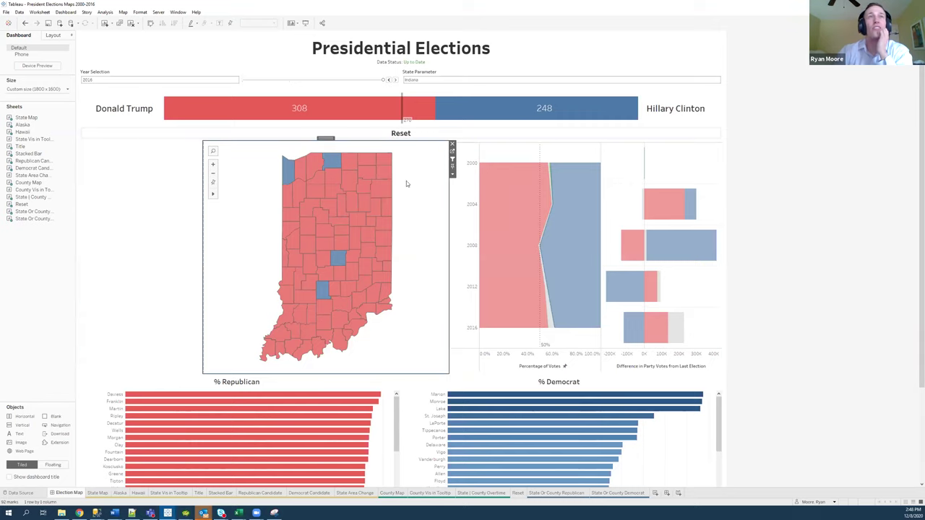
double_click(326, 138)
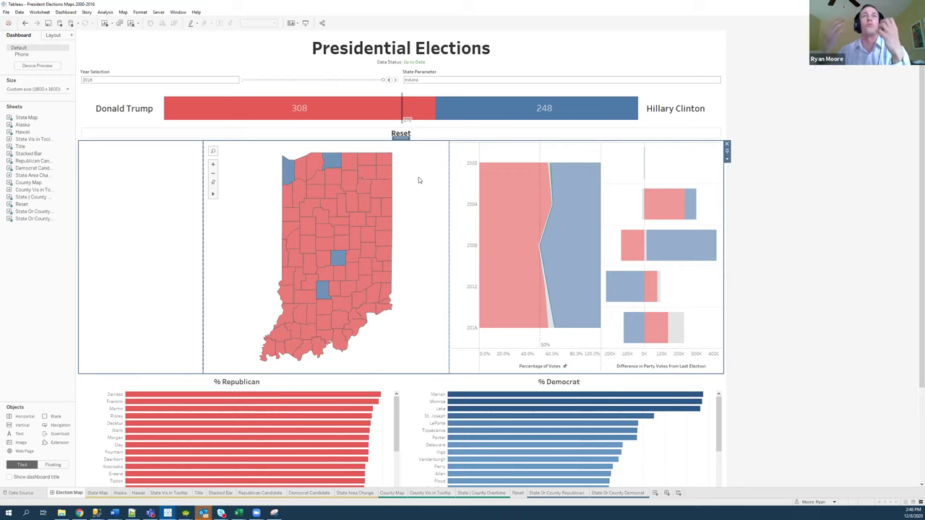
double_click(401, 139)
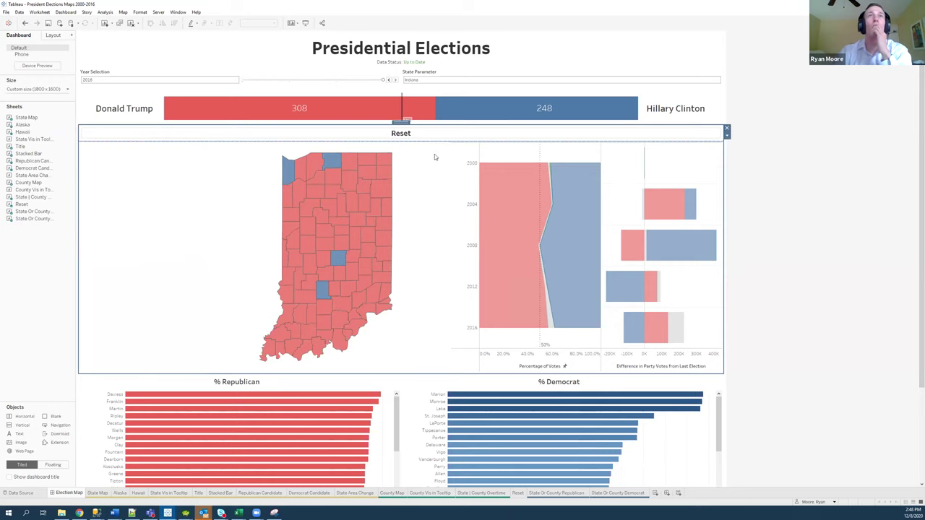
left_click(774, 187)
left_click(417, 221)
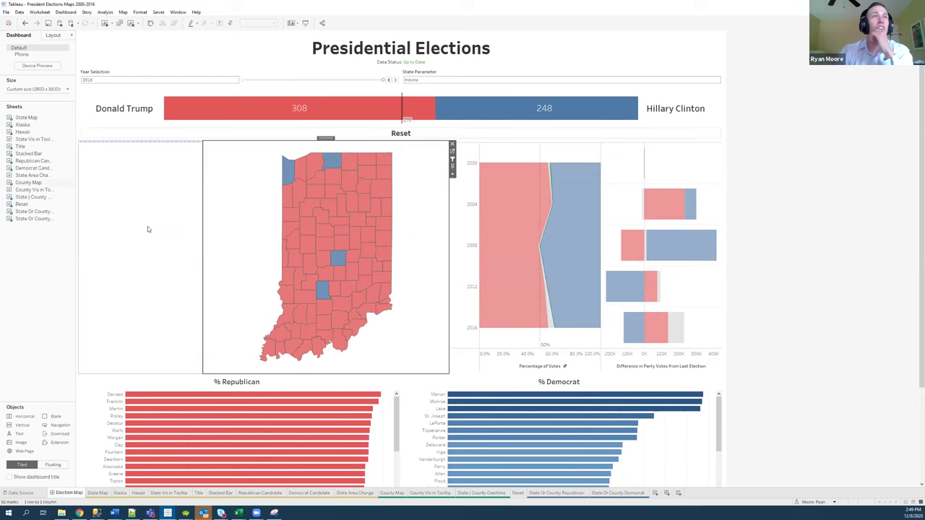
Go to the County Map sheet, examine the State Parameter comparison in its State Filter calculation, and close it.
left_click(454, 151)
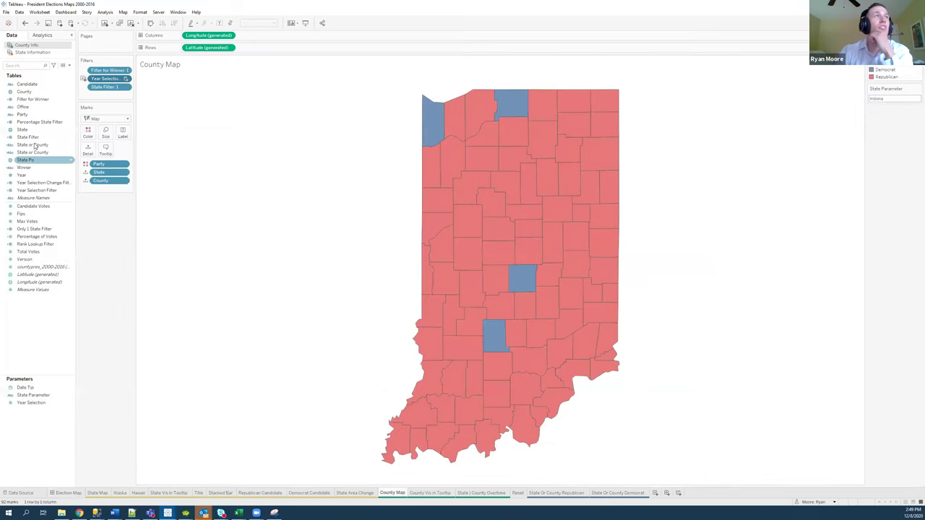
right_click(33, 138)
left_click(52, 182)
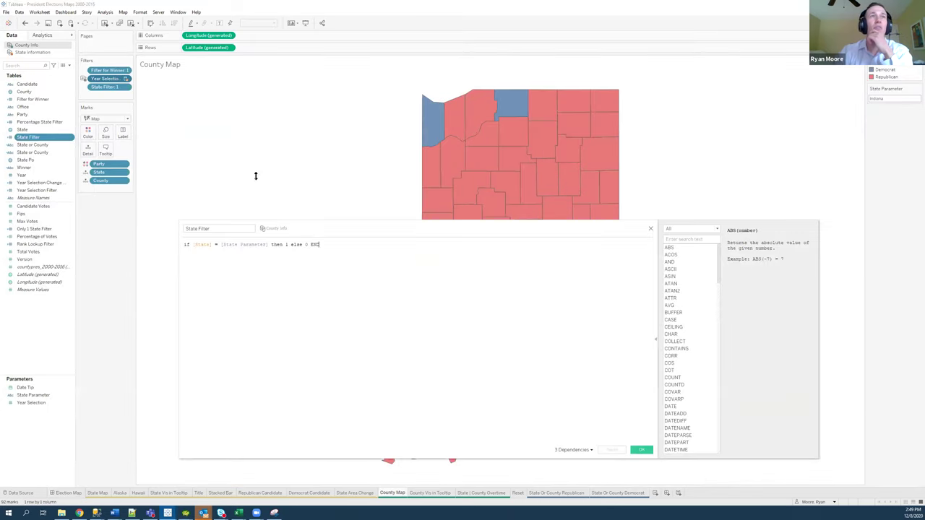
left_click(257, 245)
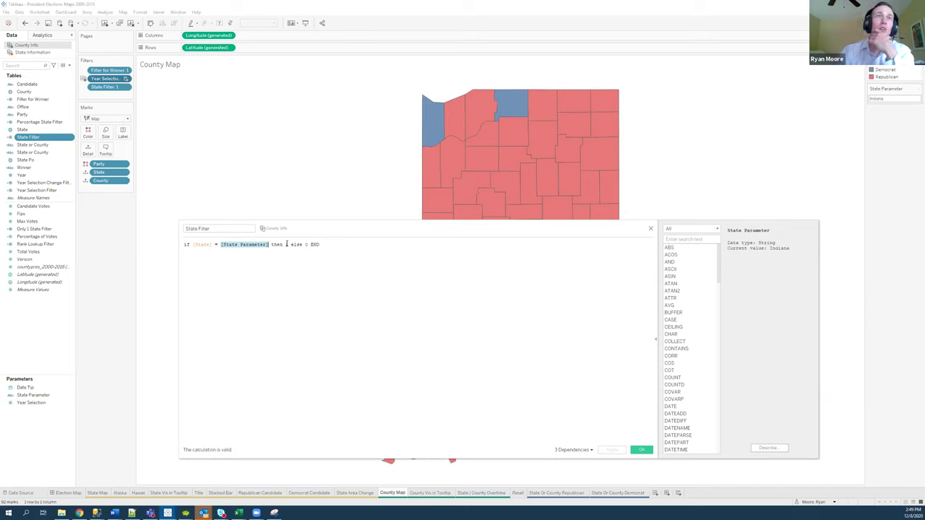
left_click(641, 450)
Try the County Map without its State Filter, and undo the filter's removal.
left_click(126, 87)
left_click(137, 194)
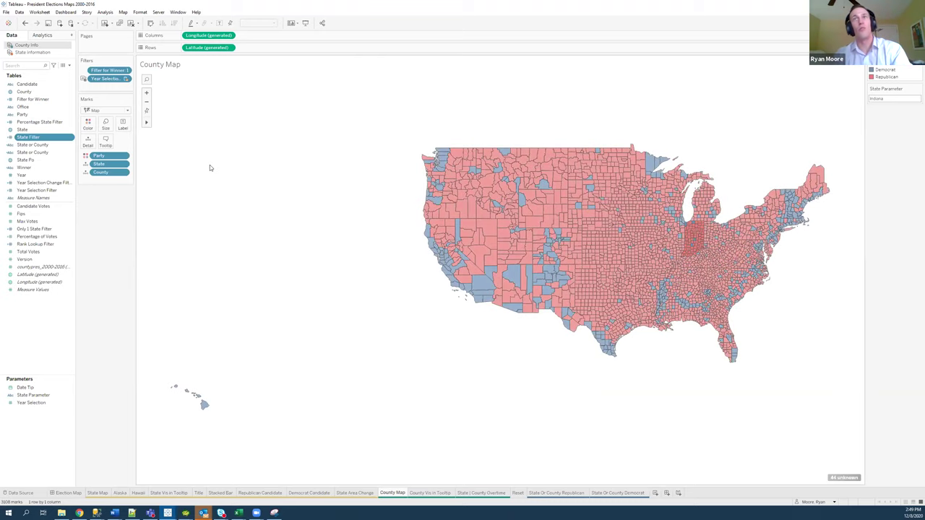
key("ctrl+z")
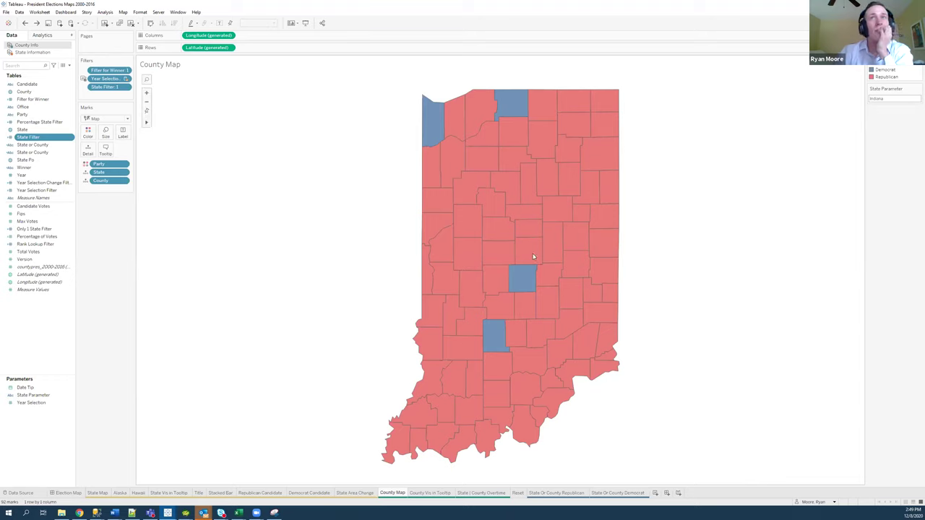
Examine Hamilton County's results tooltip on the County Map sheet, view the County Vis in Tooltip sheet, and check the tooltip on the dashboard.
mouse_move(533, 254)
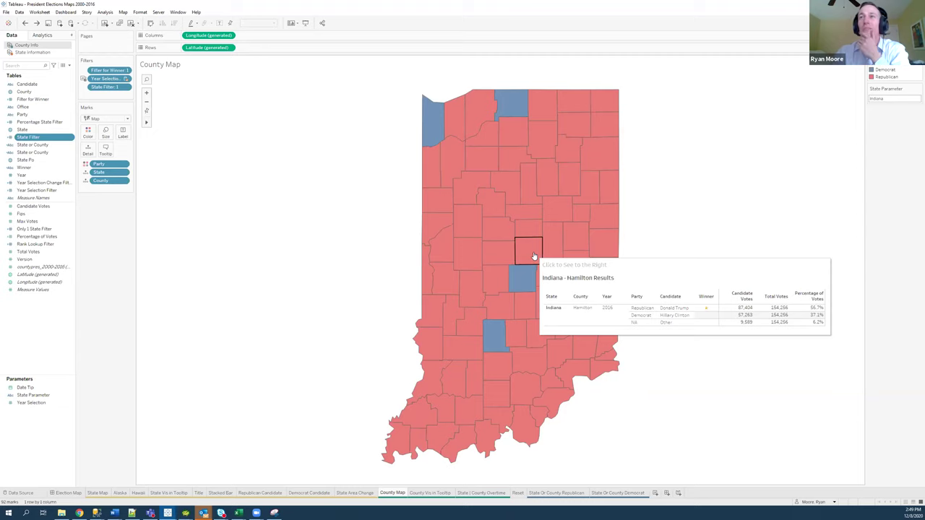
left_click(431, 492)
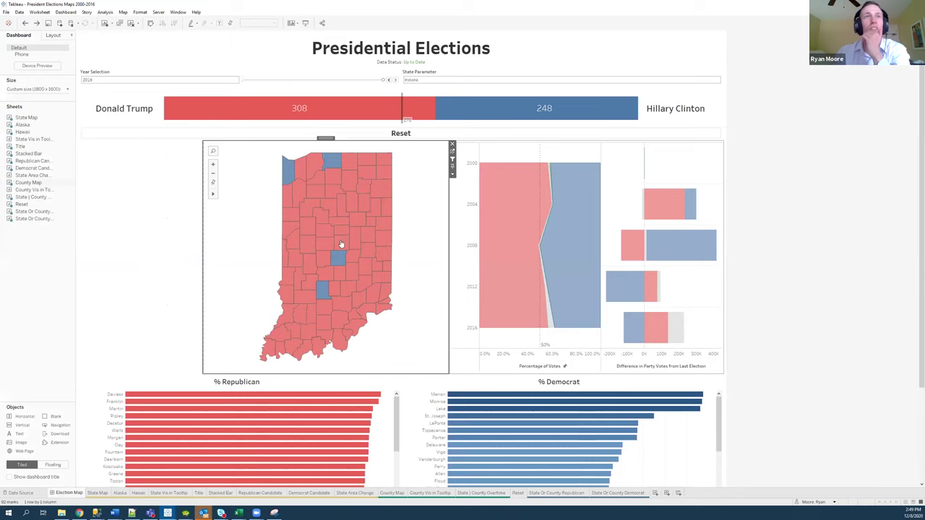
mouse_move(341, 240)
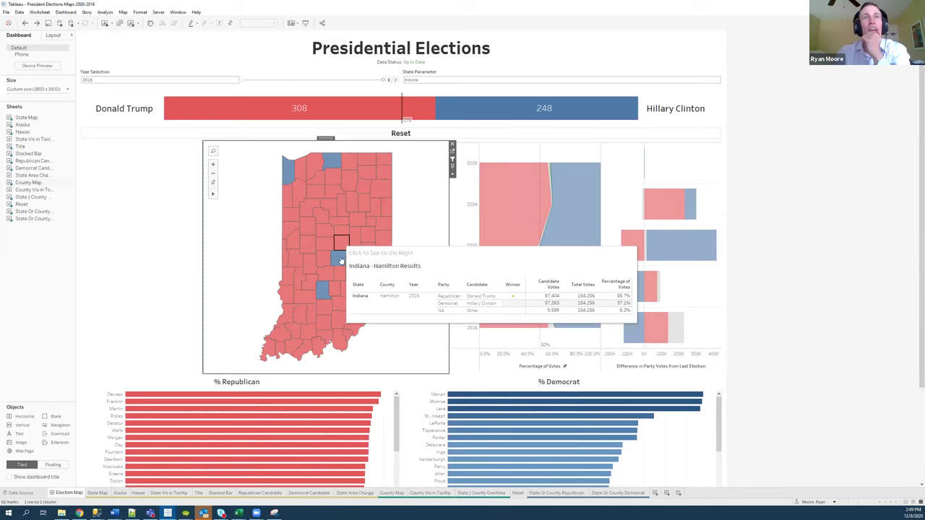
mouse_move(340, 259)
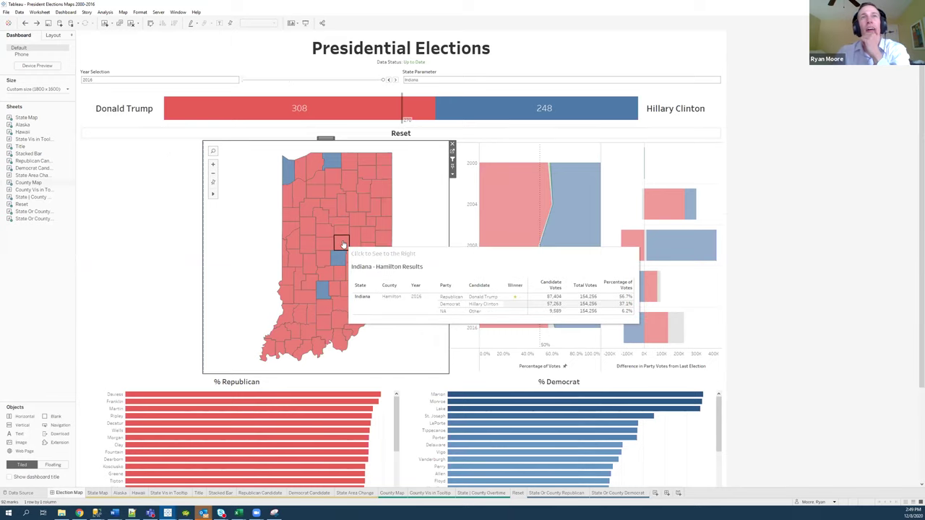
Examine the dashboard's Percentage of Votes area chart by year and party, its 50% reference line, and the vote difference bars.
mouse_move(582, 249)
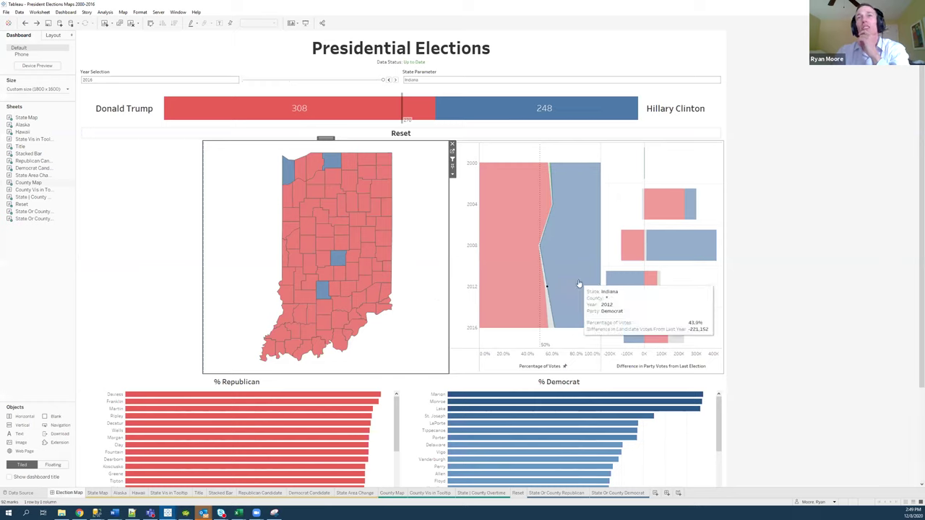
mouse_move(587, 328)
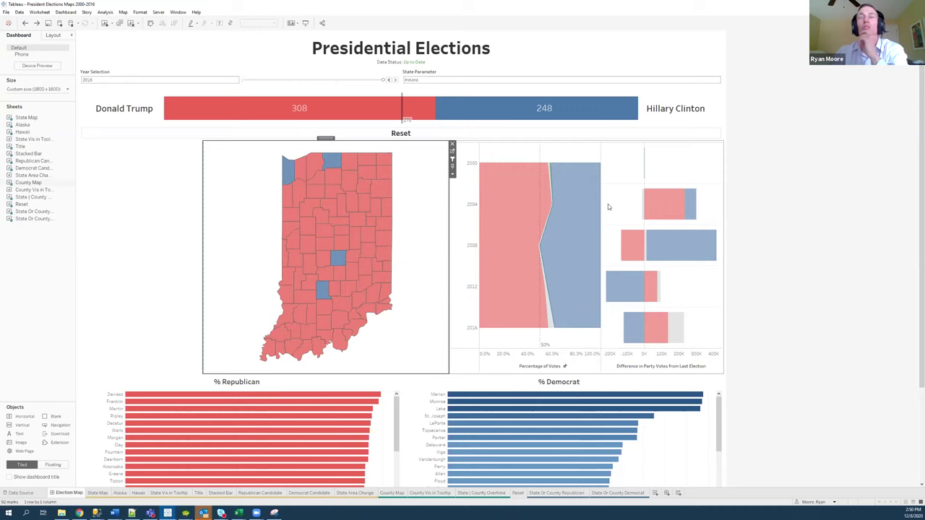
mouse_move(481, 165)
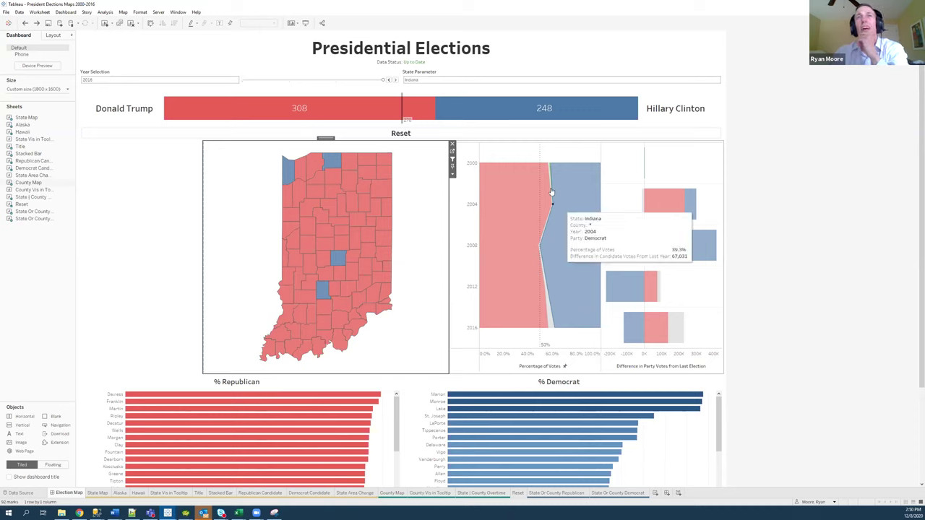
mouse_move(546, 209)
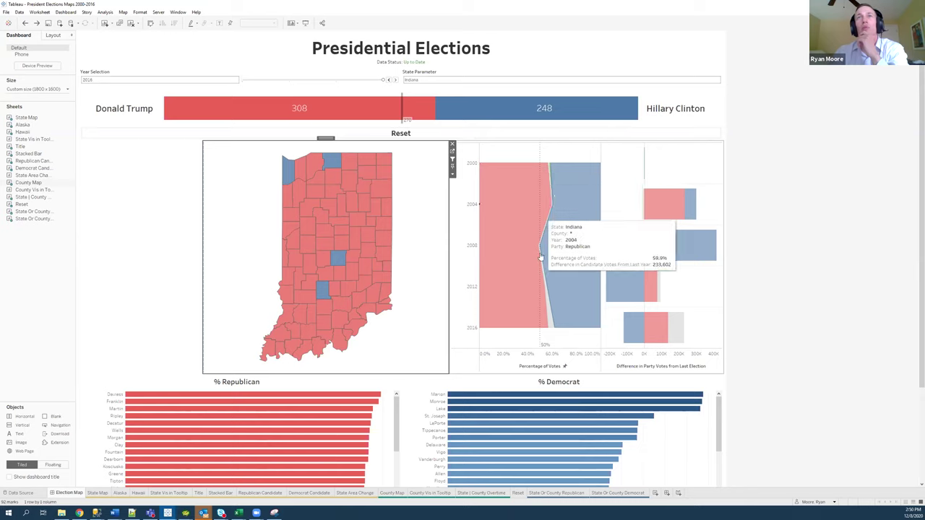
mouse_move(540, 334)
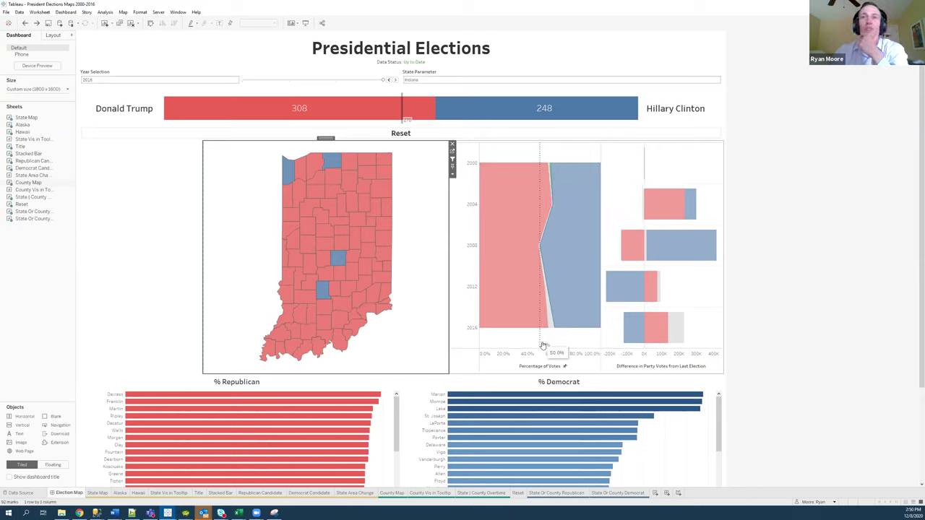
mouse_move(555, 180)
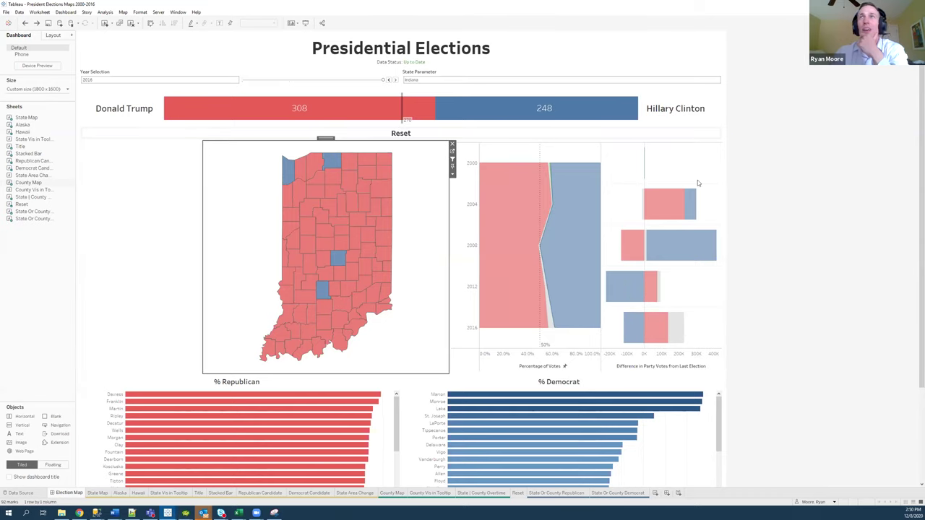
mouse_move(676, 196)
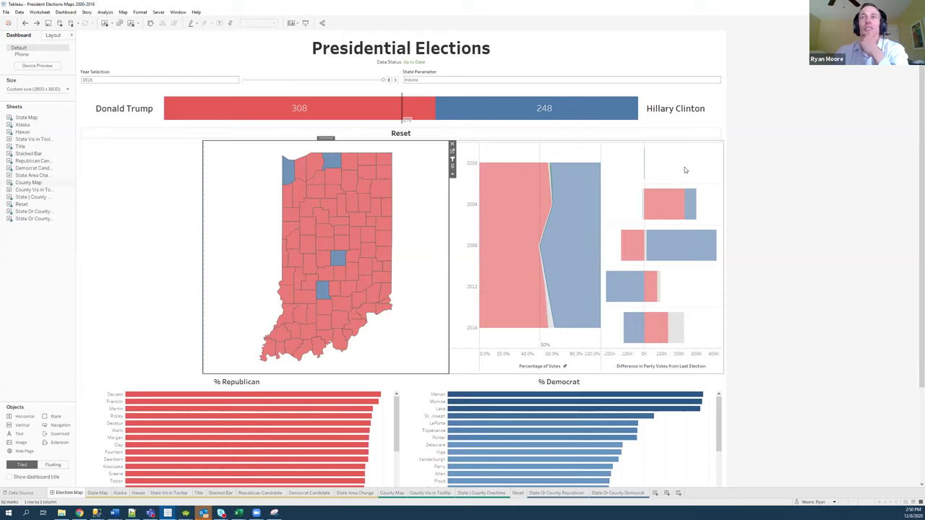
On the State | County Overtime sheet, examine the Candidate Votes table calculation's type, direction and relative-to setting, and close it.
left_click(683, 168)
left_click(727, 150)
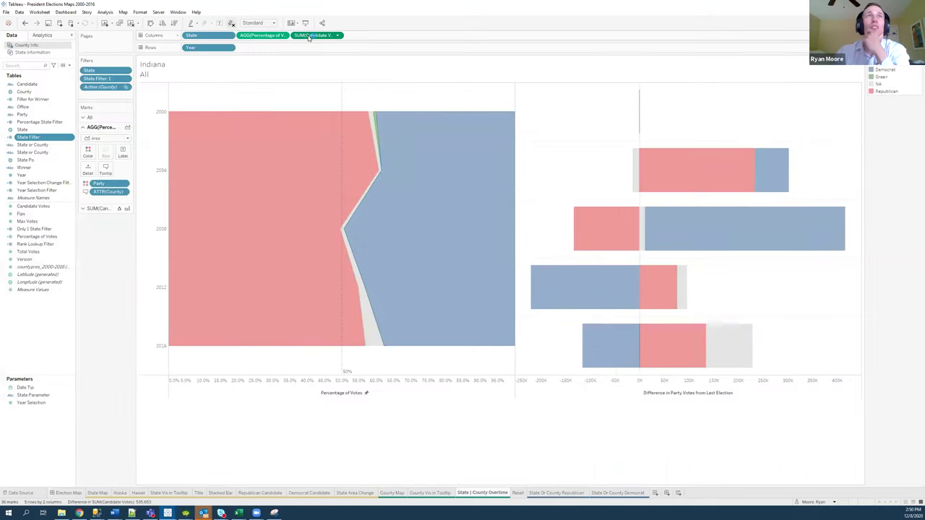
mouse_move(309, 37)
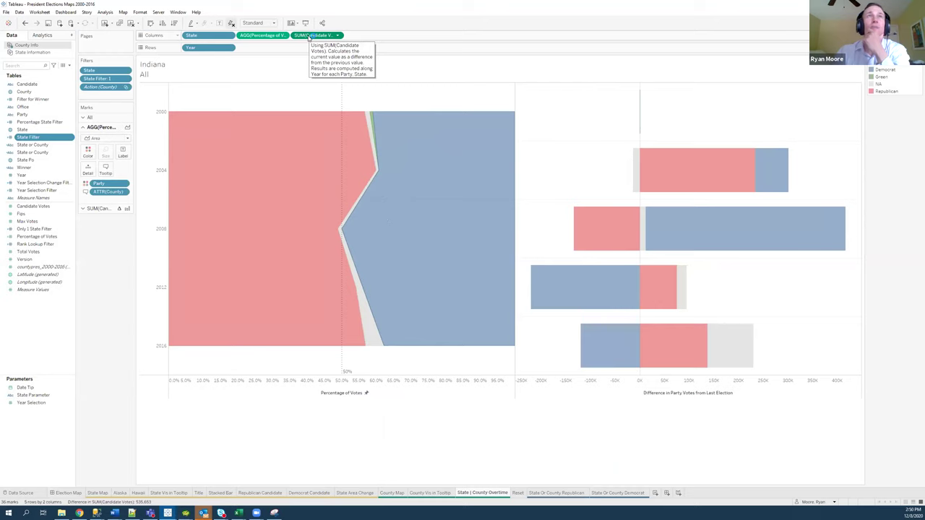
right_click(309, 37)
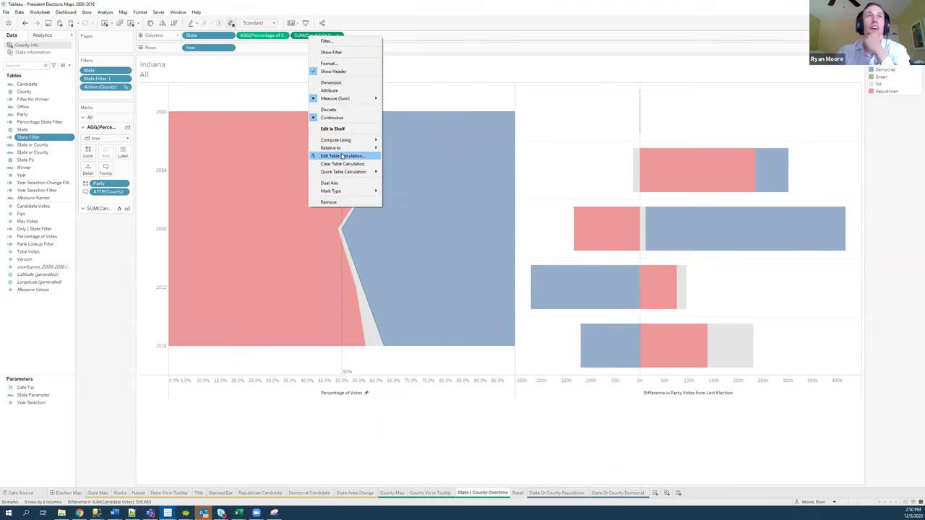
left_click(342, 157)
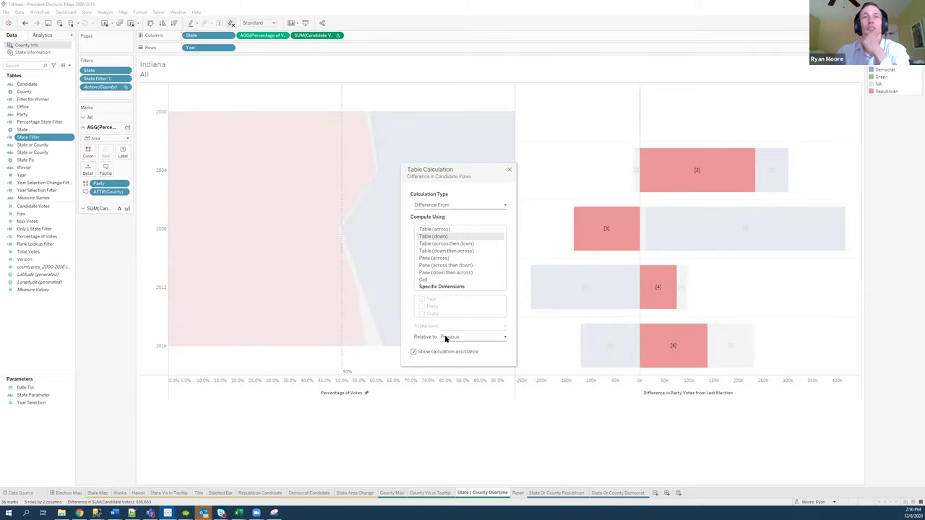
left_click(509, 170)
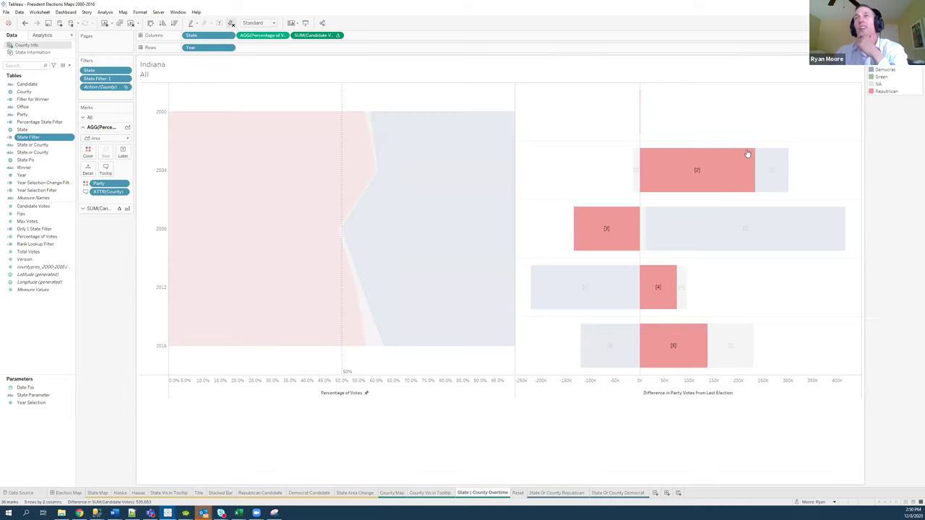
Examine the 2004 Republican and 2008 Democrat bars in the Difference in Party Votes from Last Election chart.
mouse_move(718, 165)
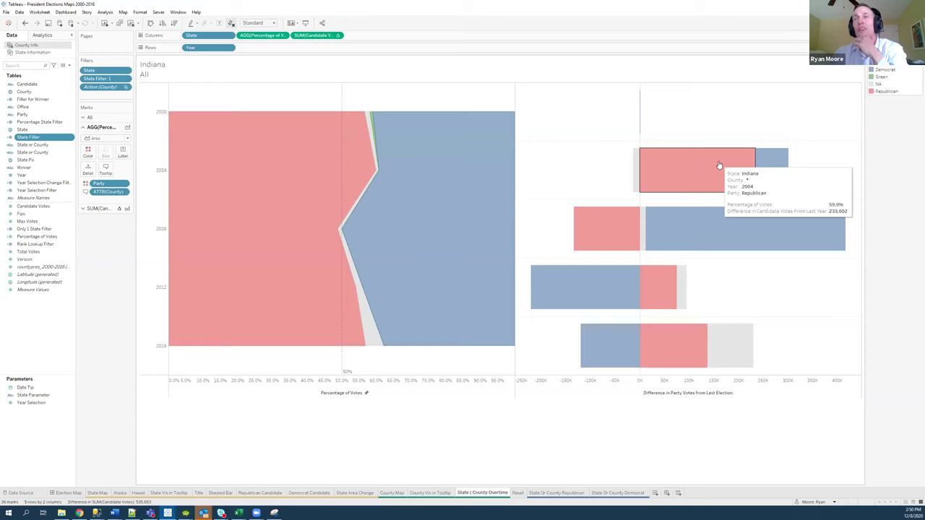
mouse_move(687, 240)
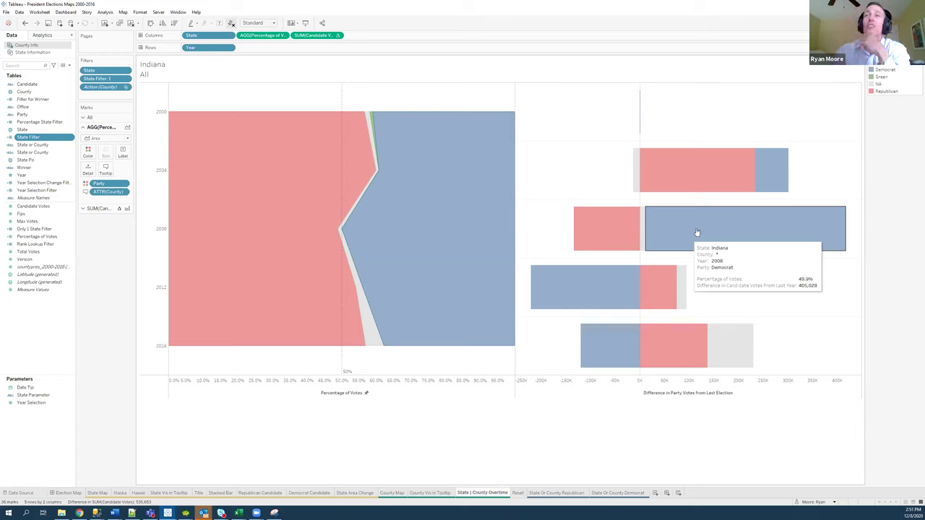
mouse_move(613, 335)
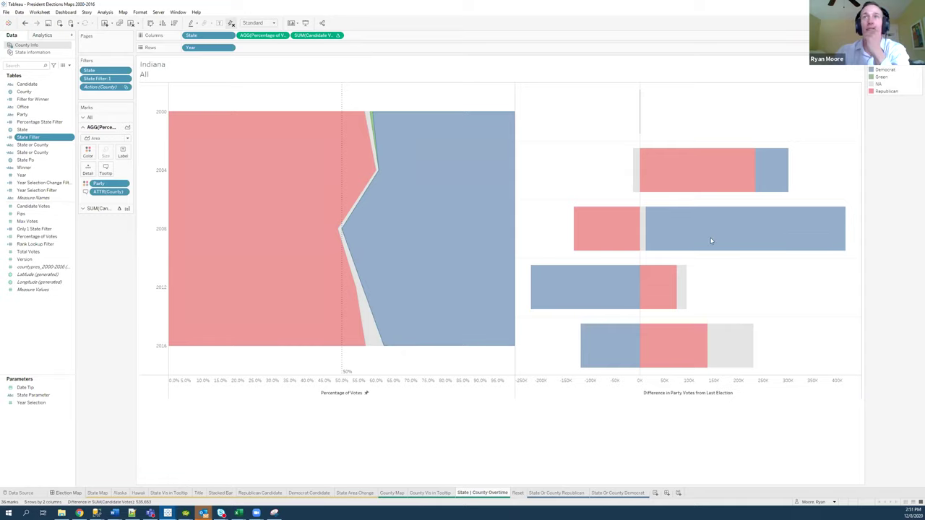
Return to the Election Map dashboard and select Hamilton County on the county map to filter the over-time charts.
left_click(80, 494)
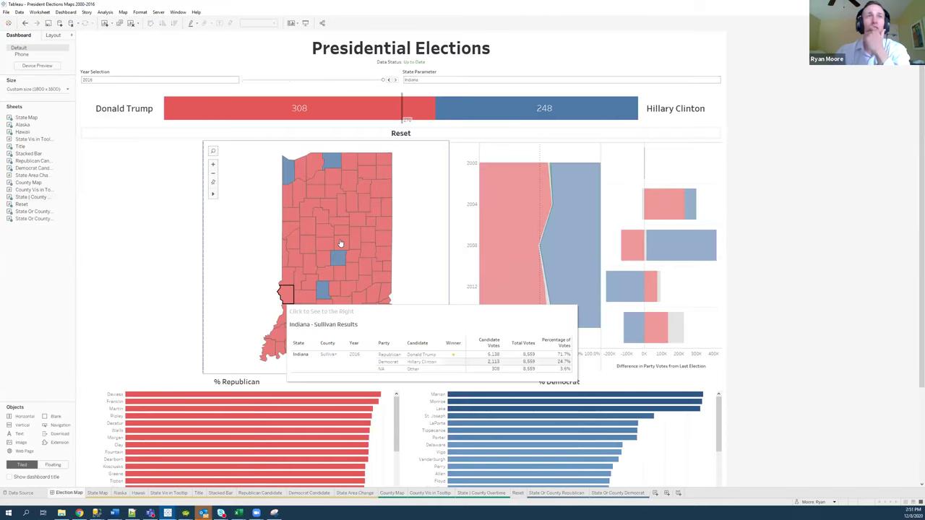
mouse_move(341, 243)
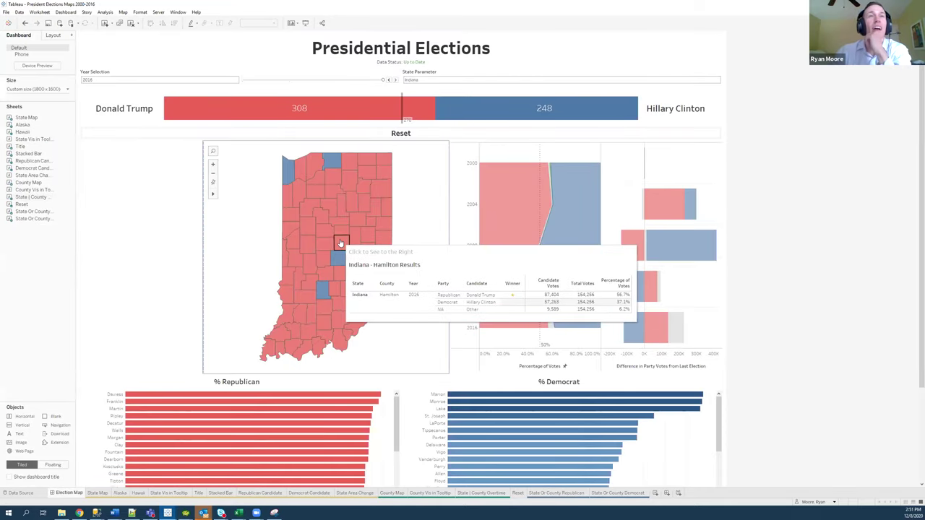
left_click(340, 240)
left_click(344, 245)
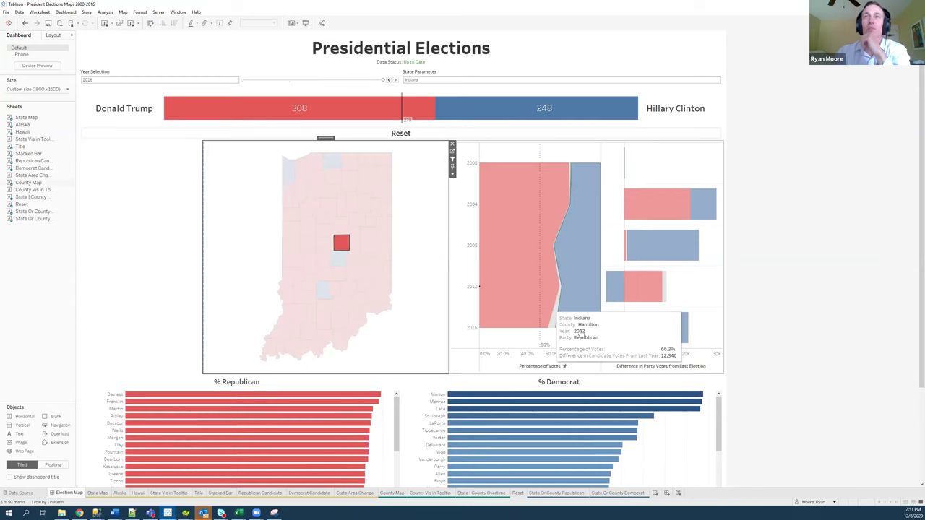
Filter the over-time charts to the blue county directly south of Hamilton County, and reset the dashboard to the national map.
mouse_move(343, 261)
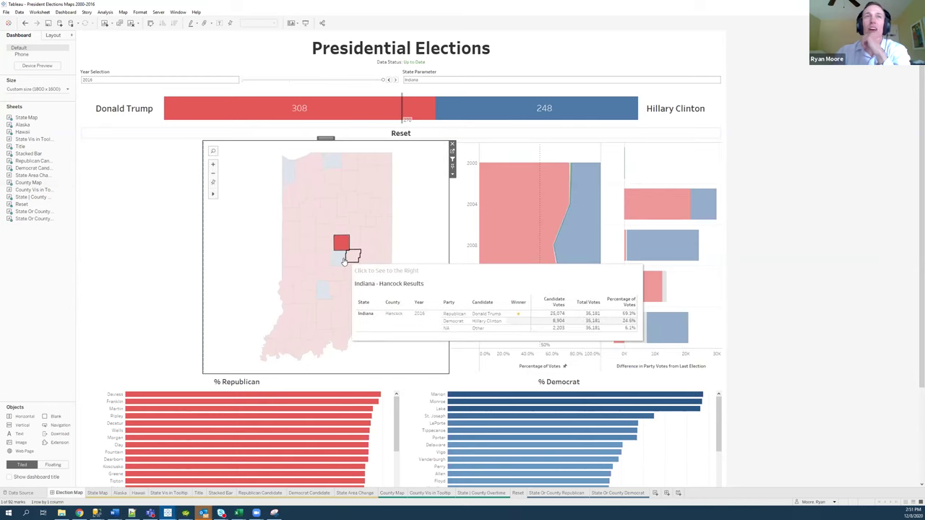
left_click(344, 261)
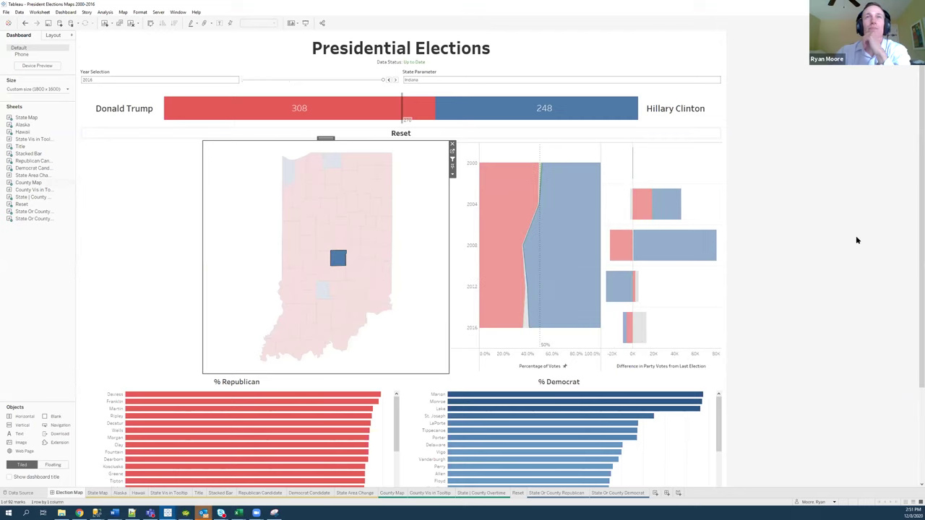
scroll(853, 240, "down", 1)
scroll(853, 239, "down", 2)
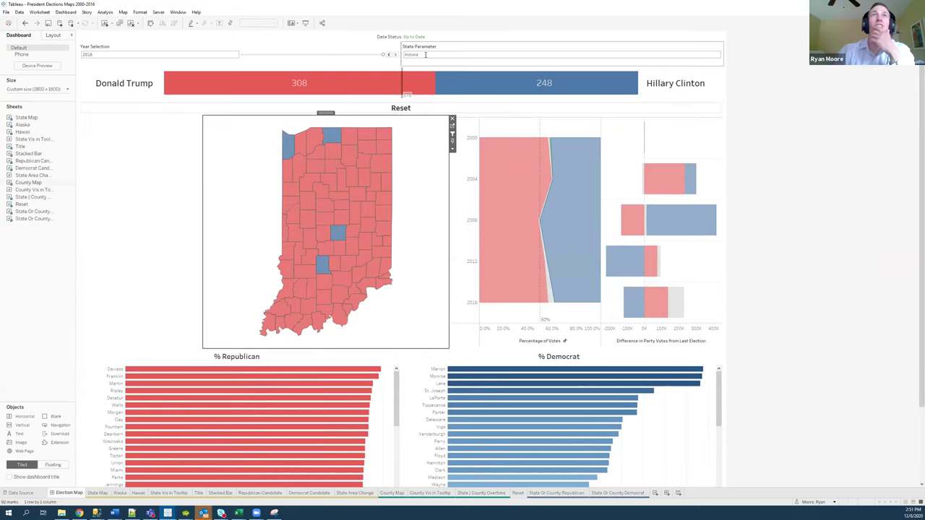
left_click(408, 110)
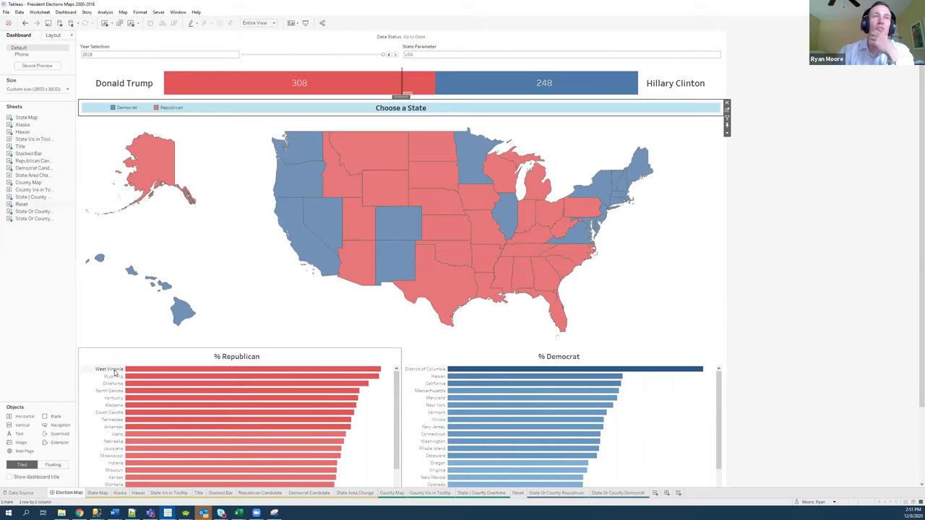
Go to the State Or County Republican sheet and open the formula of its State or County calculated field.
mouse_move(147, 369)
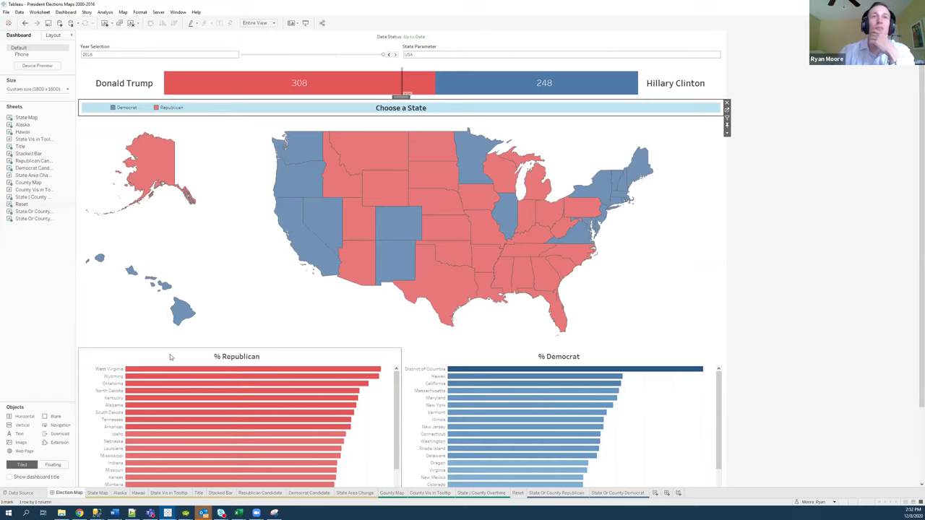
left_click(170, 354)
left_click(404, 358)
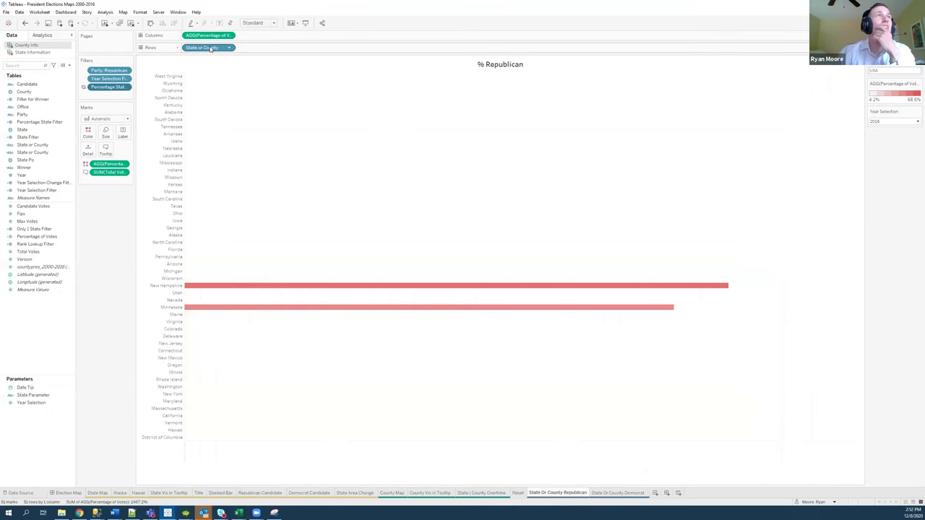
left_click(35, 152)
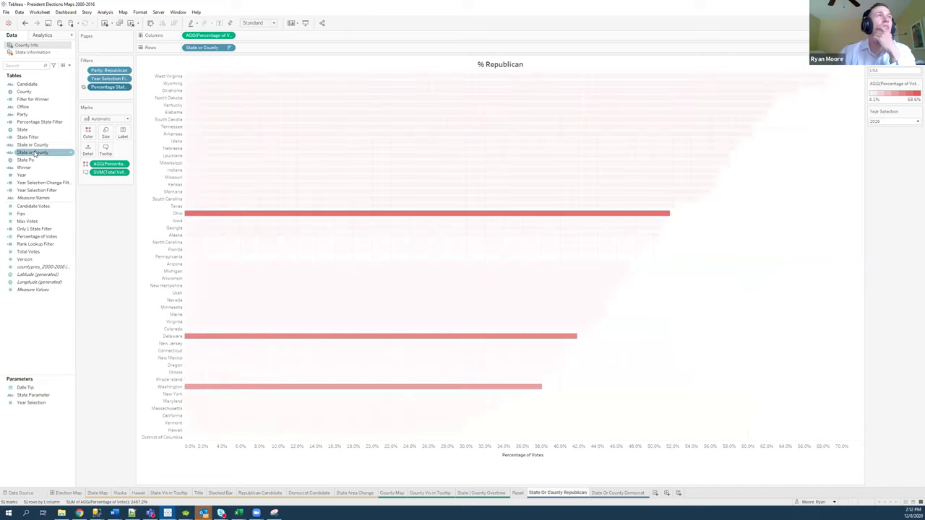
left_click(70, 153)
left_click(147, 203)
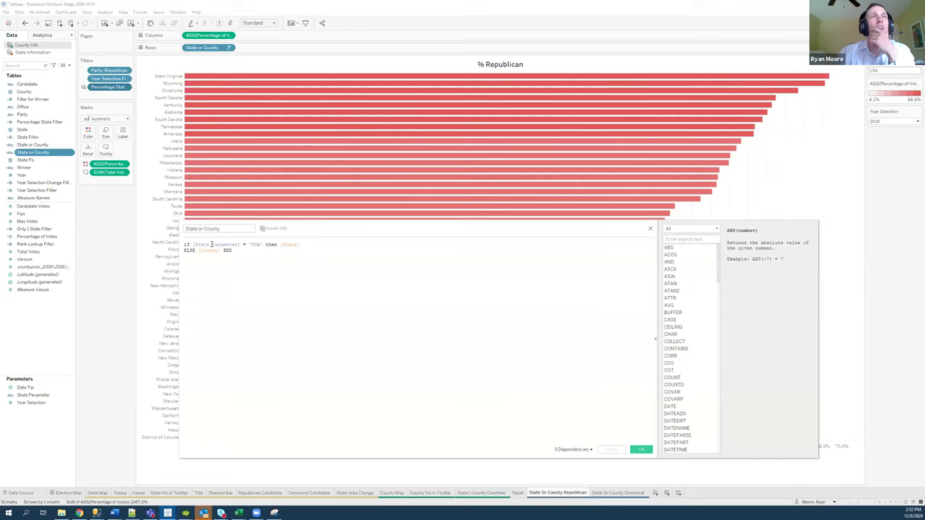
Examine the State or County formula's State Parameter = 'USA' condition with its State and County results, and close it.
left_click(226, 247)
double_click(256, 244)
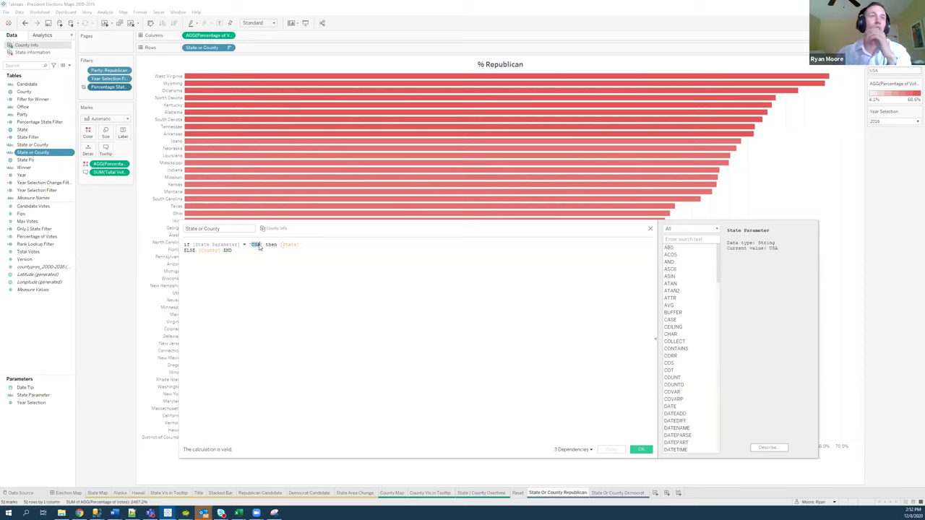
left_click(289, 245)
double_click(288, 245)
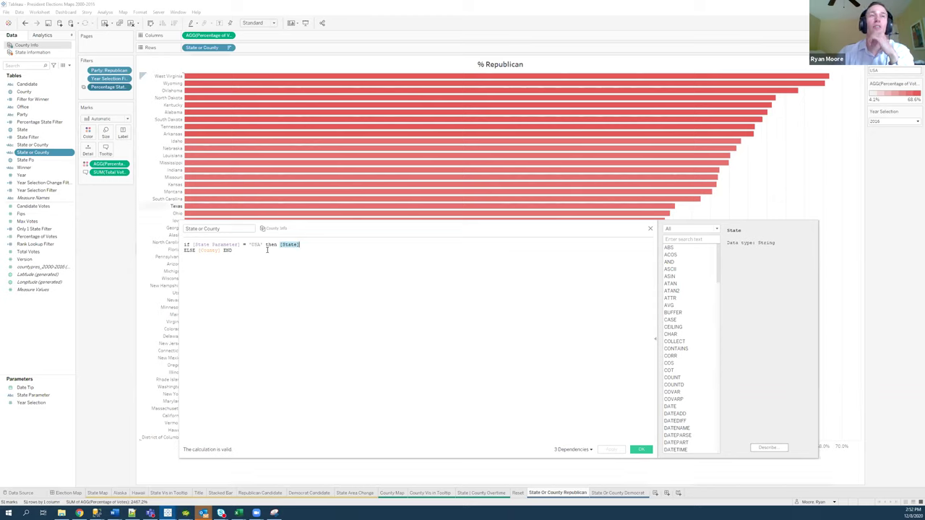
double_click(231, 245)
double_click(215, 250)
left_click(642, 449)
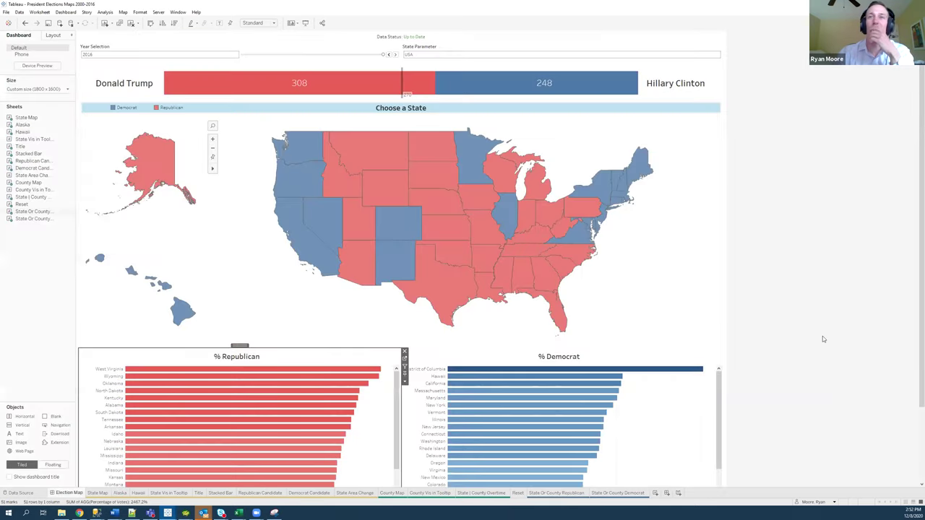
On the Election Map dashboard, review the % Republican and % Democrat bars by state and set the Year Selection to 2004.
scroll(829, 326, "down", 3)
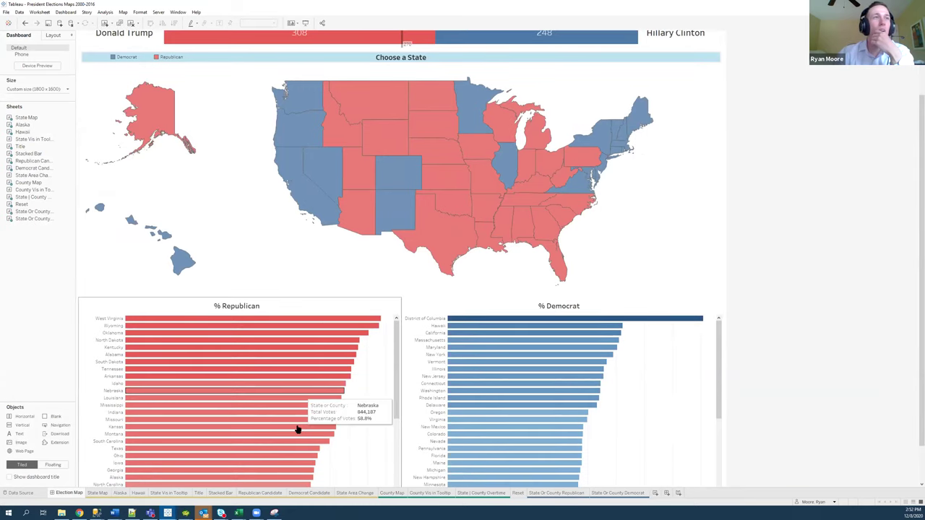
scroll(809, 299, "up", 3)
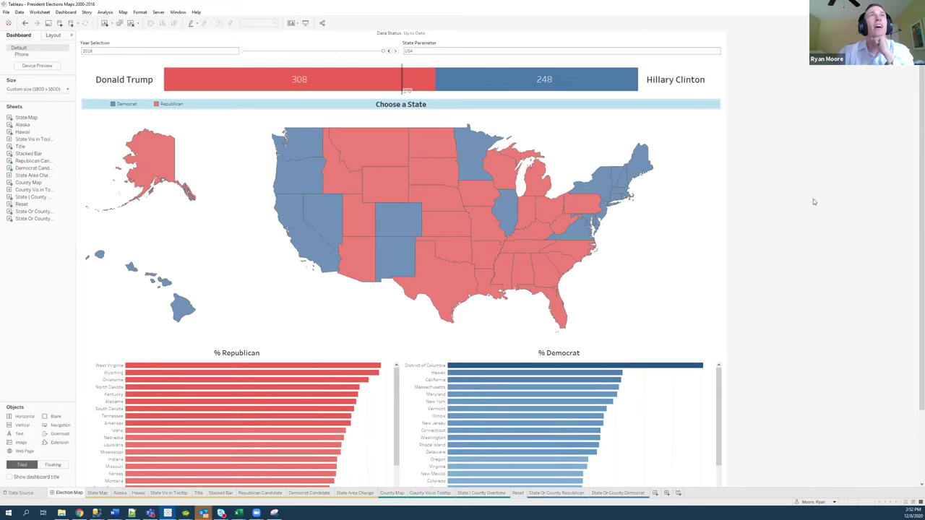
scroll(813, 199, "up", 1)
left_click_drag(384, 81, 243, 81)
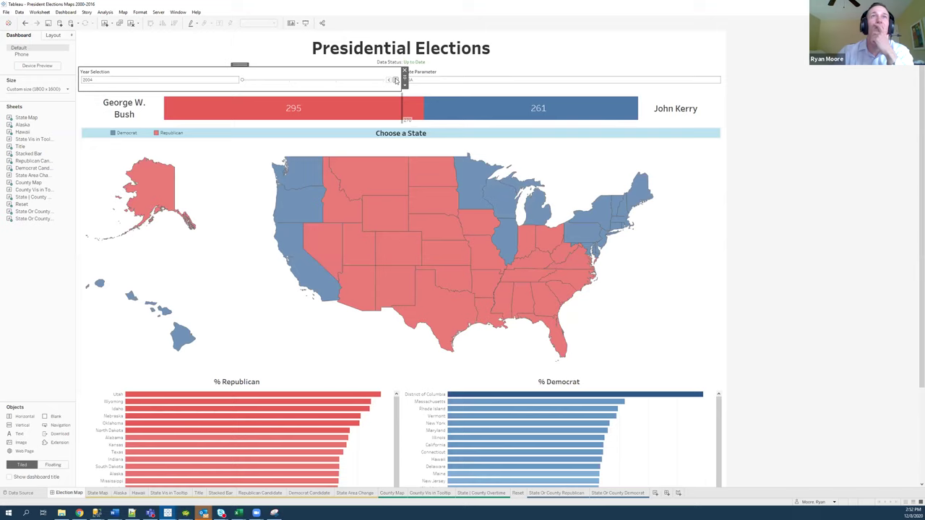
Open the animation settings and turn the workbook default animations off.
left_click(140, 12)
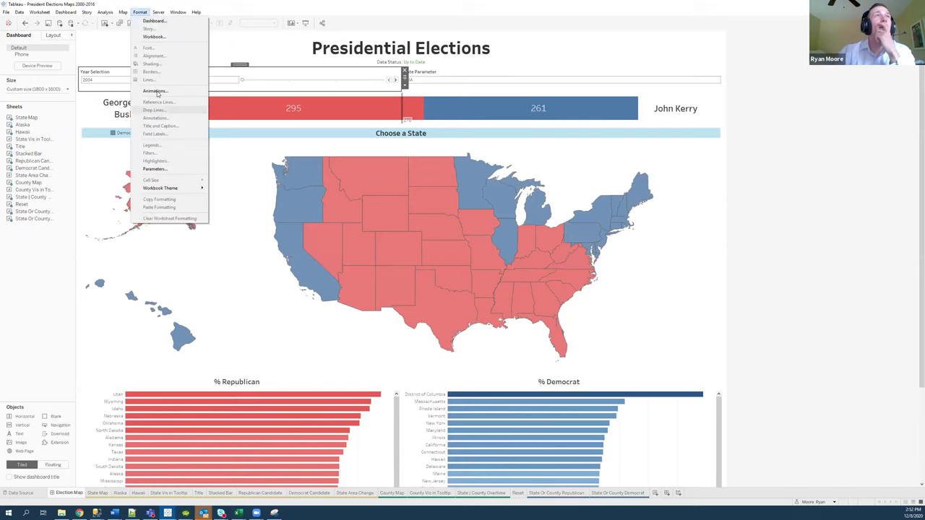
left_click(157, 91)
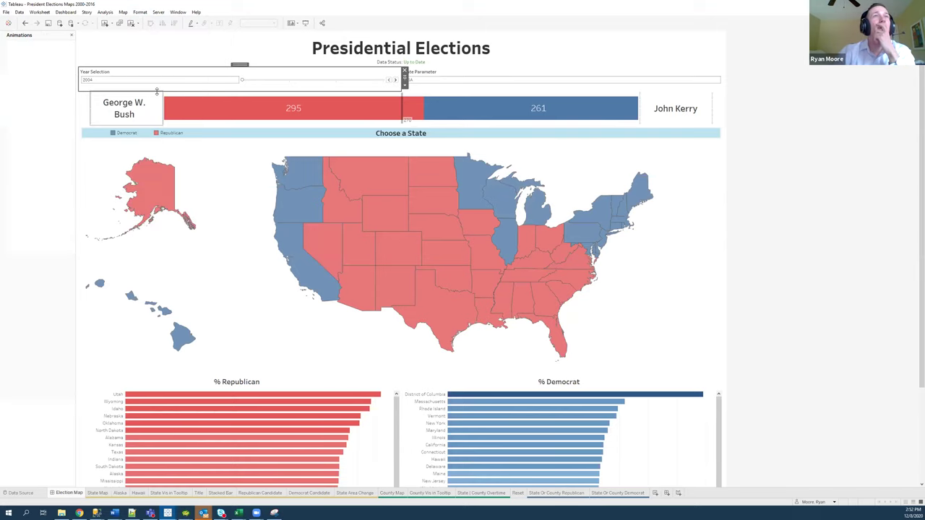
left_click(53, 63)
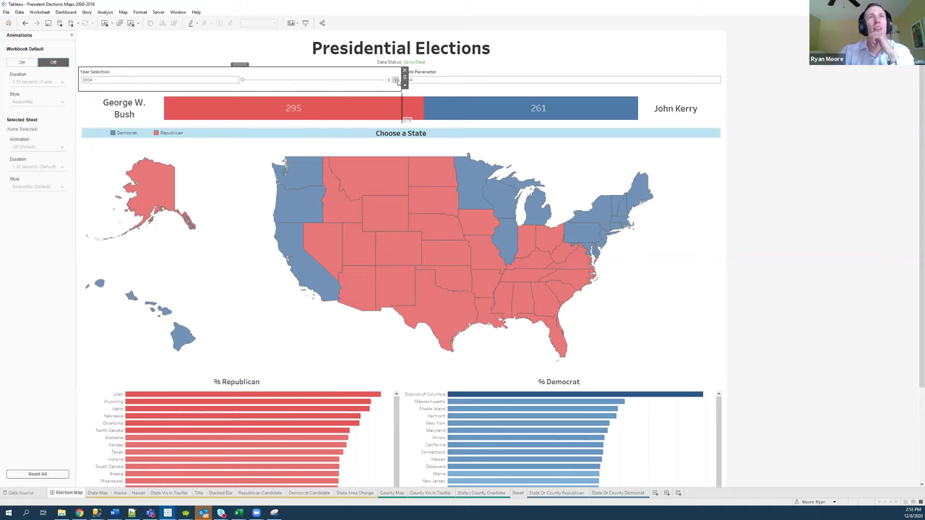
Advance the Year Selection through 2008, 2012 and 2016 and back to 2004 to view the changes without animations.
left_click(396, 80)
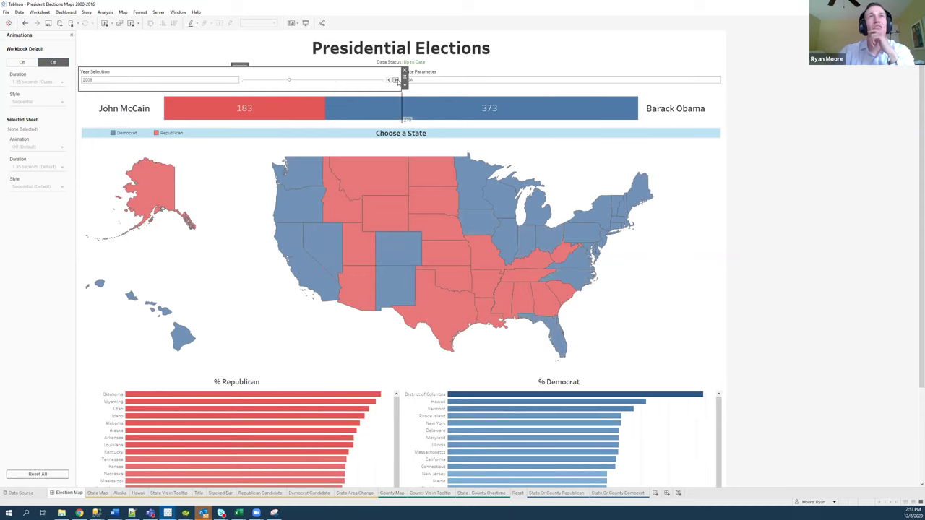
left_click(396, 80)
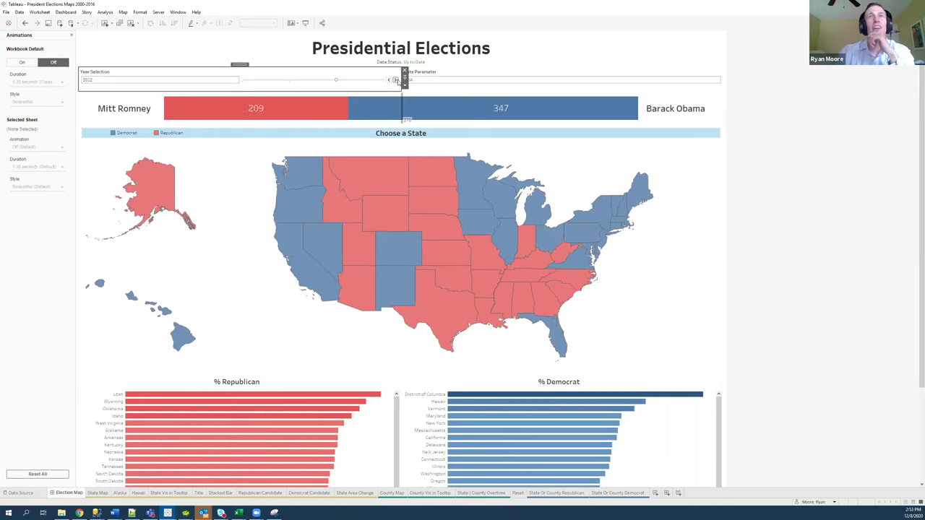
left_click(397, 80)
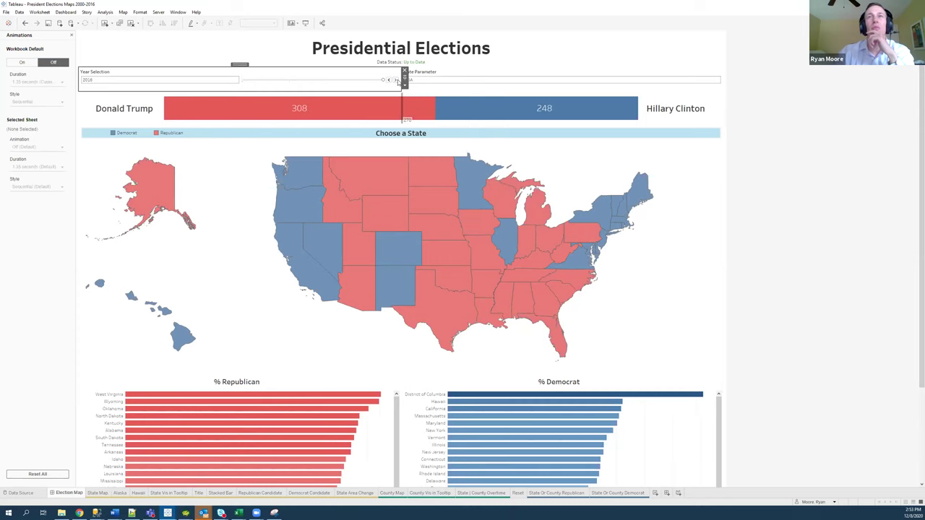
left_click(388, 80)
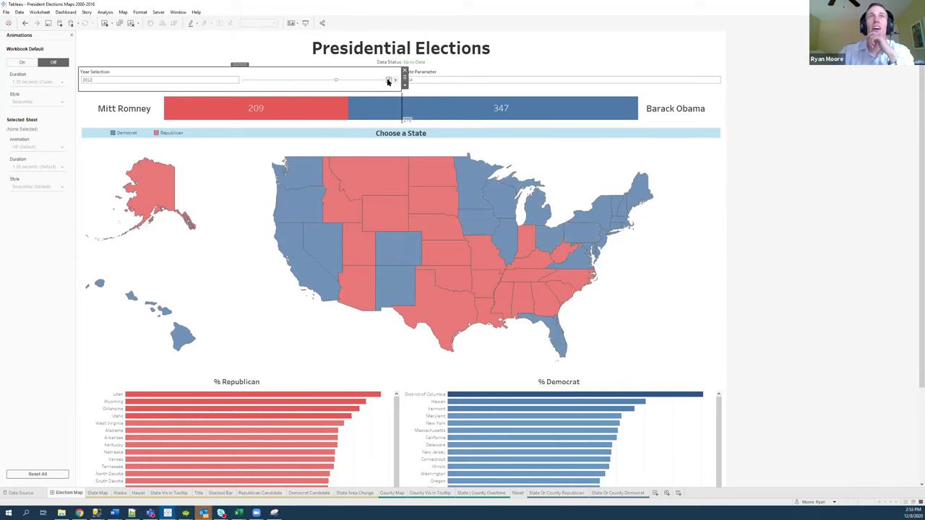
left_click(388, 79)
left_click(388, 79)
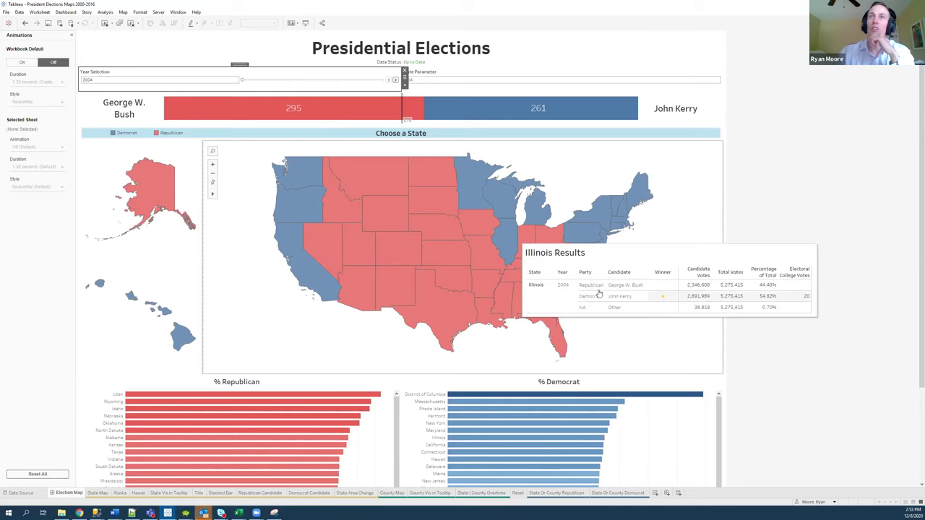
Turn the workbook default animations on.
left_click(24, 63)
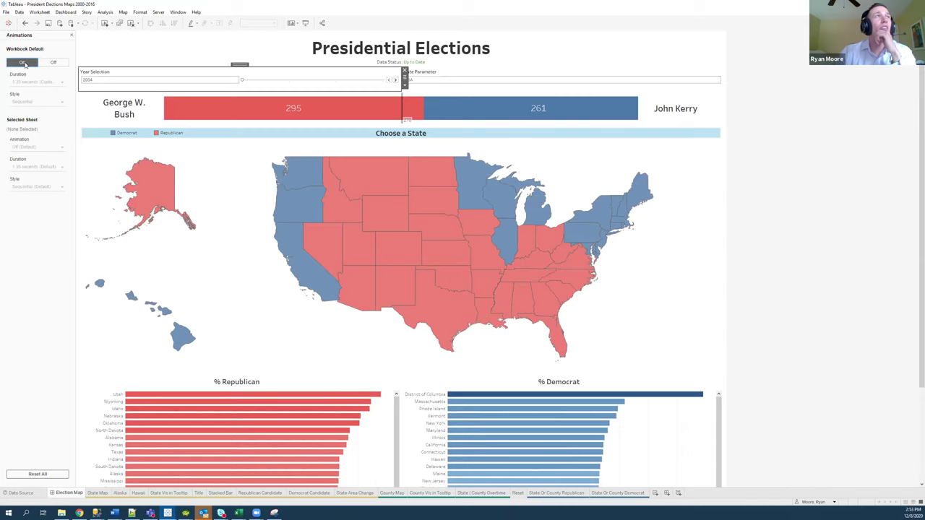
left_click(136, 13)
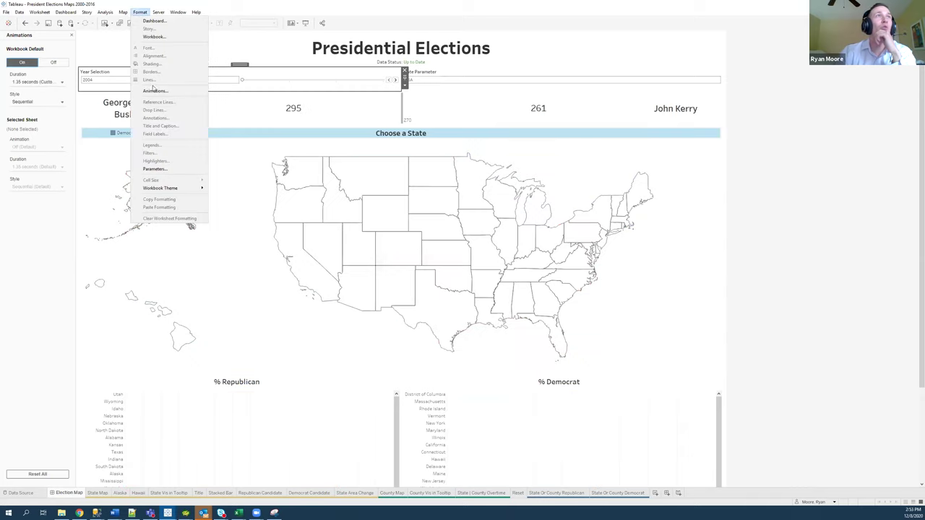
left_click(54, 80)
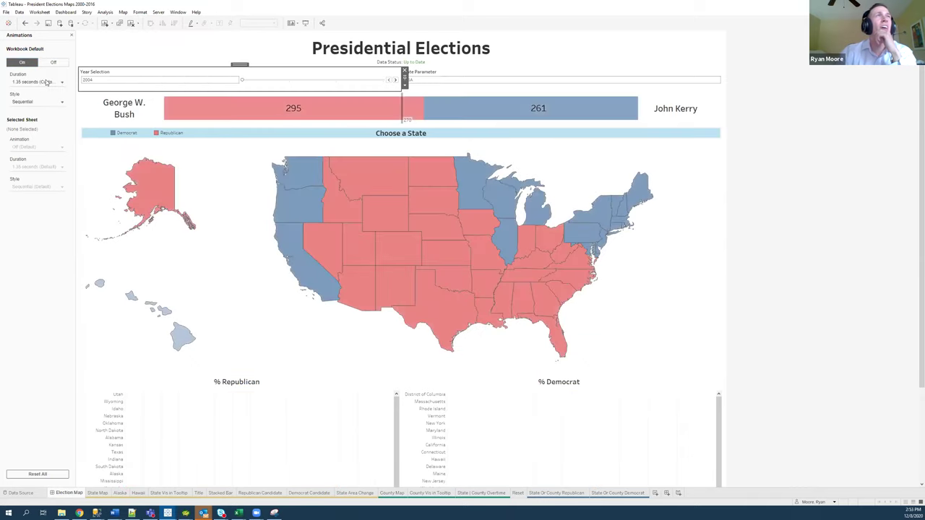
Examine the workbook animation duration choices and the State Map sheet's own animation settings, and close the animation settings.
left_click(48, 82)
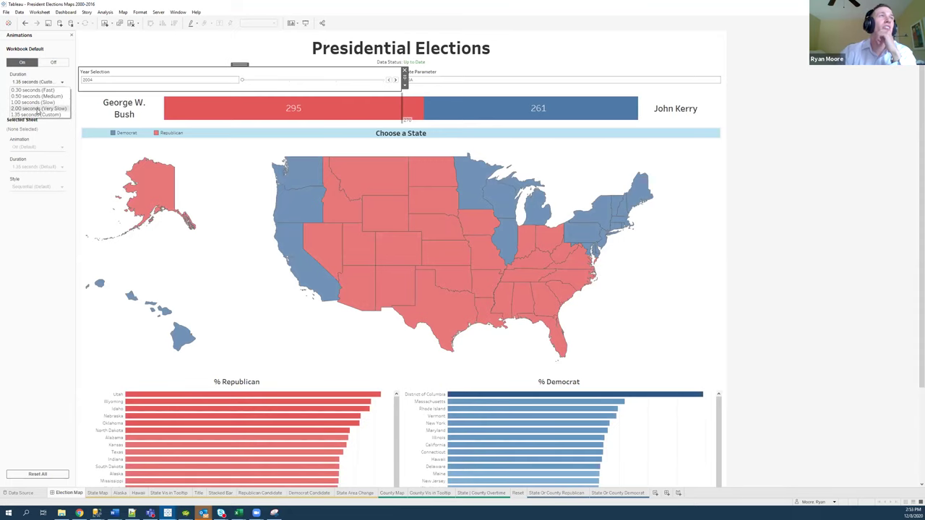
left_click(62, 73)
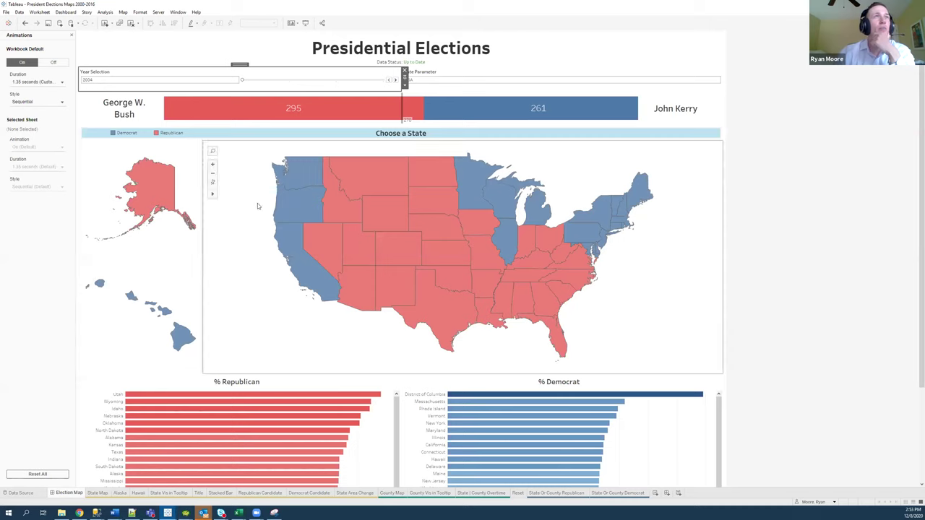
left_click(208, 219)
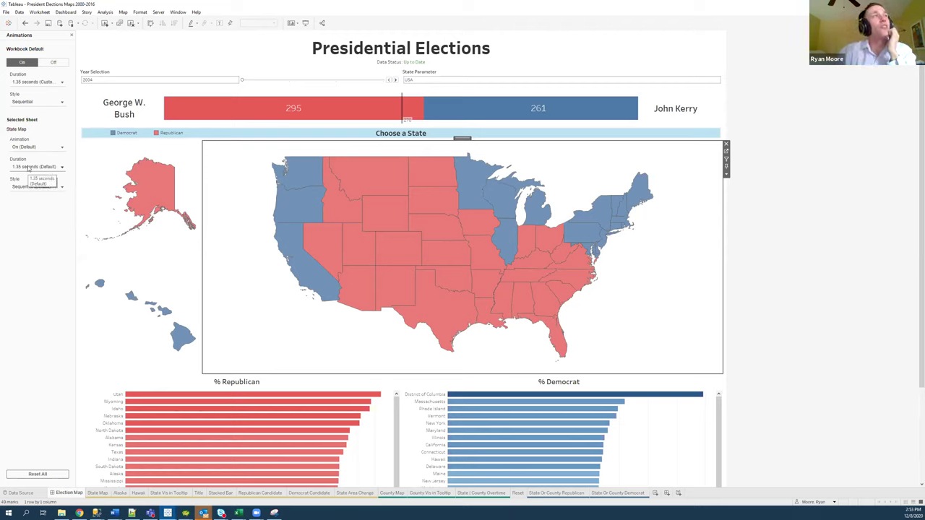
left_click(71, 35)
Advance the Year Selection through 2008 and 2012 to 2016 to view the animated transitions.
left_click(395, 80)
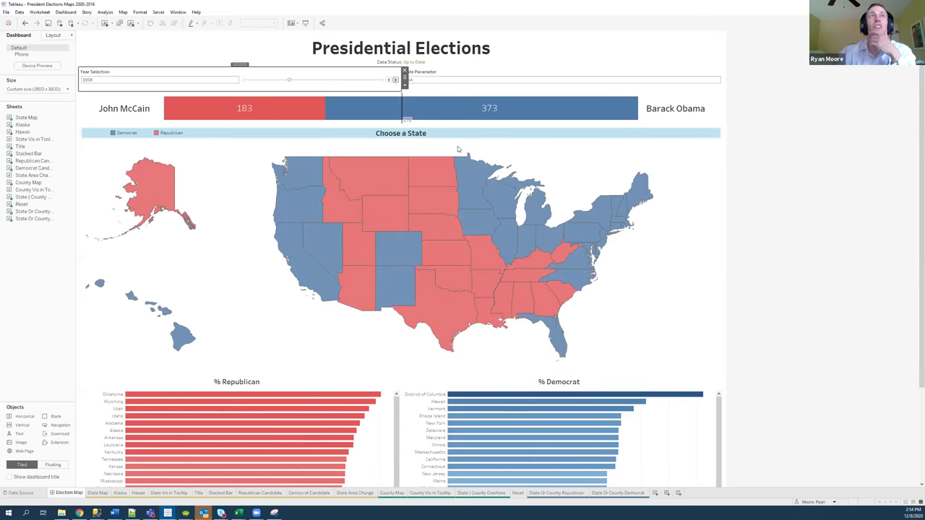
left_click(394, 80)
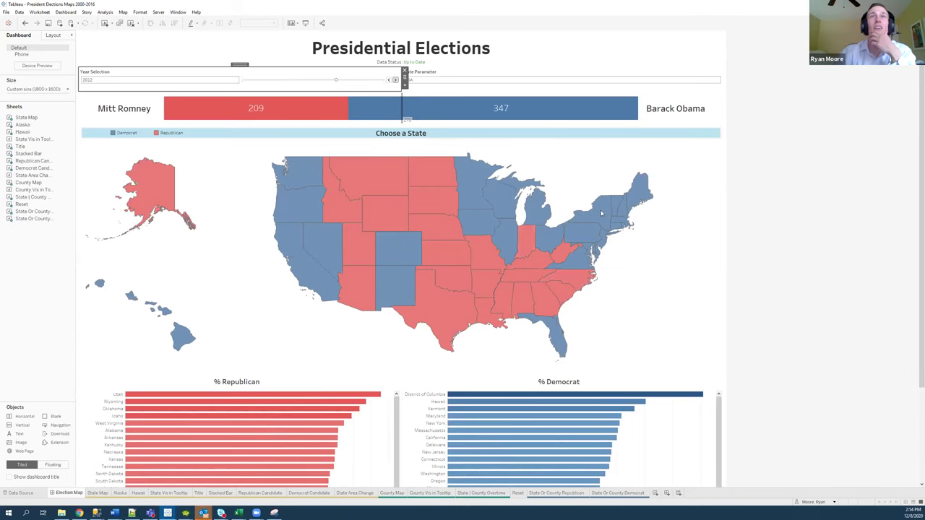
key("Right")
Drill into Indiana on the national map, and toggle Hamilton County's selection to filter and unfilter the over-time charts.
mouse_move(531, 242)
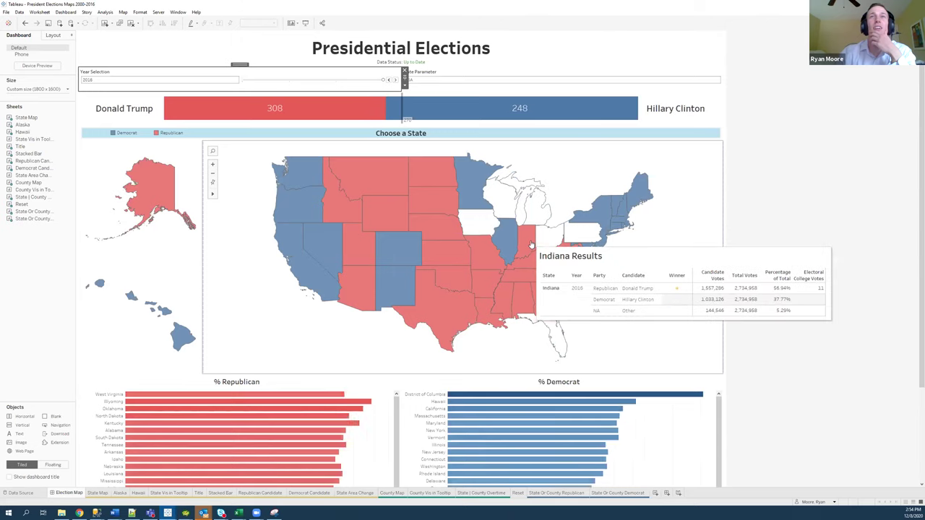
left_click(530, 244)
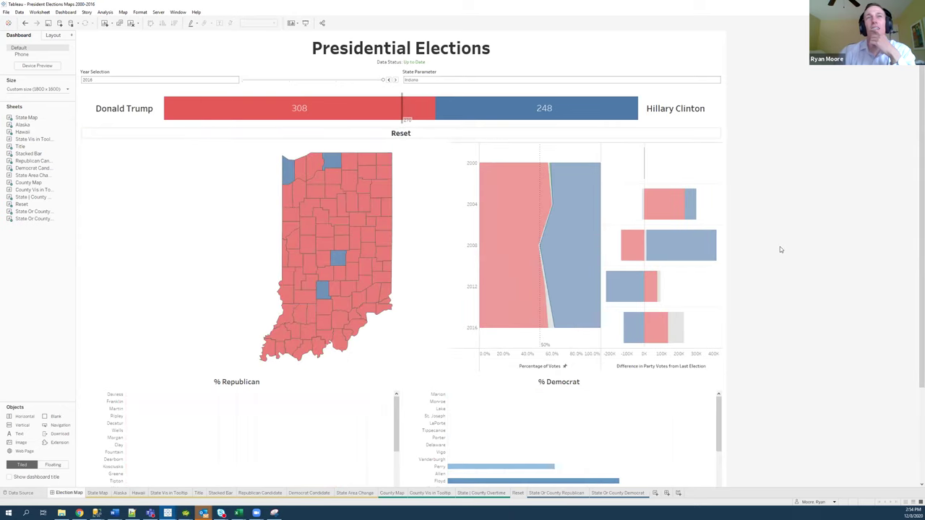
scroll(779, 243, "down", 1)
scroll(414, 414, "down", 1)
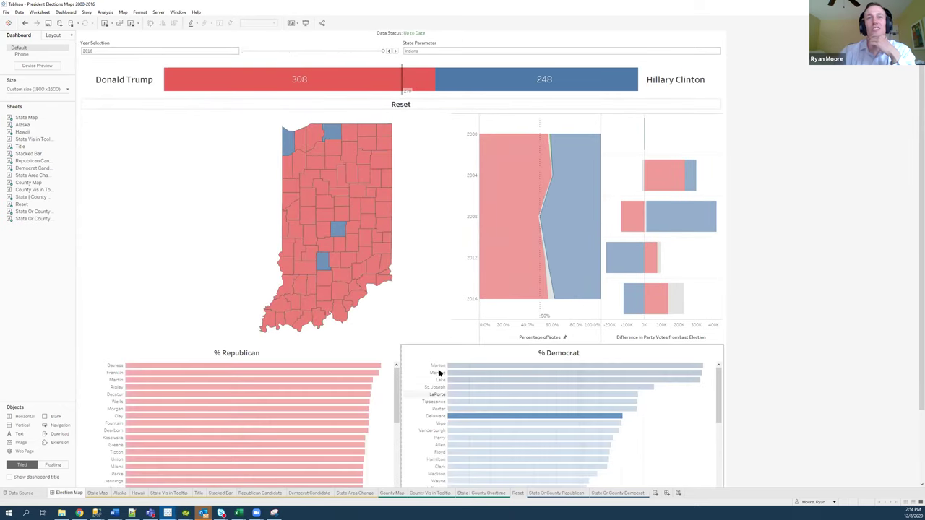
left_click(346, 215)
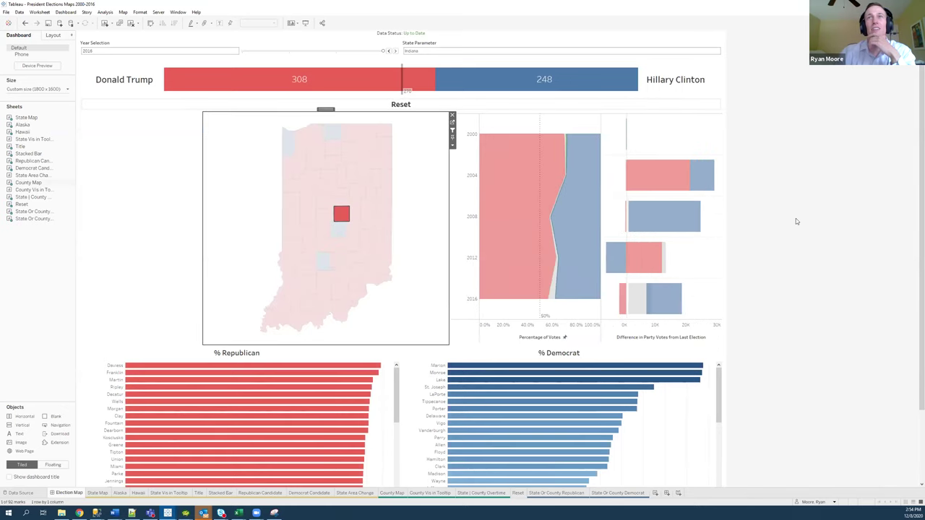
left_click(344, 219)
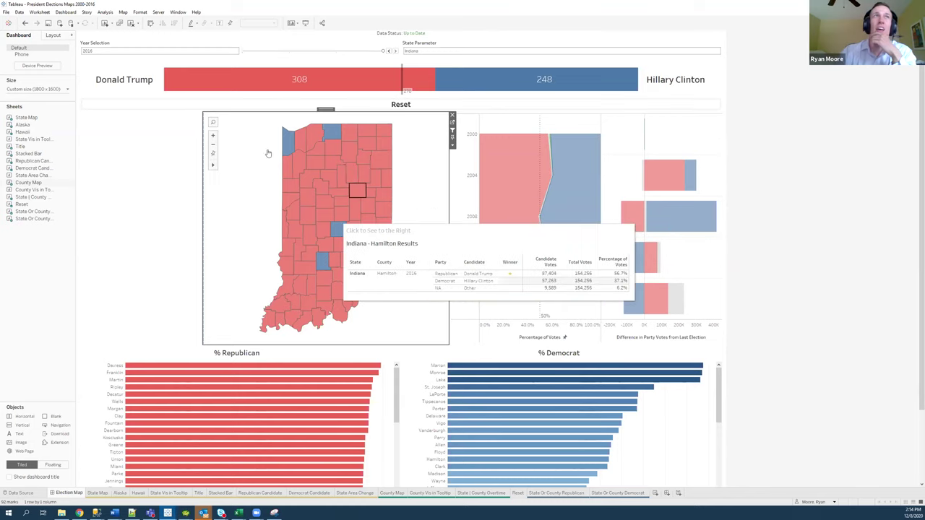
Change the selected county on the Indiana map while examining the animation settings for County Map, and close those settings.
left_click(325, 215)
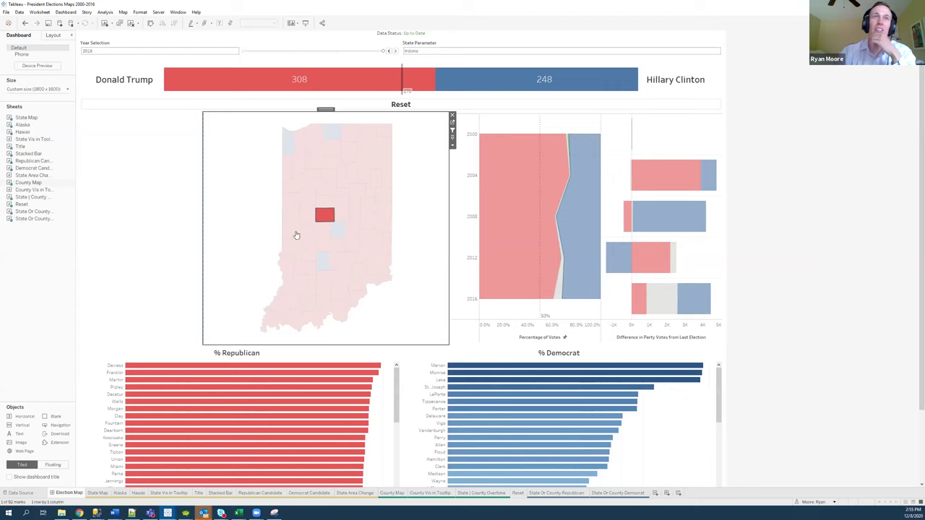
left_click(139, 12)
left_click(154, 89)
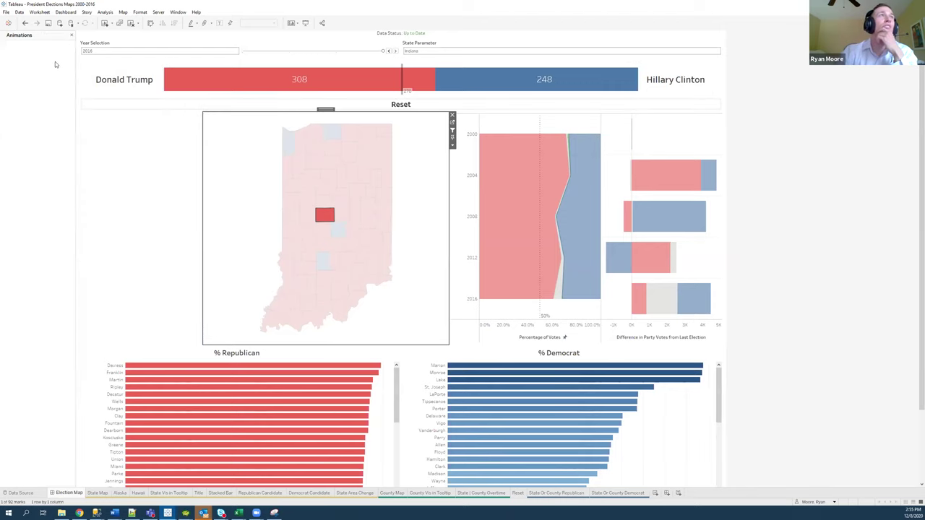
left_click(330, 208)
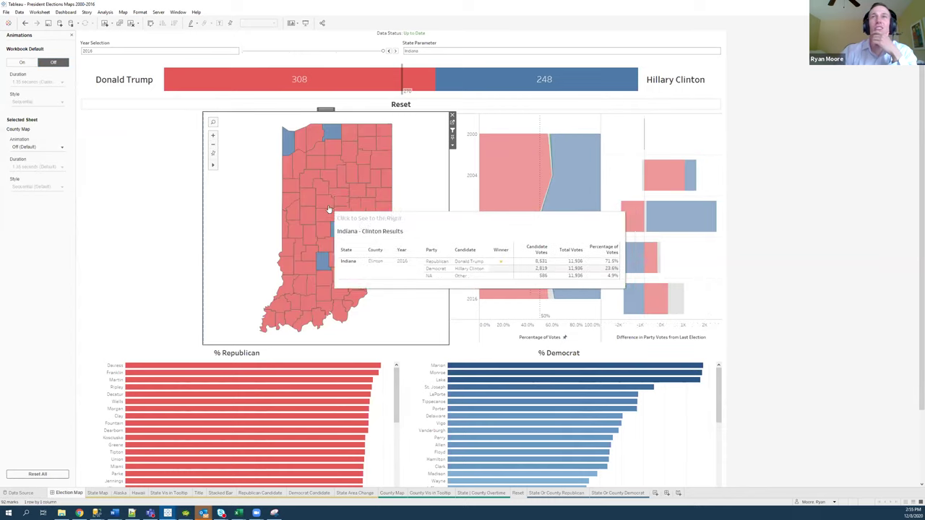
left_click(326, 204)
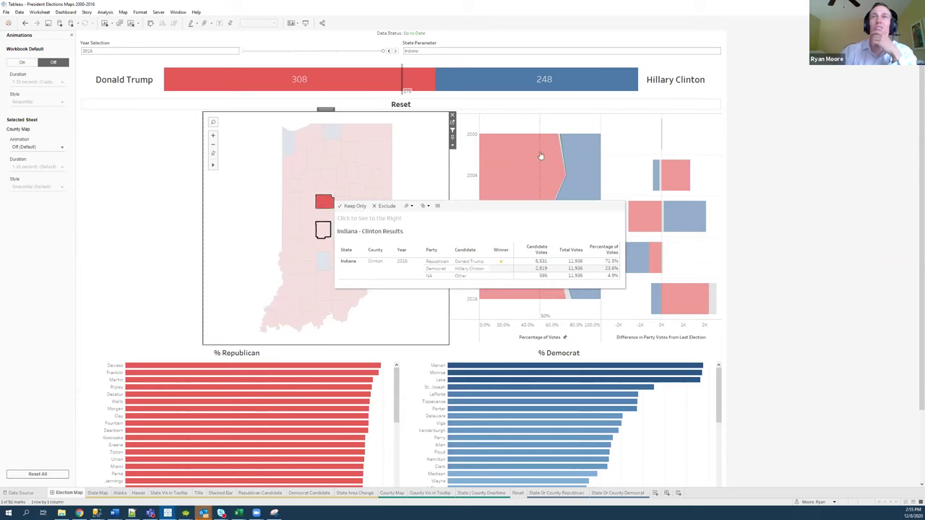
left_click(323, 231)
left_click(238, 154)
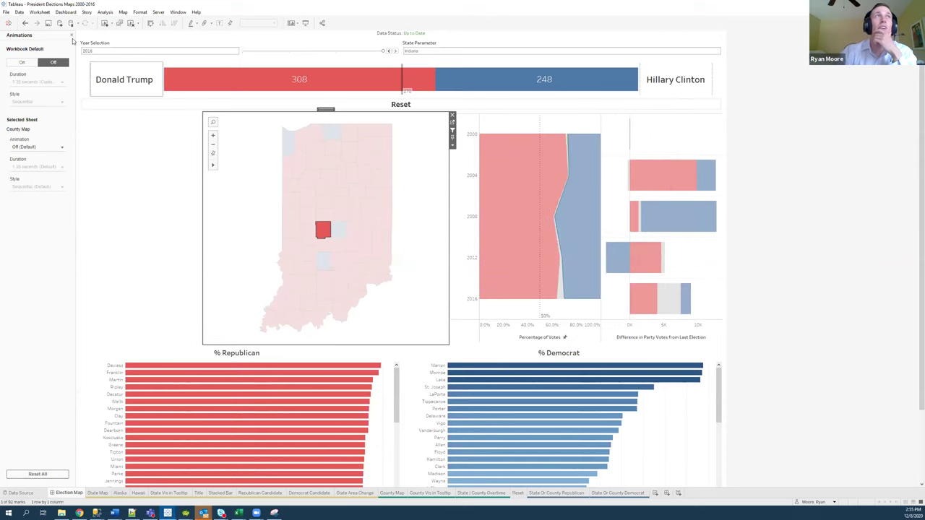
left_click(72, 37)
Reset the dashboard from Indiana to the national map.
left_click(399, 105)
left_click(400, 106)
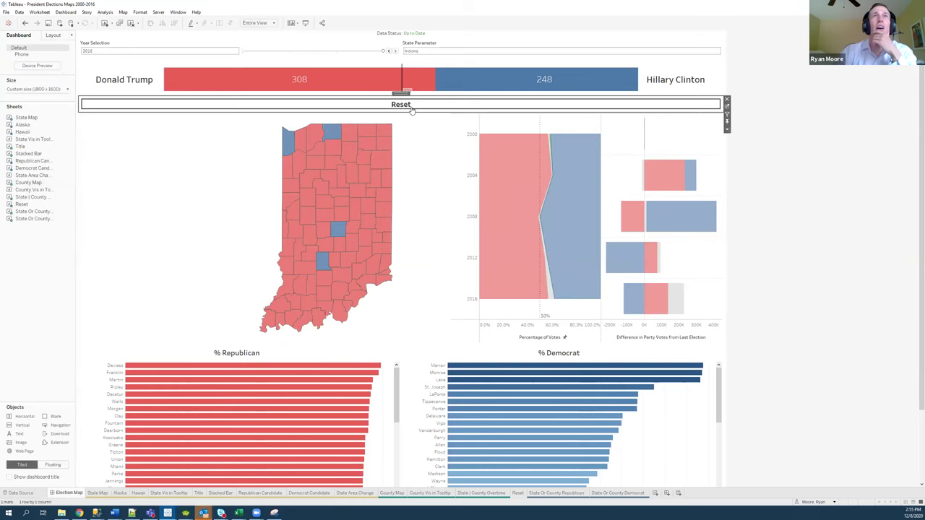
left_click(409, 105)
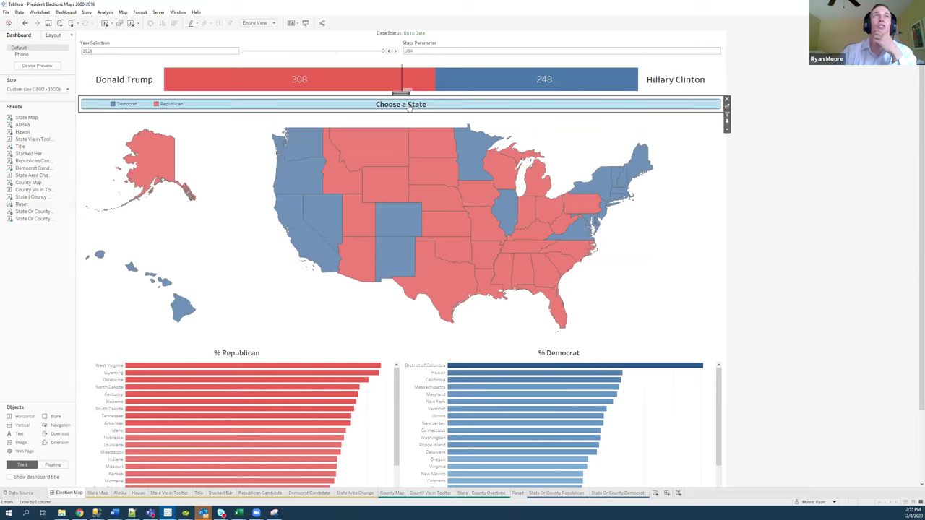
Examine the dashboard's actions and the options for a new Change Parameter action, and cancel without adding one.
left_click(65, 12)
left_click(94, 106)
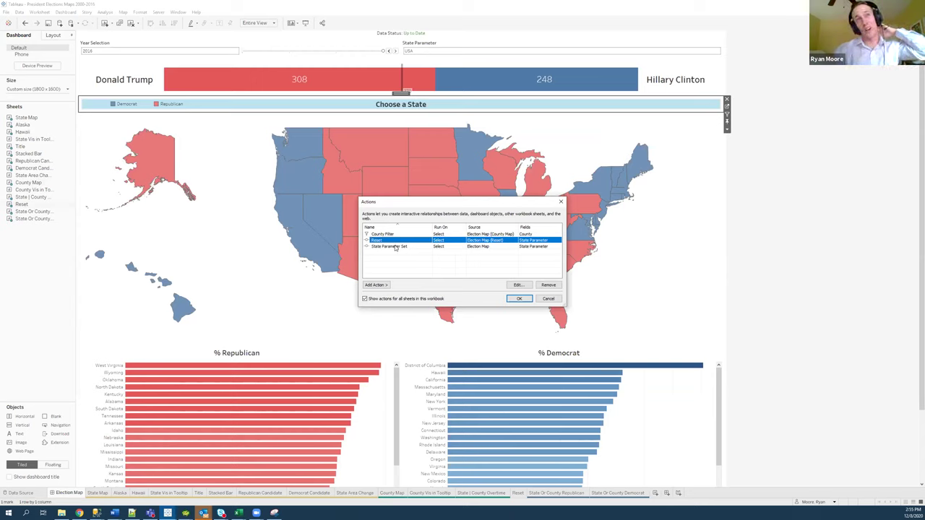
left_click(376, 285)
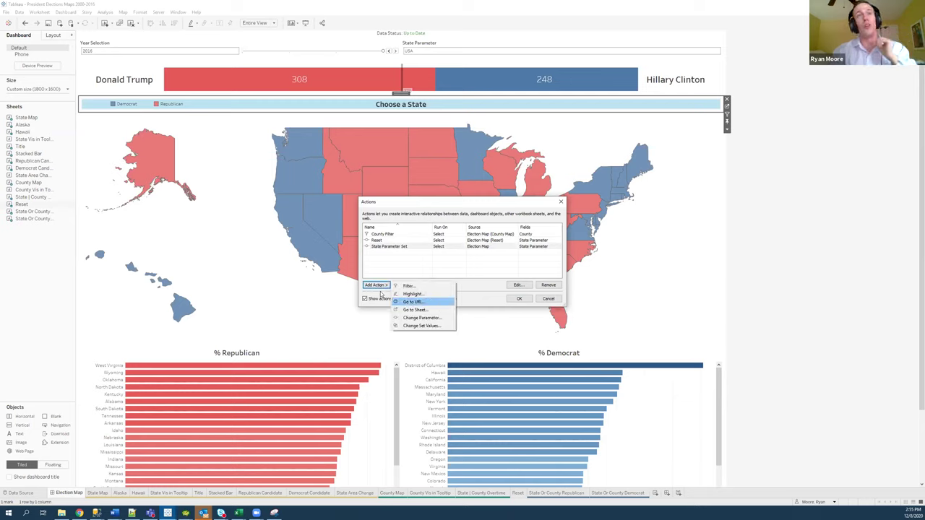
left_click(415, 318)
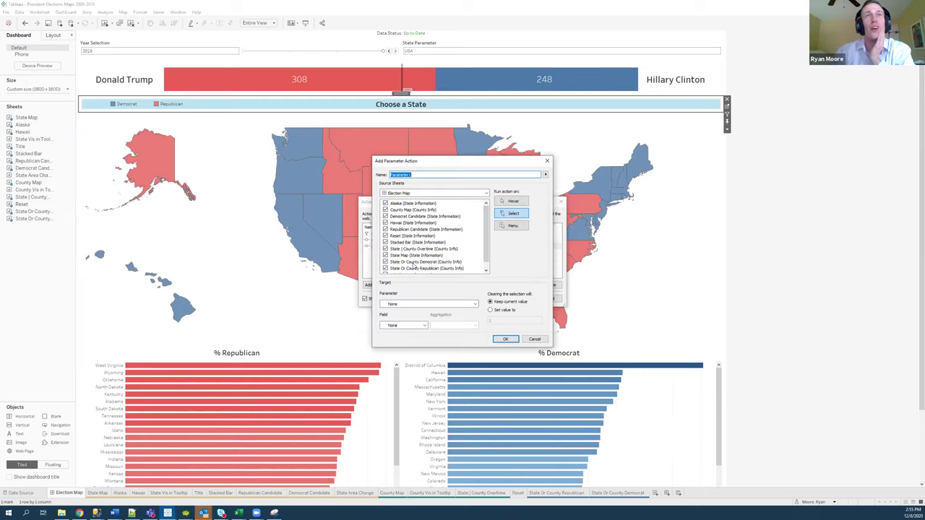
left_click(532, 340)
Examine the source sheets, target parameter and field of the State Parameter Set and Reset actions, and close the actions list.
left_click(375, 247)
left_click(517, 284)
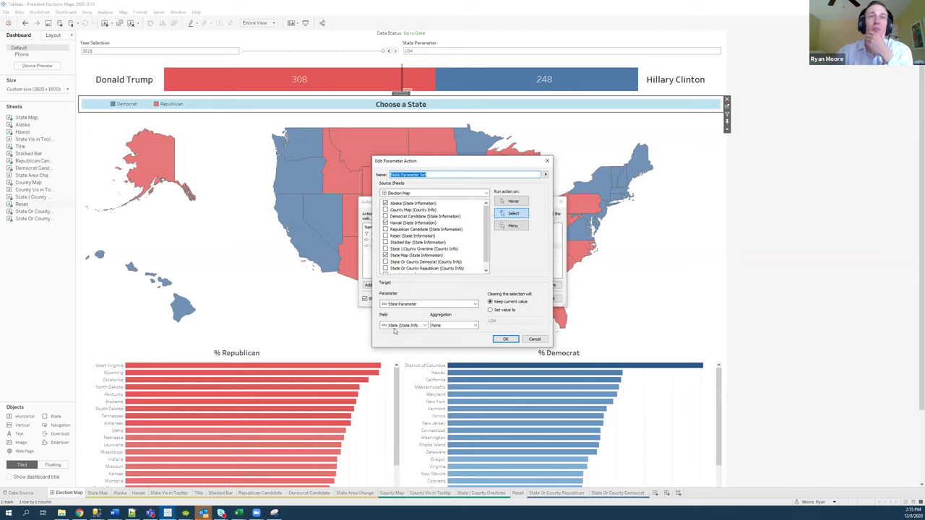
left_click(505, 338)
left_click(383, 242)
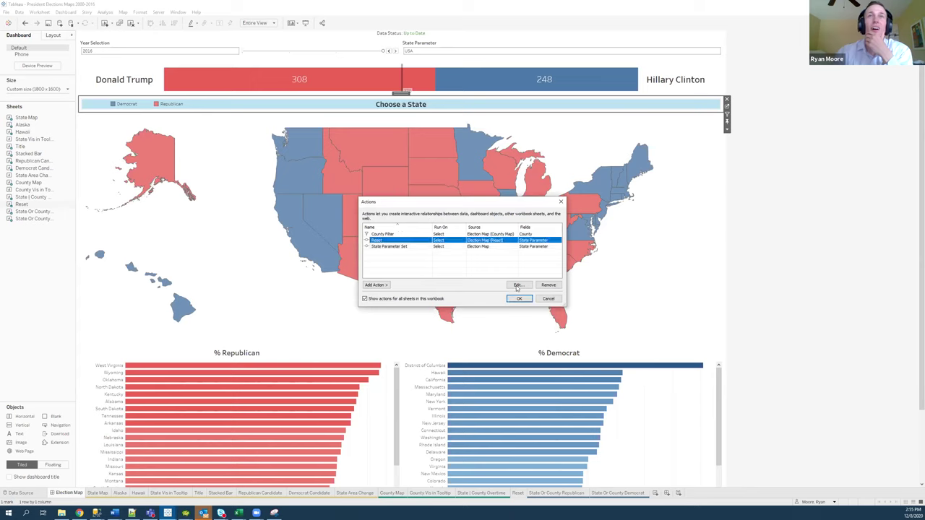
left_click(518, 285)
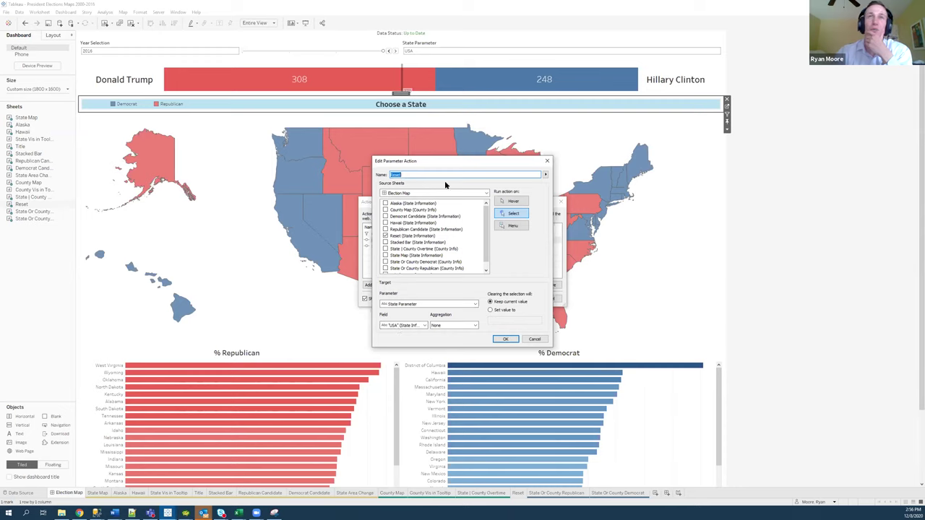
left_click(506, 338)
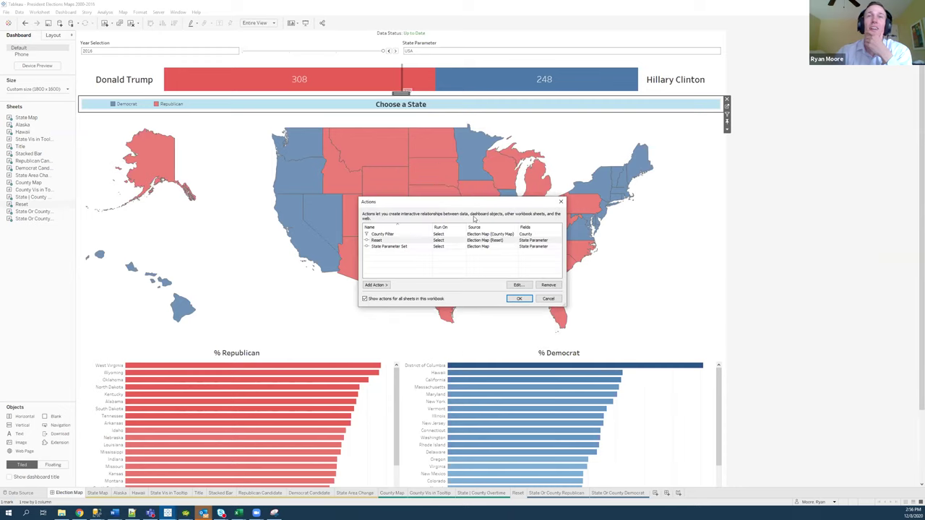
left_click(519, 299)
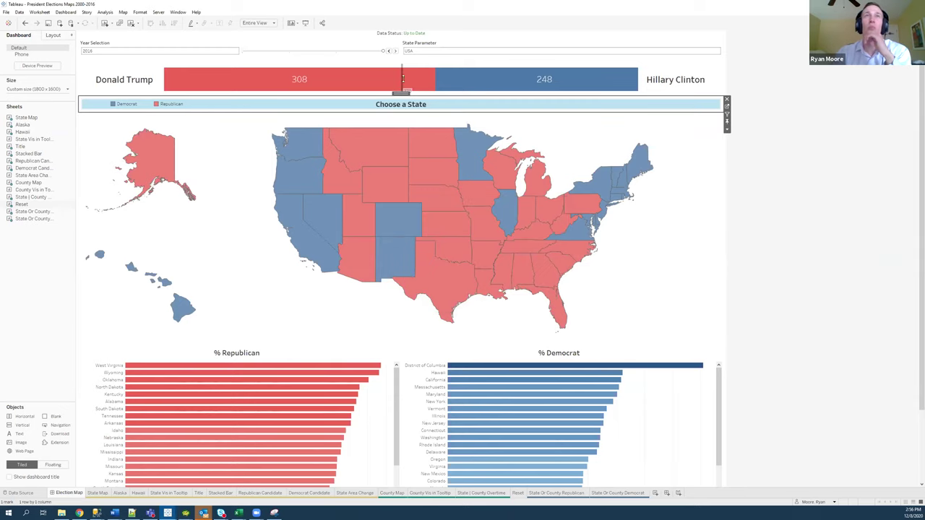
Clear the selection on the Choose a State banner and deselect the dashboard item.
left_click(429, 107)
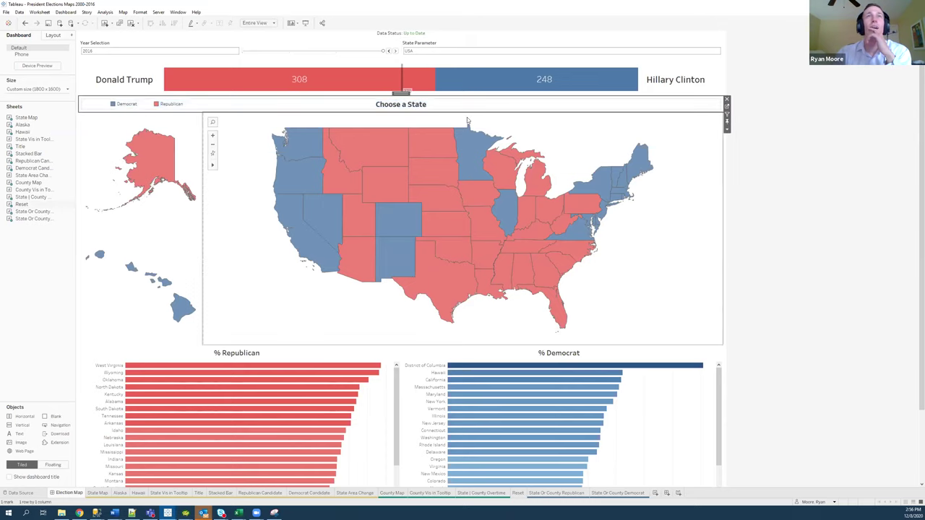
left_click(784, 177)
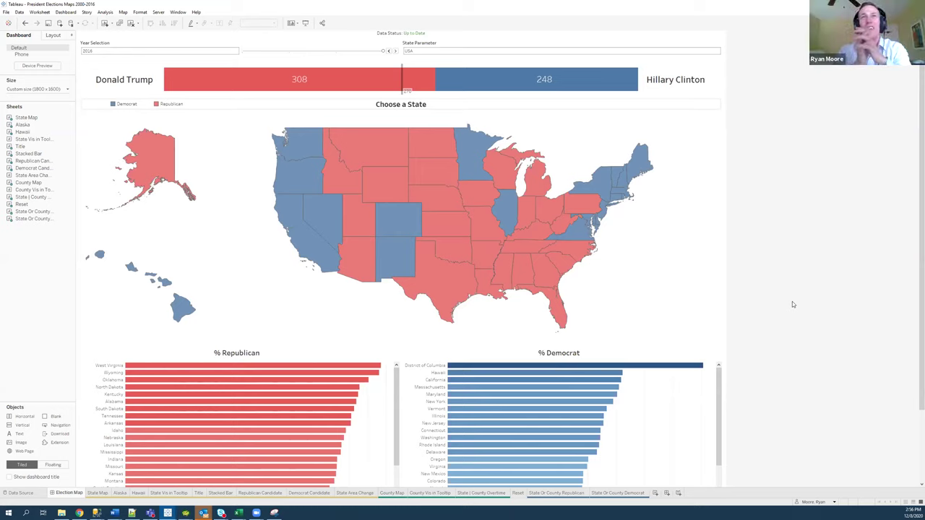
left_click(676, 210)
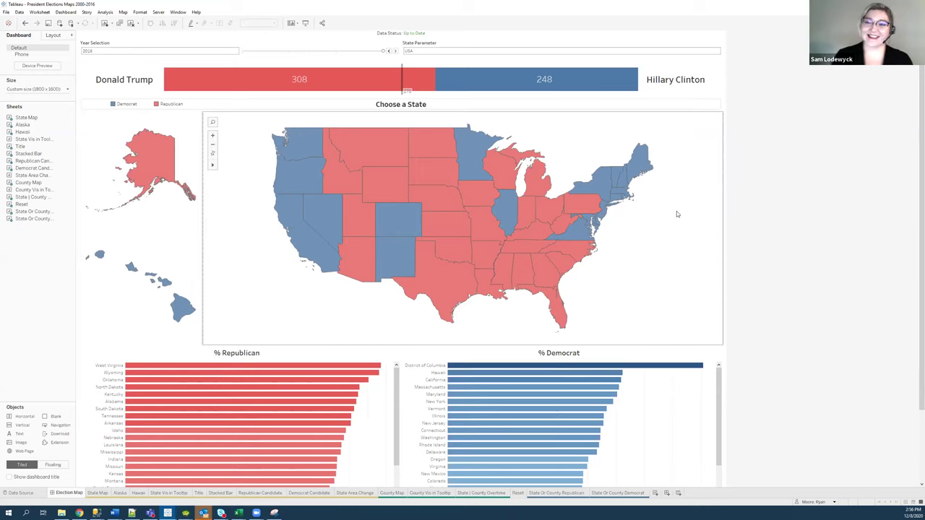
Open the State Map sheet and create a string parameter named Input.
double_click(327, 205)
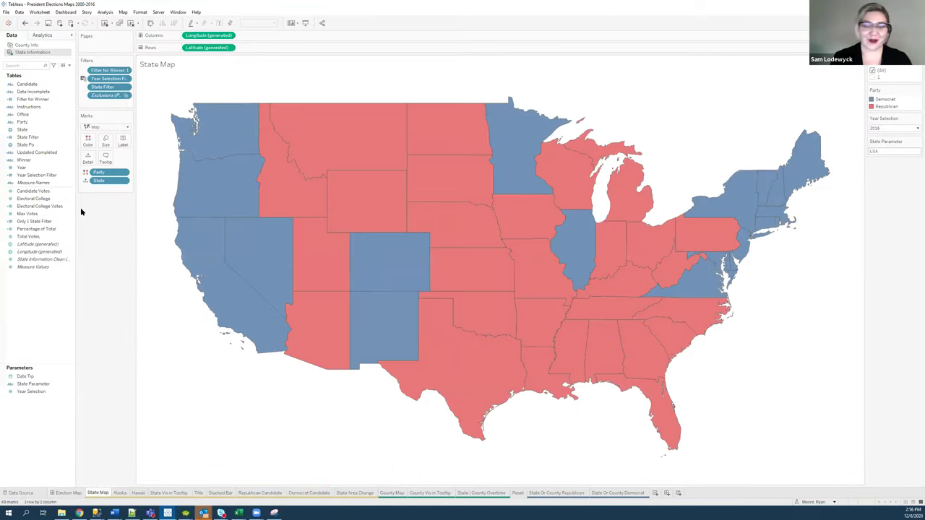
left_click(69, 65)
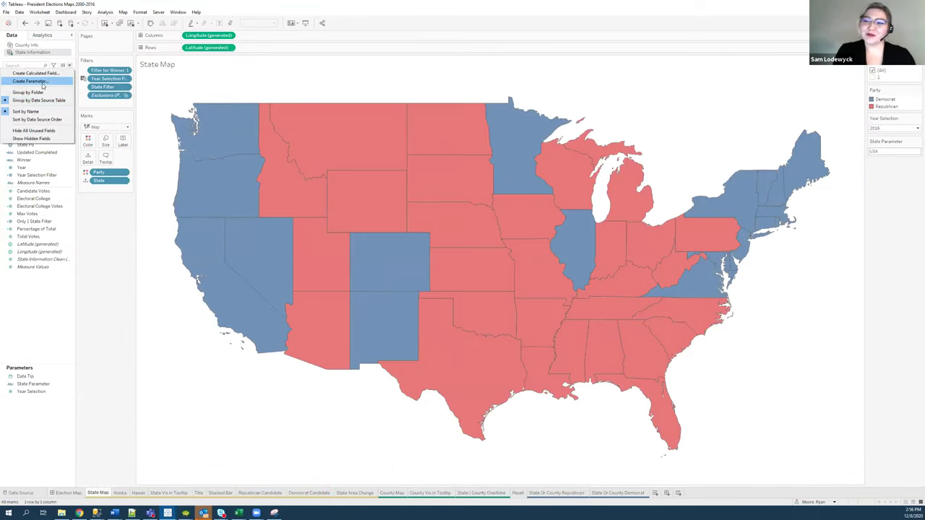
left_click(42, 84)
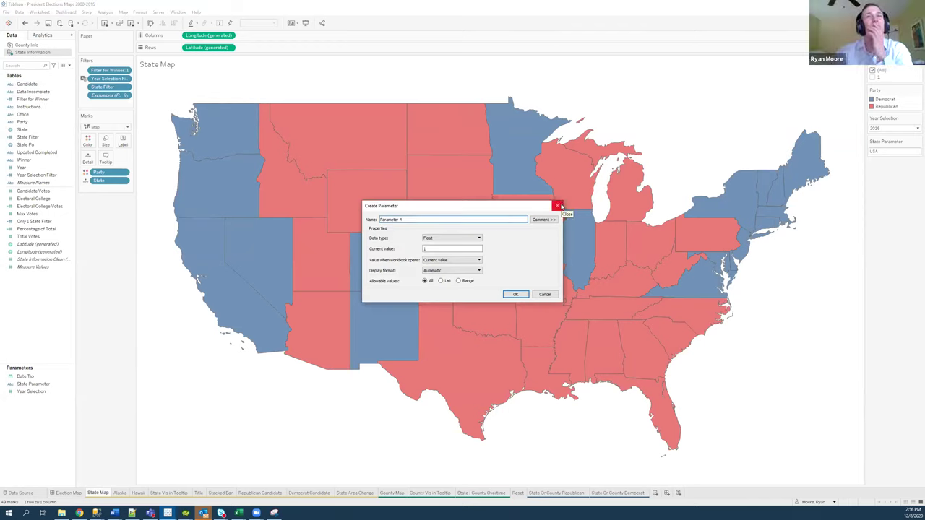
left_click(440, 238)
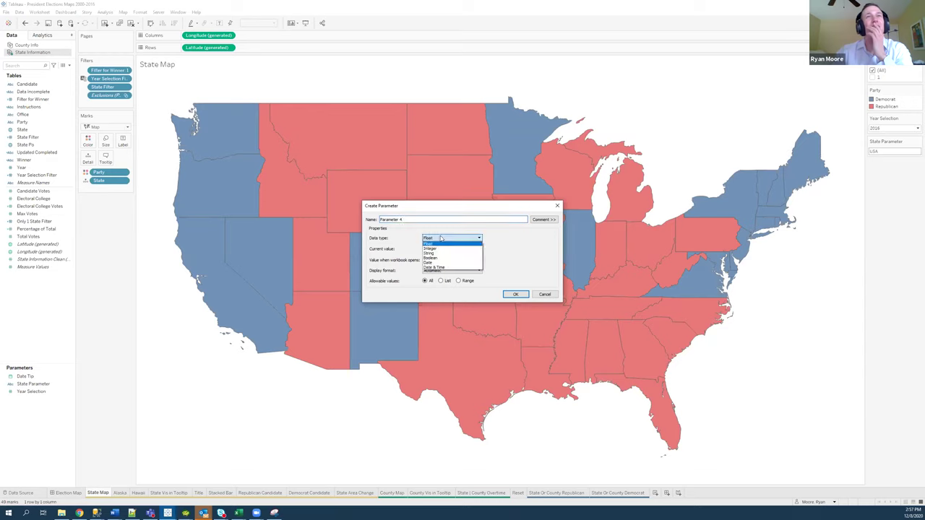
left_click(433, 254)
left_click_drag(413, 218, 358, 217)
type("Input")
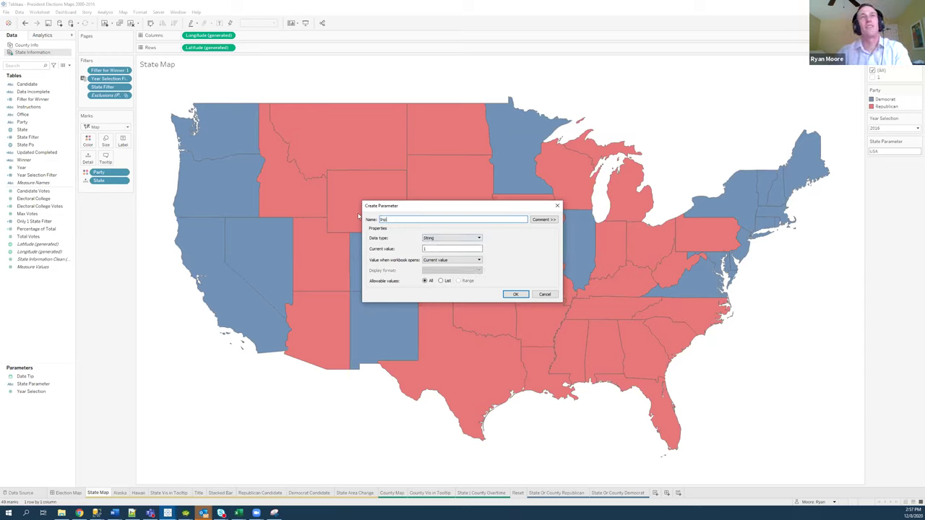
left_click(521, 295)
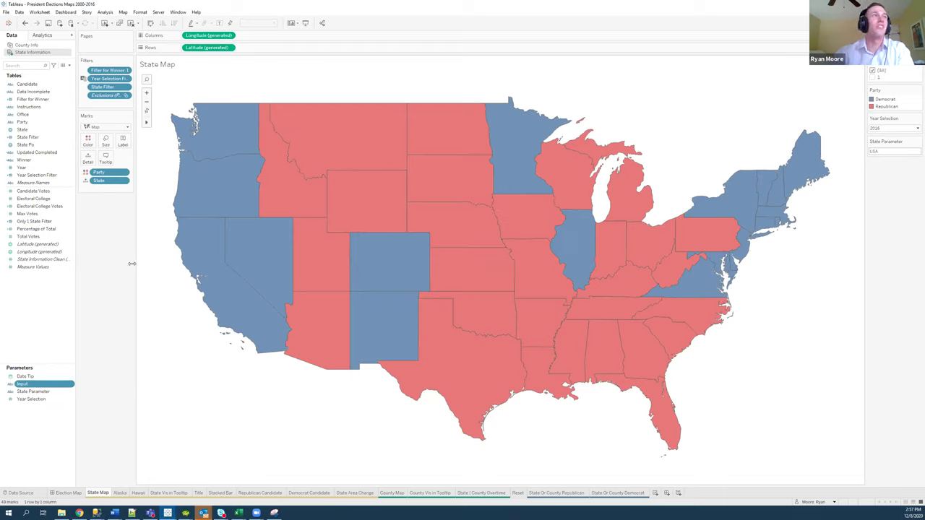
left_click(69, 65)
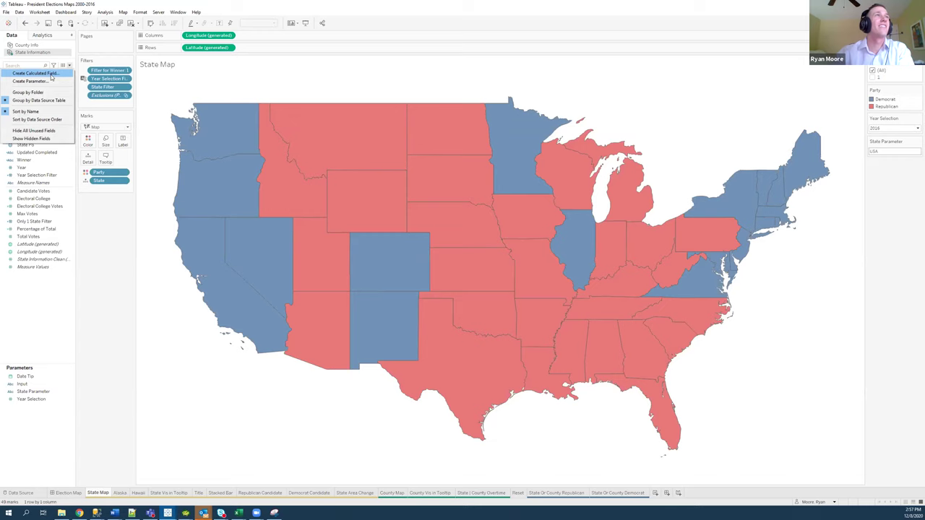
left_click(51, 74)
type("[")
key("BackSpace")
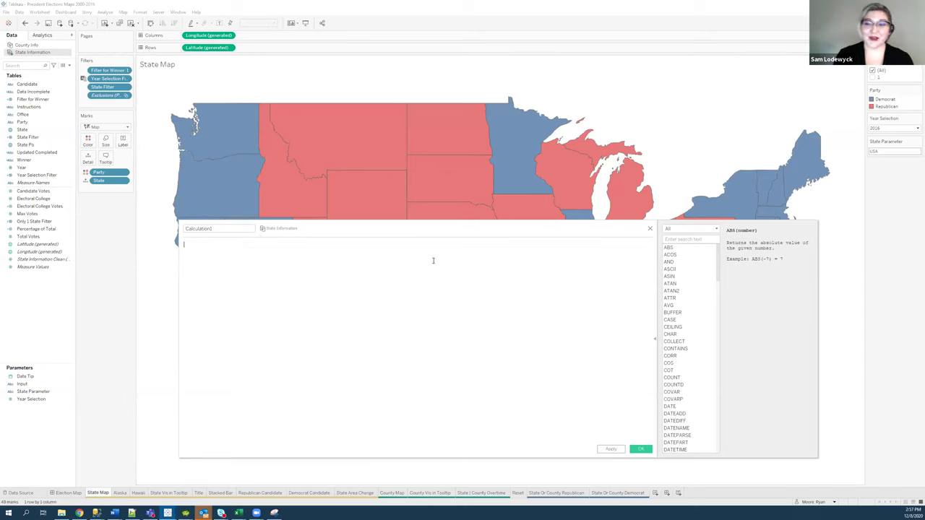
Show the Input parameter control on the State Map sheet and close the empty calculation editor.
left_click(29, 384)
right_click(30, 387)
left_click(65, 400)
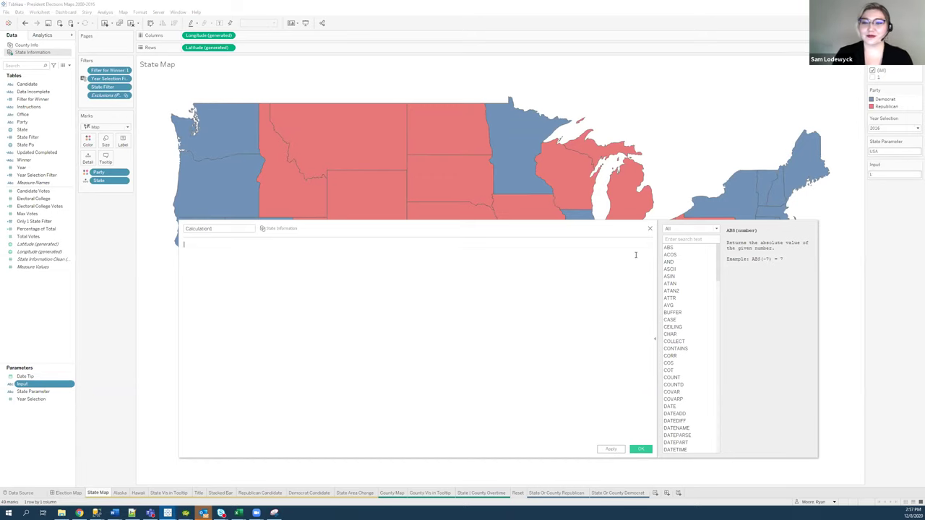
left_click(650, 229)
Review the Input parameter's properties and close them without changes.
right_click(25, 385)
left_click(219, 377)
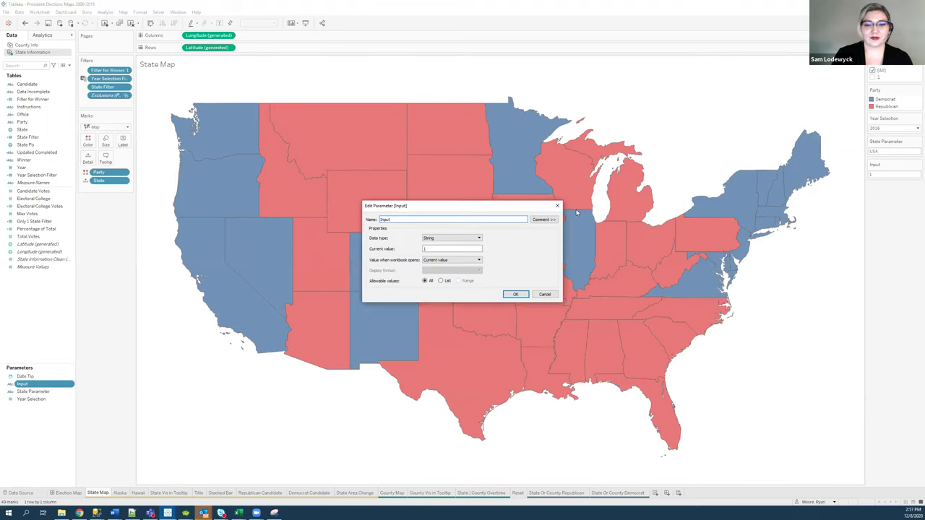
left_click(557, 208)
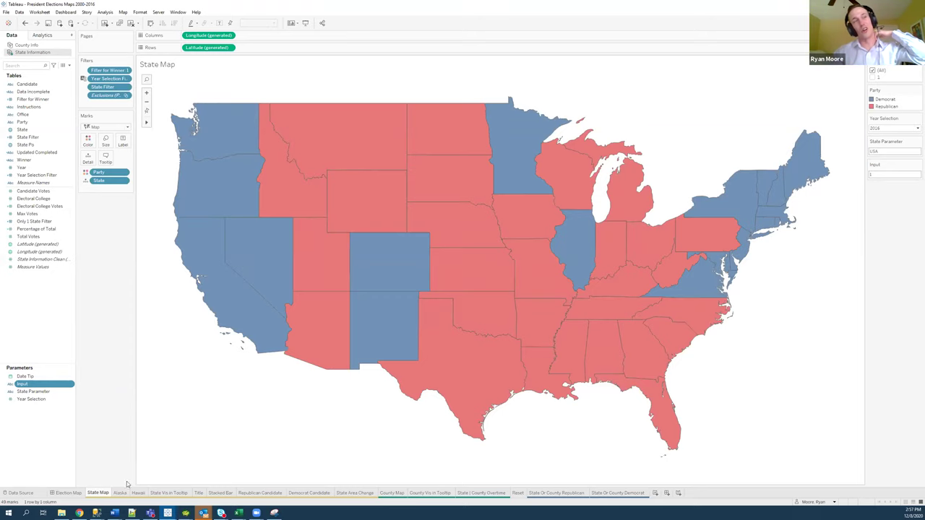
Return to the Election Map dashboard, drill into Indiana, and reset to the national map.
left_click(67, 493)
left_click(613, 268)
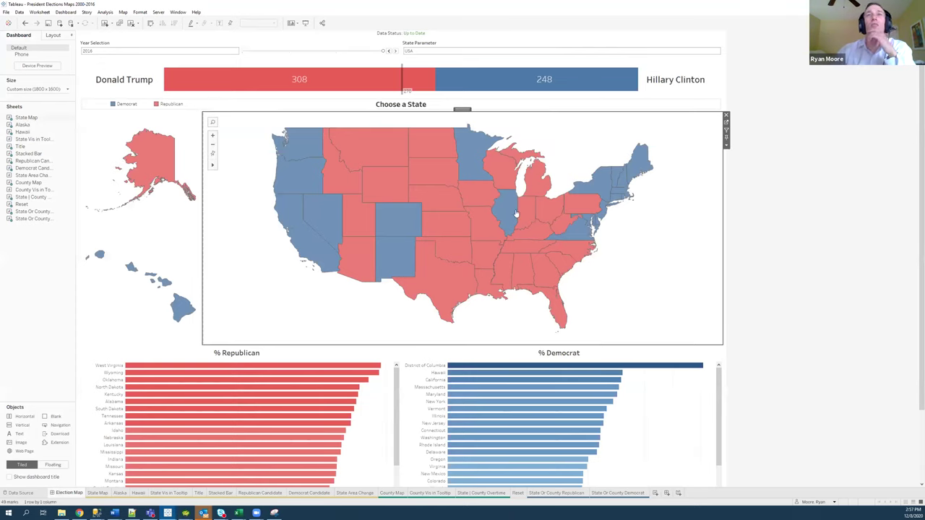
mouse_move(525, 216)
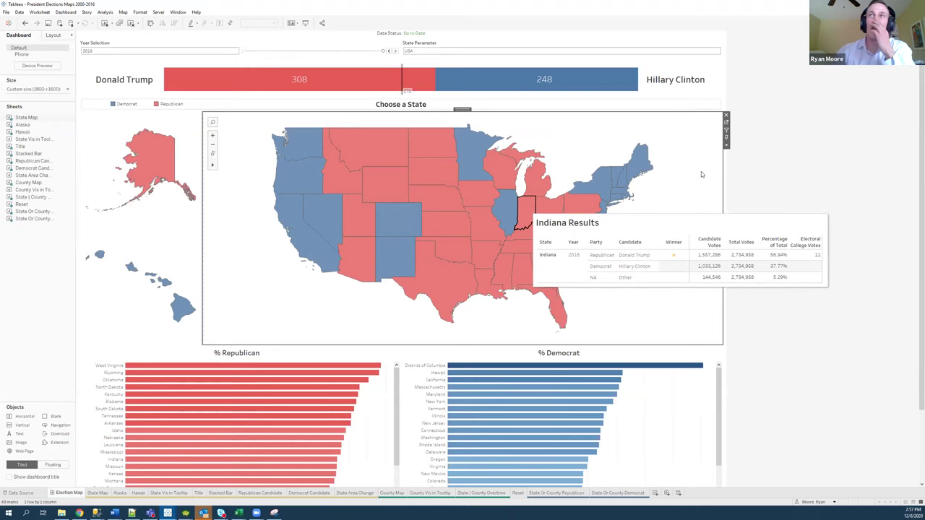
left_click(520, 212)
right_click(520, 210)
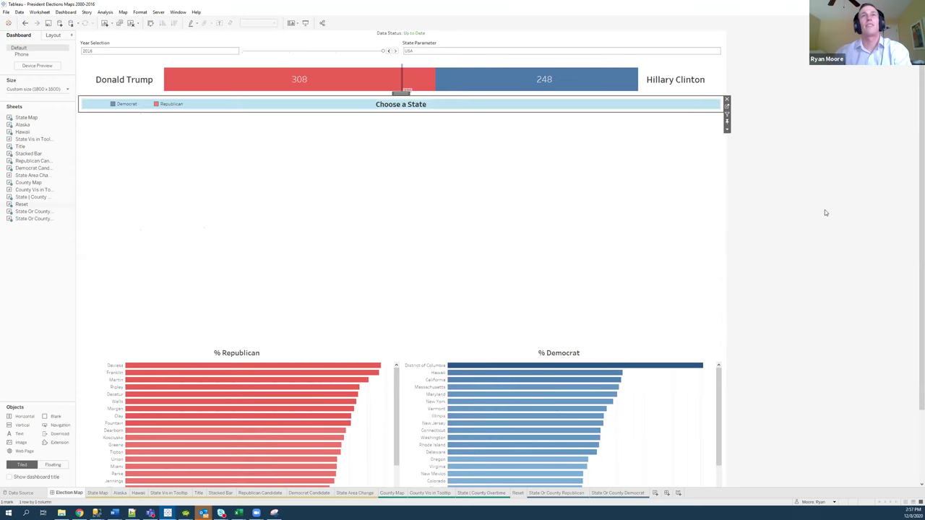
Add the Input parameter control to the Election Map dashboard through the national map's parameters.
mouse_move(555, 202)
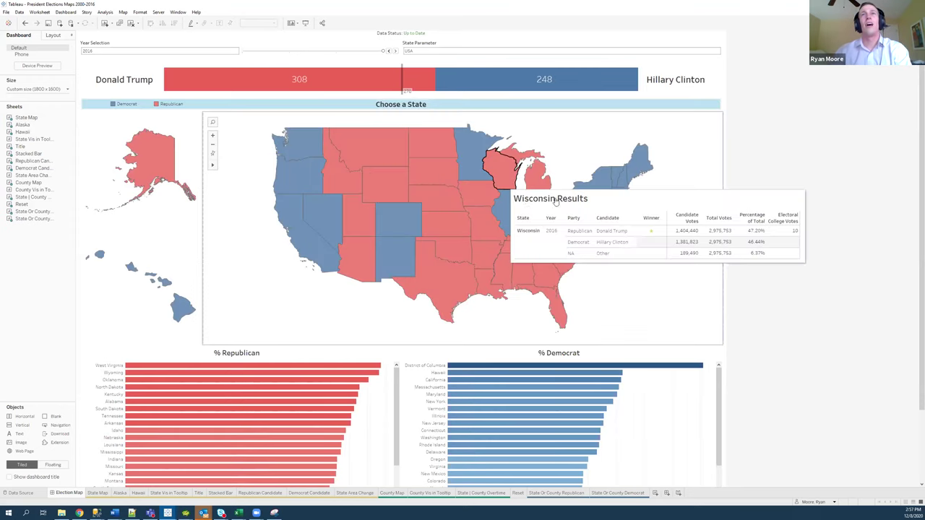
left_click(721, 121)
left_click(726, 145)
mouse_move(766, 215)
left_click(815, 222)
Review the Input parameter's properties without changing them, and set its value on the Election Map dashboard to Input X.
left_click(549, 51)
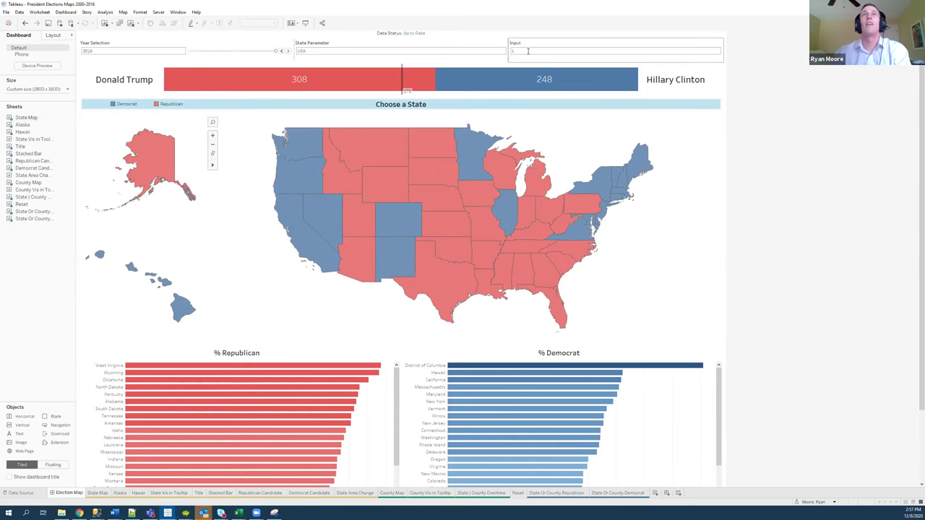
left_click(727, 55)
left_click(751, 92)
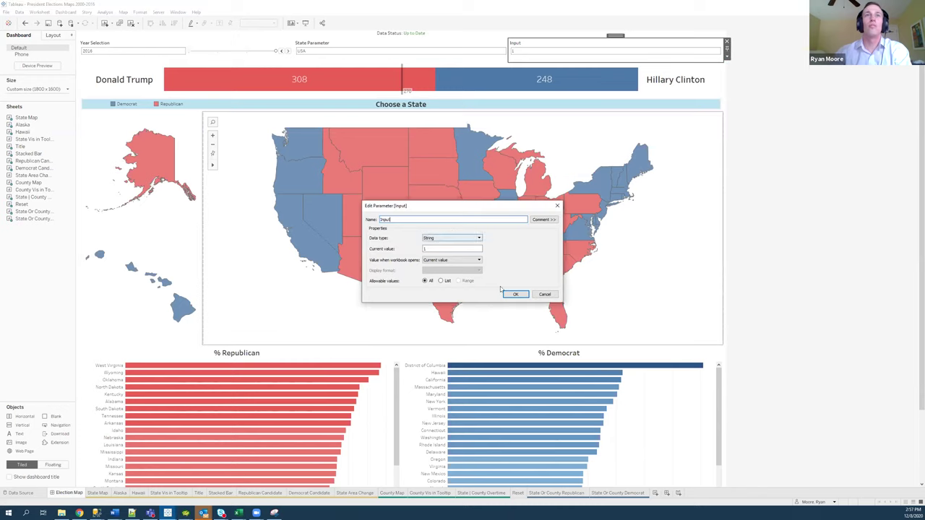
left_click(523, 294)
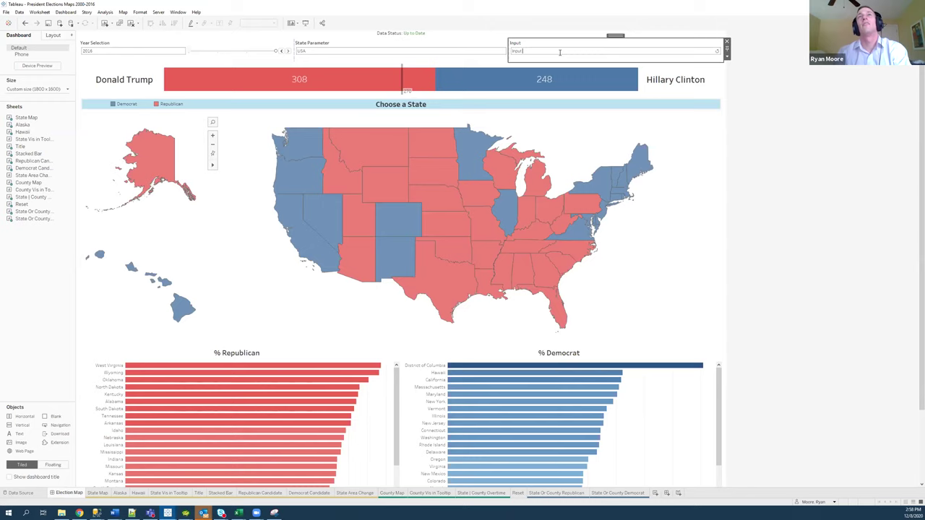
left_click(693, 190)
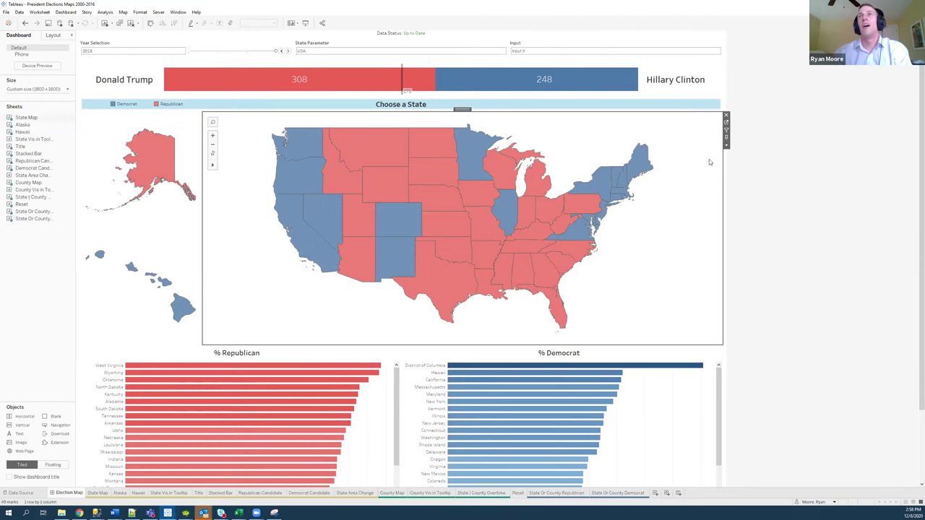
Begin a calculated field named Input or Party with an if statement on the State Map sheet, and discard it.
double_click(22, 118)
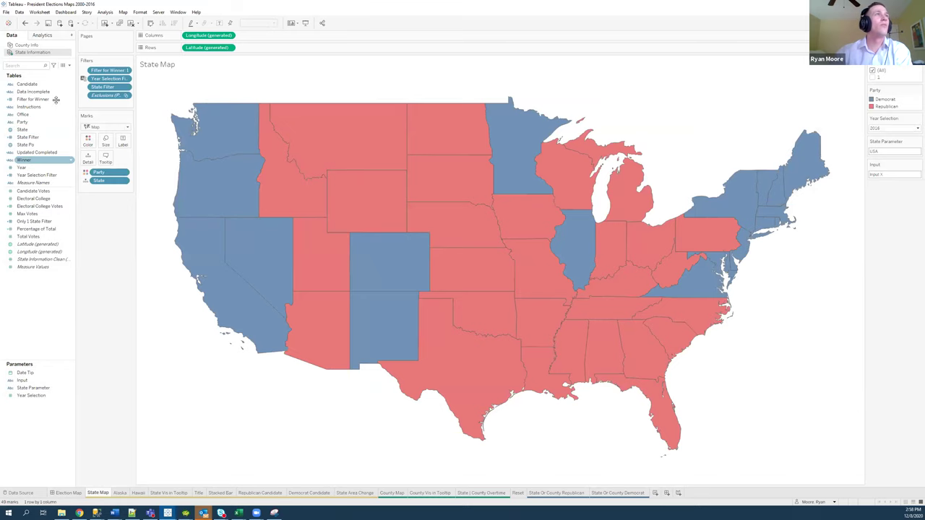
left_click(70, 66)
left_click(29, 70)
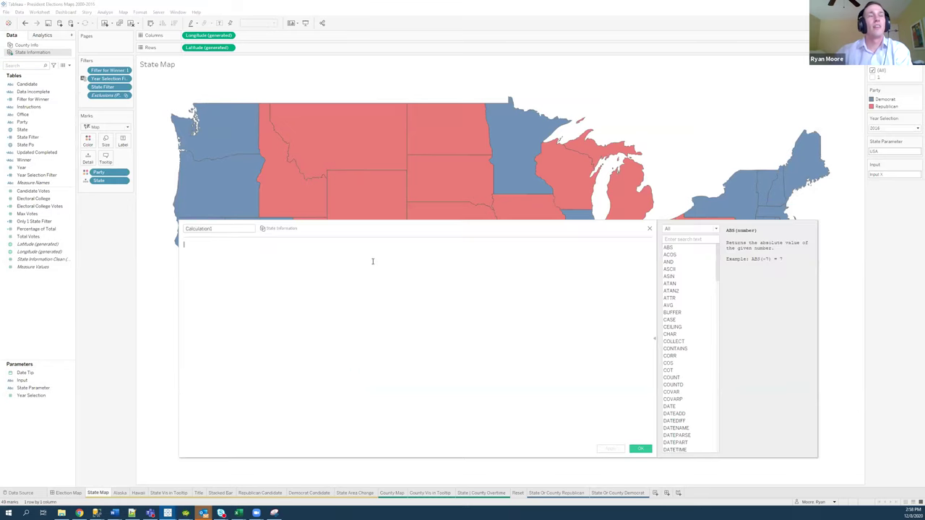
key("BackSpace")
key("Tab")
type("if")
left_click(210, 228)
type("Input or Party")
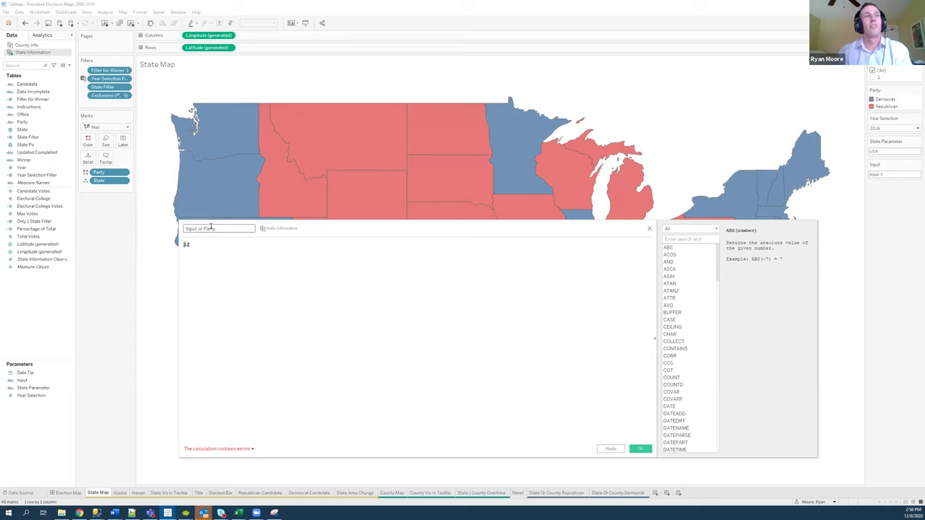
key("Tab")
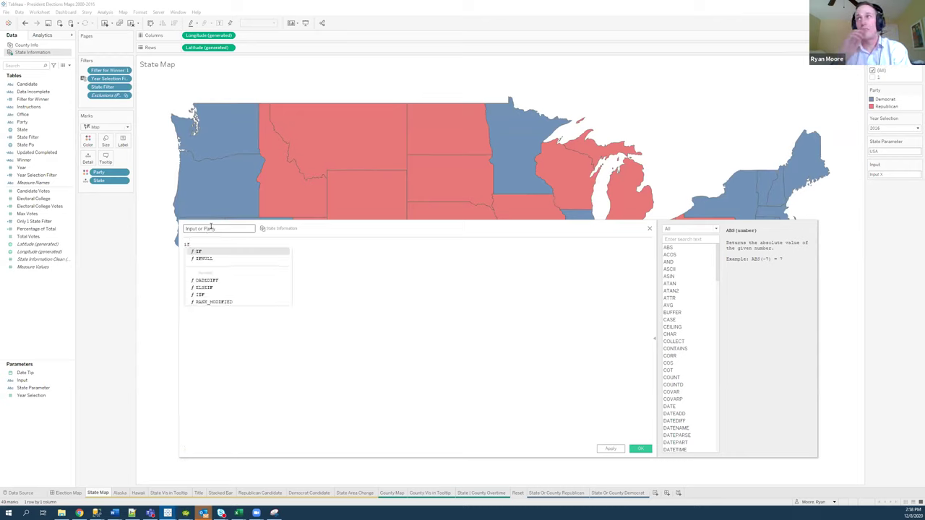
key("Escape")
key("Return")
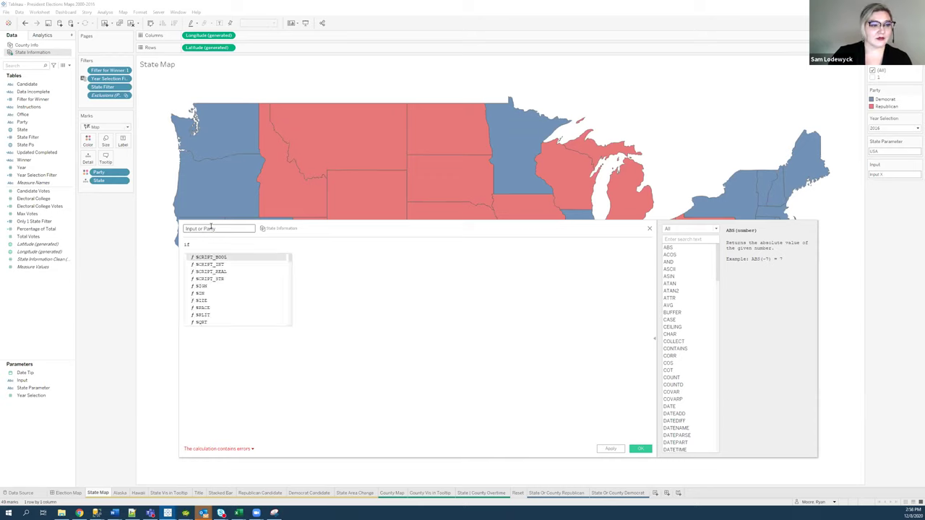
key("BackSpace")
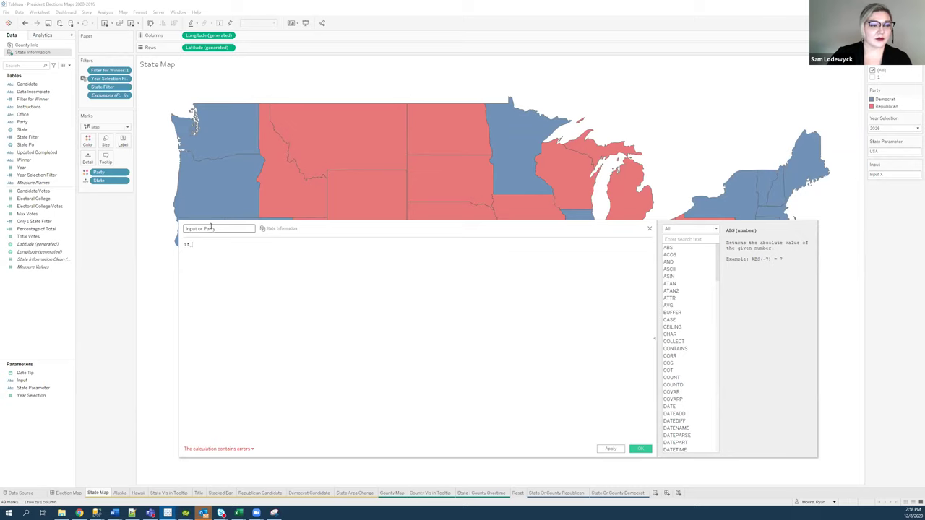
left_click(649, 229)
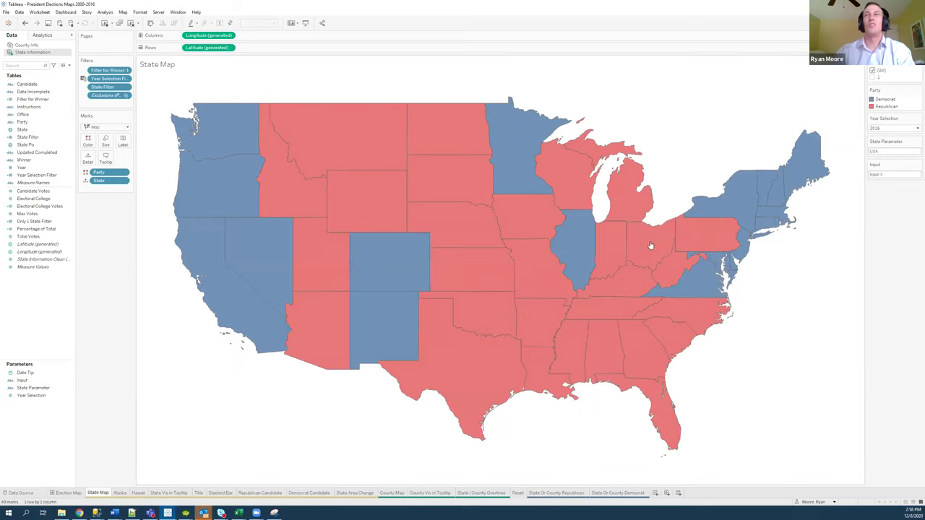
Point out the Input parameter value on the State Map sheet and return to the Election Map dashboard's title area.
left_click(881, 174)
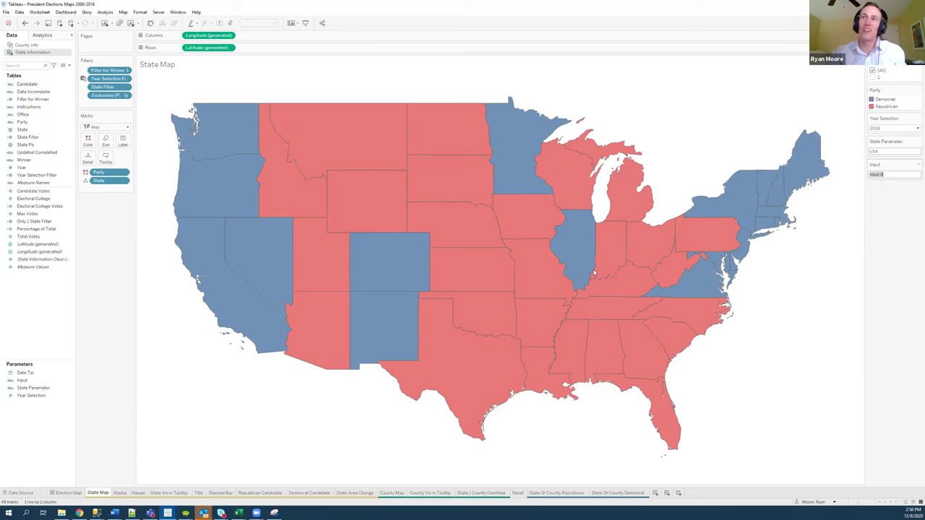
mouse_move(607, 261)
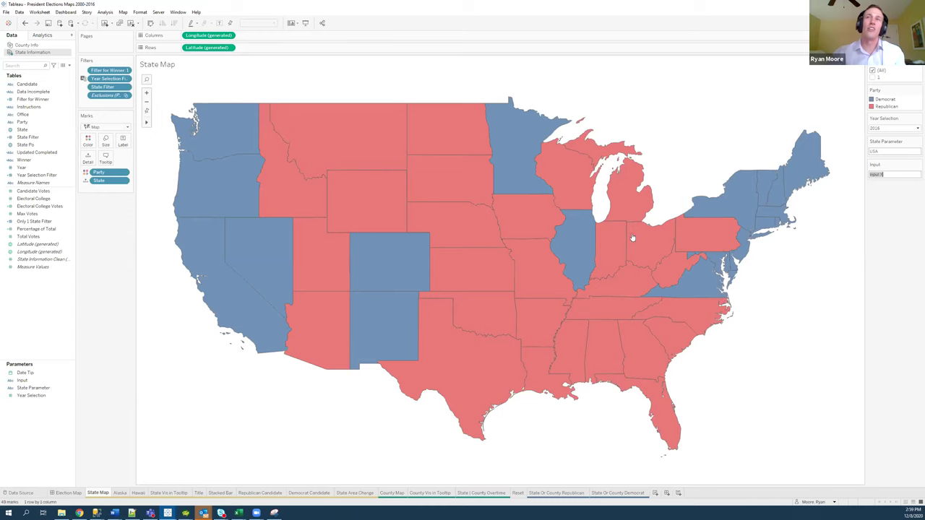
left_click(889, 174)
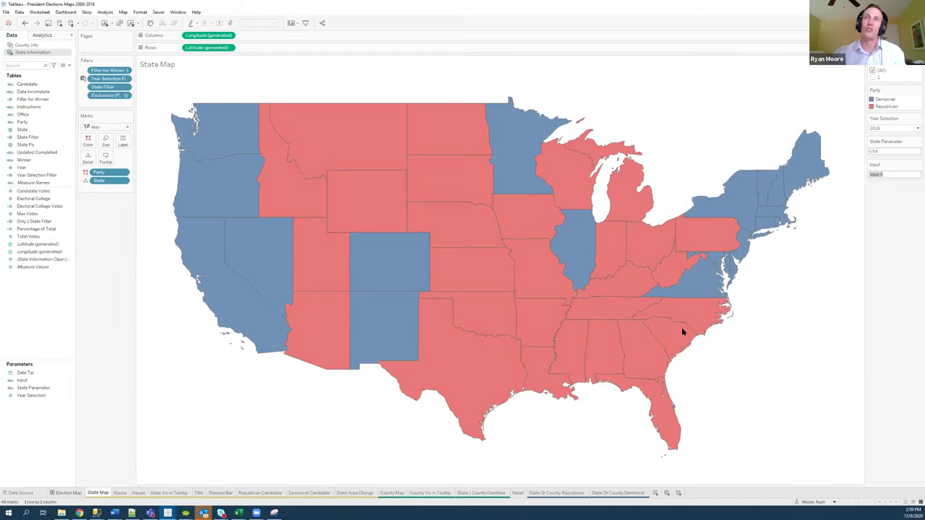
key("ctrl+shift+Tab")
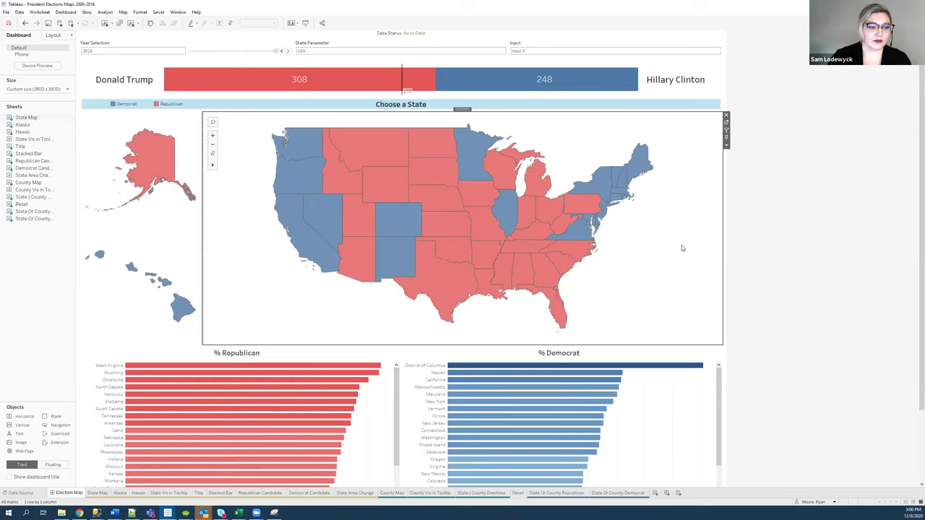
scroll(800, 201, "up", 2)
left_click(447, 138)
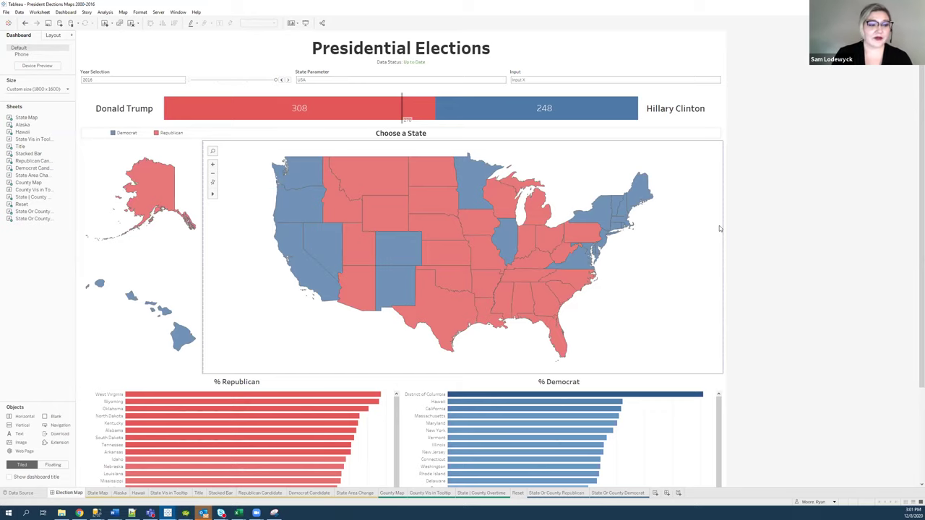
left_click(434, 419)
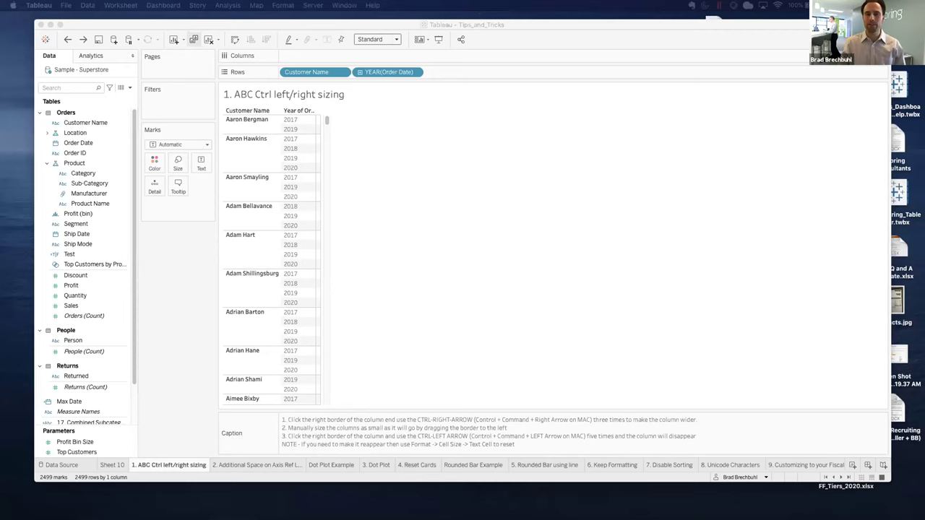
left_click(514, 24)
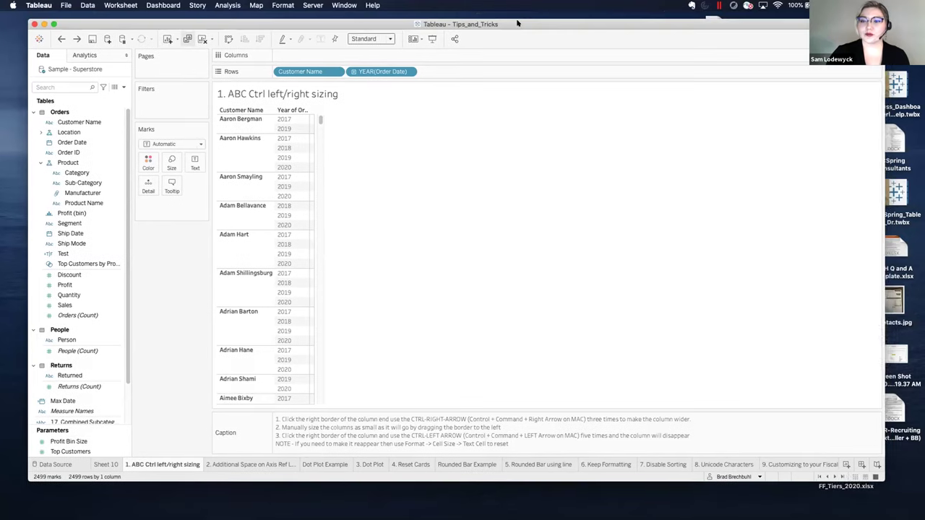
left_click_drag(514, 24, 512, 23)
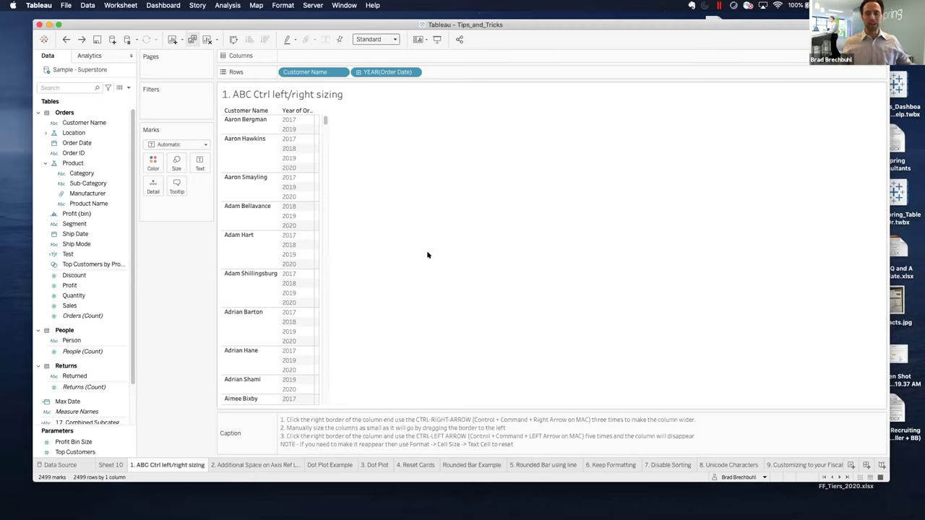
Widen the Abc placeholder column beside the order years in increments, and narrow it again.
left_click(315, 130)
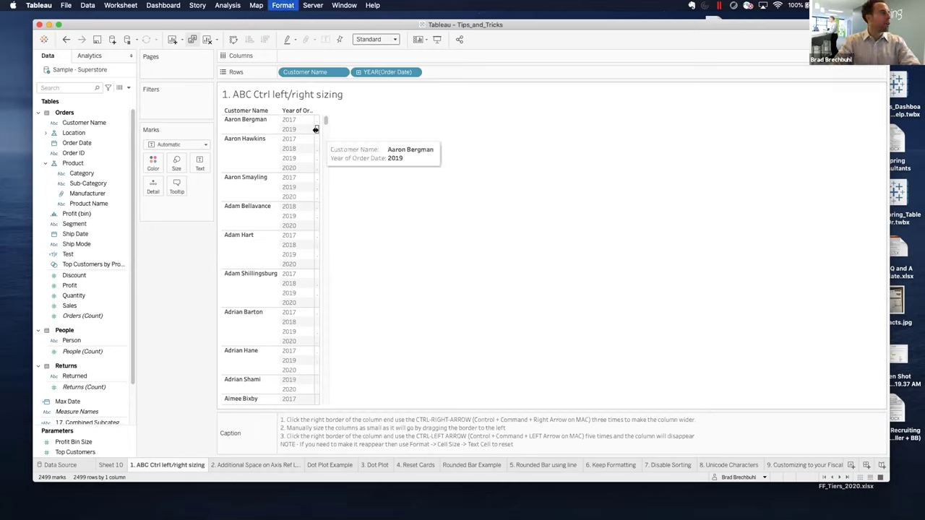
key("ctrl+super+Right")
key("ctrl+super+Right")
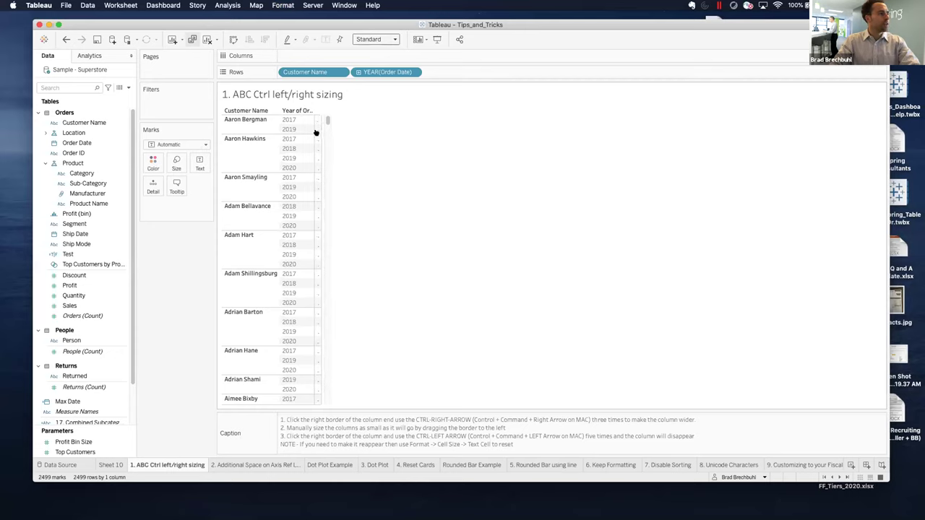
key("ctrl+super+Left")
key("ctrl+super+Left")
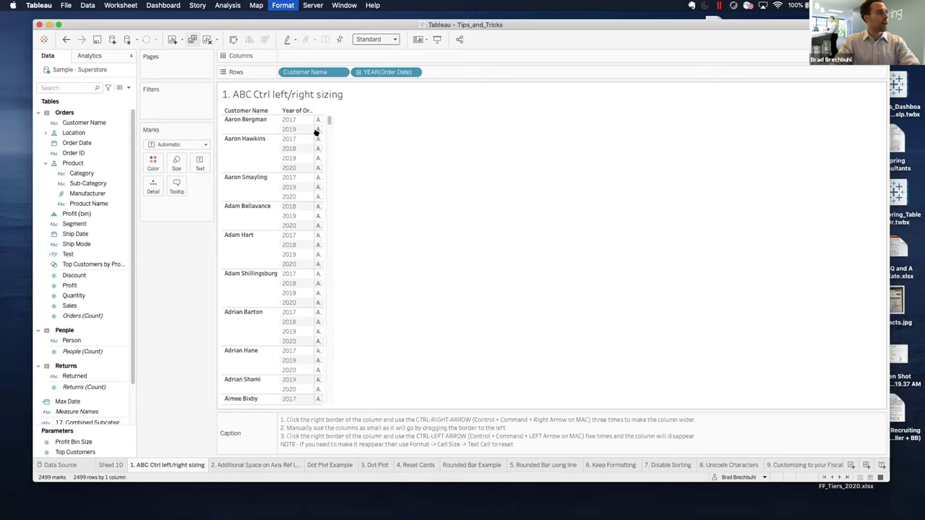
key("ctrl+super+Left")
key("ctrl+super+Left")
key("ctrl+super+Left")
key("ctrl+super+Left")
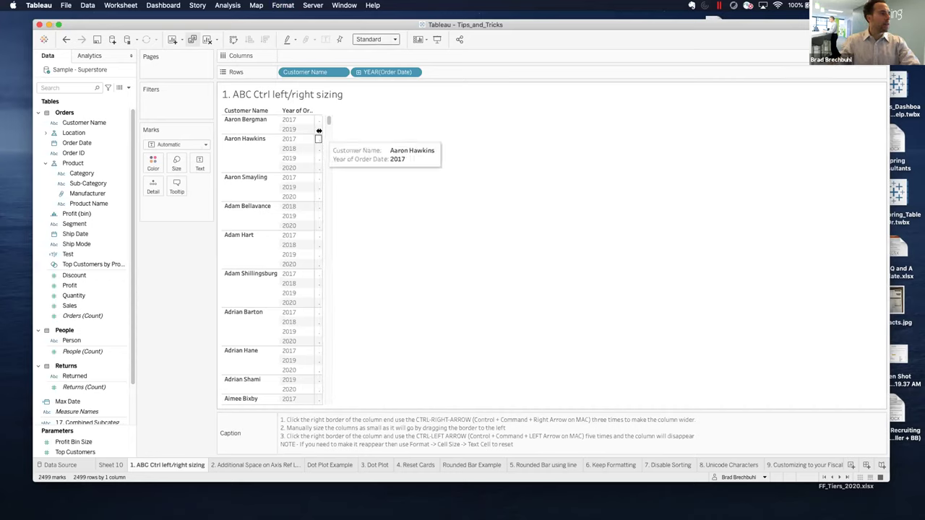
Shrink the Abc placeholder column to its minimum width and narrow it further until it disappears.
left_click_drag(318, 131, 312, 133)
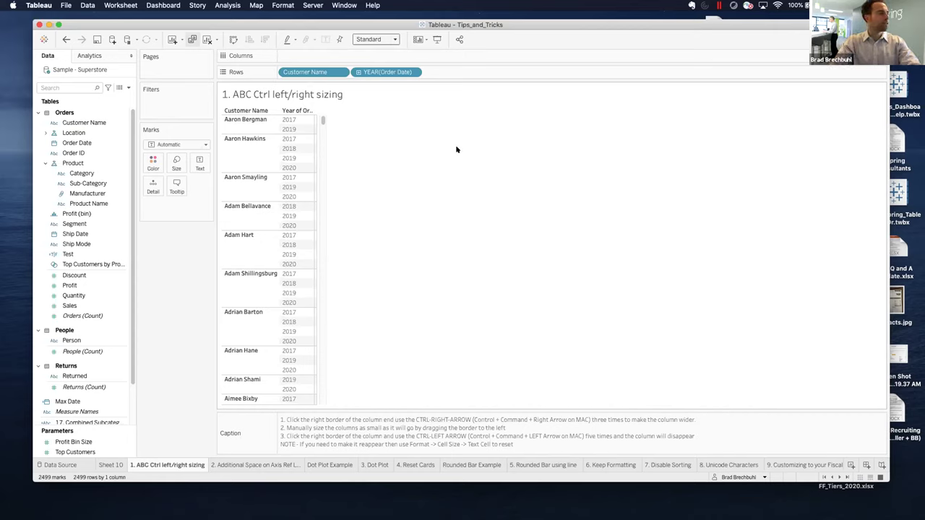
key("ctrl+super+Right")
key("ctrl+super+Left")
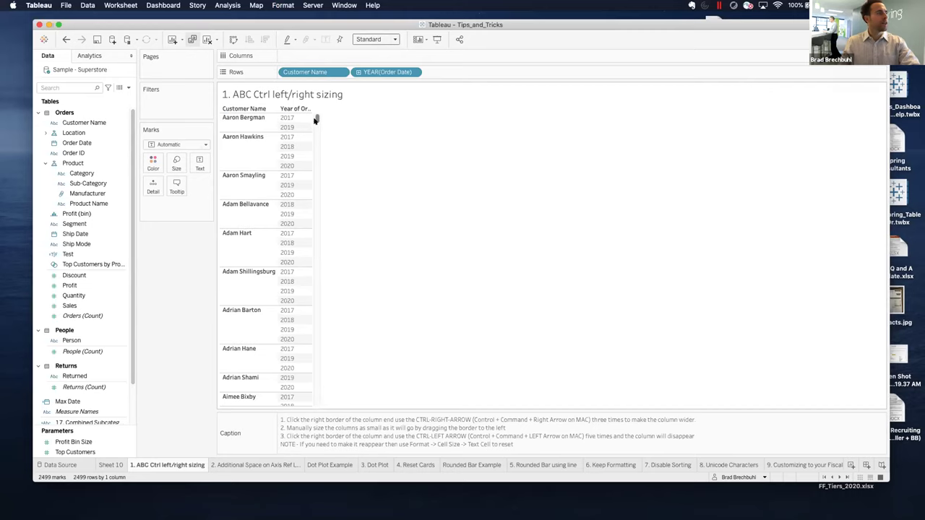
Widen the Year of Order Date column to fit its full header, and shrink it to a narrow width.
left_click_drag(307, 126, 348, 119)
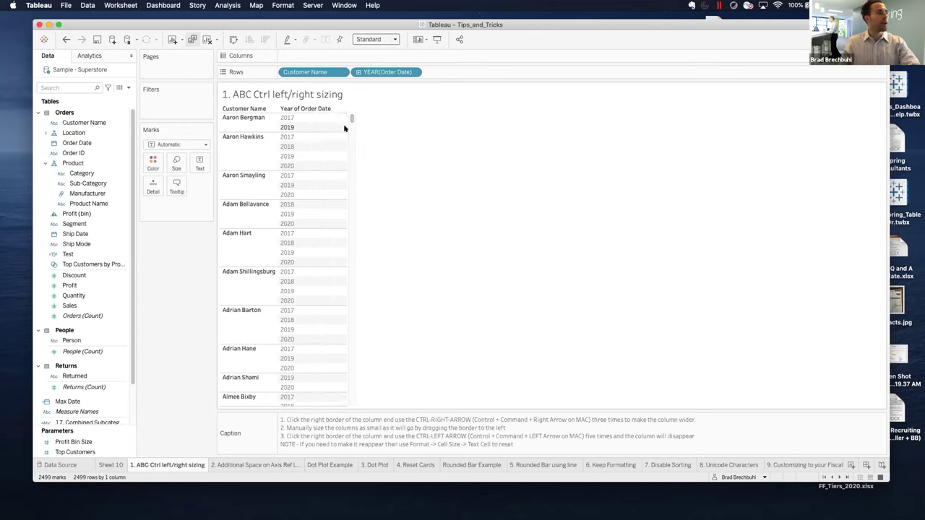
left_click(342, 128)
left_click(441, 120)
left_click_drag(344, 127, 300, 123)
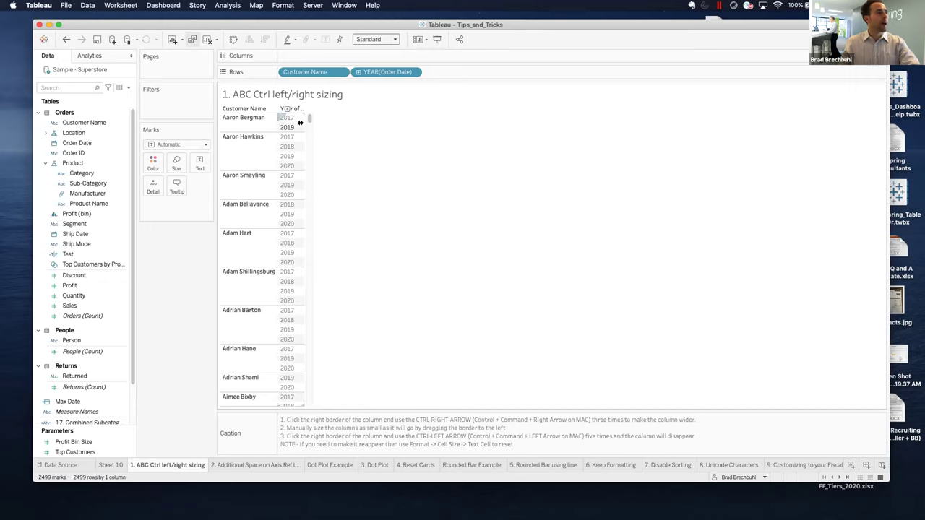
scroll(304, 127, "down", 5)
scroll(305, 125, "up", 5)
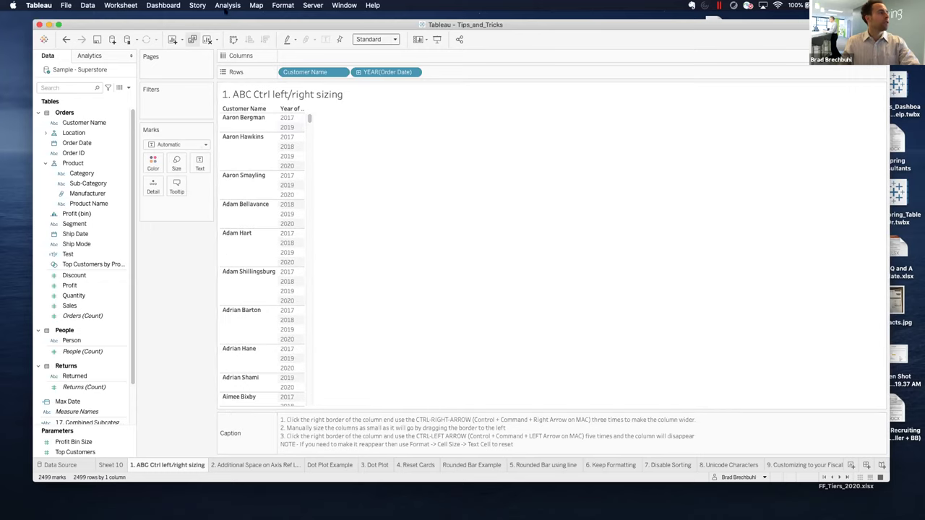
Reset the worksheet's cell size to Text Cell to bring back the Abc placeholder column.
left_click(277, 6)
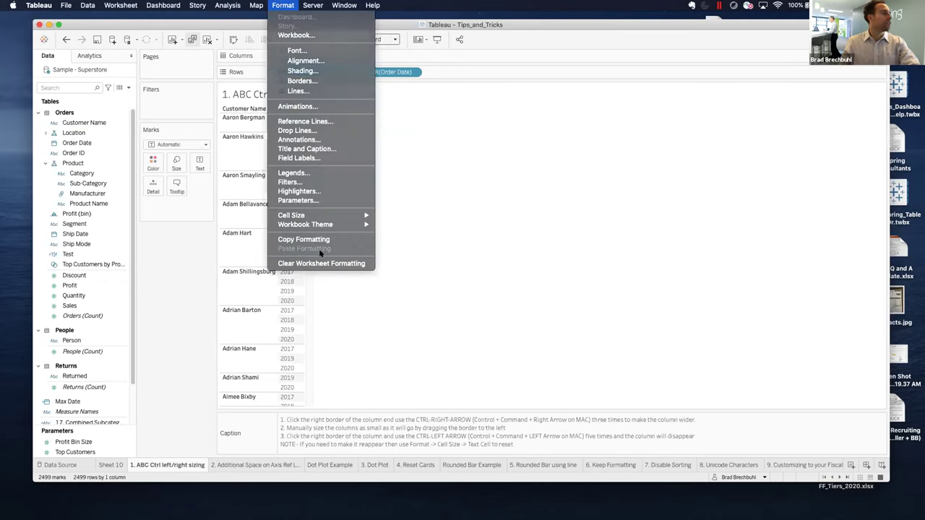
mouse_move(330, 212)
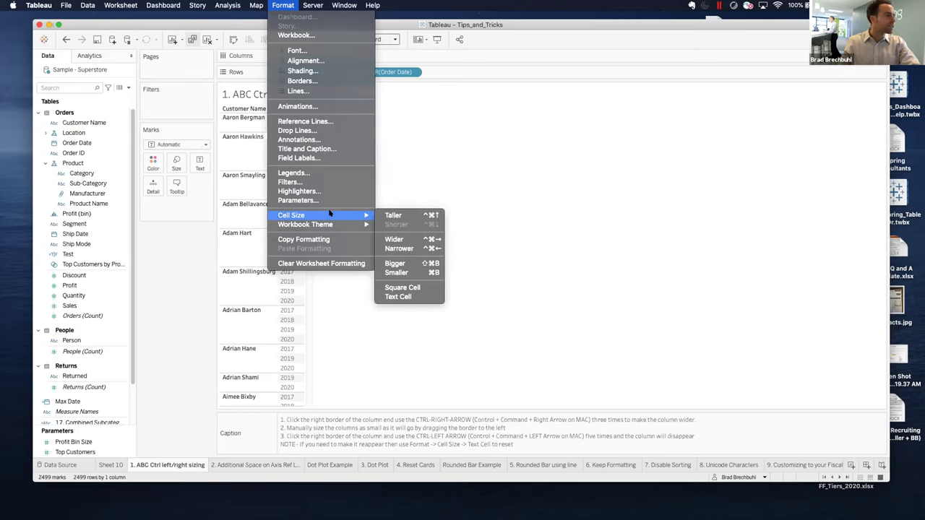
left_click(412, 296)
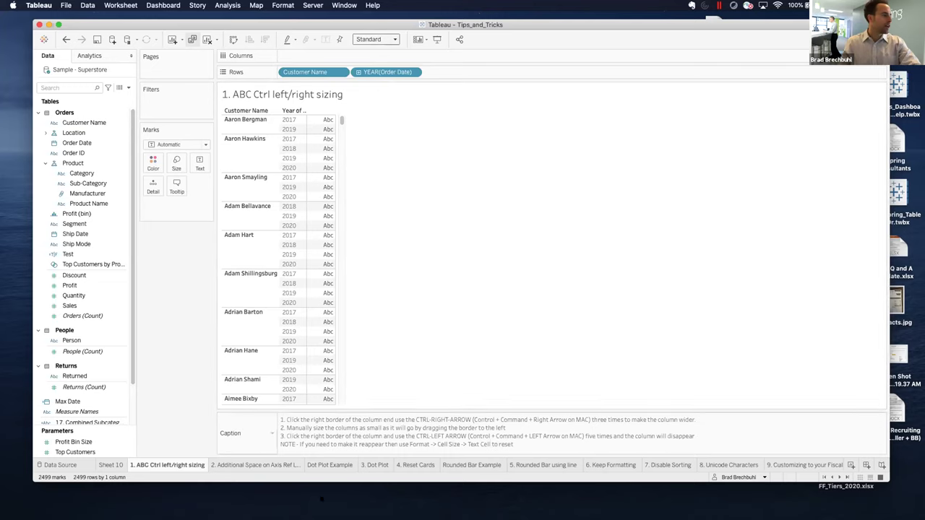
On the Additional Space on Axis Ref Line sheet, add a reference line to the Sales axis with a constant value of 900000.
left_click(243, 466)
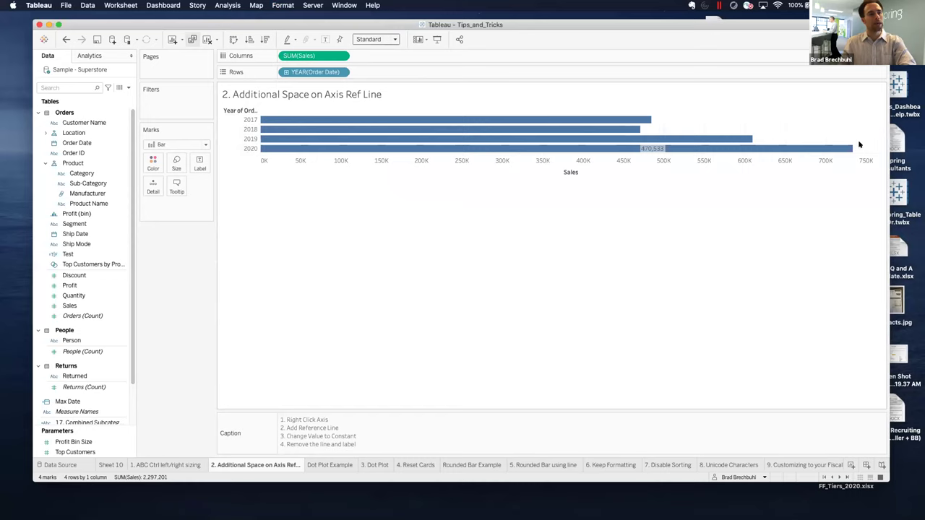
right_click(682, 165)
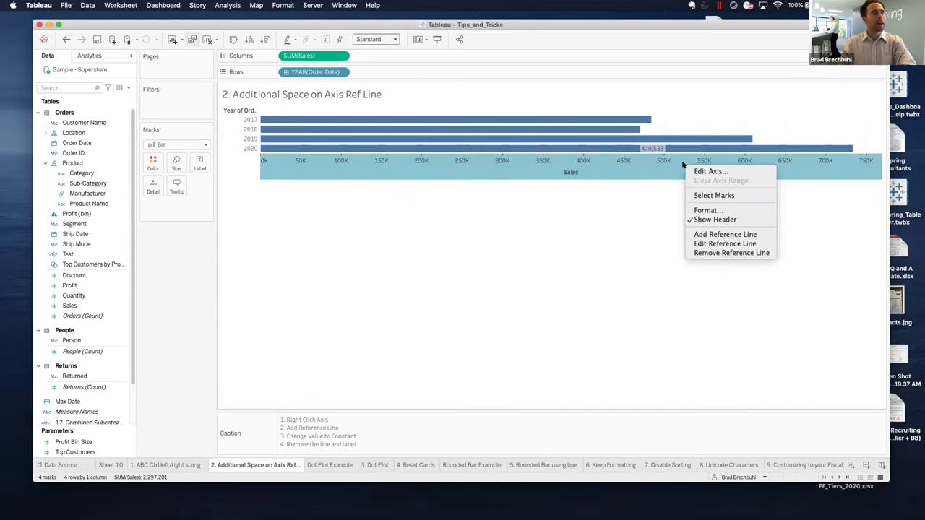
left_click(754, 234)
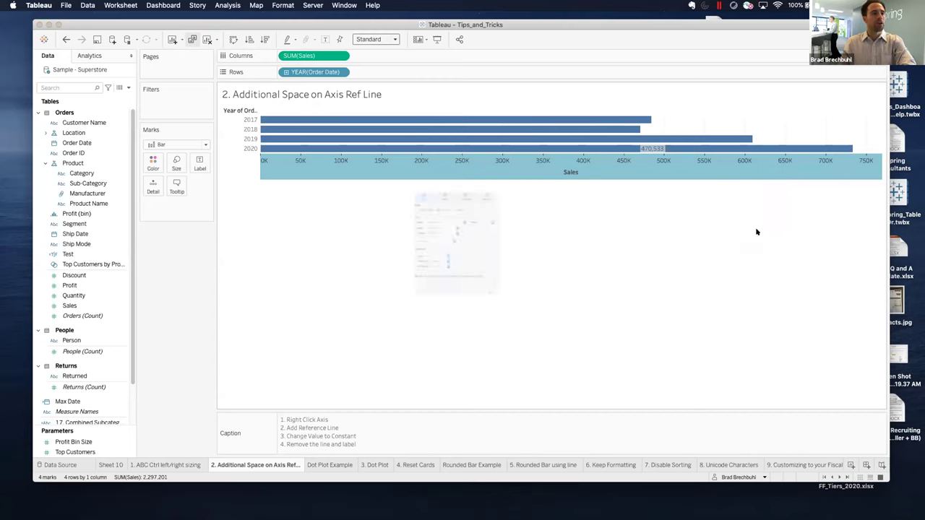
left_click(561, 194)
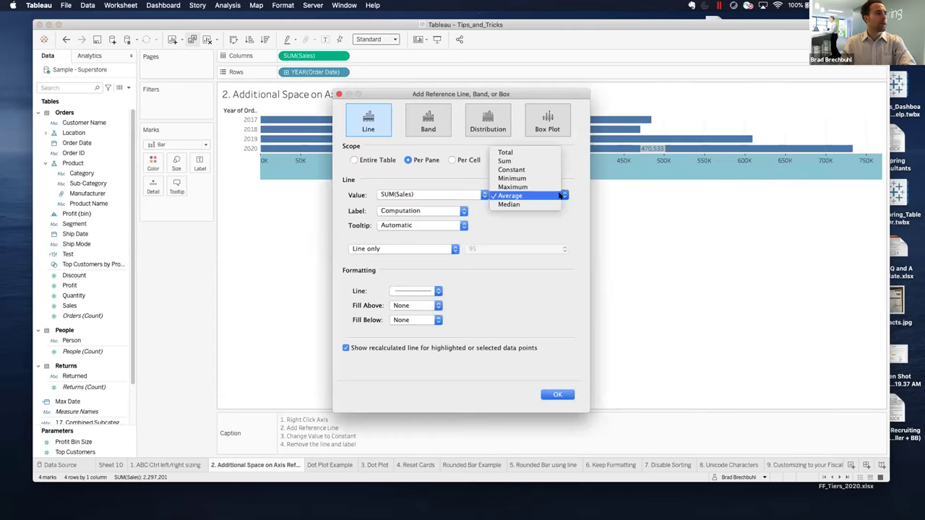
left_click(556, 169)
left_click_drag(418, 193, 365, 195)
type("900000")
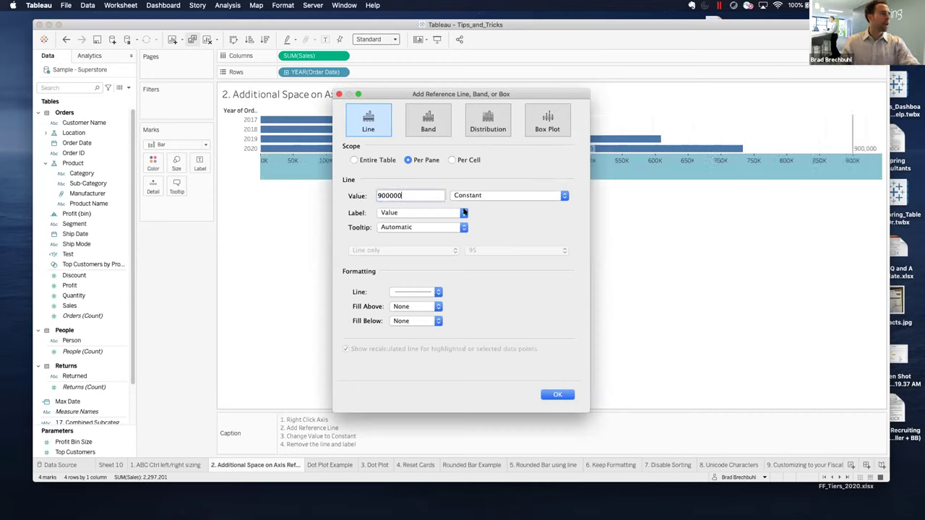
Set the new reference line's label and tooltip to None and apply it to the Sales axis.
left_click(464, 213)
left_click(426, 205)
left_click(462, 228)
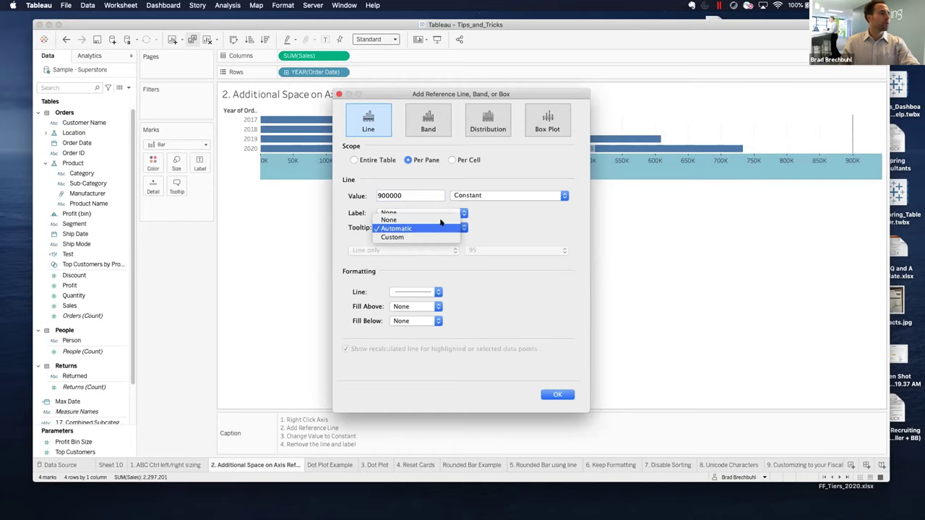
left_click(437, 219)
left_click(557, 394)
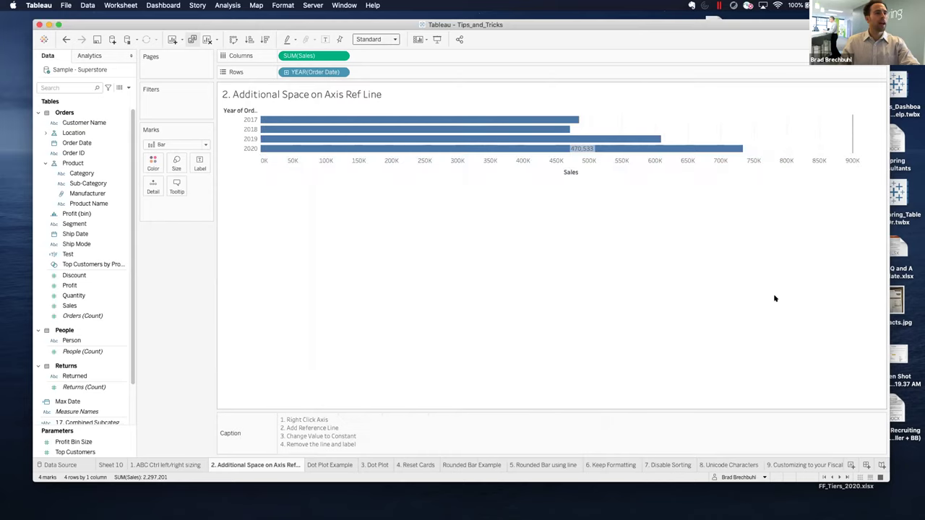
Edit the 900,000 reference line and set its line formatting to None so only the extra axis space remains.
right_click(853, 136)
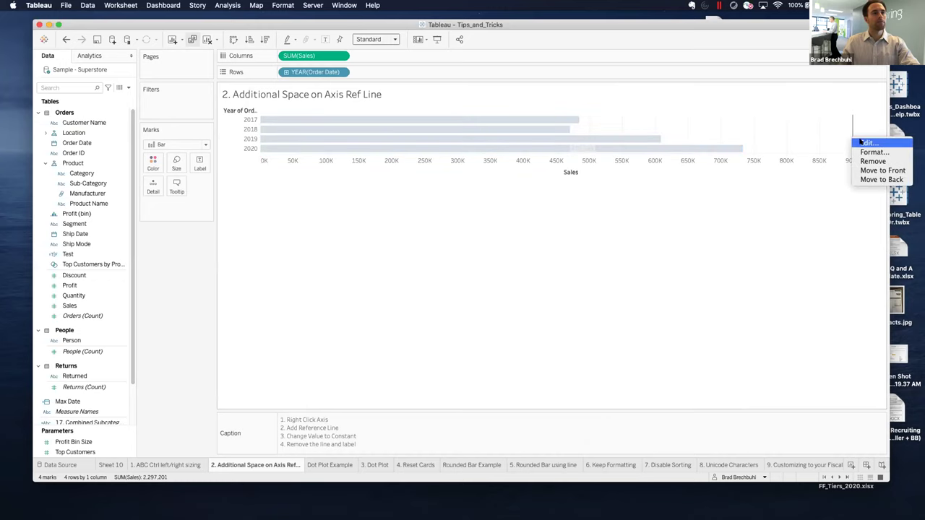
left_click(691, 299)
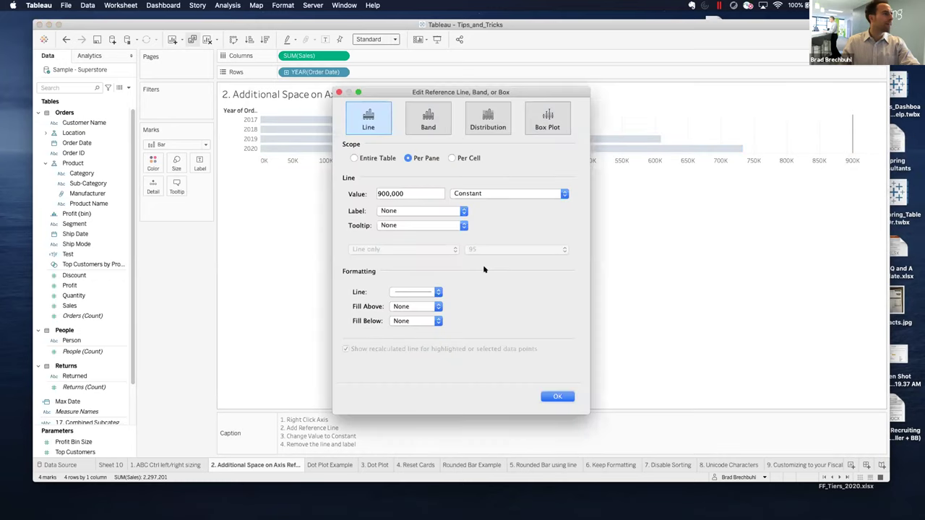
left_click(436, 291)
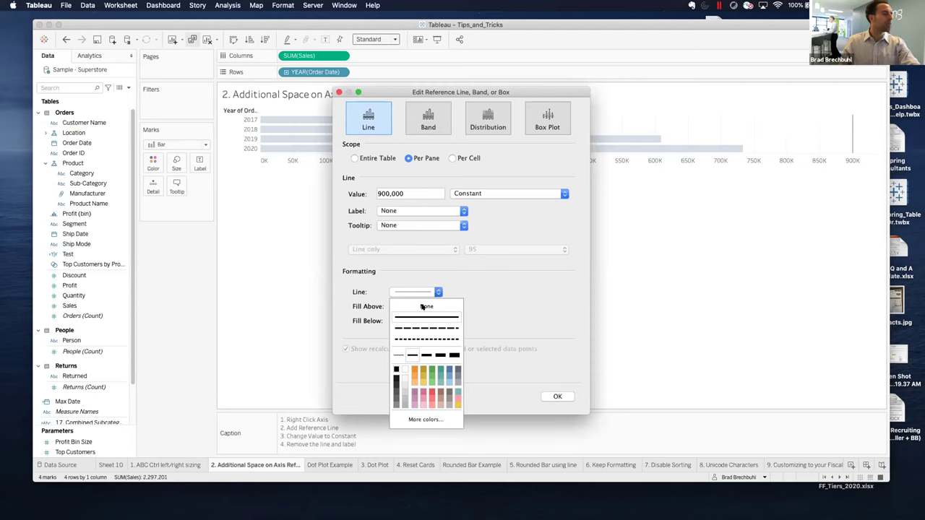
left_click(557, 395)
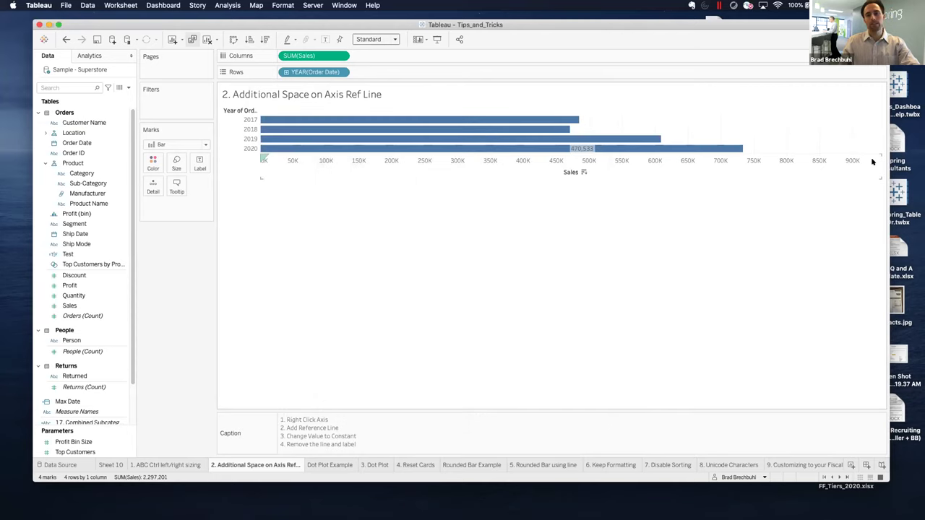
left_click(848, 139)
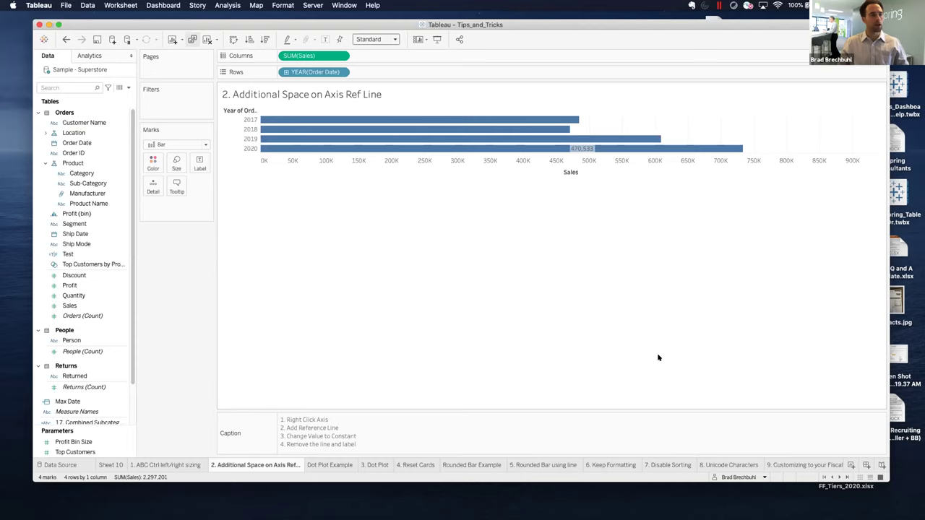
On the Dot Plot Example sheet, clear the table calculation from the SUM(Sales) field in Columns.
left_click(327, 465)
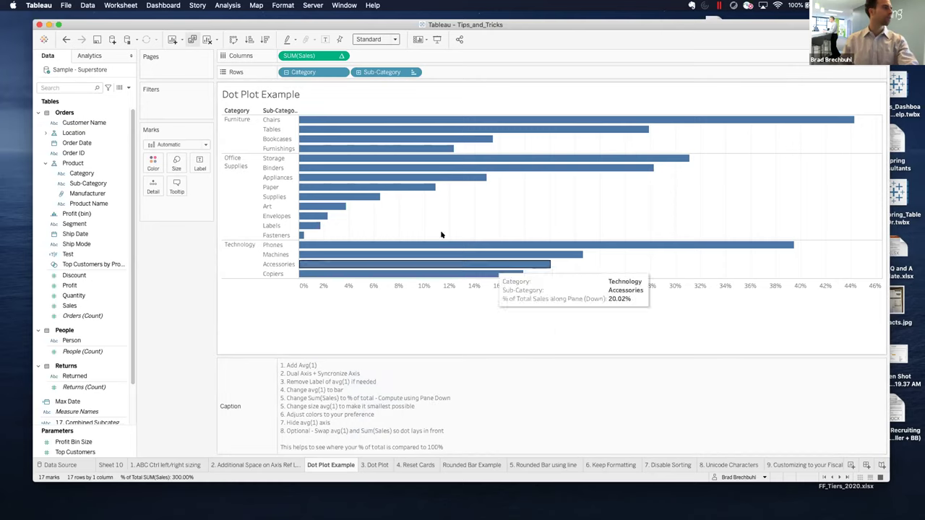
right_click(336, 56)
mouse_move(406, 197)
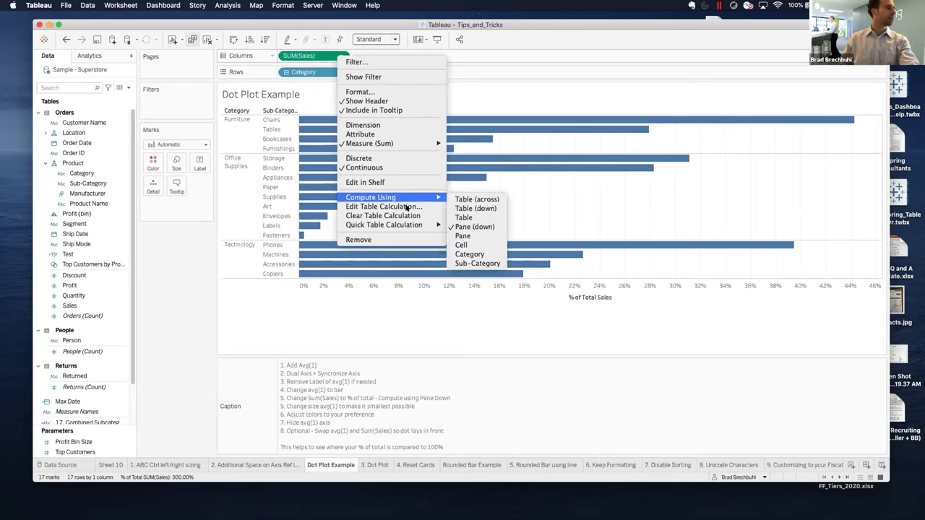
left_click(411, 216)
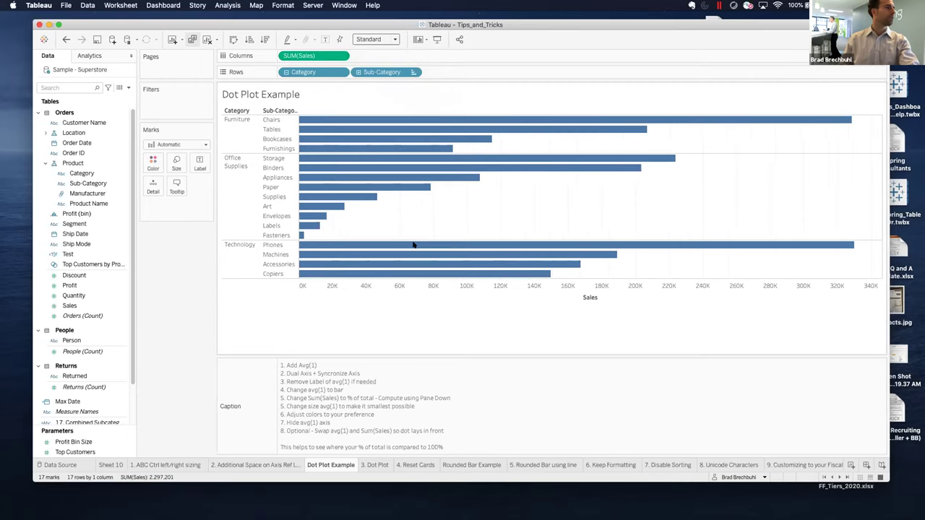
Add an ad hoc avg(1) calculation beside SUM(Sales) in Columns.
double_click(367, 51)
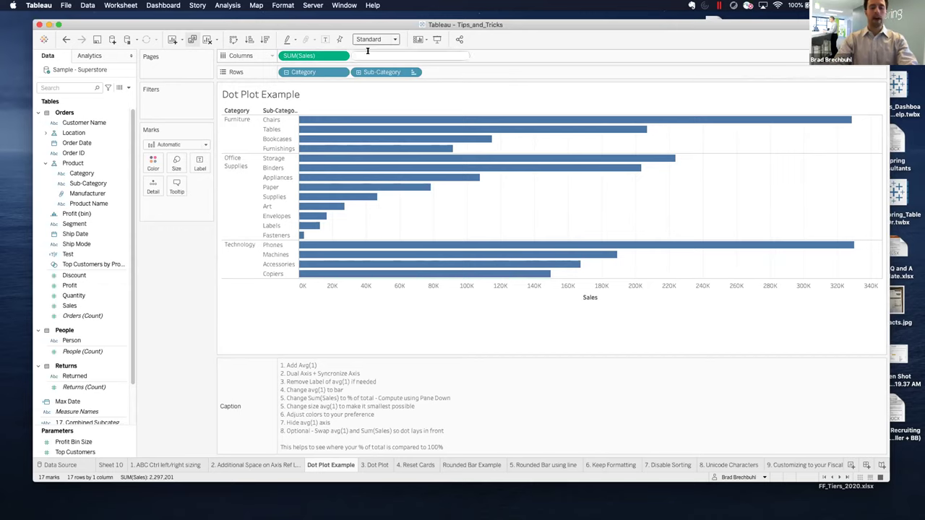
type("avg(1")
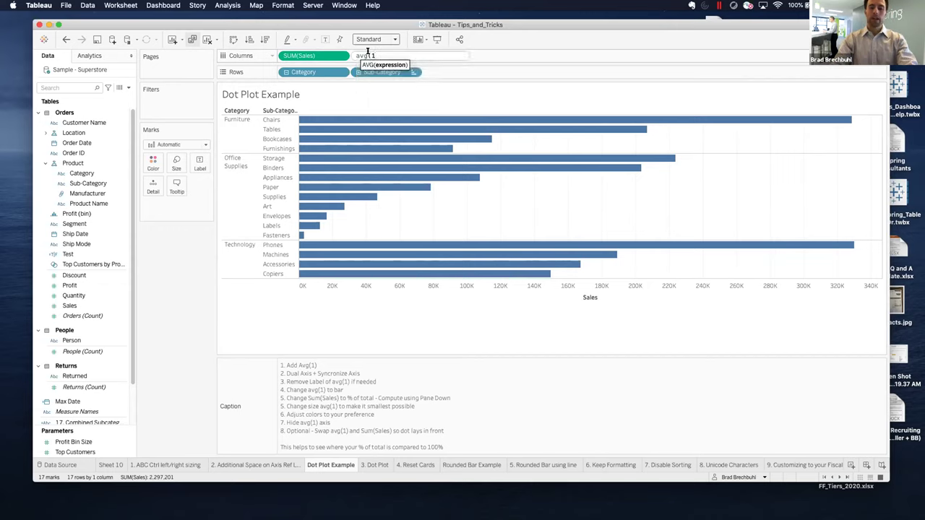
Add the inline calculation avg(1) to Columns after SUM(Sales).
type(")")
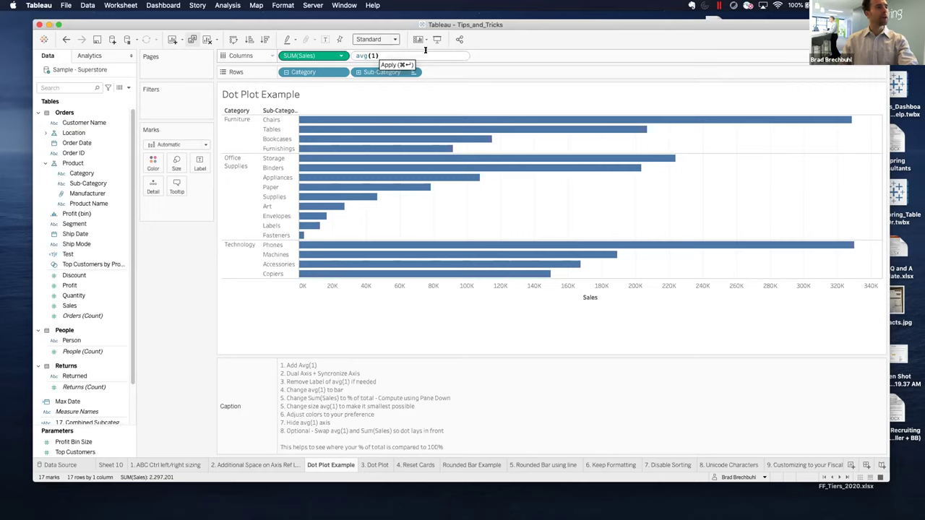
key("Return")
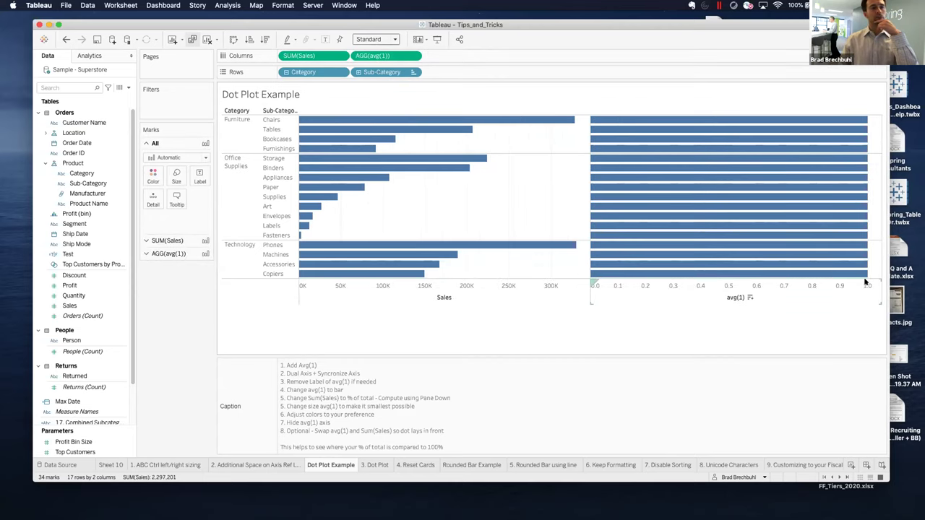
mouse_move(865, 275)
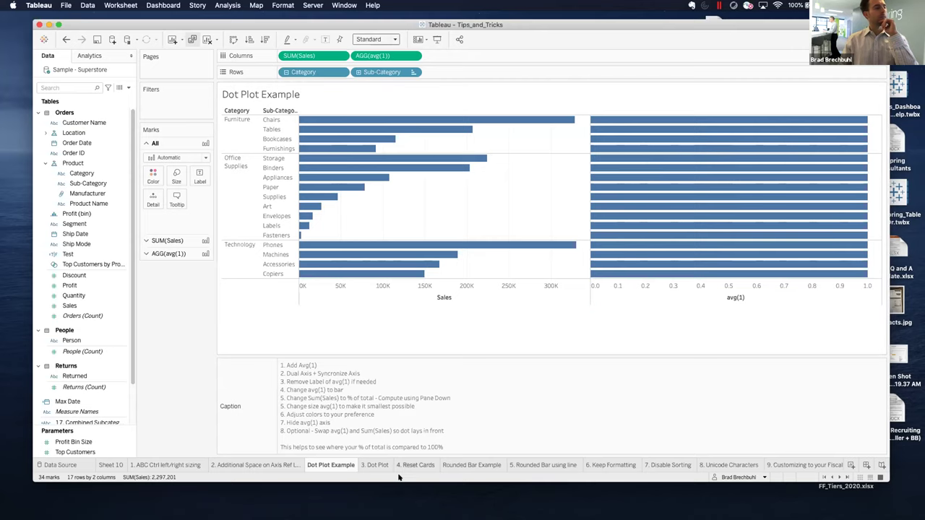
Review the finished chart on the 3. Dot Plot sheet and return to the Dot Plot Example sheet.
left_click(372, 466)
mouse_move(780, 132)
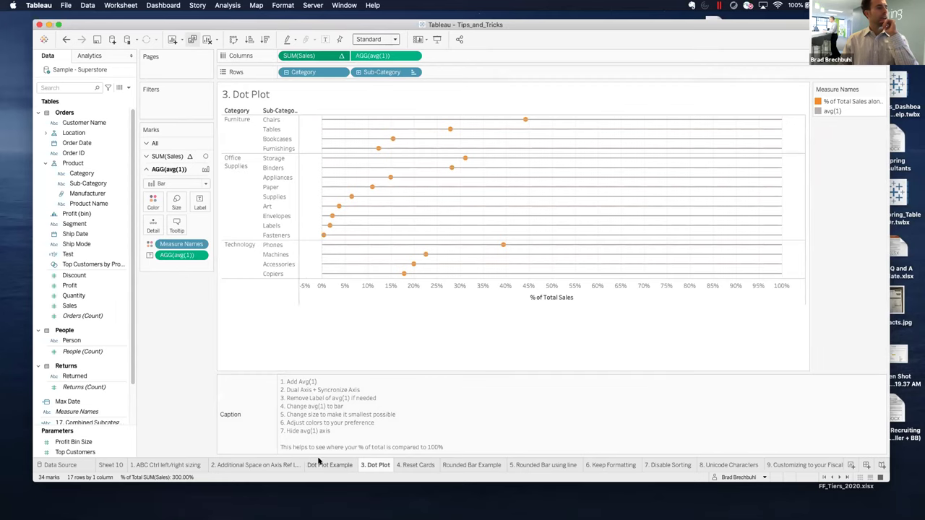
left_click(320, 463)
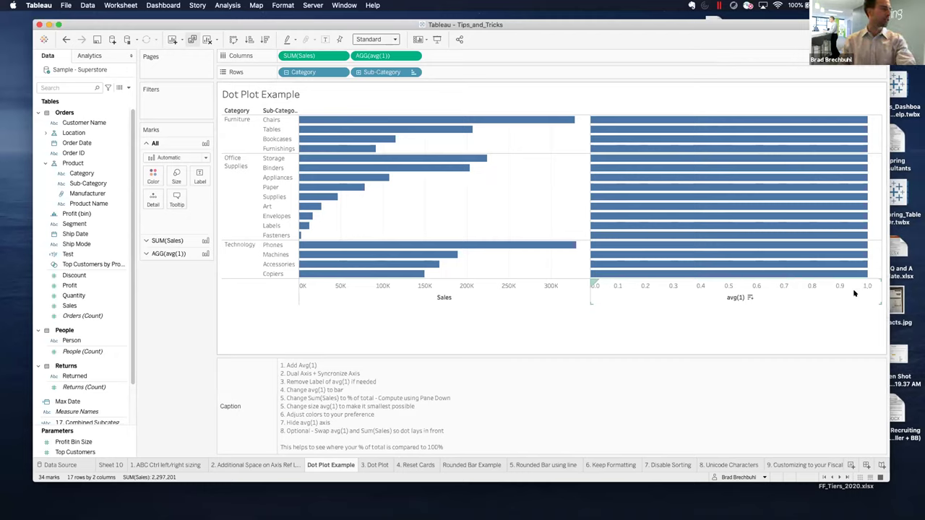
Make avg(1) a dual axis with Sales and synchronize the two axes.
right_click(711, 291)
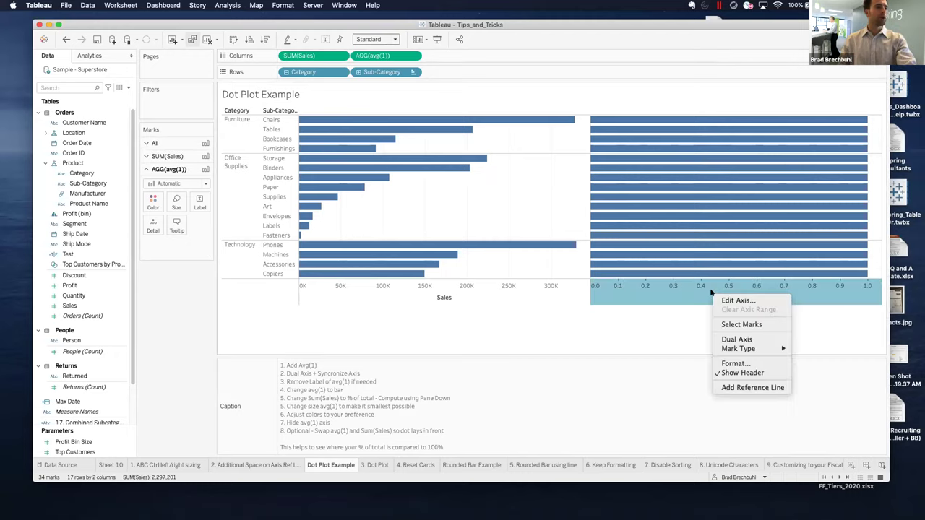
left_click(738, 339)
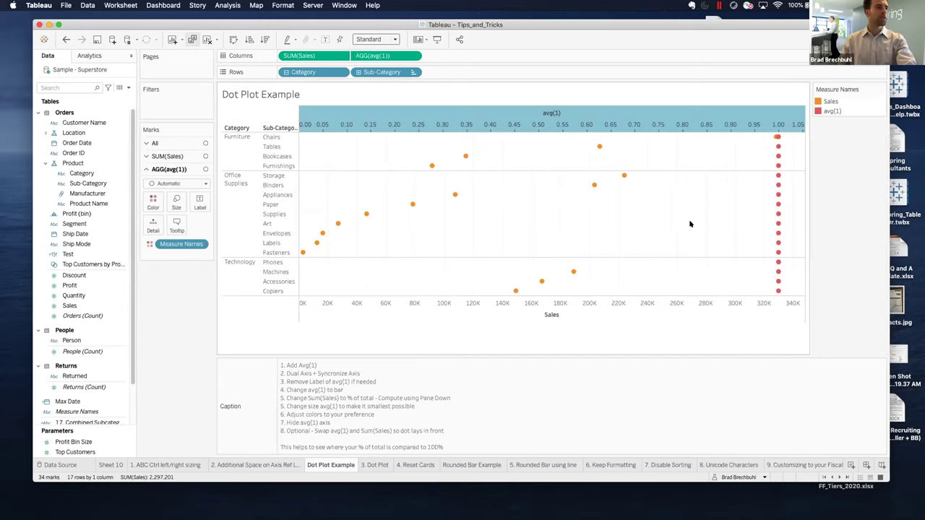
right_click(604, 112)
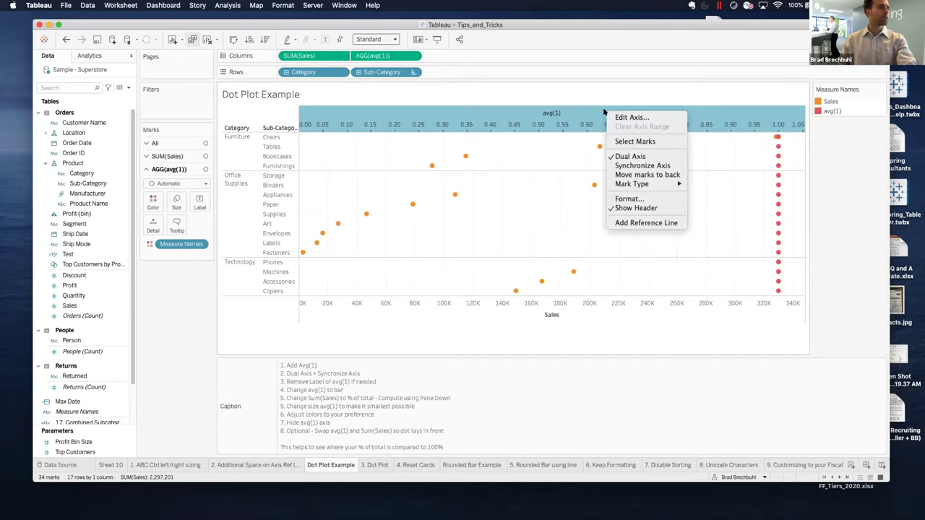
left_click(650, 165)
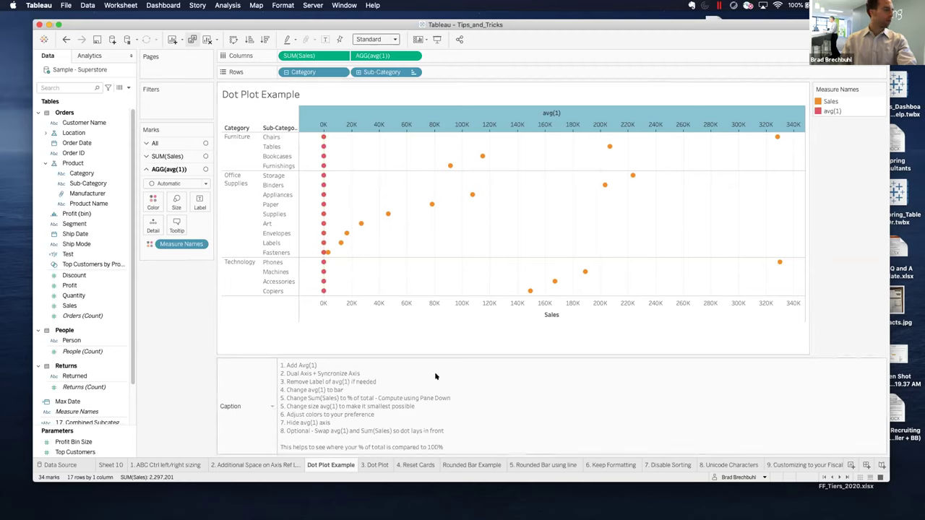
Change the mark type of avg(1) to Bar.
left_click(204, 183)
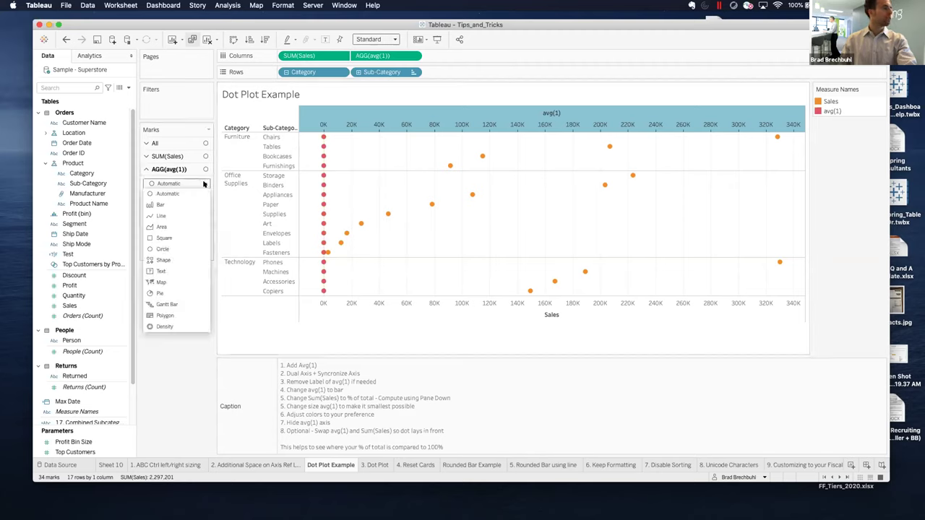
left_click(161, 205)
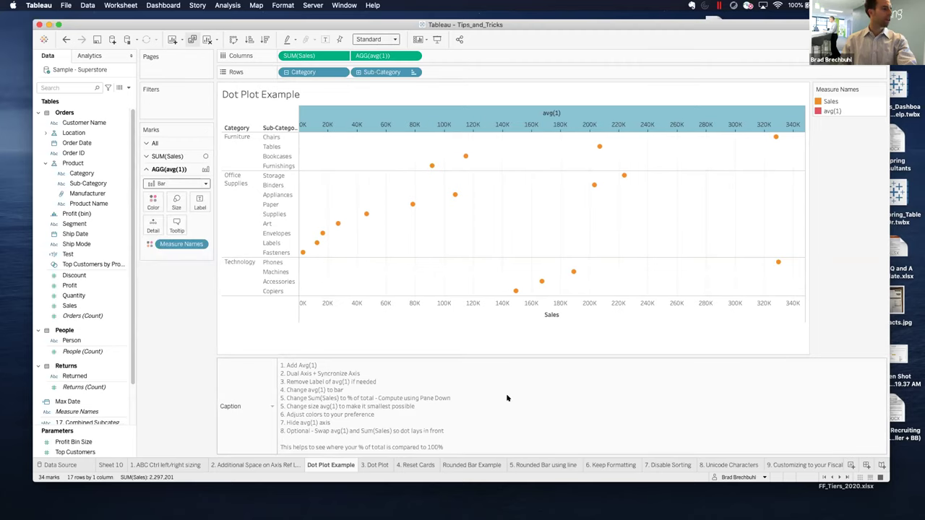
Apply a Percent of Total quick table calculation to SUM(Sales), computed using Pane (down).
right_click(330, 57)
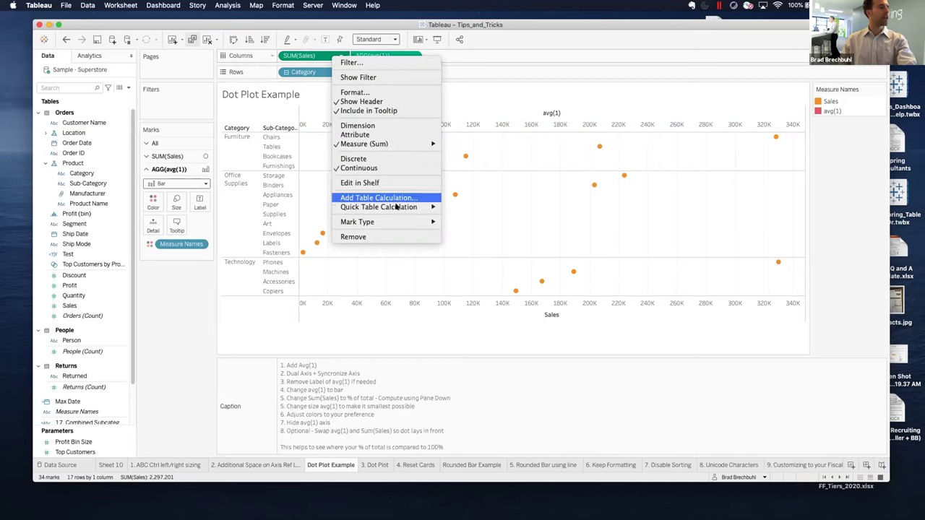
mouse_move(397, 209)
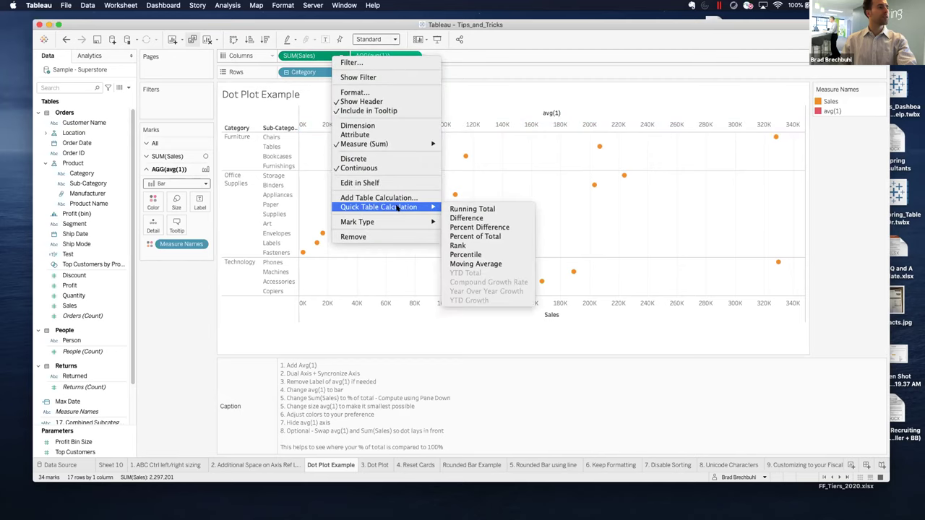
left_click(506, 236)
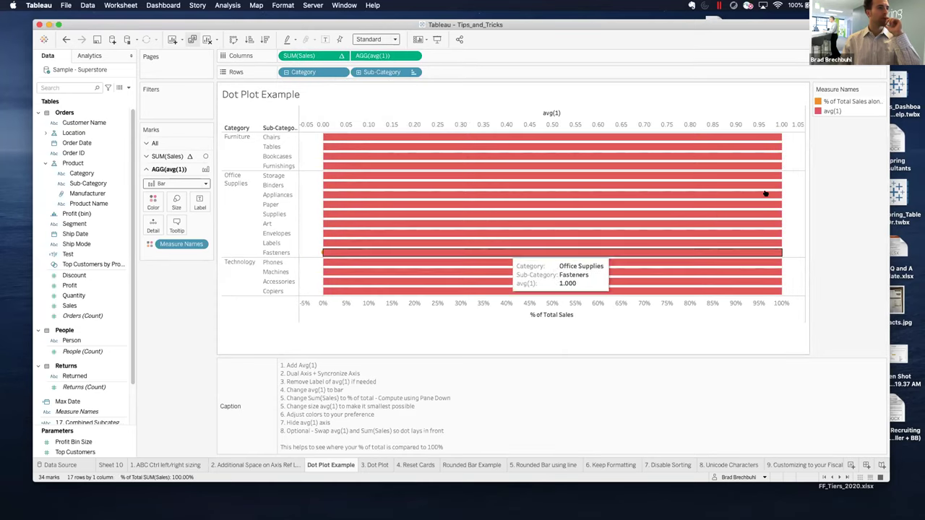
right_click(333, 56)
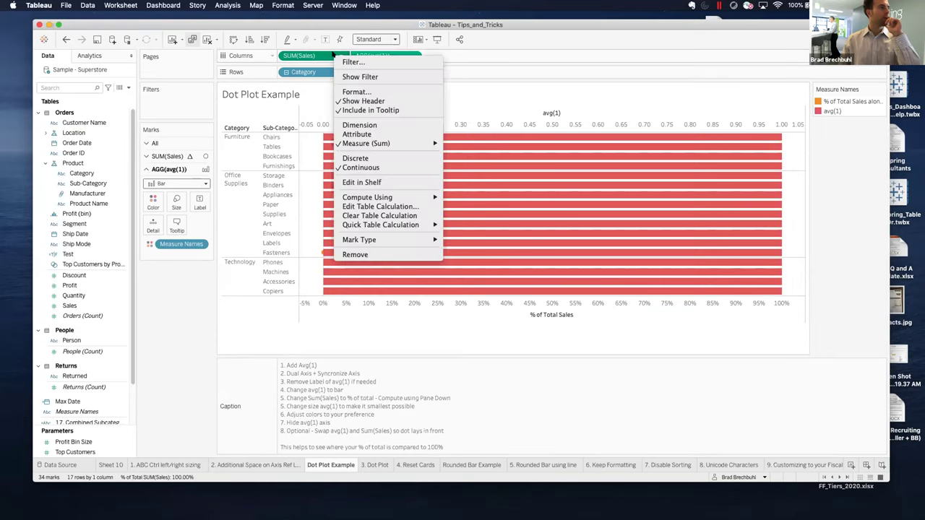
mouse_move(409, 198)
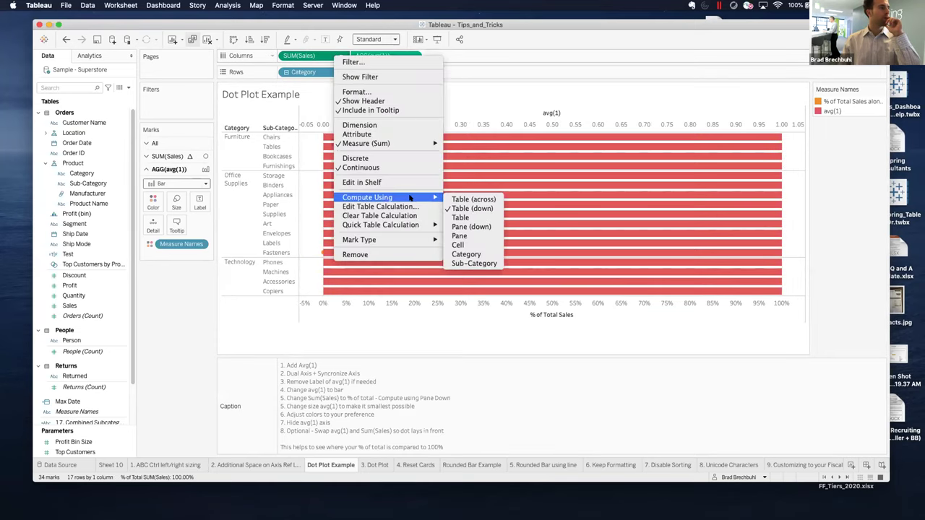
left_click(486, 227)
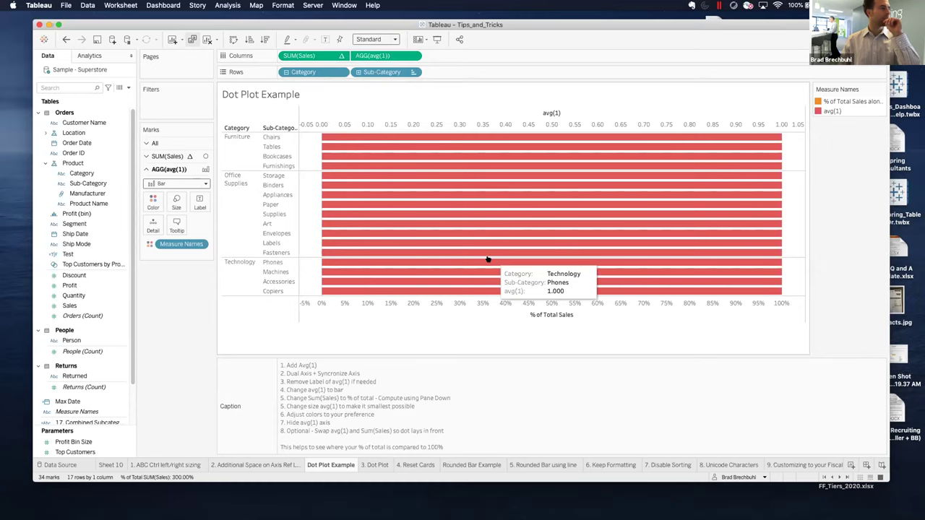
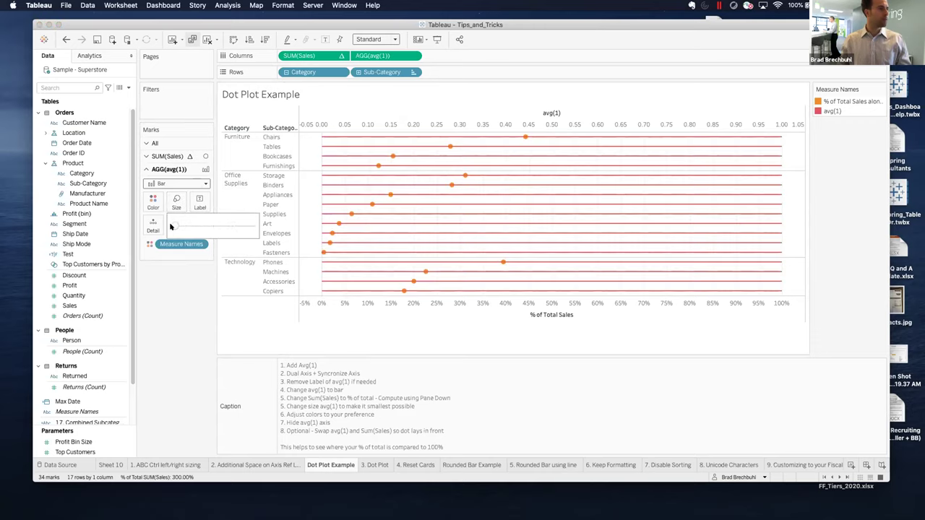
Shrink the avg(1) bars to thin lines and hide the avg(1) axis header.
left_click(179, 358)
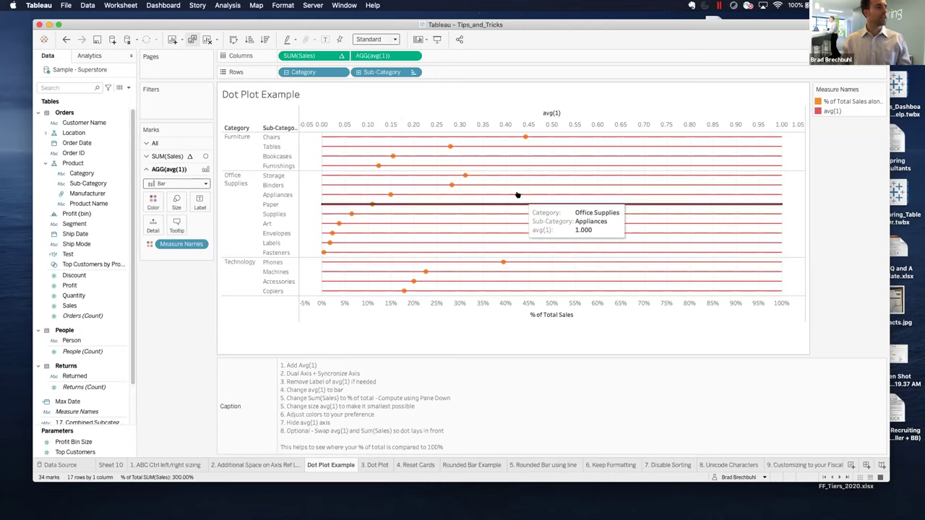
right_click(511, 119)
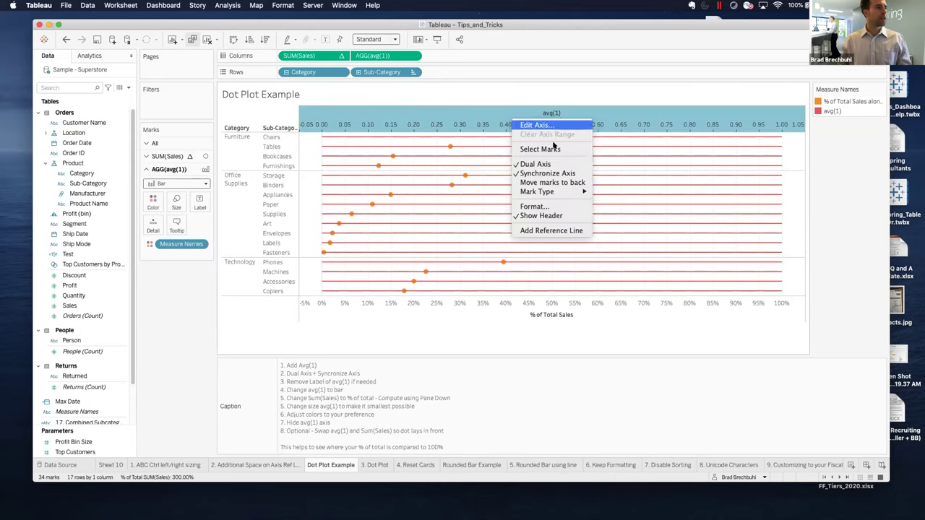
left_click(553, 216)
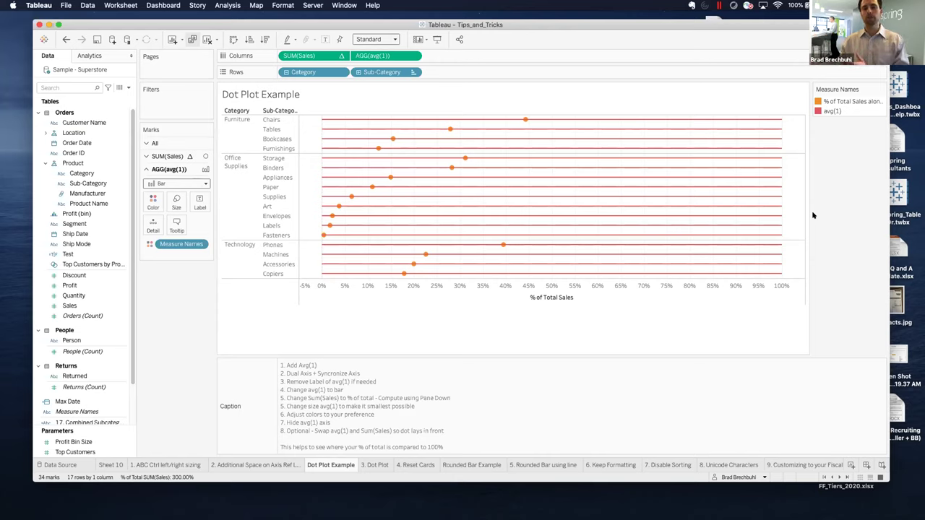
Inspect the marks' tooltips and place avg(1) before SUM(Sales) in Columns to layer the dots in front.
mouse_move(524, 122)
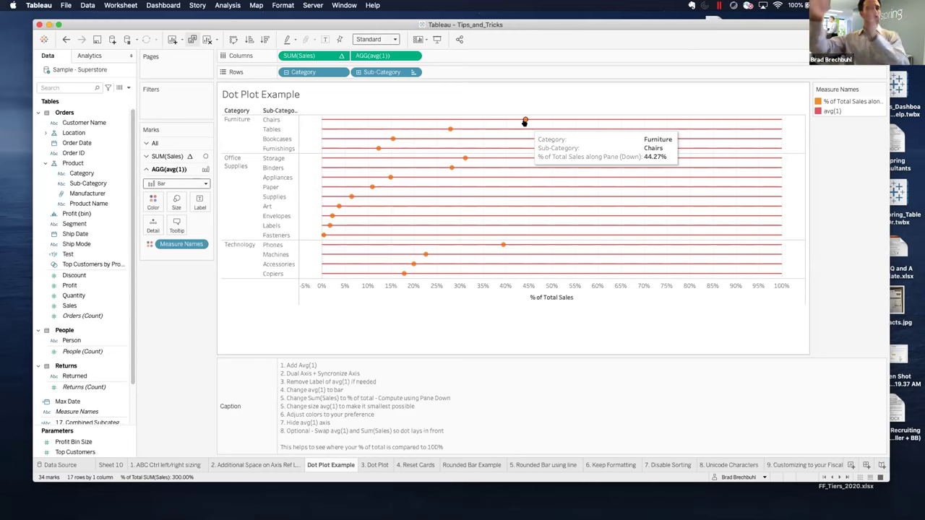
mouse_move(672, 232)
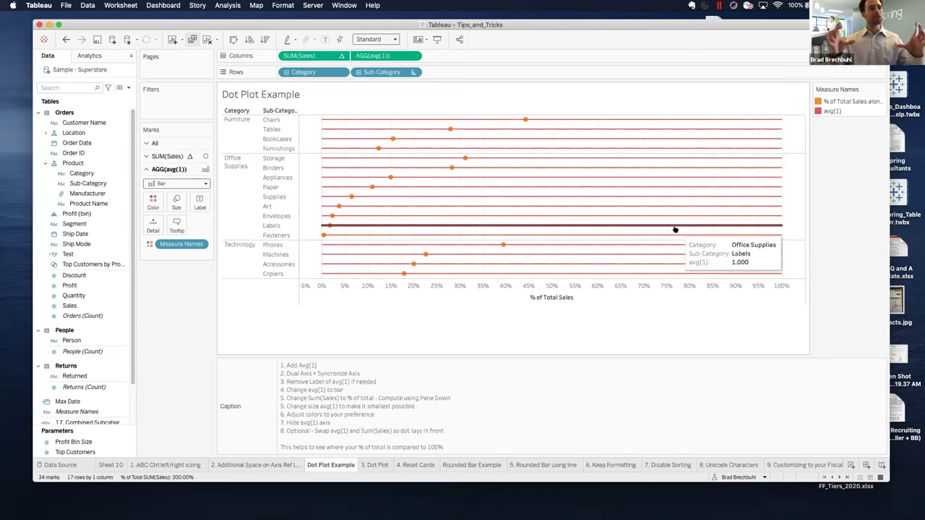
mouse_move(772, 197)
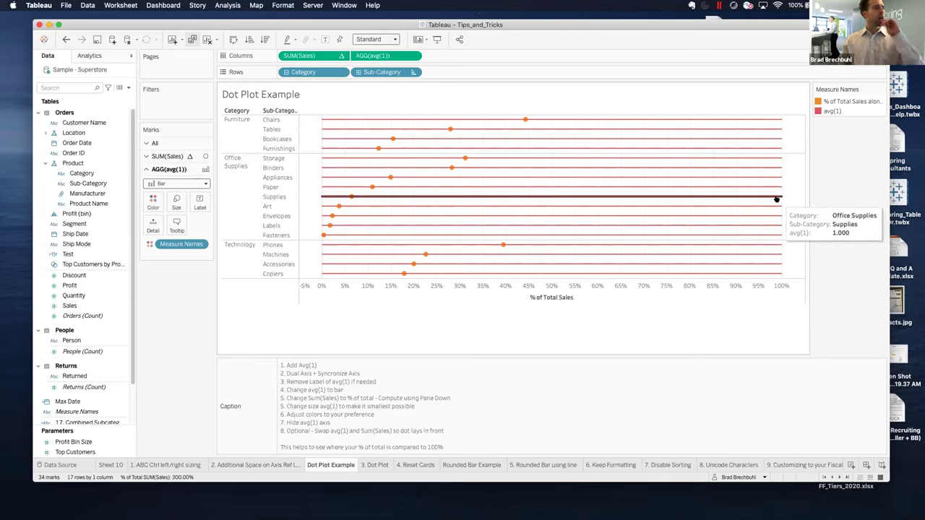
mouse_move(605, 207)
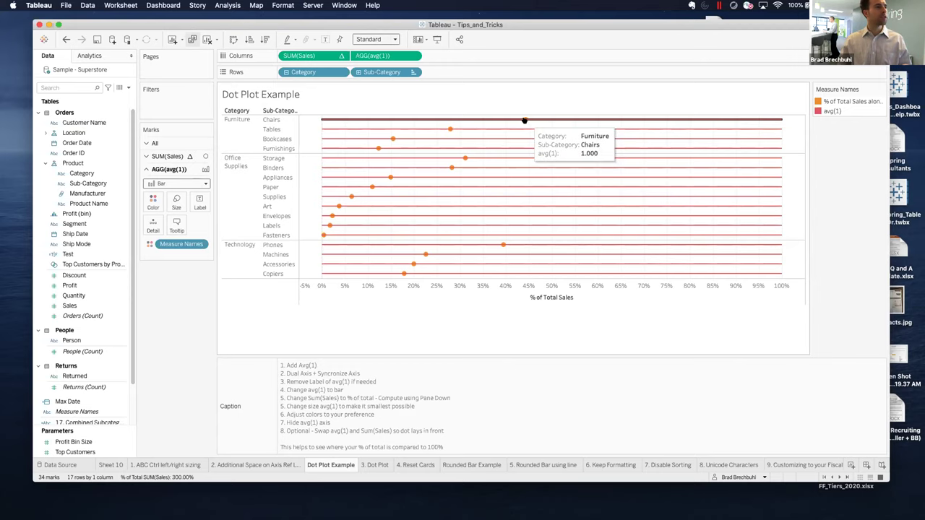
mouse_move(615, 161)
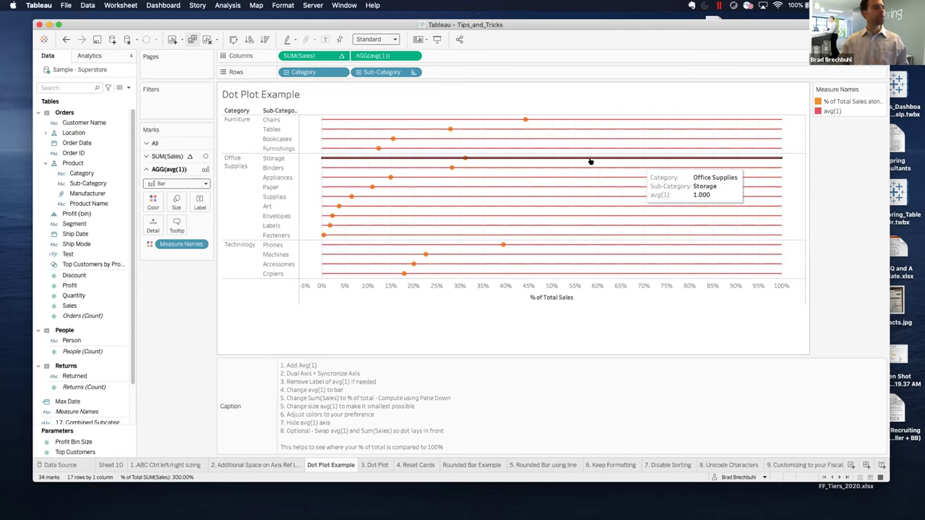
left_click_drag(369, 56, 295, 56)
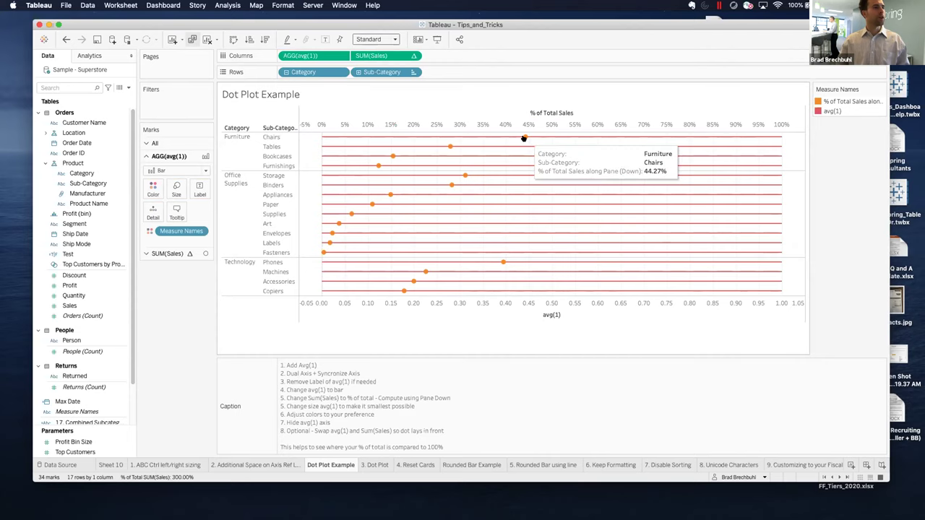
Change the color of avg(1) to gray from the Automatic palette.
double_click(827, 112)
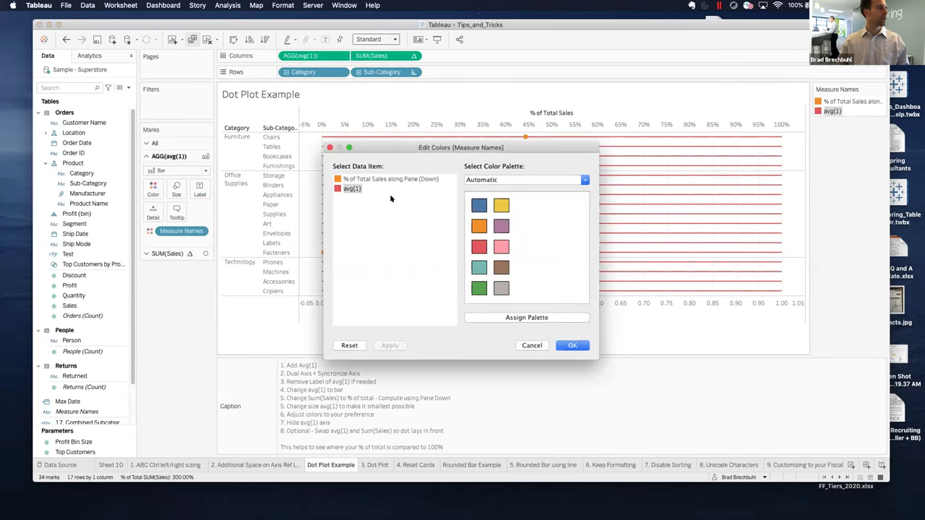
left_click(500, 288)
left_click(572, 345)
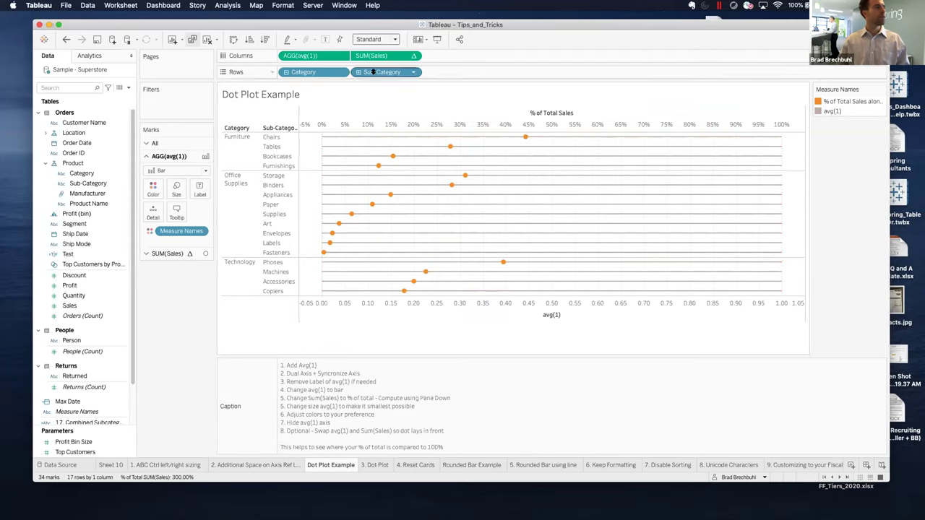
Move SUM(Sales) back in front of avg(1) in Columns.
left_click_drag(376, 55, 291, 61)
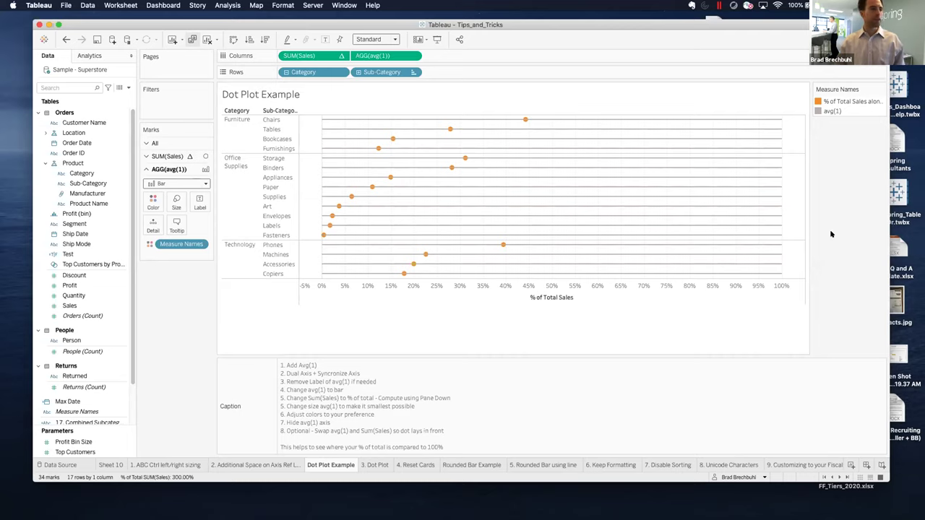
Open the 4. Reset Cards sheet and move the Columns shelf beneath the Rows shelf.
left_click(415, 464)
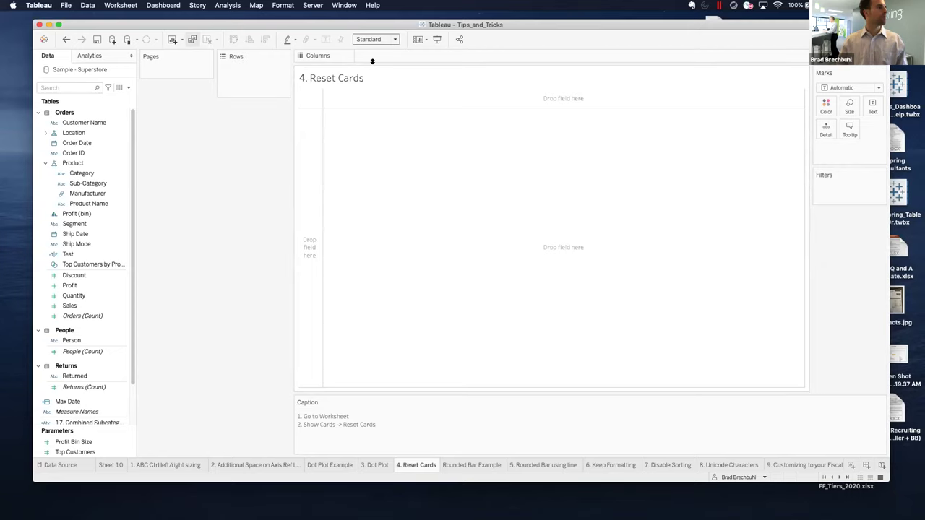
left_click_drag(337, 61, 235, 140)
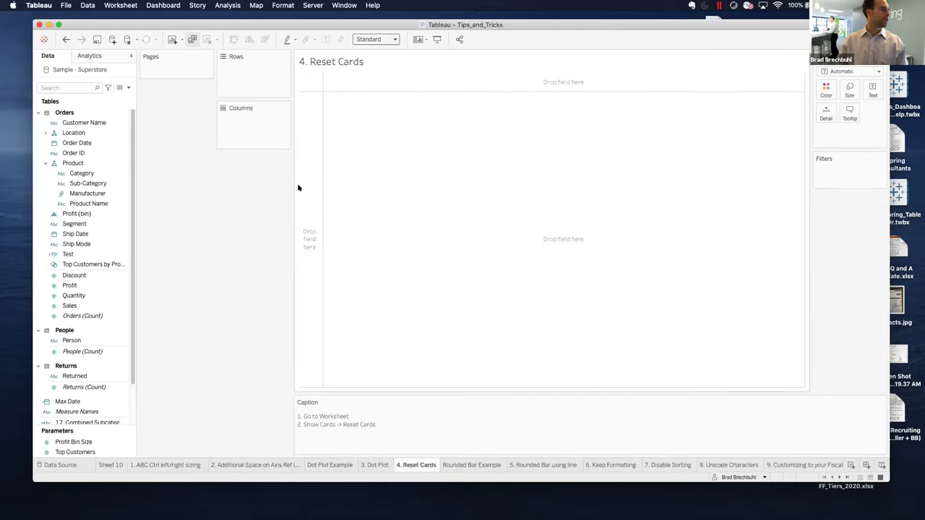
Reset the worksheet's cards to their default layout.
left_click(120, 6)
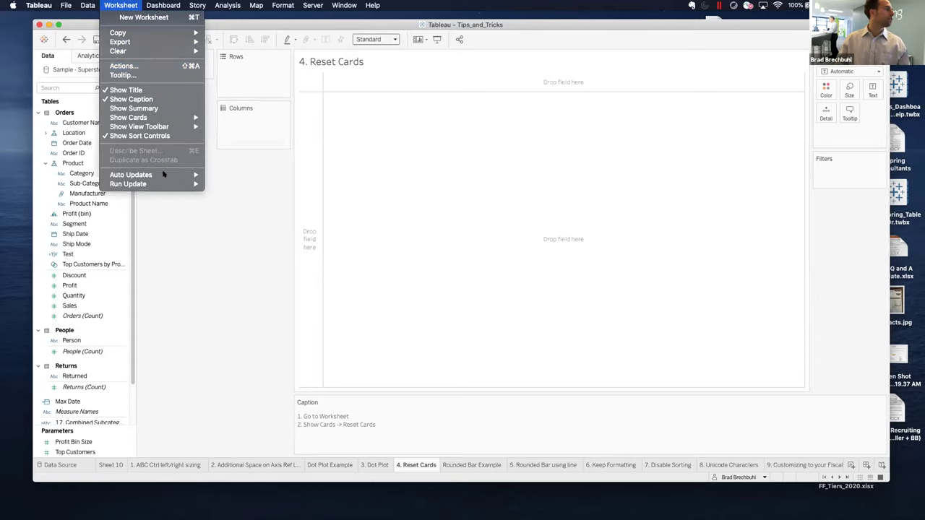
mouse_move(163, 118)
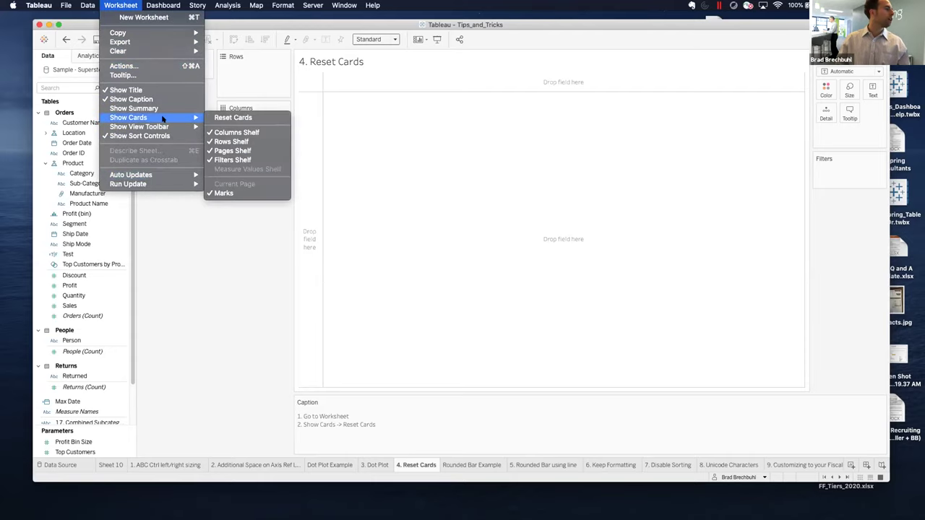
left_click(236, 121)
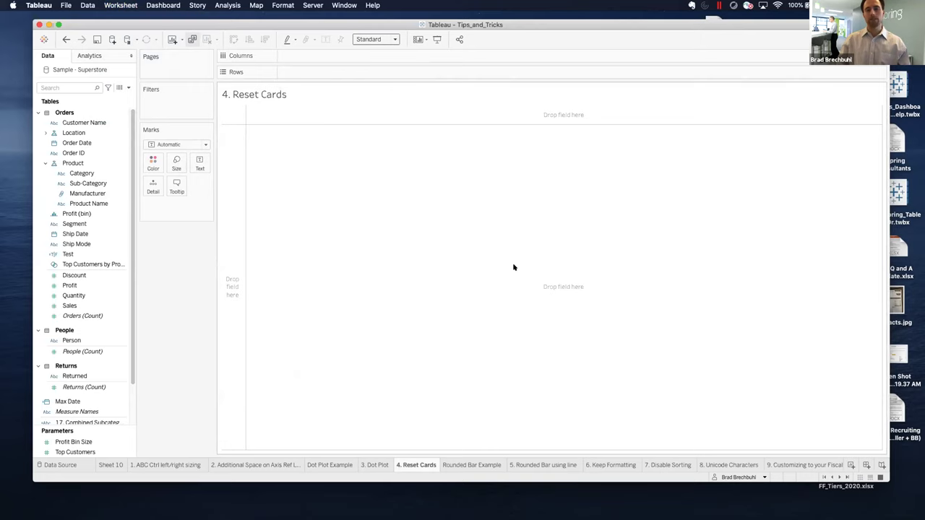
Open the Rounded Bar Example sheet and add an avg(0) calculation after SUM(Sales) in Columns.
left_click(477, 465)
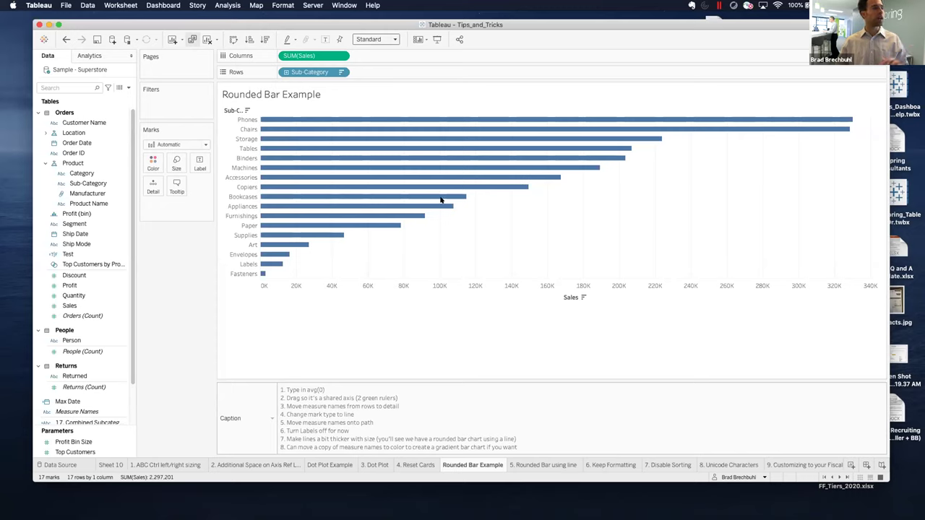
double_click(373, 53)
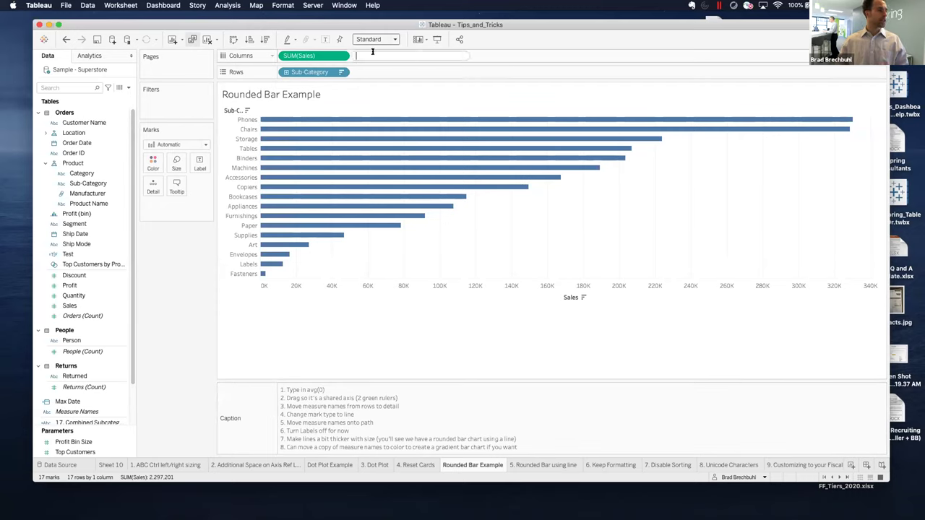
type("avg(")
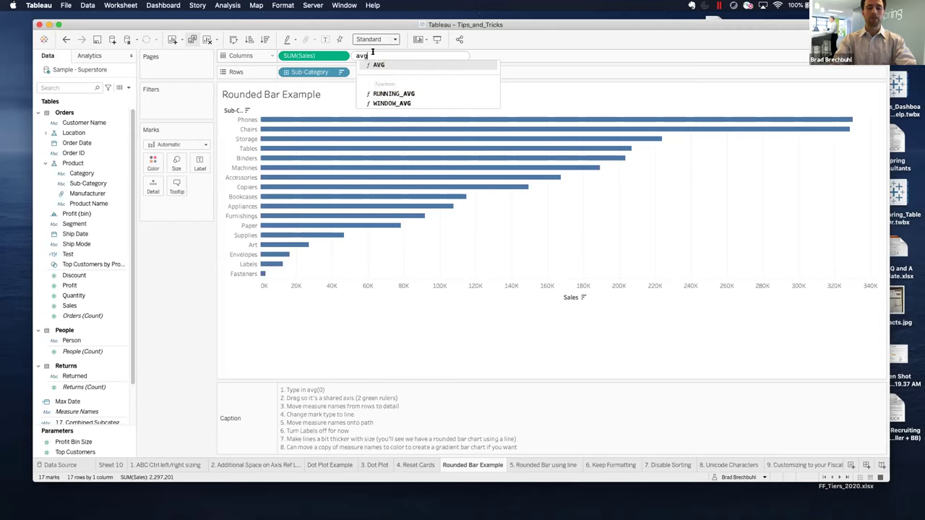
type("0)")
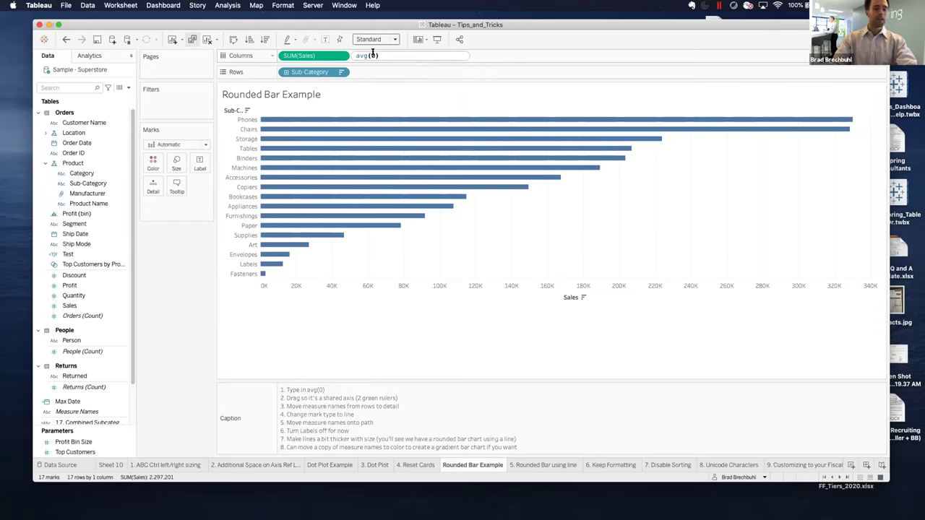
key("Return")
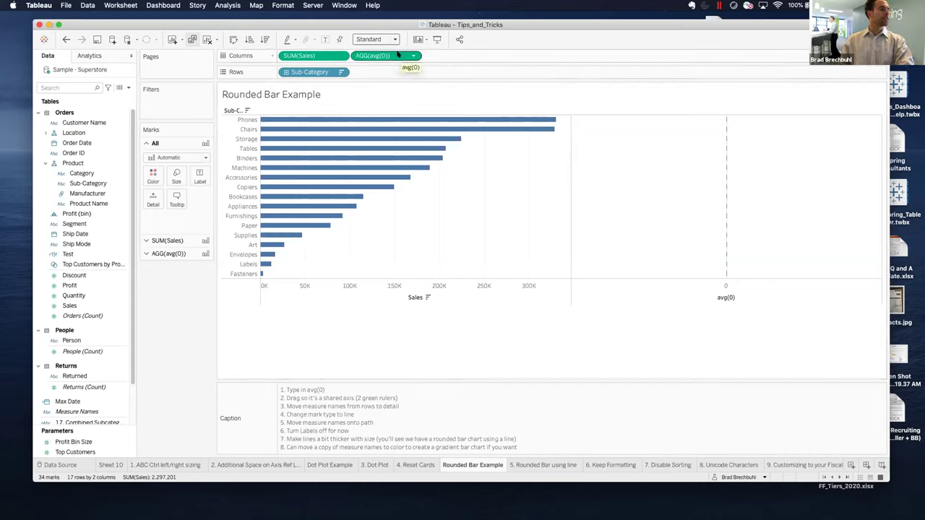
Combine avg(0) with Sales on one shared axis and move Measure Names from Rows to Detail.
left_click_drag(396, 55, 398, 297)
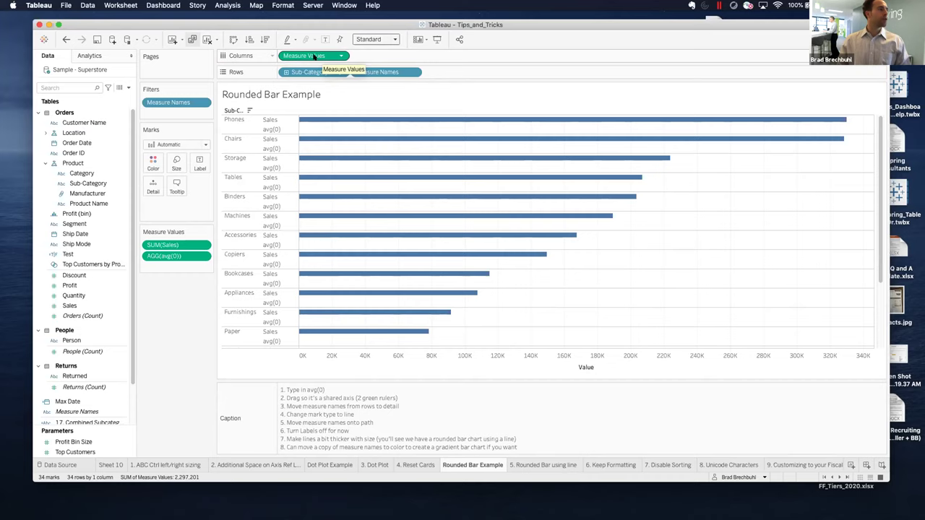
left_click_drag(396, 73, 152, 189)
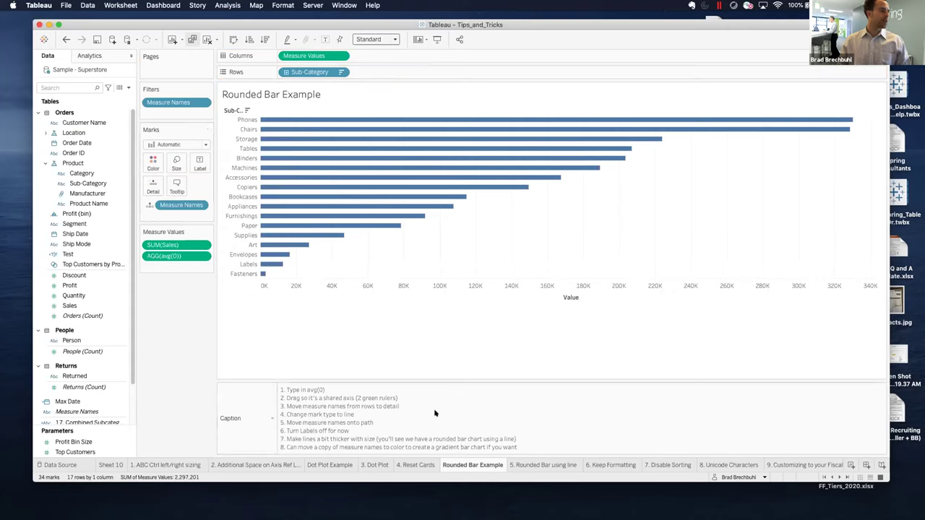
Change the mark type to Line and move Measure Names from Detail to Path.
left_click(205, 145)
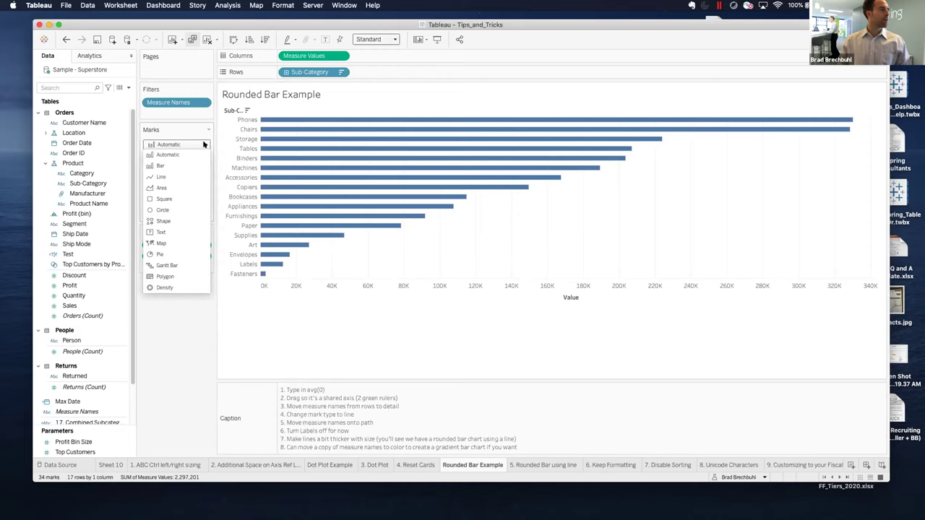
left_click(182, 177)
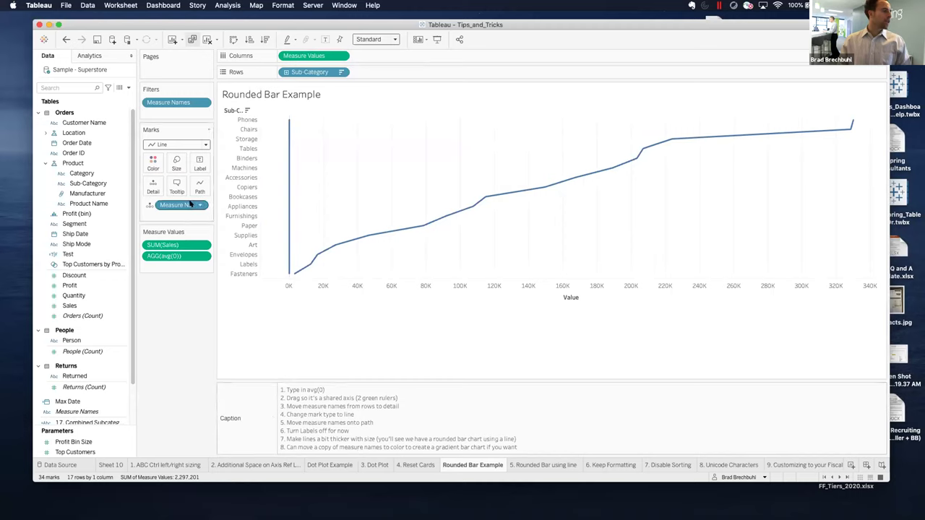
left_click_drag(177, 206, 198, 190)
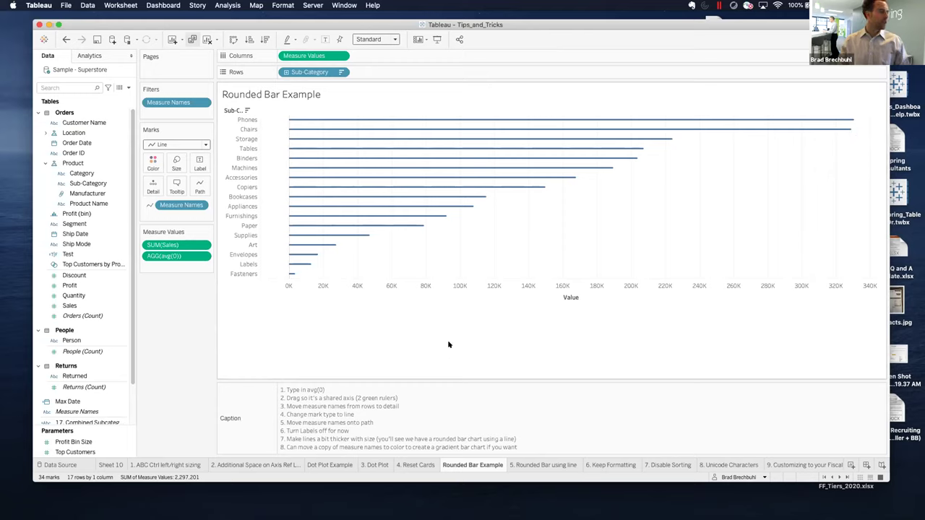
Increase the line marks' size so they look like thick rounded bars.
left_click(177, 162)
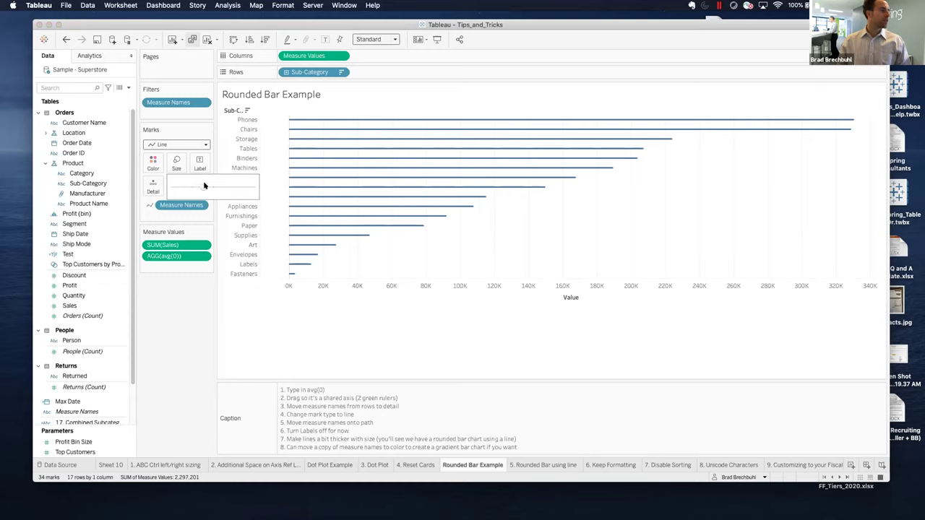
left_click_drag(209, 186, 221, 187)
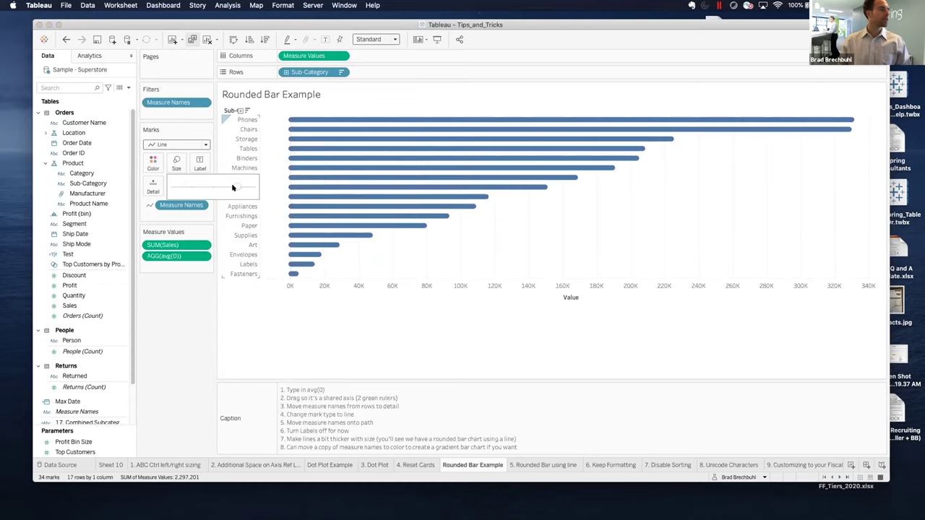
left_click(178, 332)
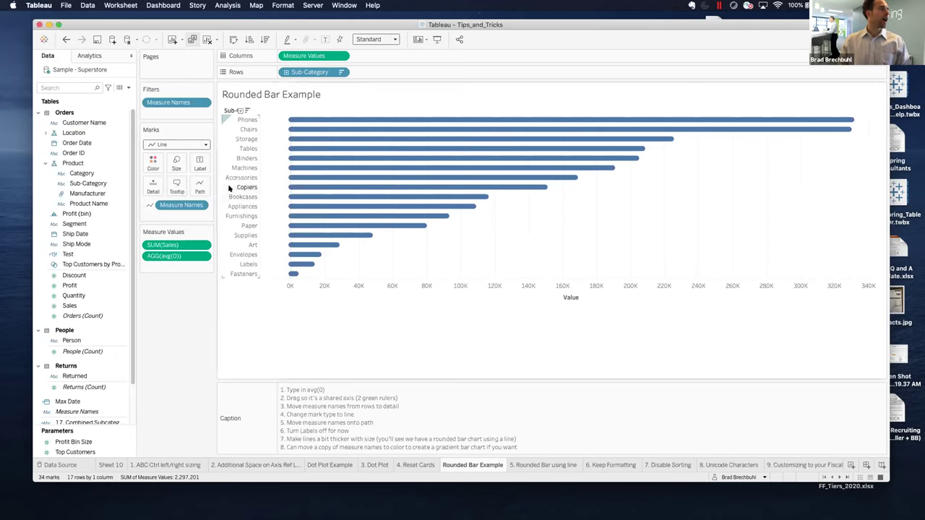
Place a copy of Measure Values from Columns on Color to give the rounded bars a gradient.
right_click(318, 57)
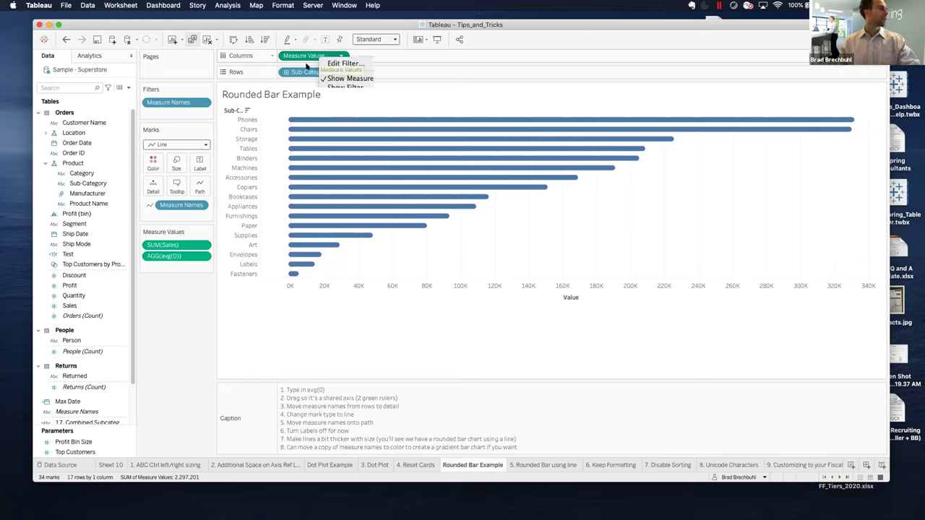
left_click(519, 91)
left_click_drag(328, 58, 154, 163)
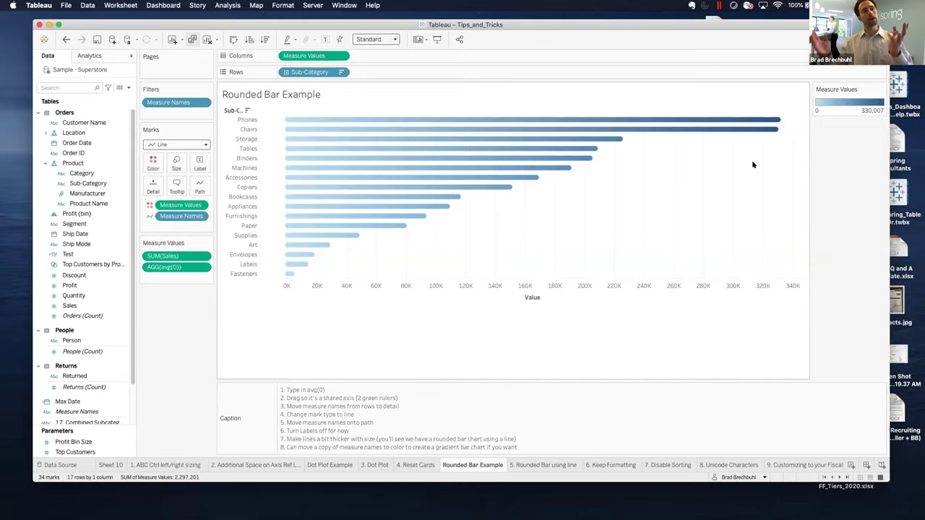
Open the 6. Keep Formatting sheet.
left_click(613, 464)
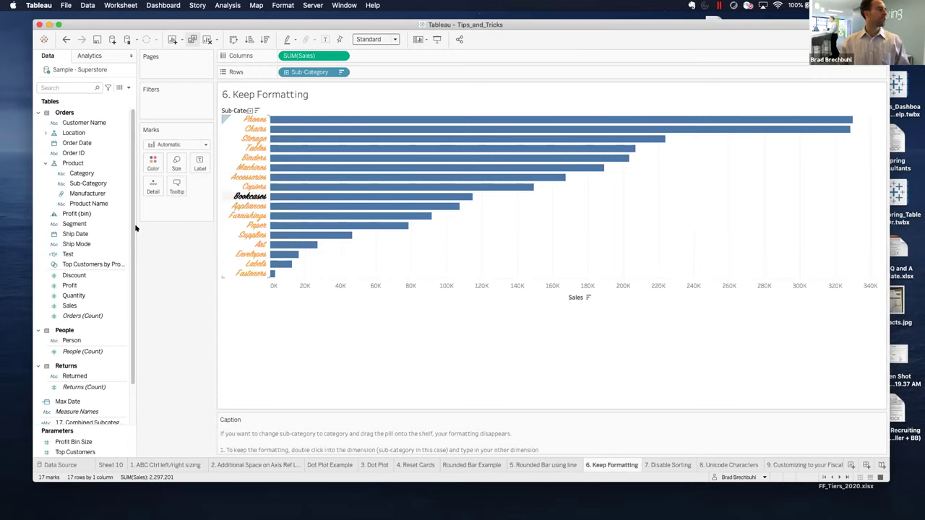
Try replacing Sub-Category in Rows with the Category field from the data pane, and undo the replacement.
left_click(80, 171)
left_click_drag(75, 175, 304, 77)
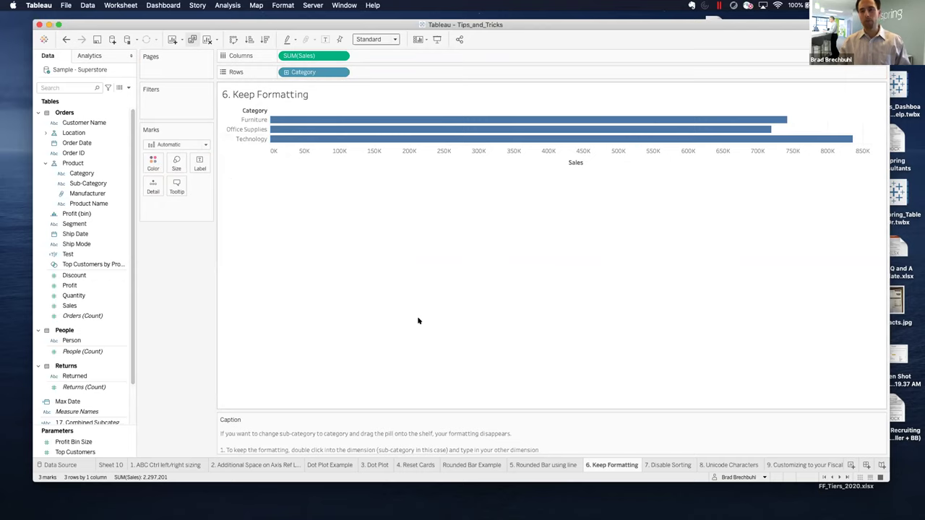
left_click(66, 39)
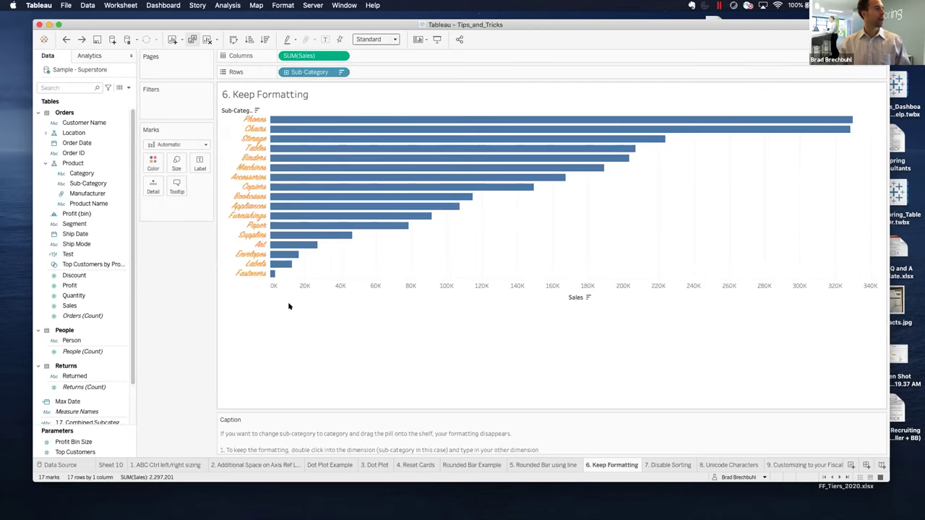
Edit the Sub-Category pill in Rows in place so that it uses the Category field.
double_click(320, 71)
key("BackSpace")
key("BackSpace")
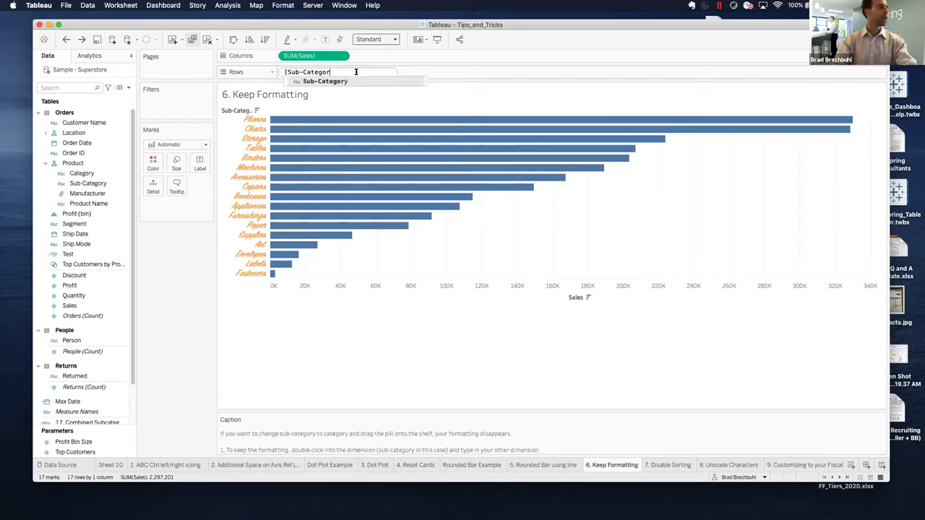
key("BackSpace")
key("BackSpace")
key("BackSpace")
key("BackSpace")
key("BackSpace")
key("BackSpace")
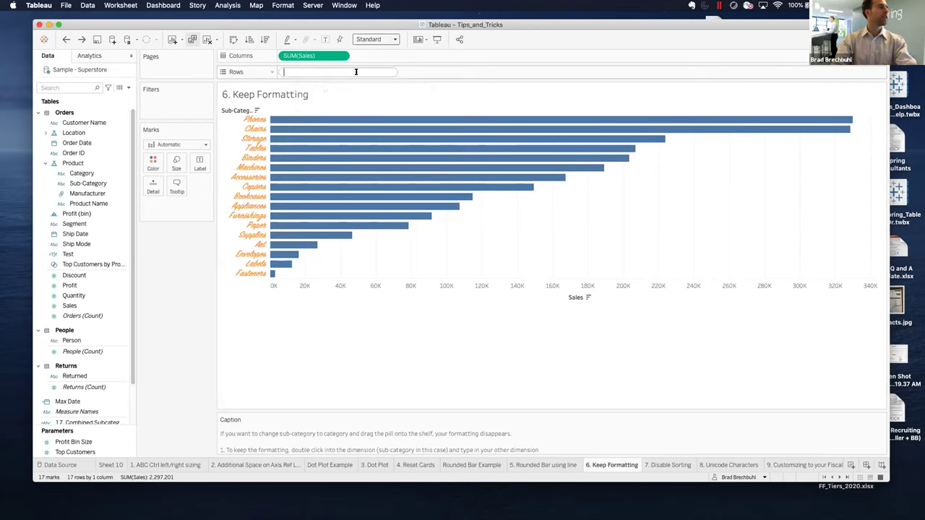
type("cat")
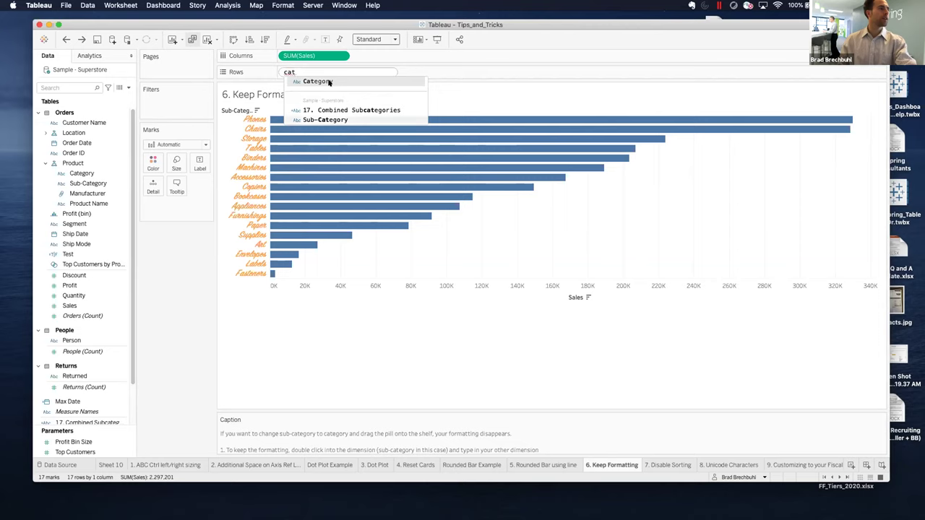
key("Return")
key("Return")
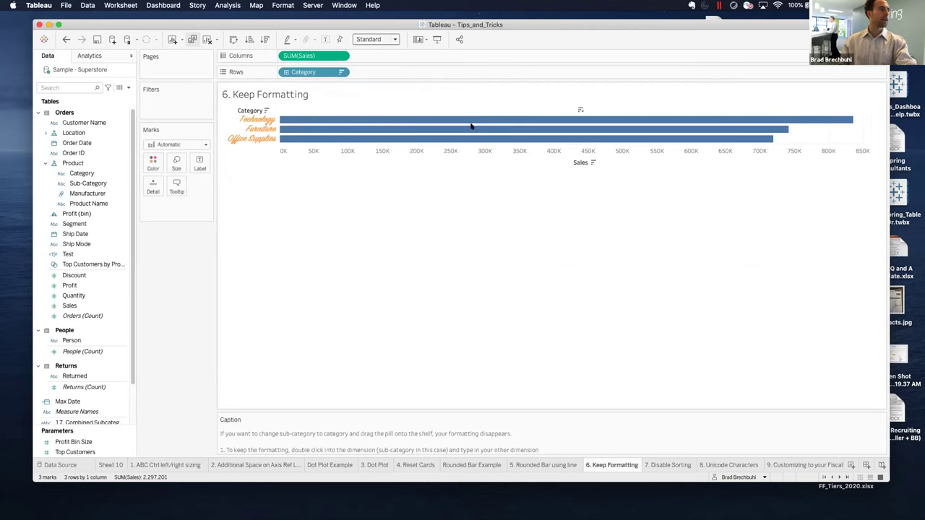
Open the 7. Disable Sorting sheet and turn off Show Sort Controls for the worksheet.
left_click(668, 466)
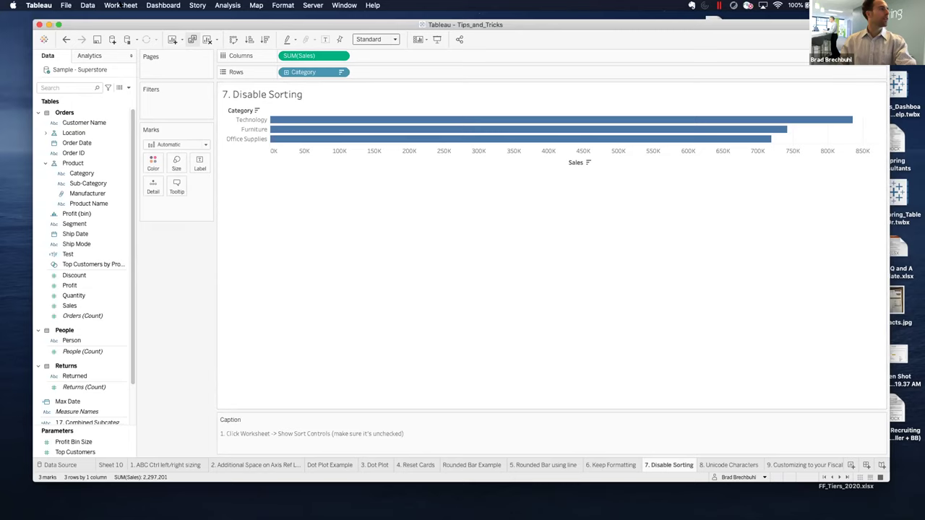
left_click(120, 6)
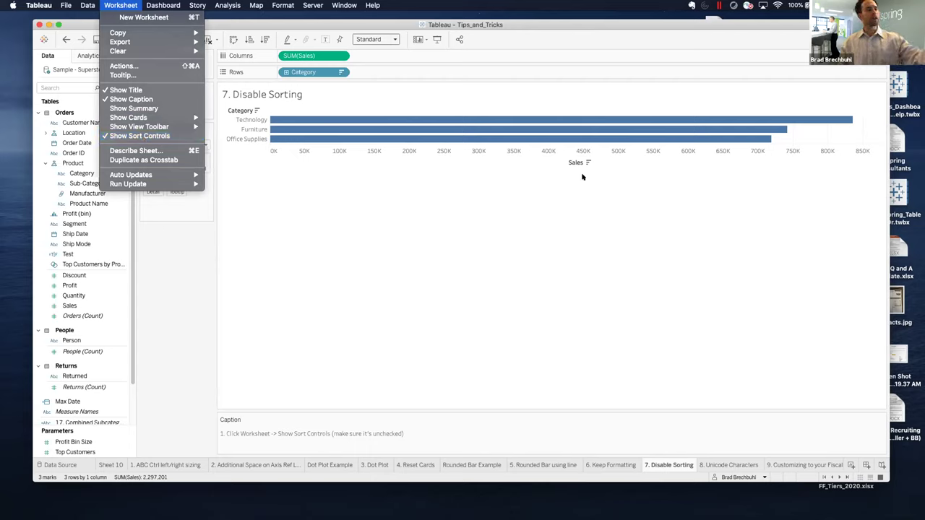
left_click(166, 136)
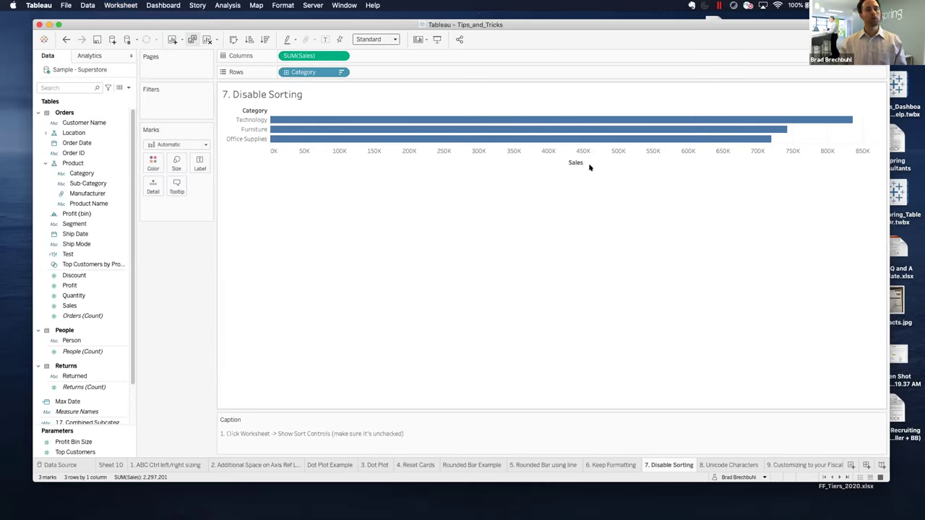
Open the 8. Unicode Characters sheet and copy the skull character from the text pill's formula, leaving the formula as is.
left_click(726, 464)
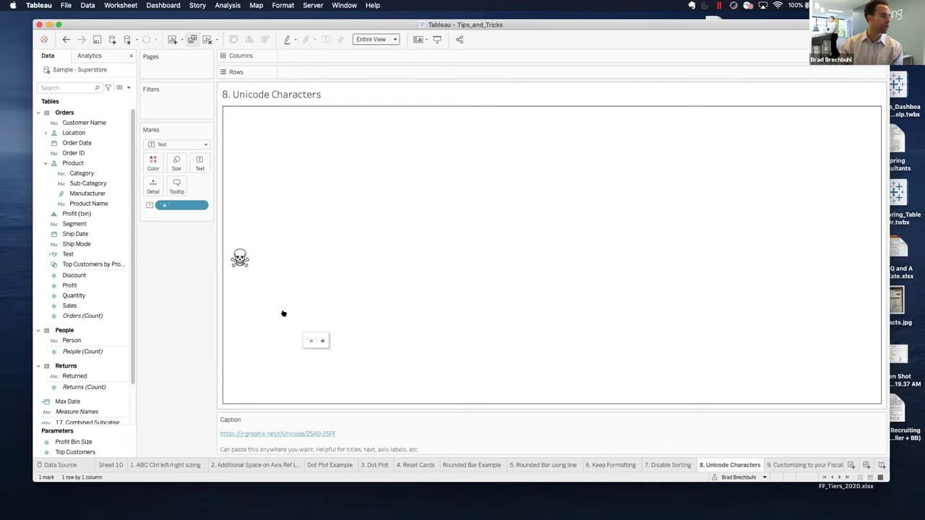
double_click(160, 205)
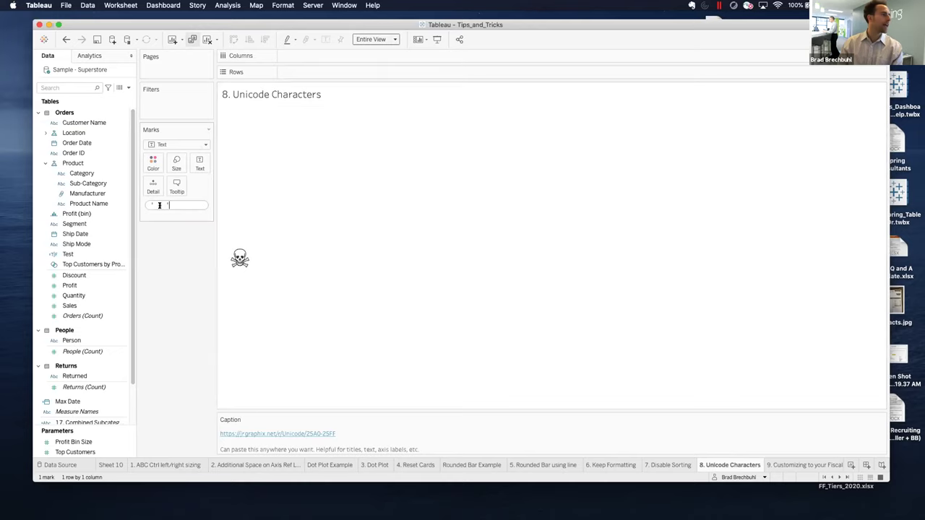
right_click(157, 205)
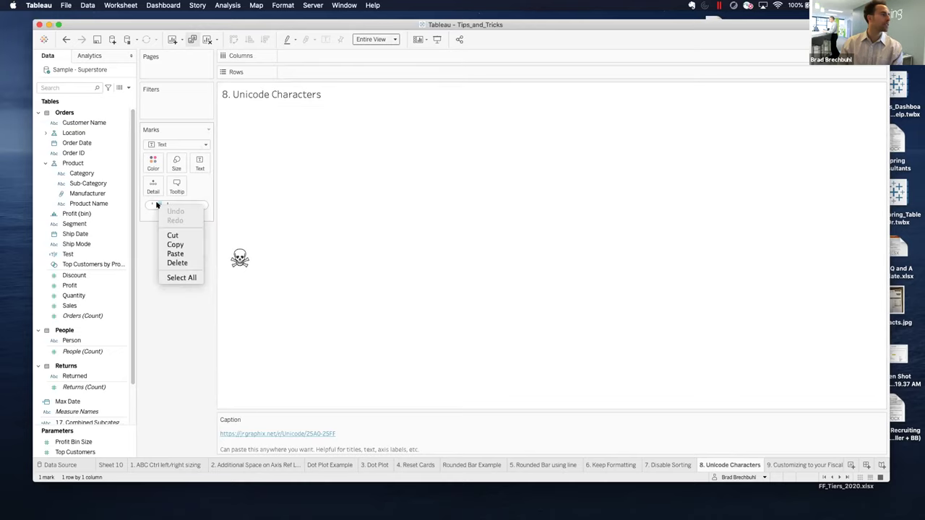
left_click(176, 245)
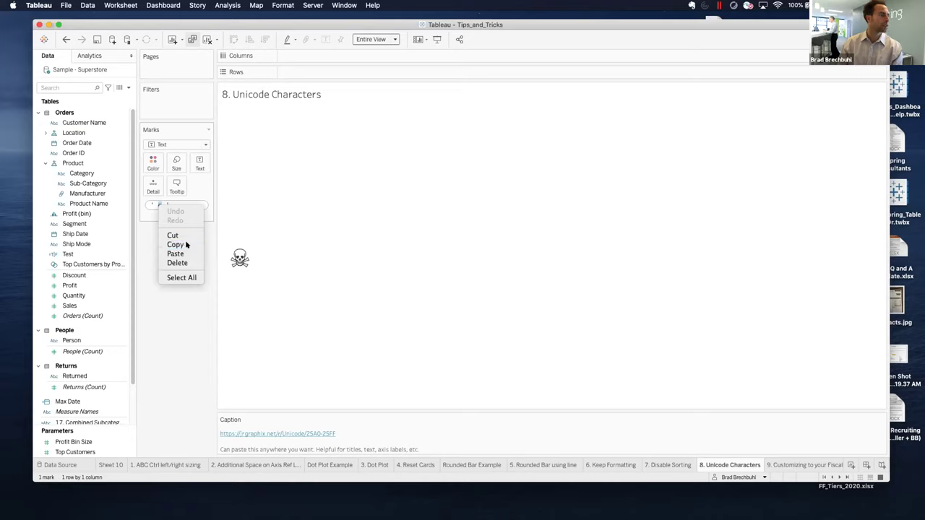
left_click(178, 319)
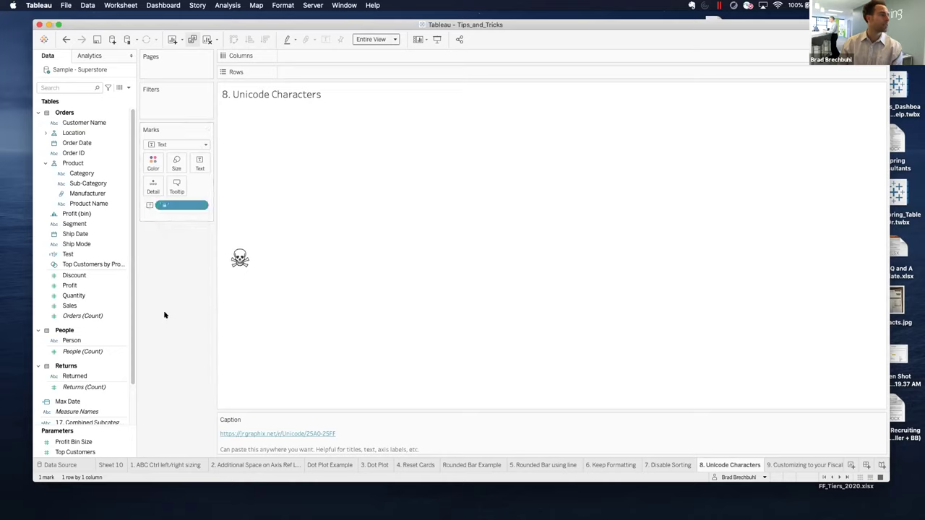
Rename the Ship Mode field by adding the ☠ character to the end of its name.
right_click(86, 244)
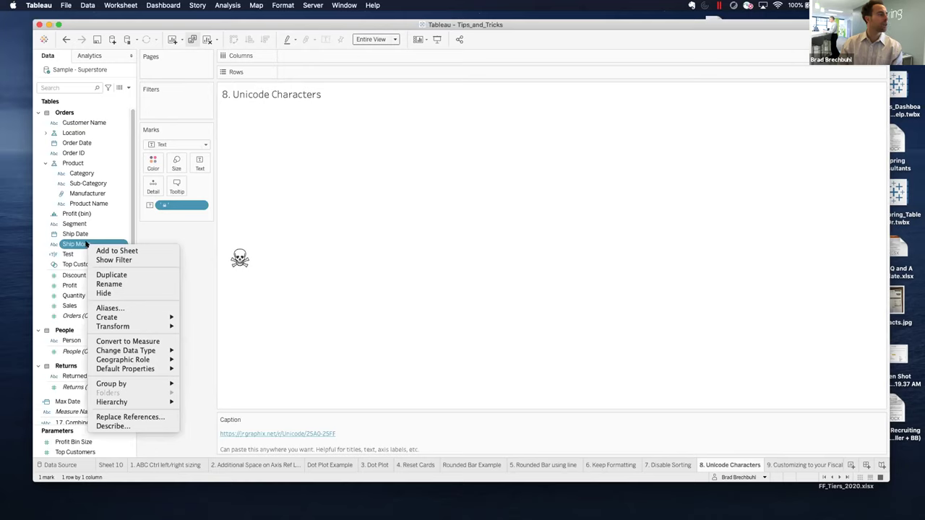
mouse_move(138, 359)
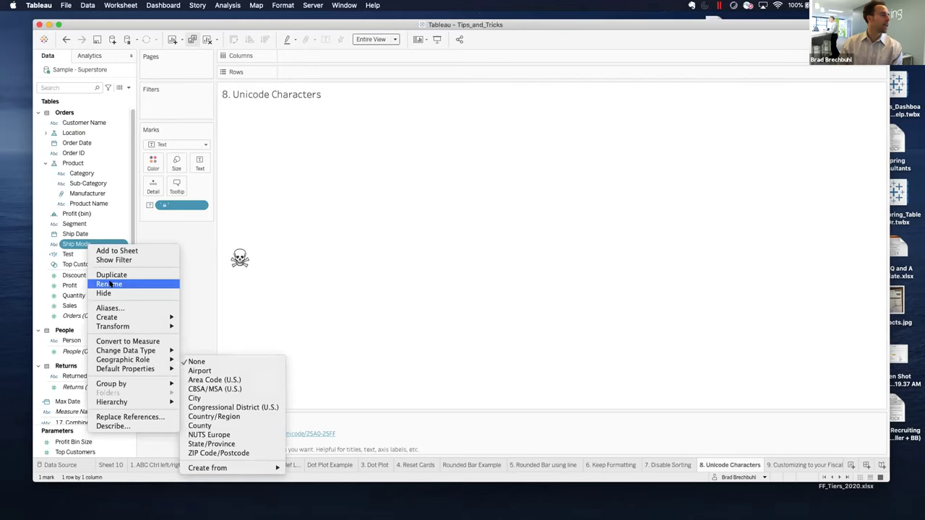
left_click(110, 284)
left_click(104, 244)
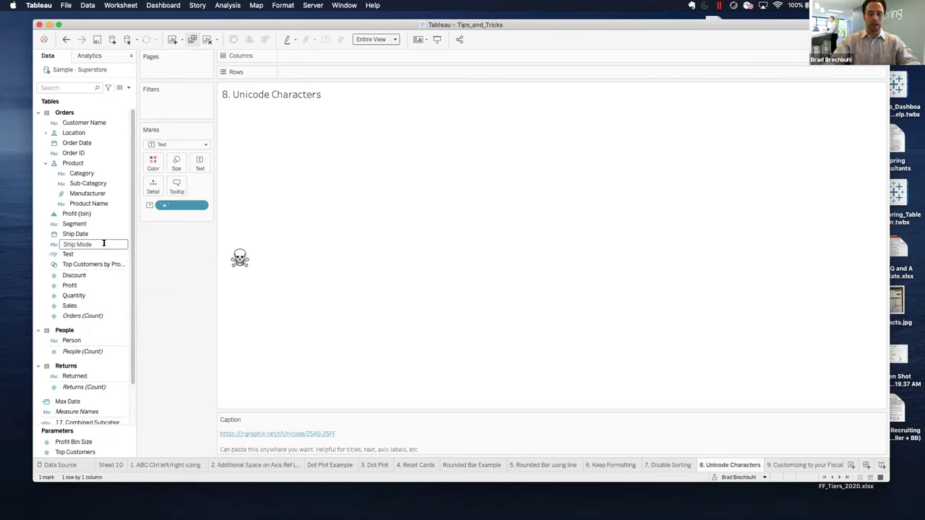
type("☠")
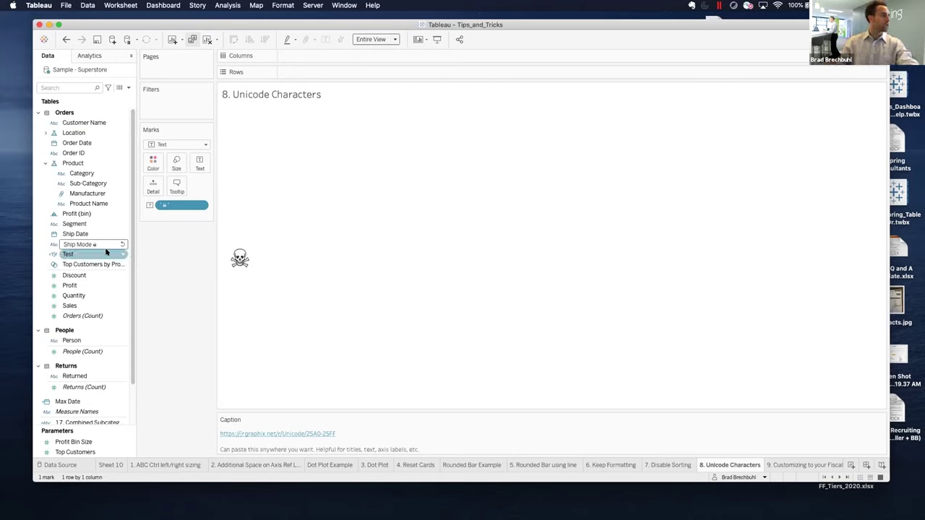
key("Return")
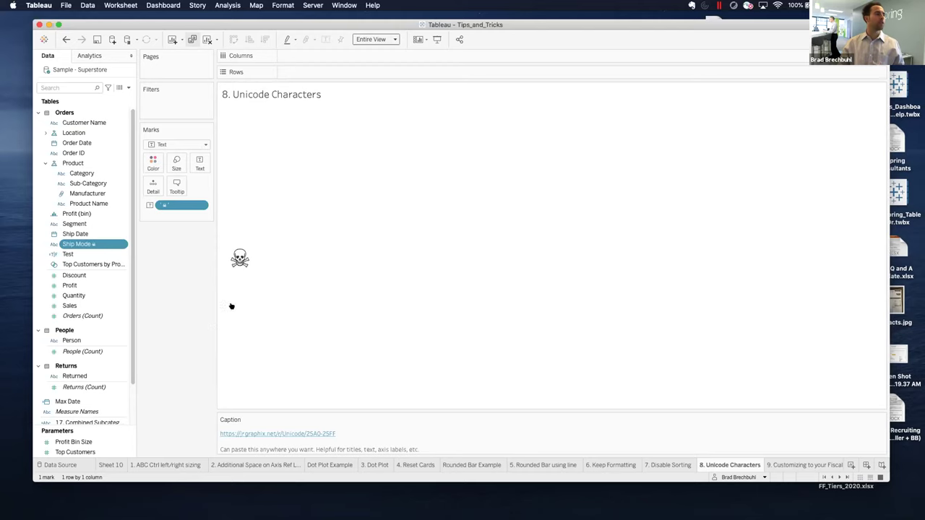
Add the ☠ character after the sheet name in the 8. Unicode Characters worksheet title.
double_click(296, 96)
left_click(503, 159)
type("☠")
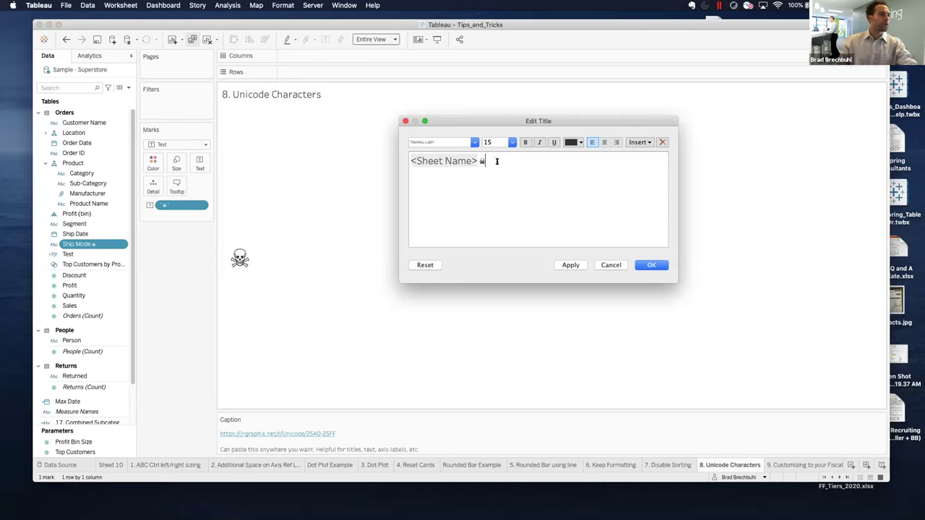
Format the ☠ character in the title at size 48 in red and apply the title changes.
left_click_drag(487, 160, 478, 160)
left_click(512, 142)
left_click(496, 264)
left_click(579, 139)
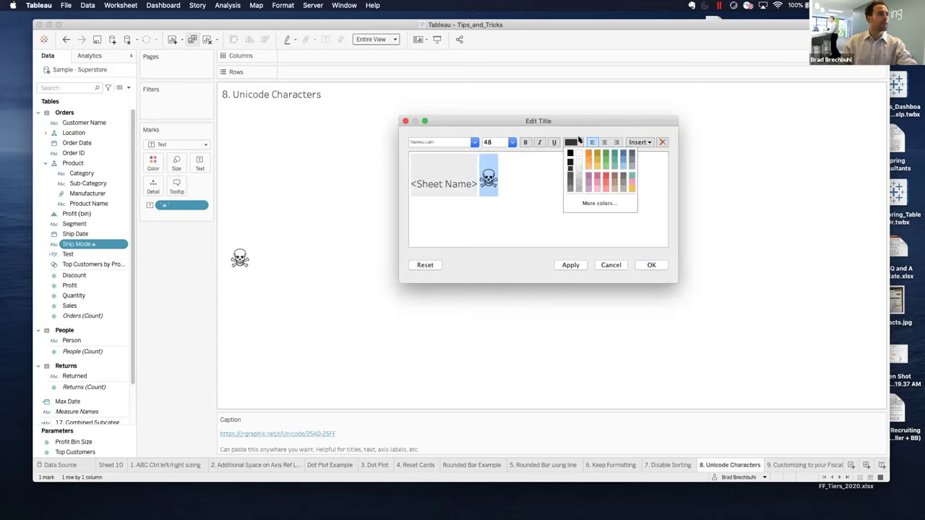
left_click(599, 174)
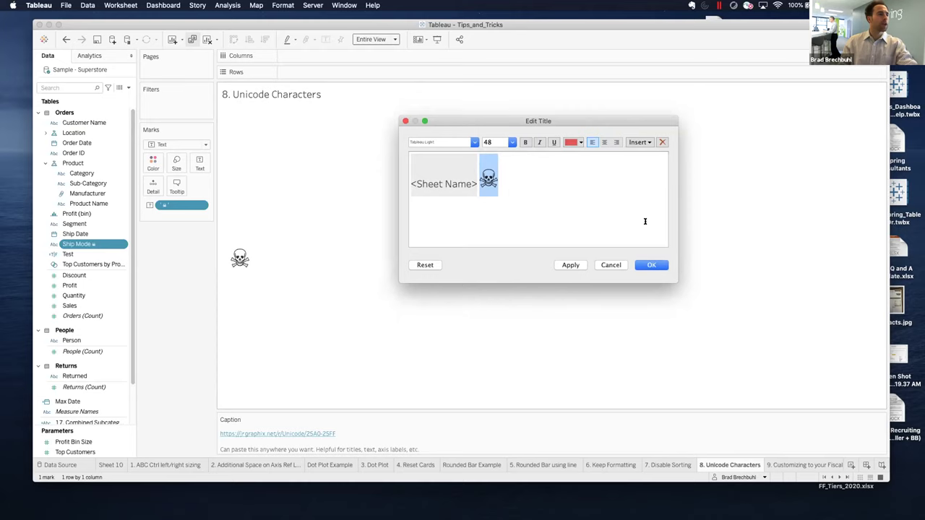
left_click(651, 265)
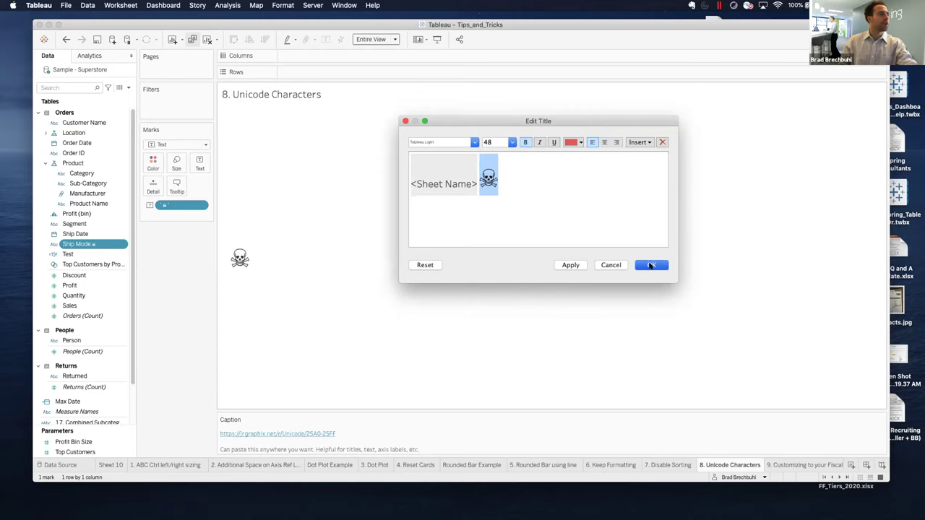
left_click_drag(503, 254, 755, 399)
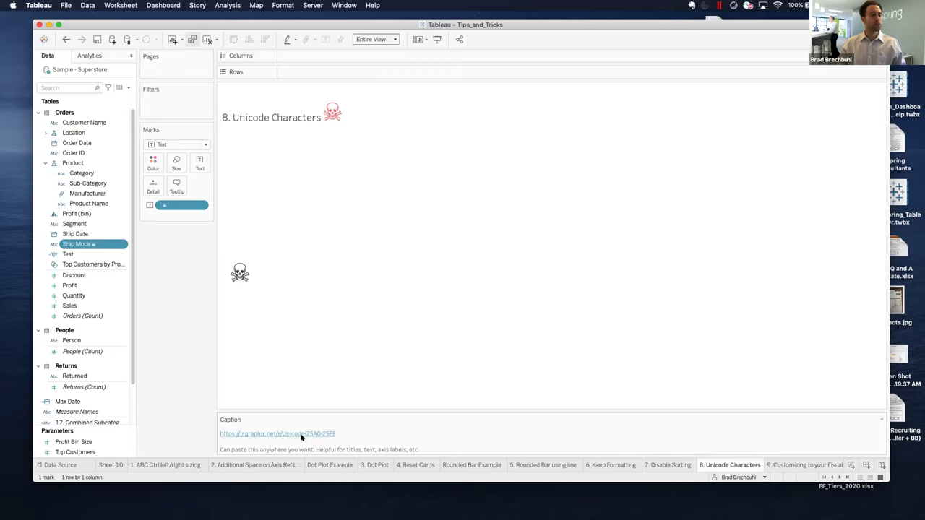
Open the 9. Customizing to your Fiscal Year sheet and set the Sample - Superstore data source's fiscal year start to June.
left_click(837, 477)
left_click(716, 466)
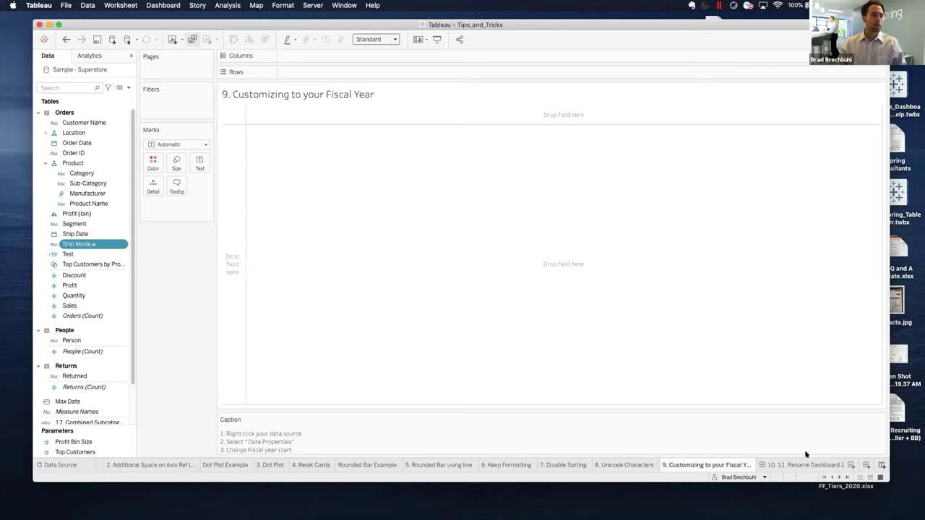
left_click(836, 477)
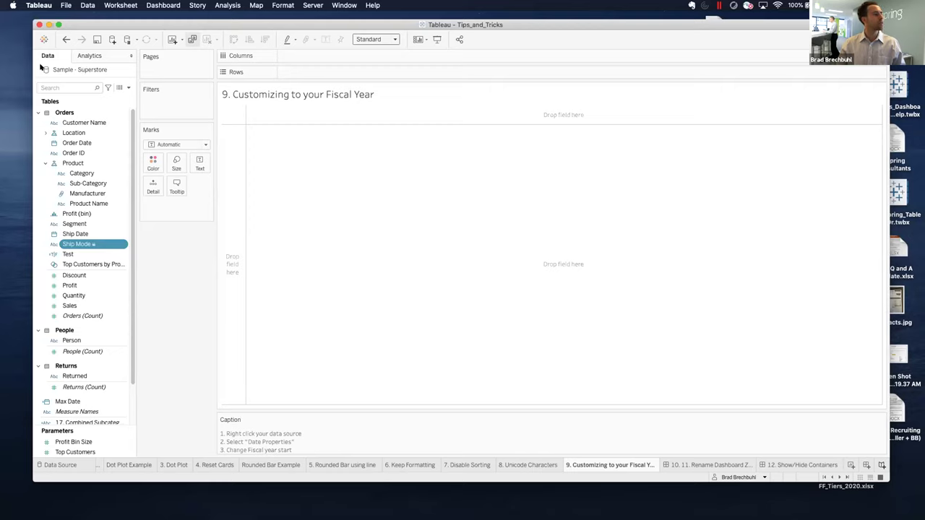
right_click(87, 69)
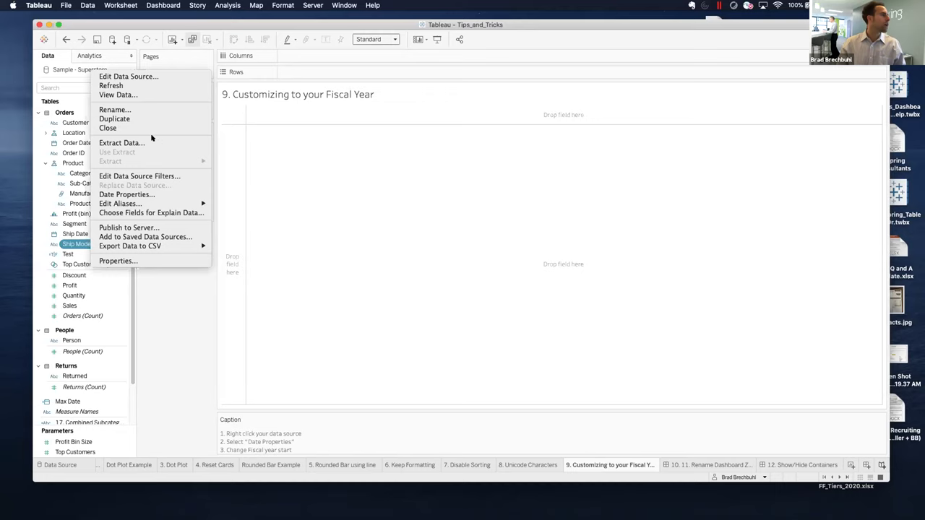
left_click(159, 194)
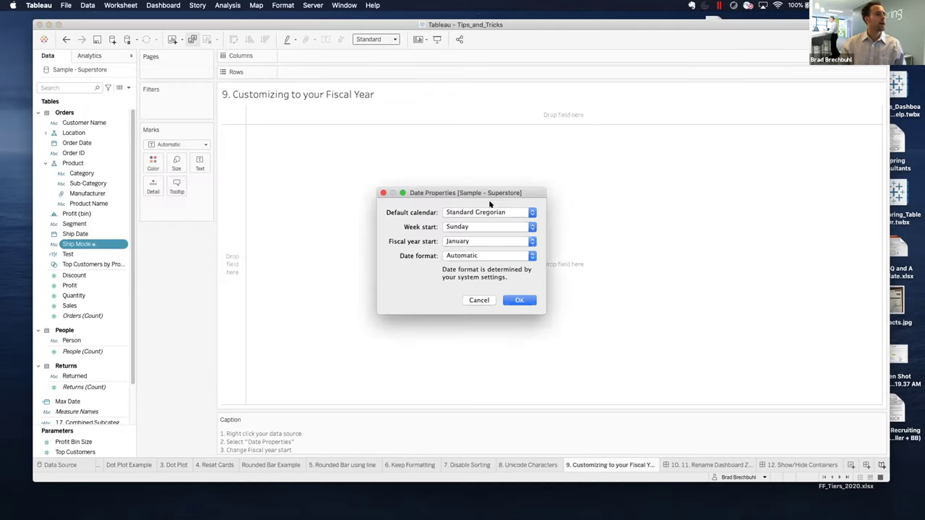
left_click_drag(478, 188, 462, 180)
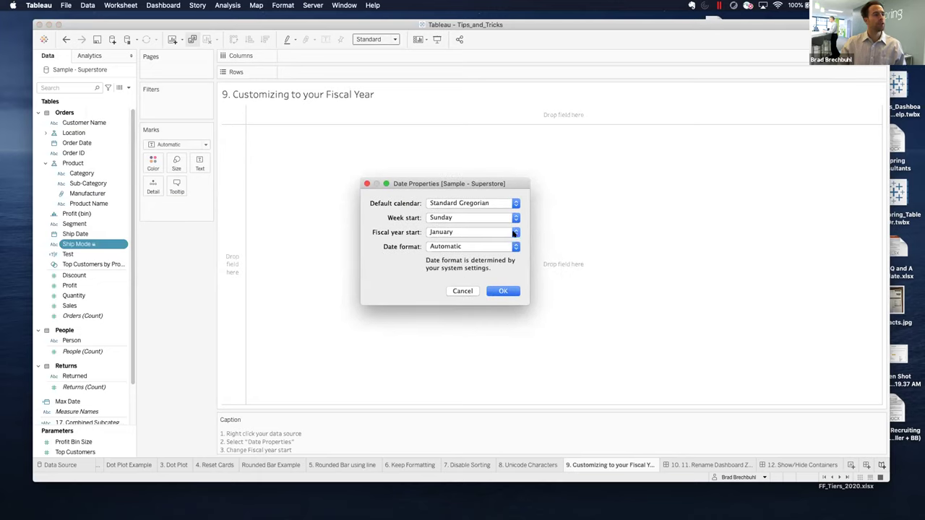
left_click(512, 232)
left_click(477, 275)
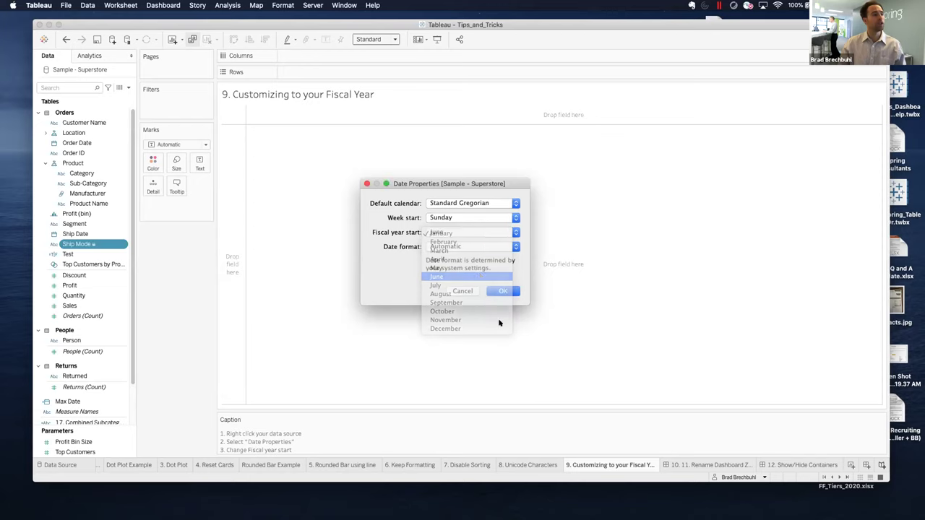
left_click(504, 291)
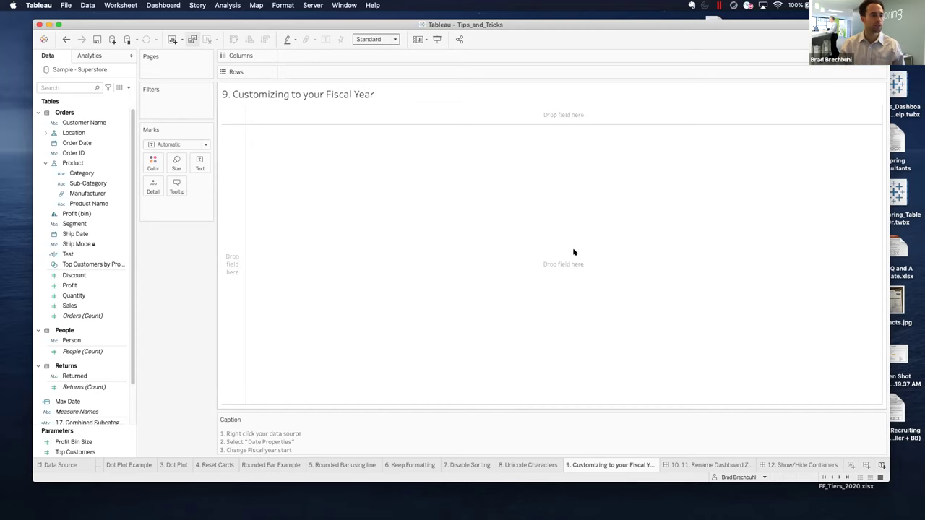
Open the 10. 11. Rename Dashboard Zones/Swap Sheet dashboard and expand Container for BANS in its item hierarchy.
left_click(690, 465)
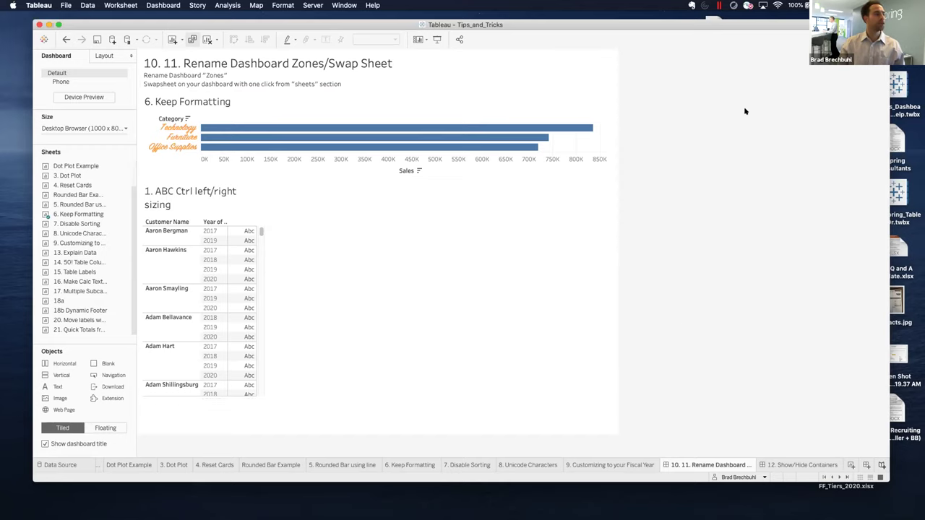
left_click(387, 233)
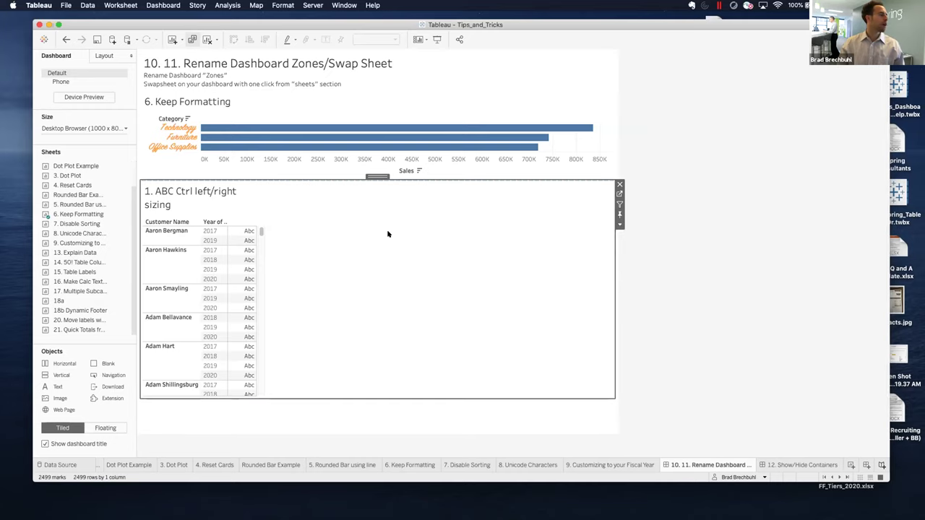
left_click(374, 175)
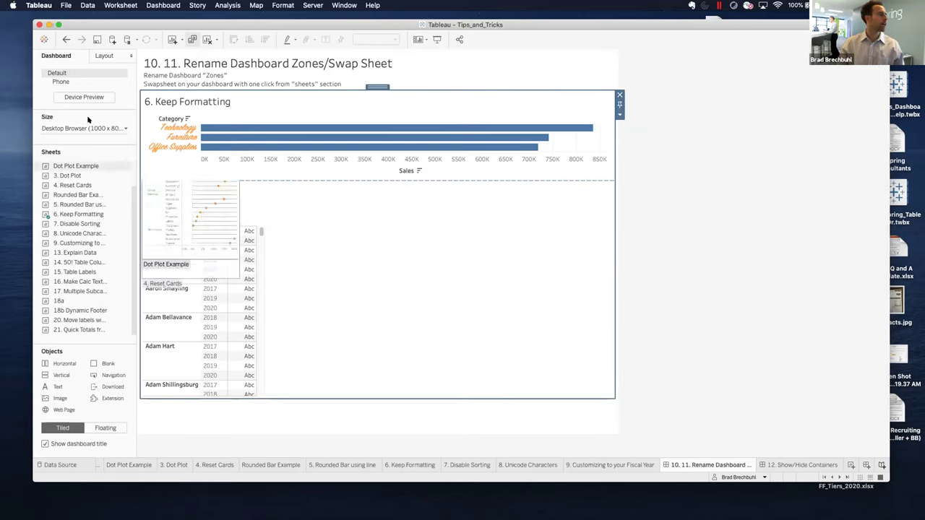
left_click(107, 55)
left_click(44, 330)
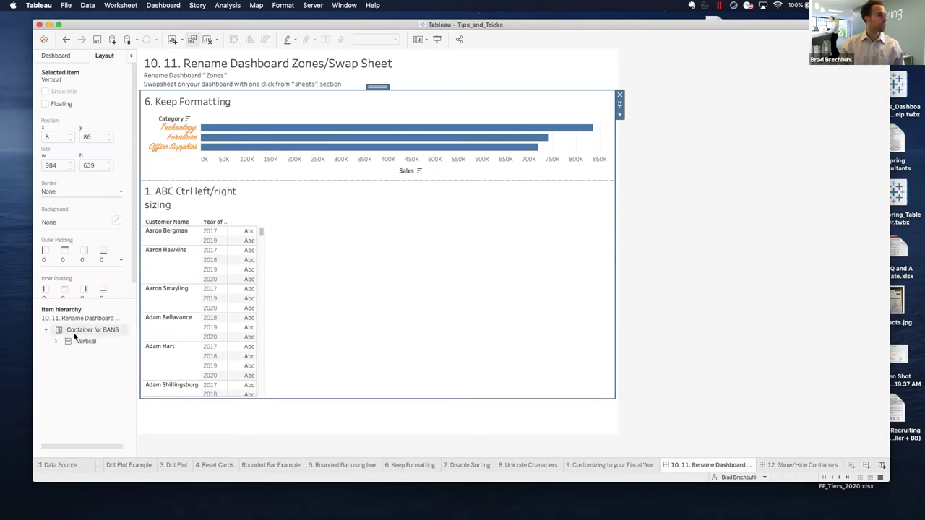
Rename the Vertical container under Container for BANS as Placeholder for WoW Sales and widen the side pane to fit the name.
right_click(88, 343)
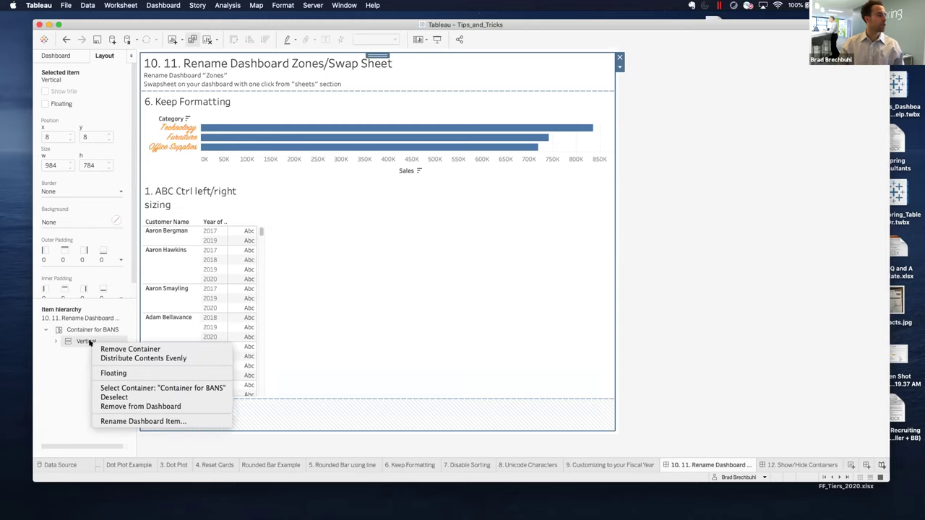
left_click(175, 421)
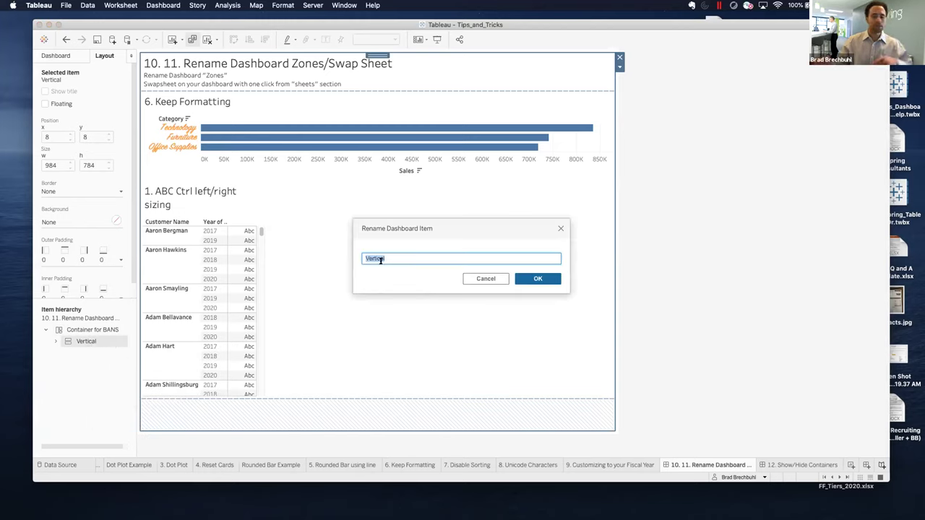
type("Placeholder for W")
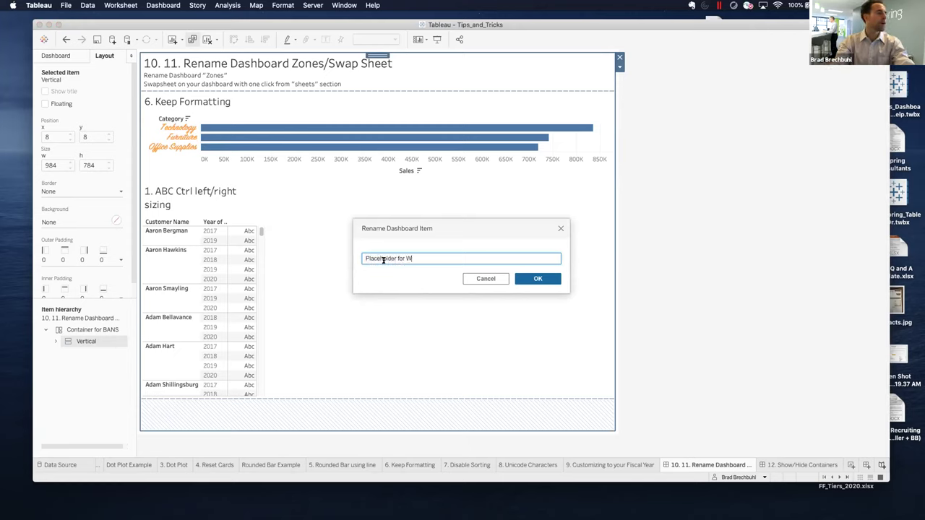
type("oW Sales")
left_click(537, 278)
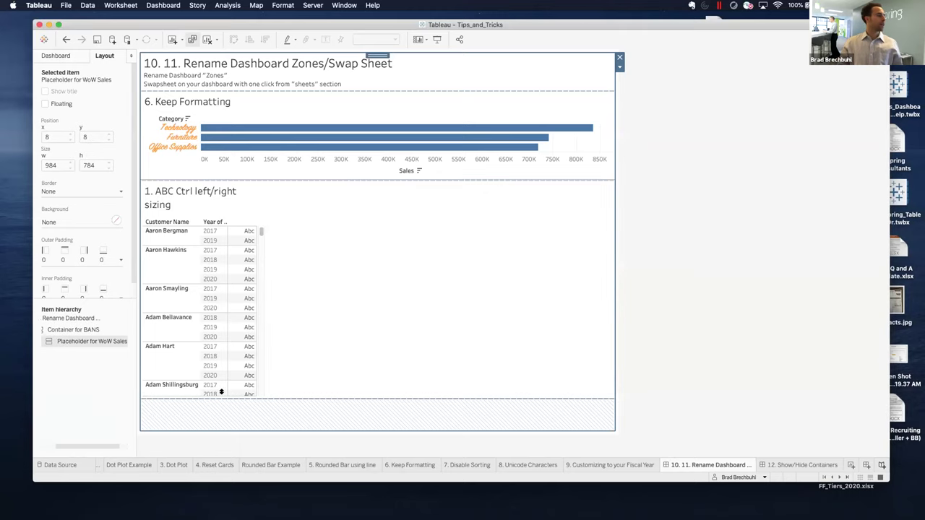
left_click_drag(135, 331, 176, 329)
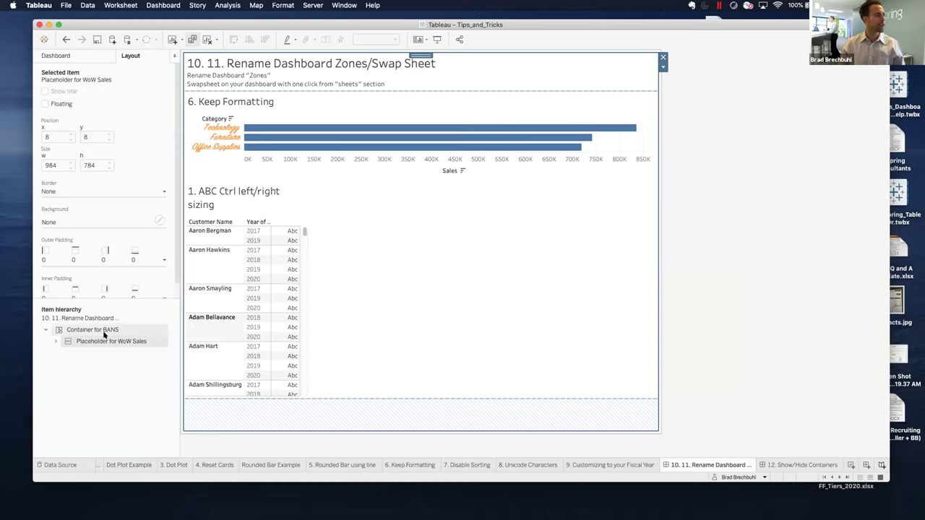
Place the 4. Reset Cards sheet above 1. ABC Ctrl left/right sizing on the dashboard and remove the ABC sheet.
left_click(482, 260)
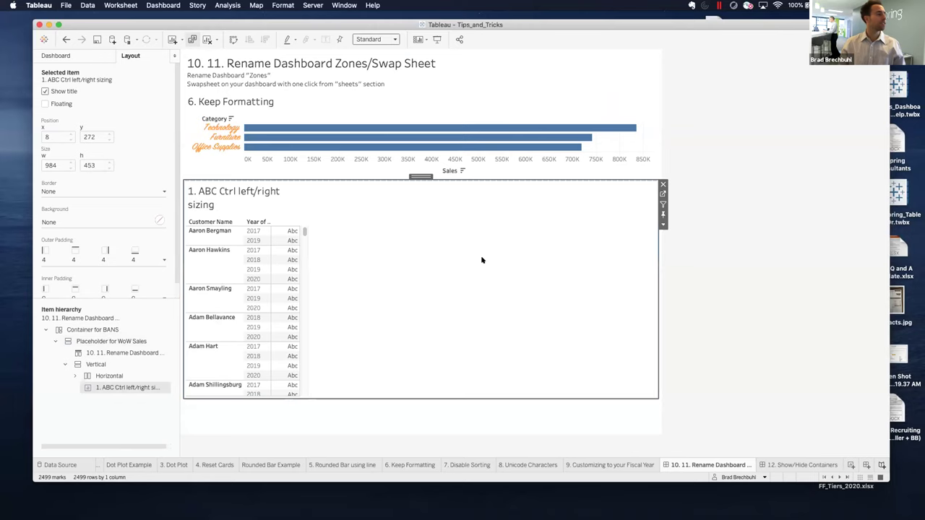
left_click(64, 55)
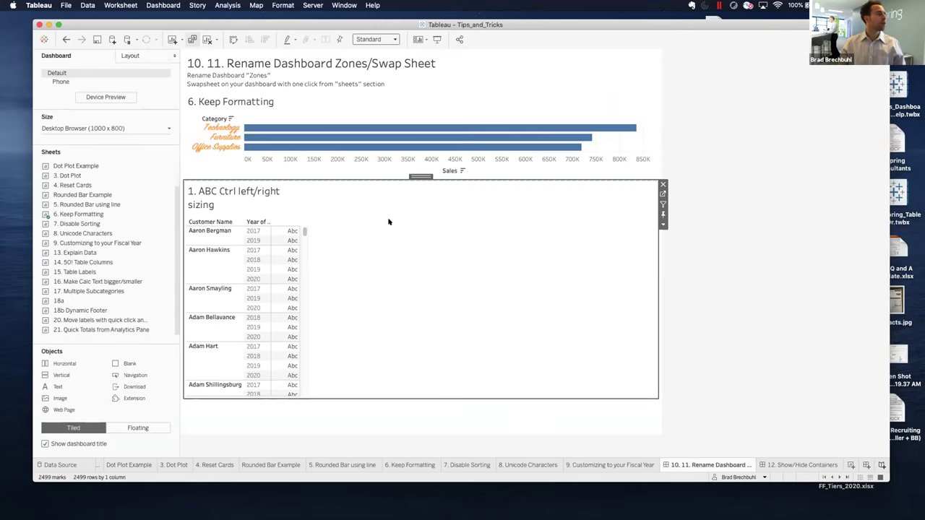
mouse_move(119, 215)
left_click_drag(72, 185, 596, 275)
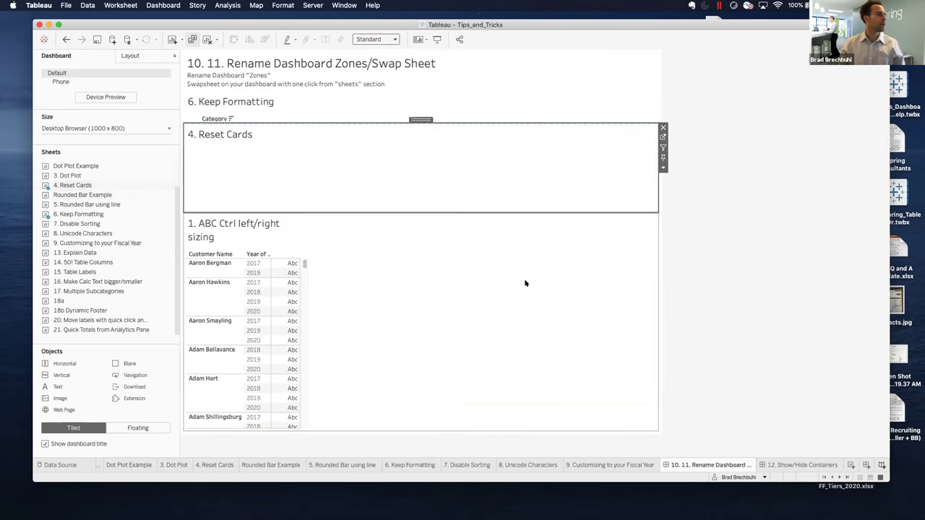
left_click(426, 289)
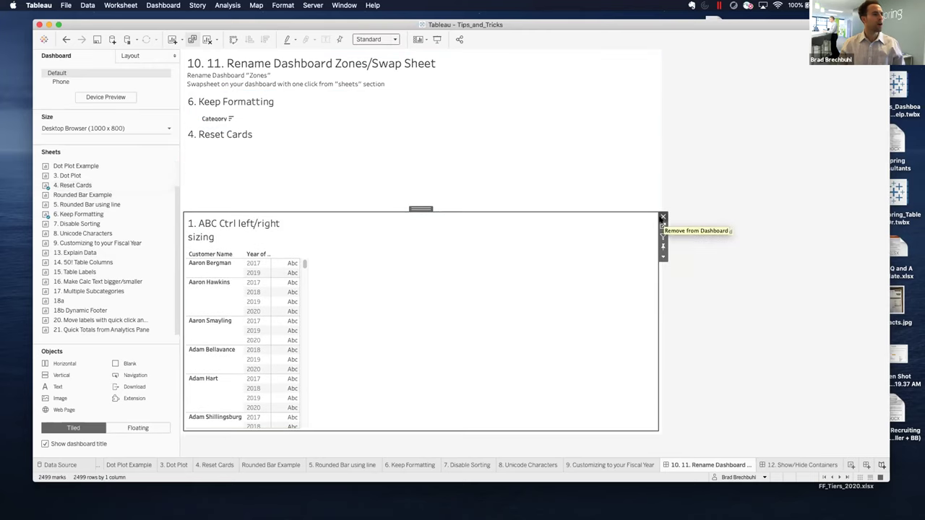
left_click(663, 218)
Swap the 4. Reset Cards sheet on the dashboard for the Rounded Bar Example sheet.
left_click(383, 250)
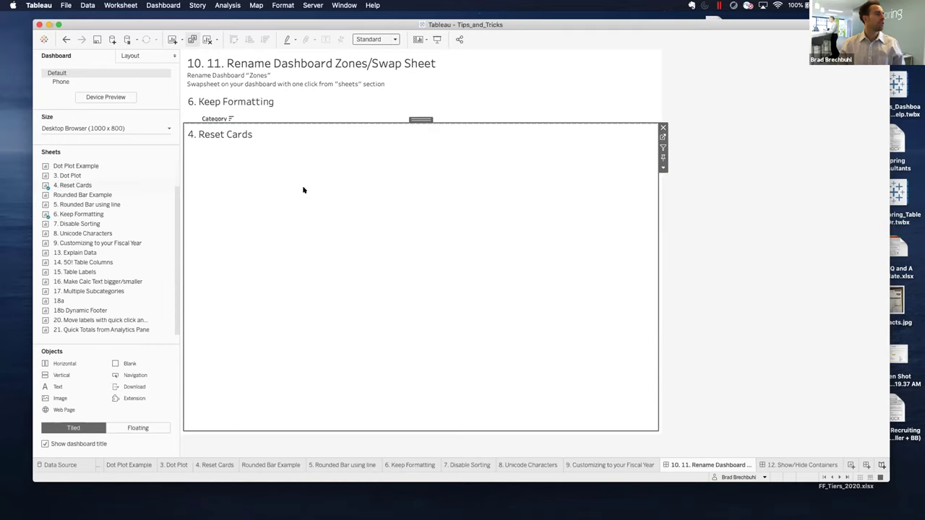
mouse_move(112, 223)
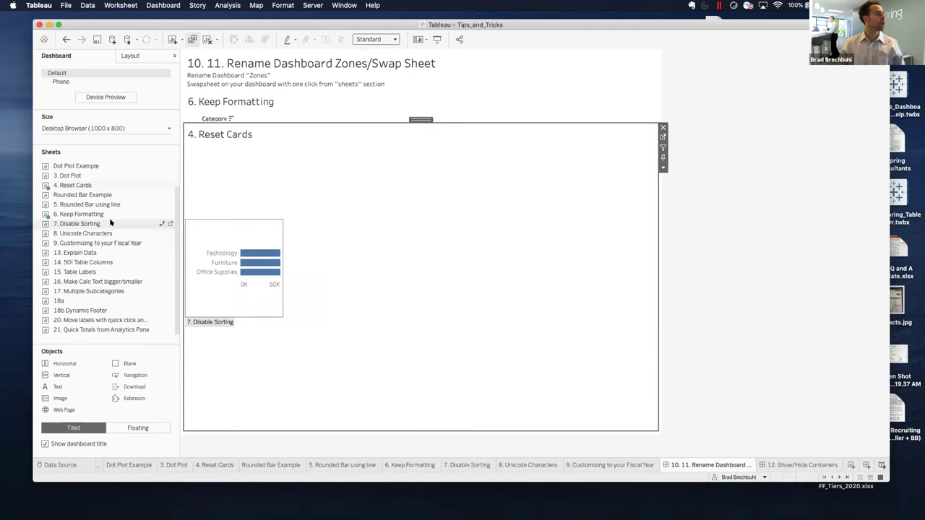
mouse_move(158, 195)
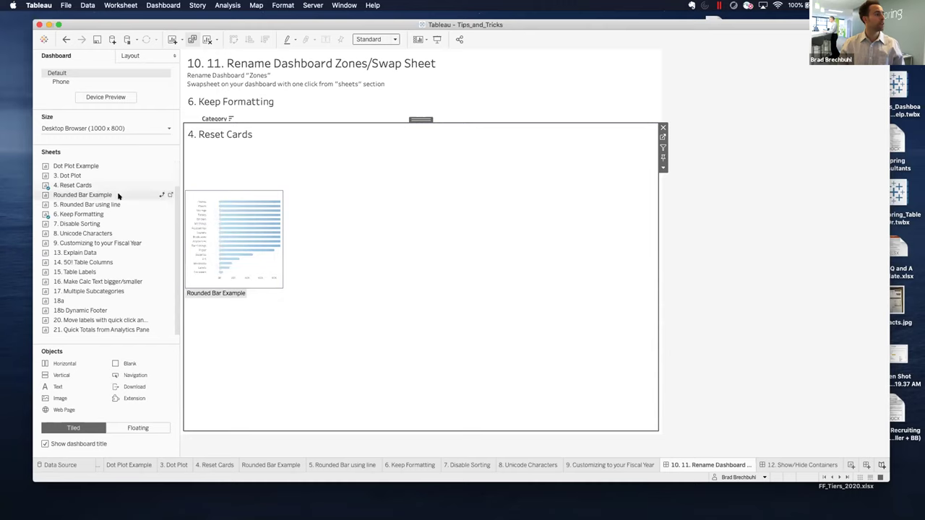
left_click(160, 195)
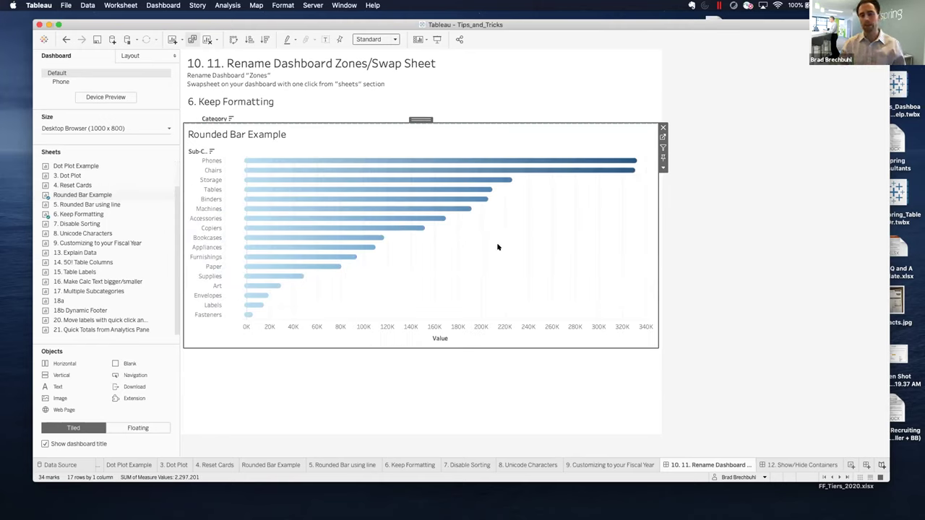
Open the 12. Show/Hide Containers dashboard and make the container holding the Order Date filter and Segment legend floating.
left_click(802, 464)
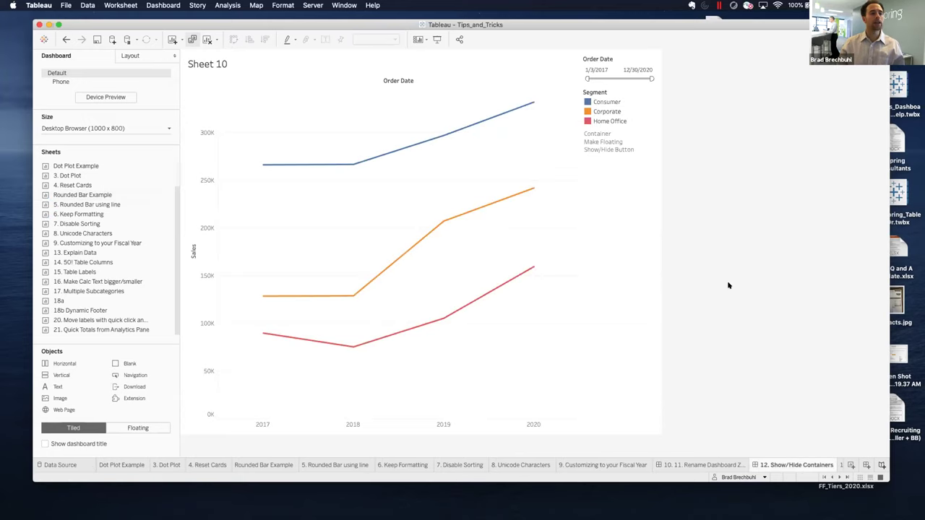
double_click(618, 90)
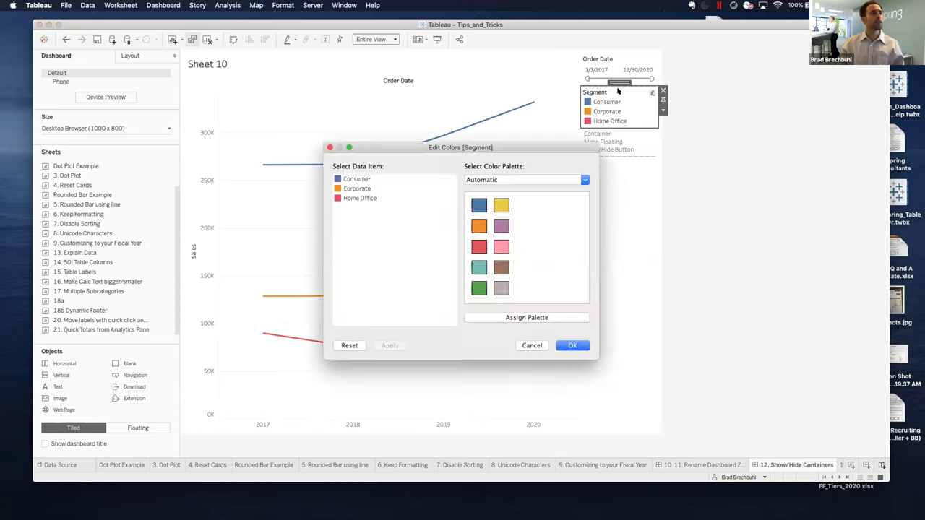
left_click(531, 345)
left_click(614, 78)
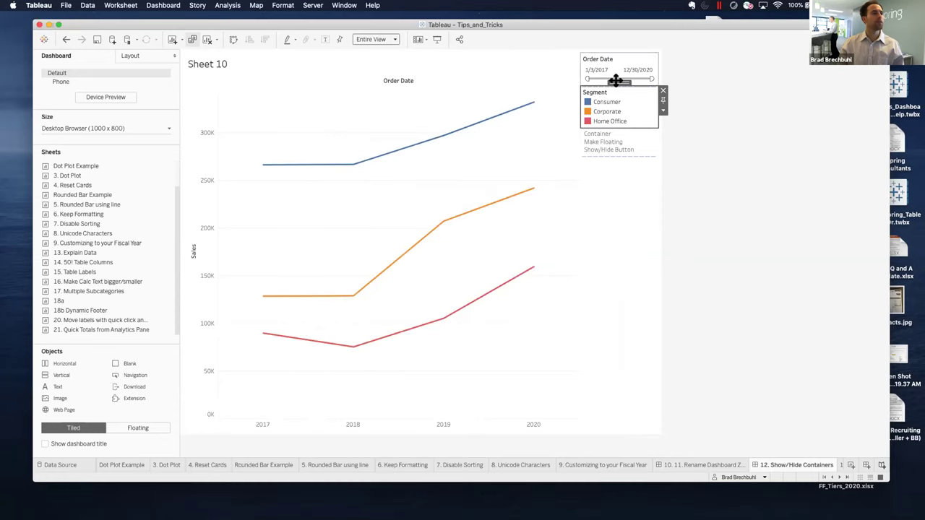
double_click(616, 80)
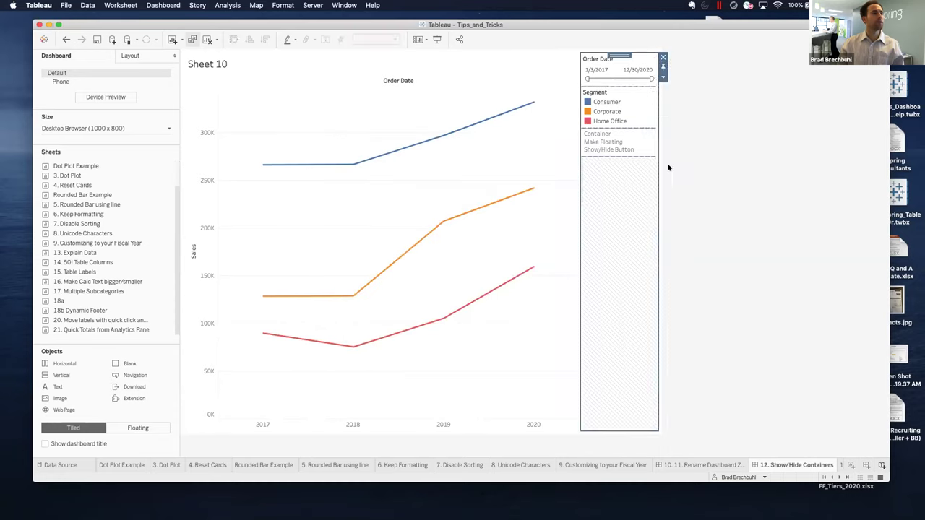
left_click(663, 77)
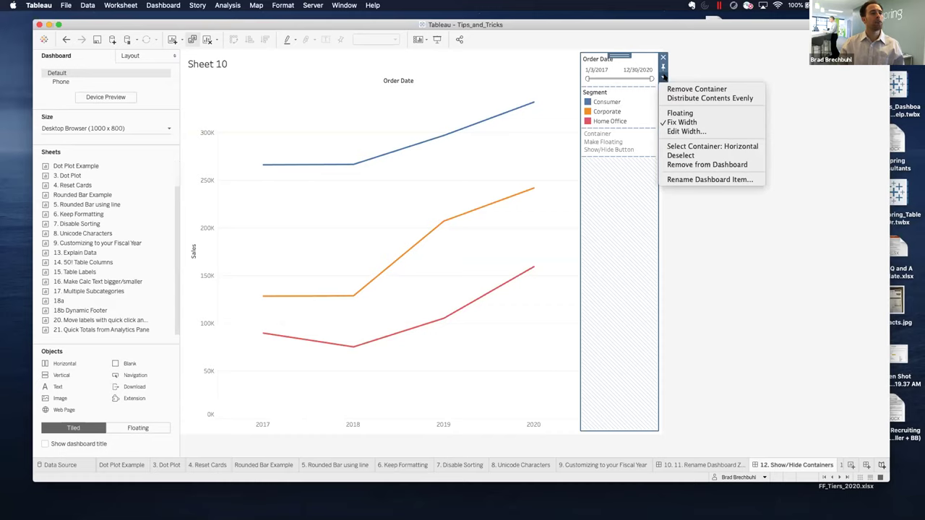
left_click(679, 113)
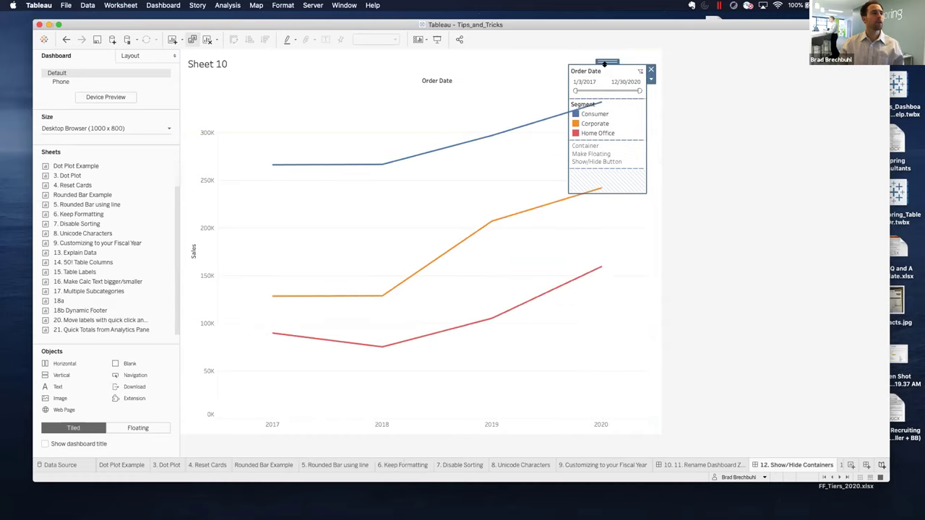
Shift the floating container holding the Order Date filter and Segment legend slightly and add a show/hide button to it.
left_click_drag(591, 65, 581, 61)
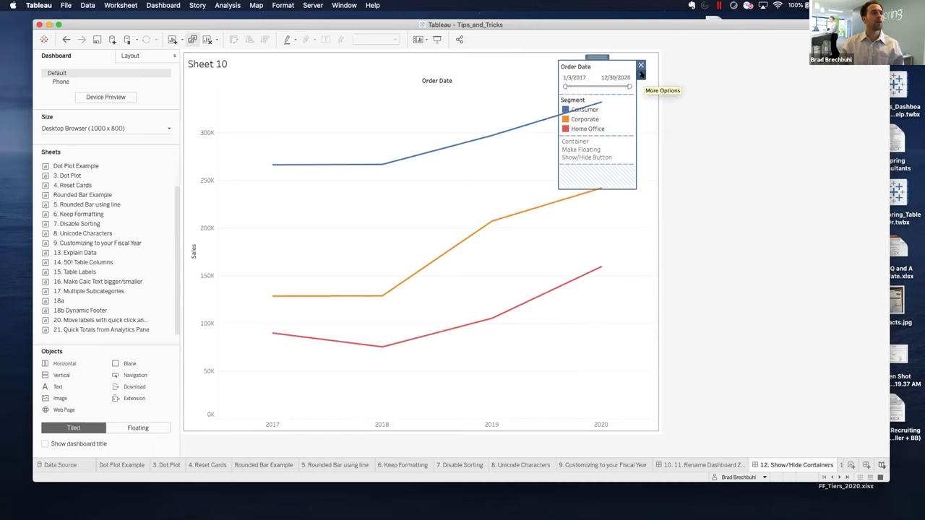
left_click(640, 74)
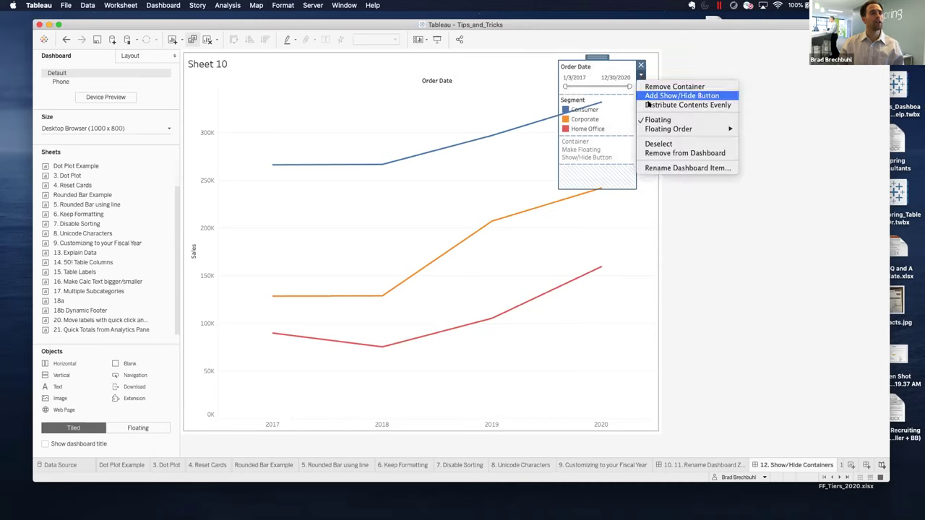
left_click(699, 96)
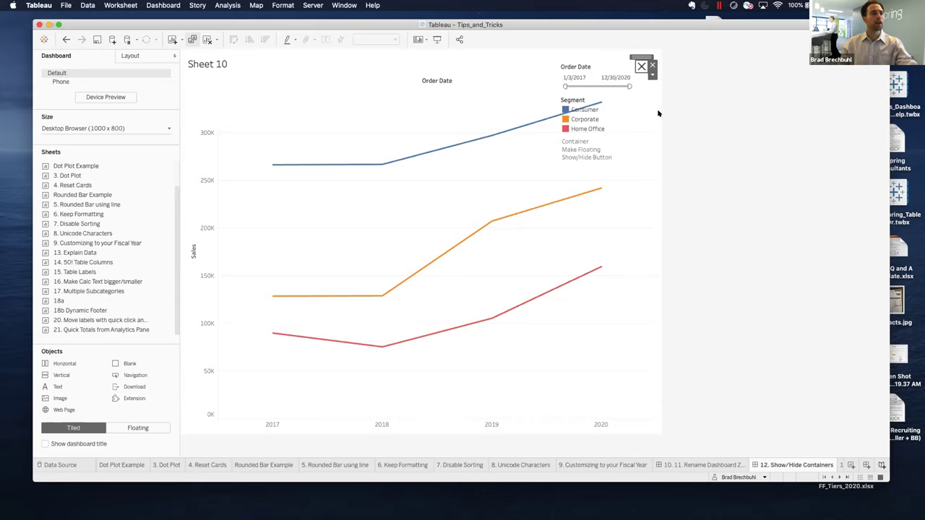
Test the new show/hide button by hiding and showing the floating container several times.
left_click(638, 67)
left_click(639, 67)
left_click(638, 68)
left_click(638, 67)
left_click(639, 67)
left_click(638, 67)
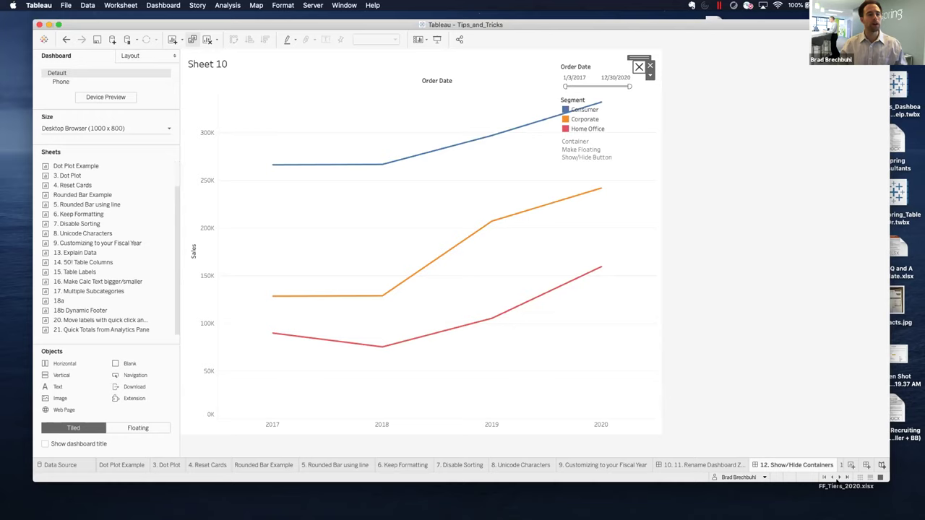
Open the 13. Explain Data sheet and run Explain Data on the customer mark with the highest profit.
left_click(836, 476)
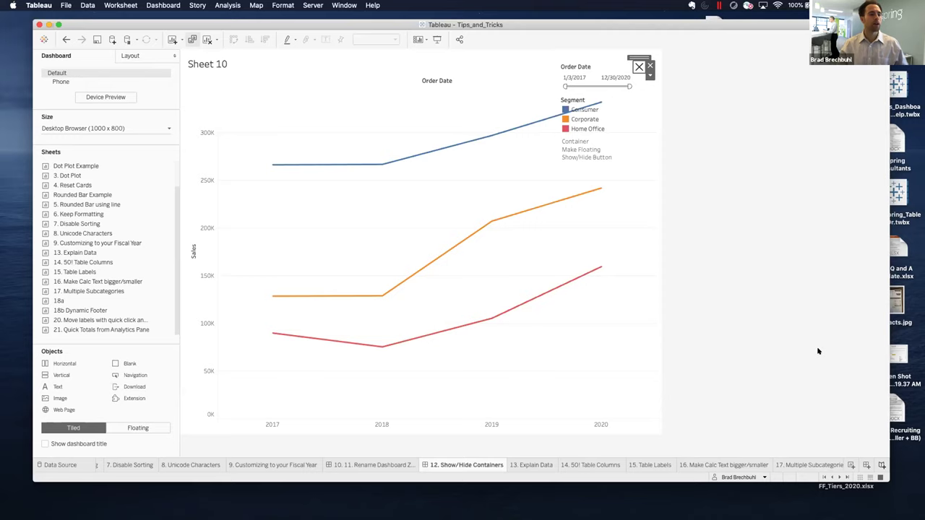
left_click(534, 465)
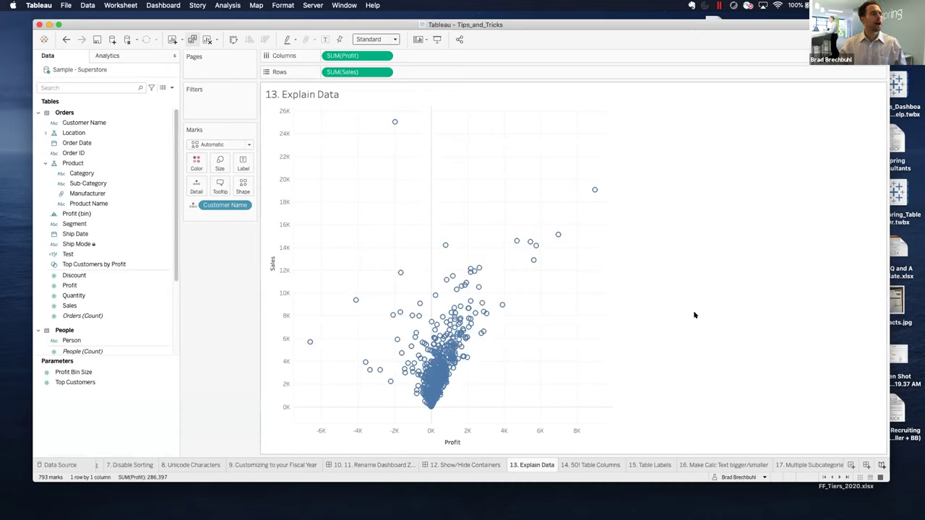
left_click(593, 190)
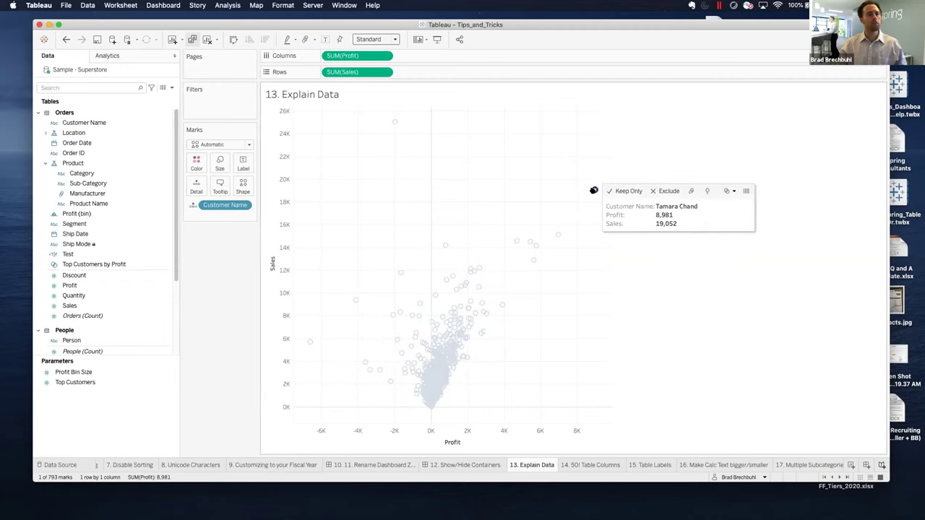
left_click(706, 191)
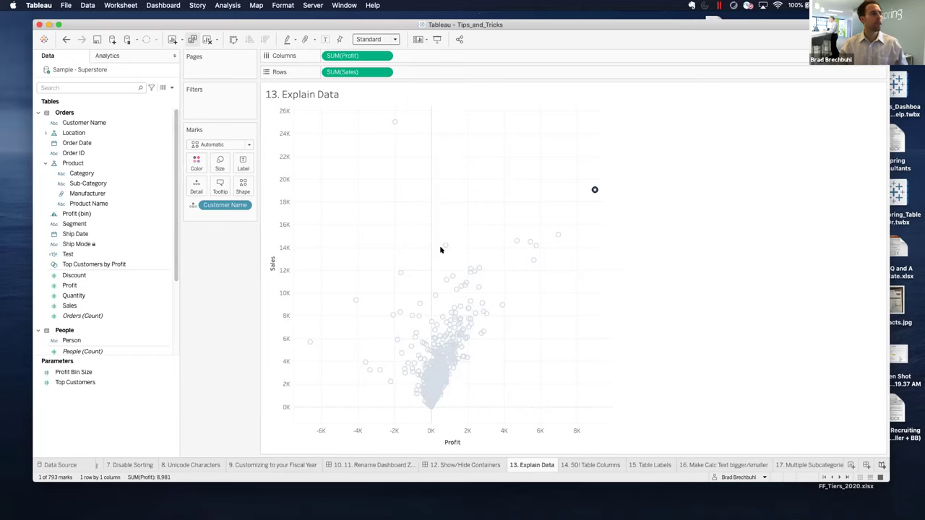
Move the Explain Data window upward and enlarge it so that the explanations and chart fit.
left_click_drag(492, 137, 483, 92)
left_click_drag(642, 335, 776, 408)
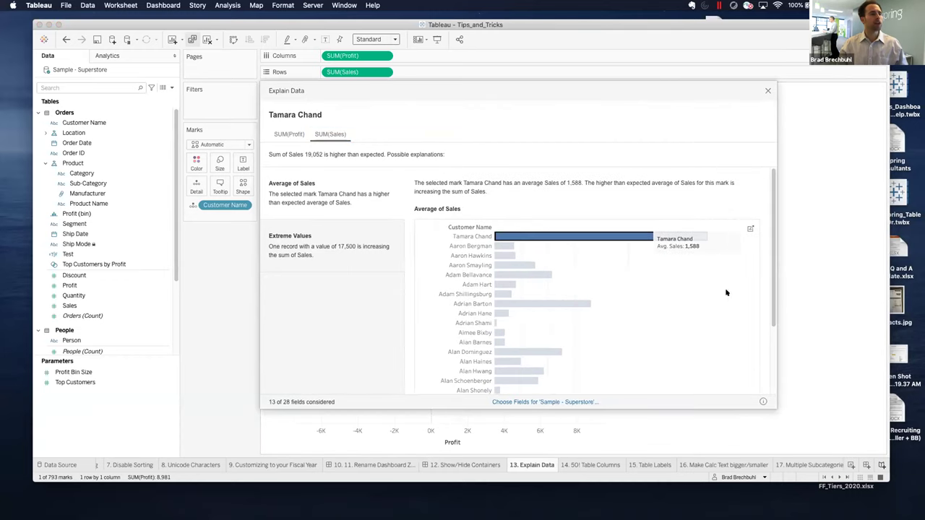
left_click_drag(775, 296, 779, 299)
Examine the possible explanations for the customer's SUM(Sales) and SUM(Profit), including the average comparison charts, and close Explain Data.
scroll(776, 298, "down", 3)
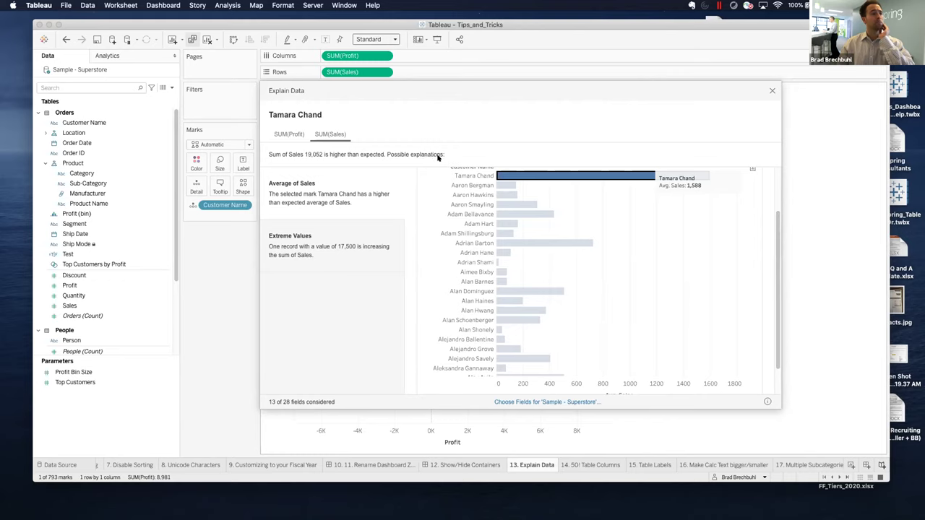
scroll(762, 262, "up", 3)
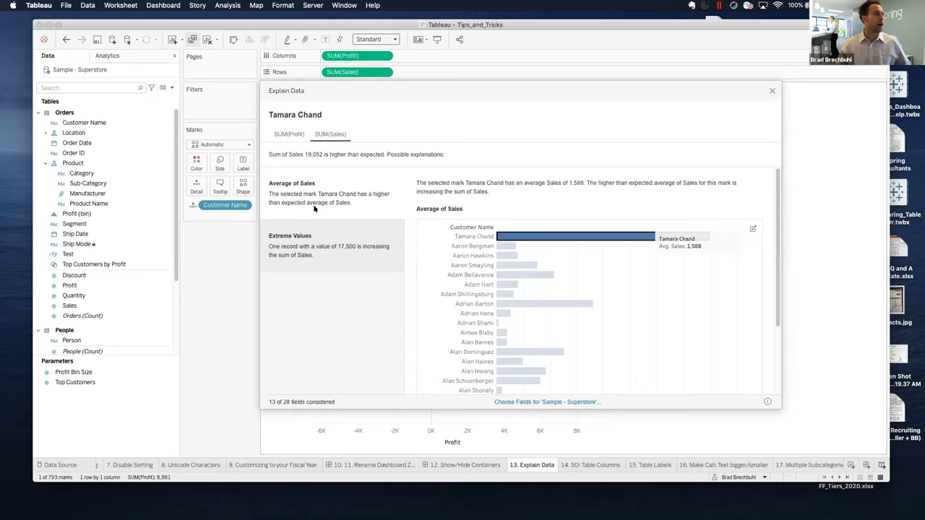
left_click(288, 135)
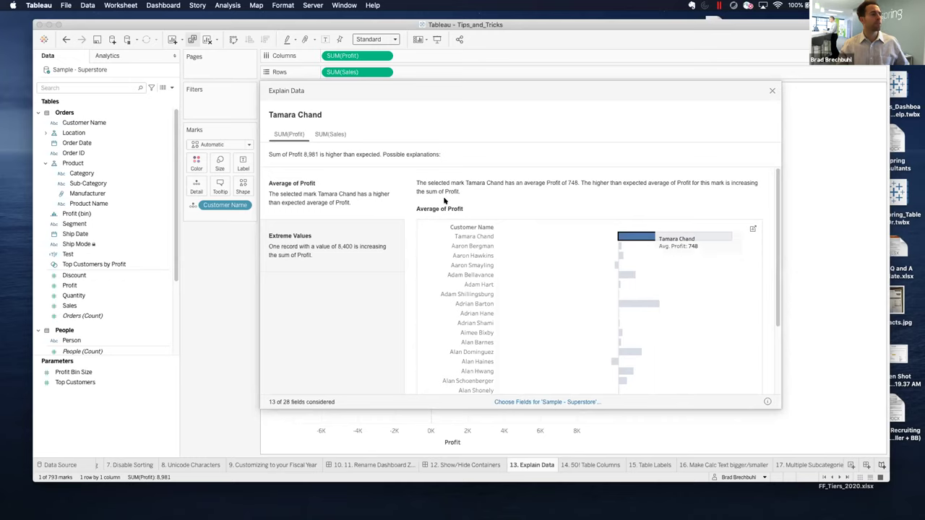
left_click(323, 135)
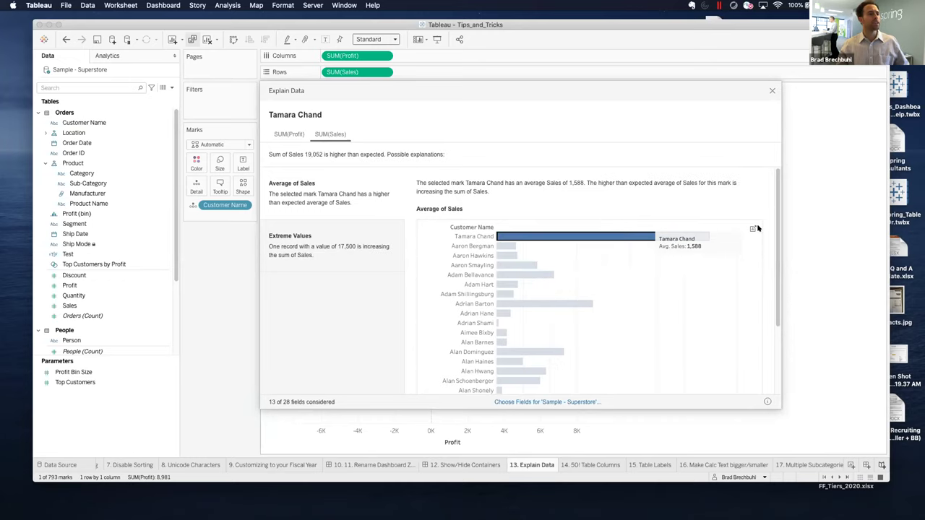
scroll(777, 275, "down", 3)
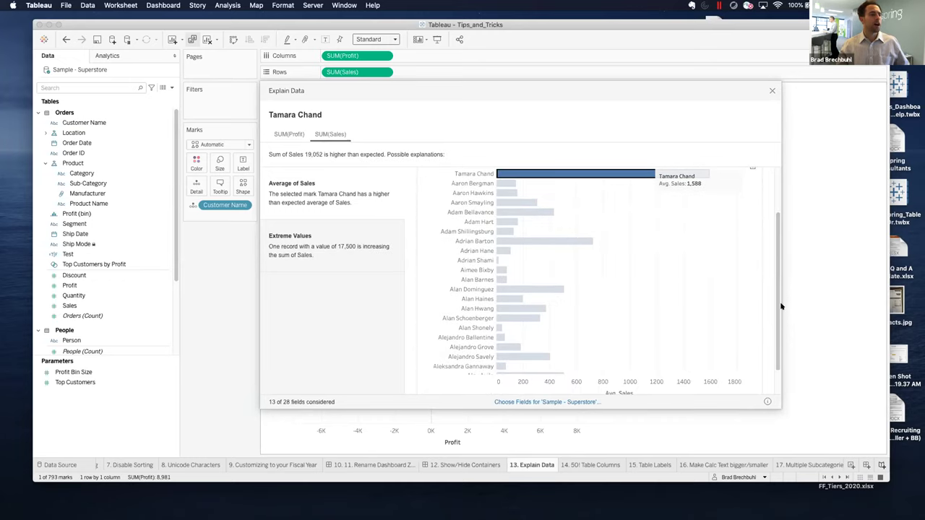
scroll(779, 289, "up", 4)
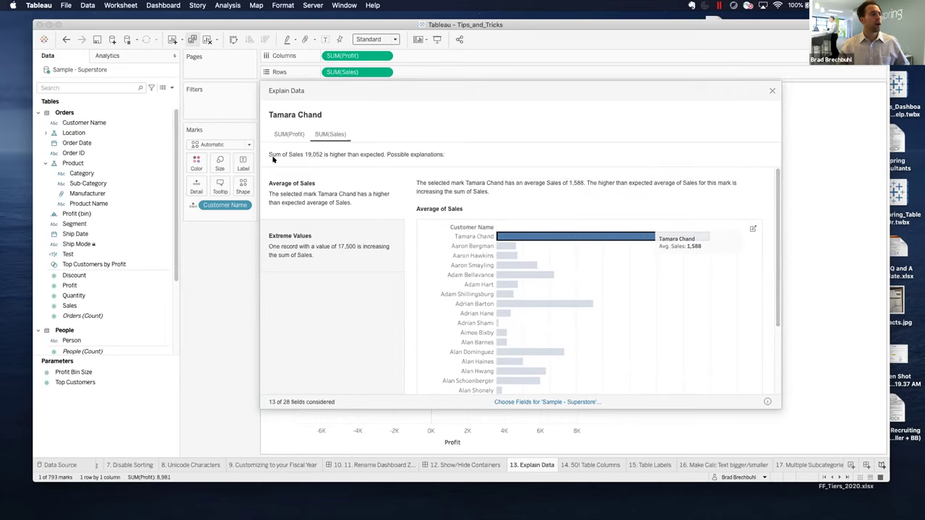
mouse_move(309, 152)
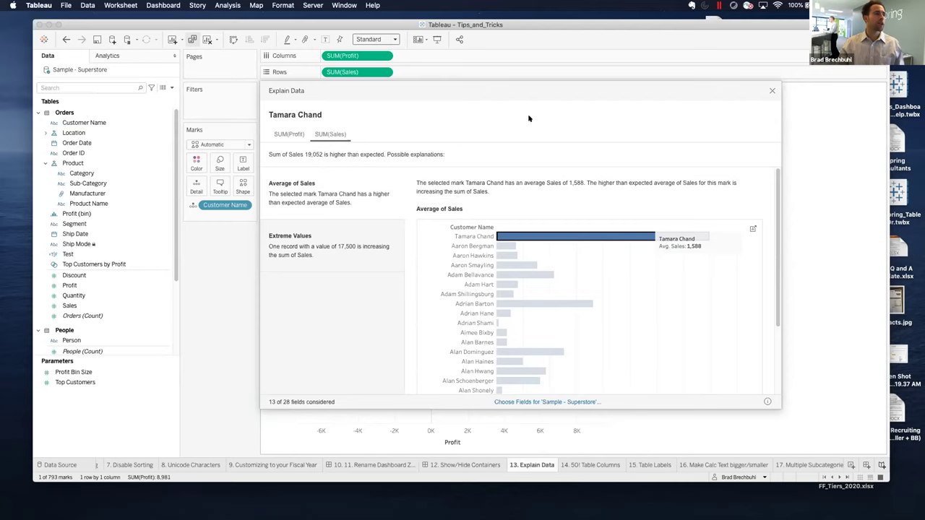
left_click(771, 90)
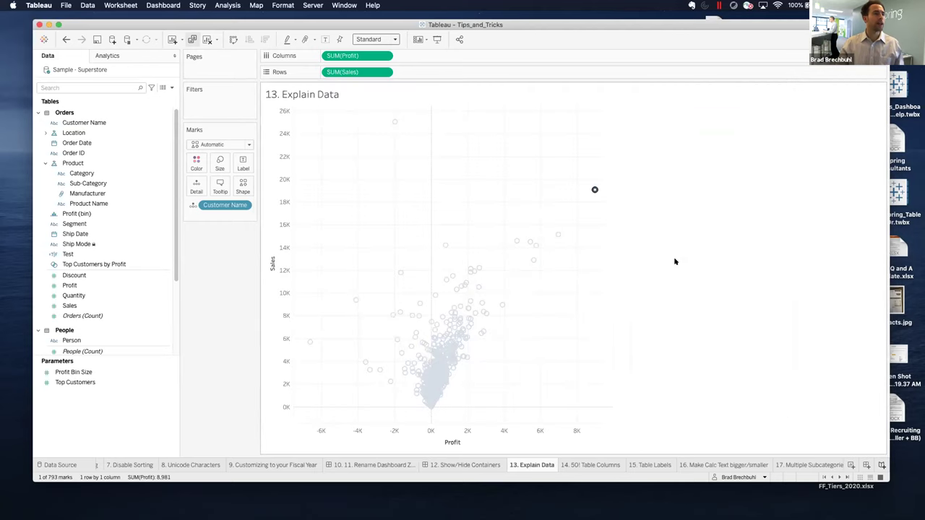
Run Explain Data on the customer mark with the second-highest profit and close its window.
left_click(557, 234)
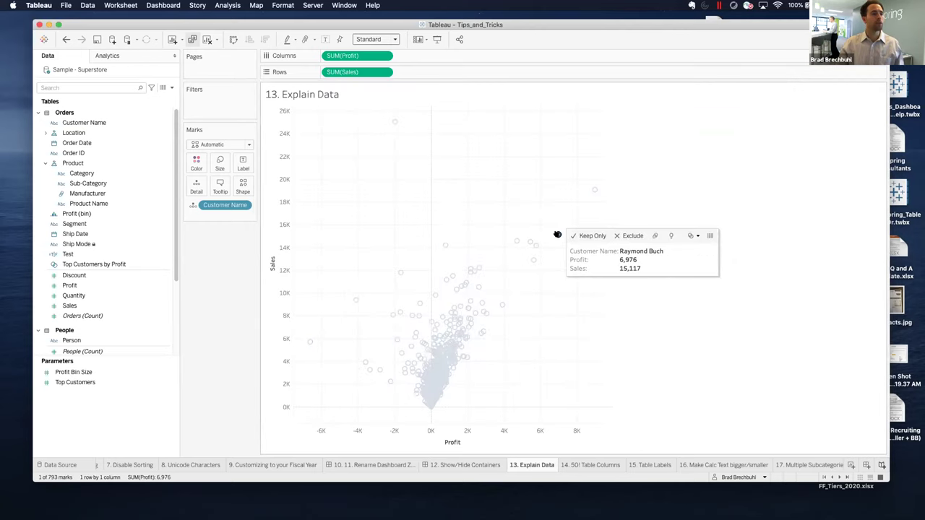
left_click(669, 235)
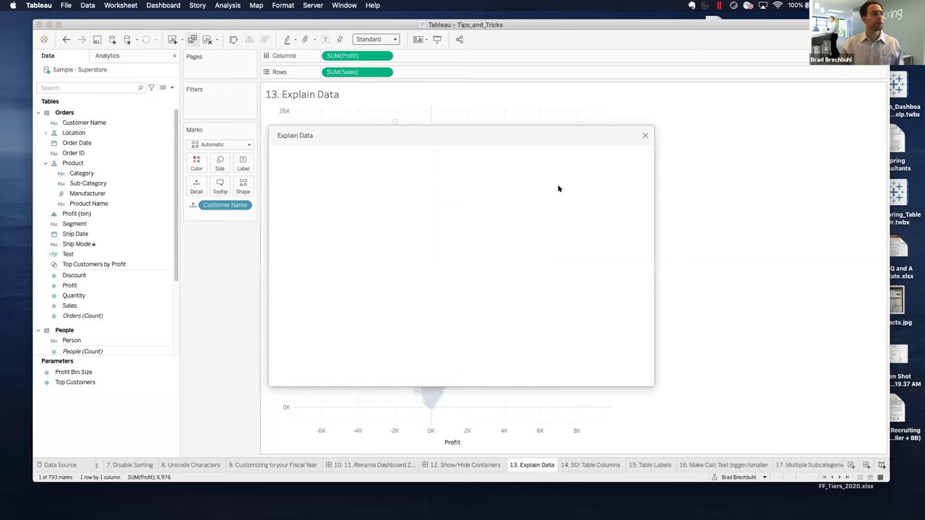
left_click(645, 137)
Select the two highest-profit customer marks together, inspect the highest-profit mark alone, and clear the selection.
left_click_drag(599, 162, 545, 252)
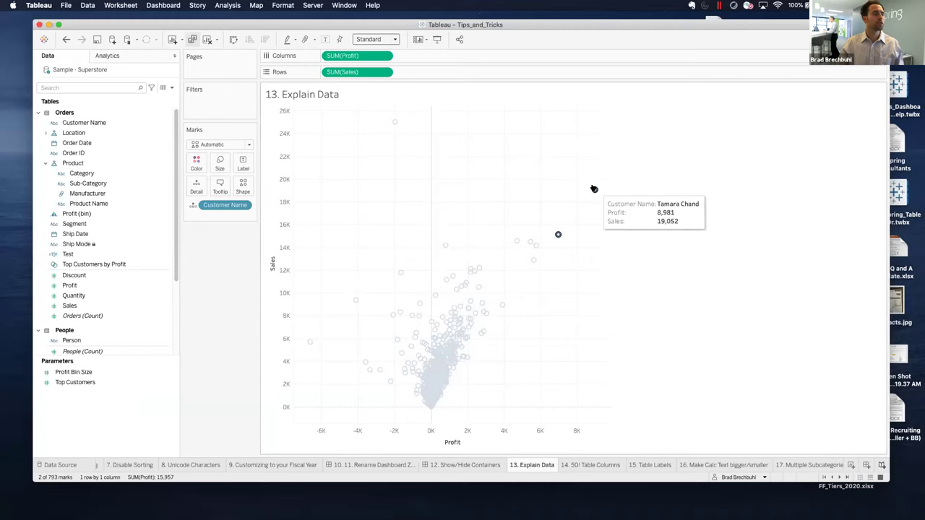
left_click(742, 212)
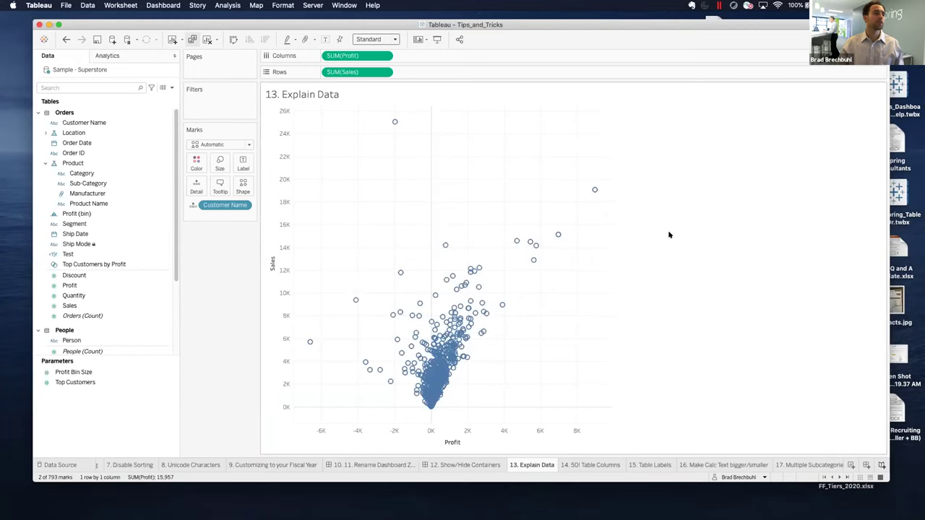
left_click(595, 190)
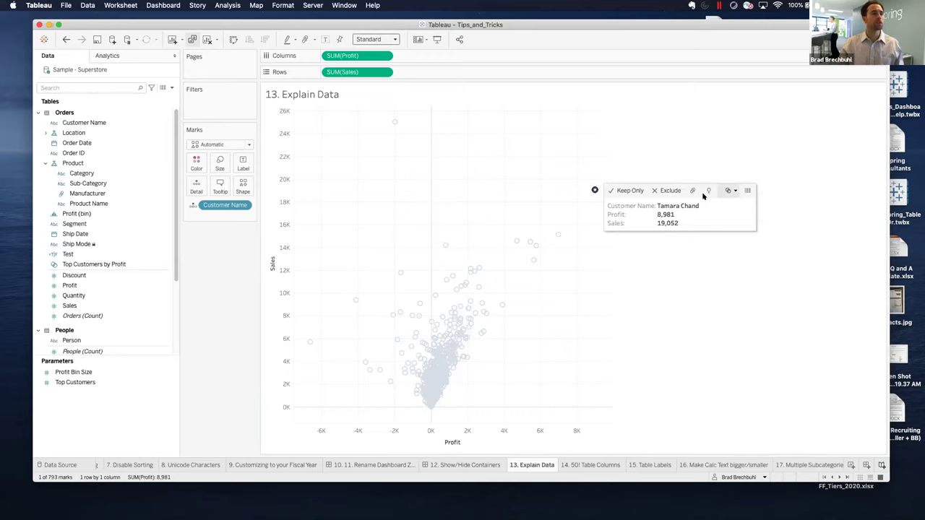
left_click(735, 144)
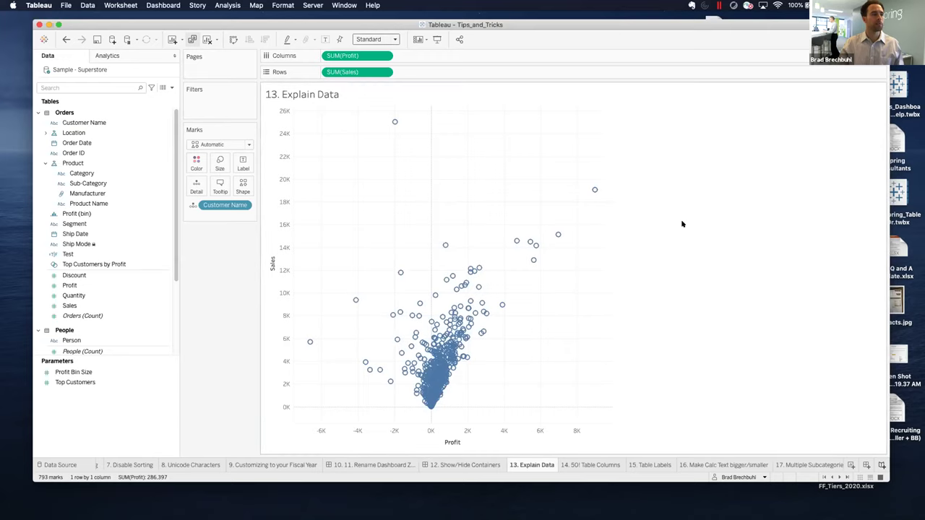
Open the 14. 50! Table Columns sheet and display its advanced table layout options.
left_click(596, 466)
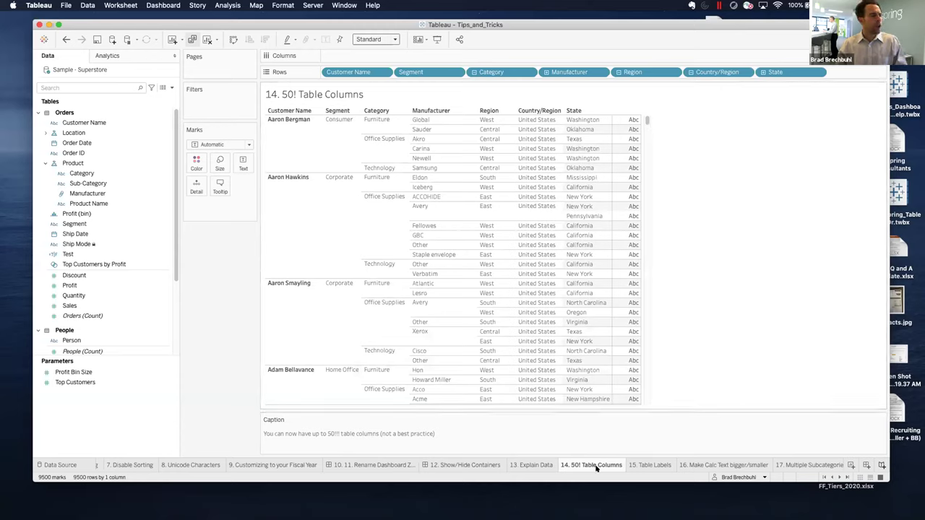
mouse_move(596, 468)
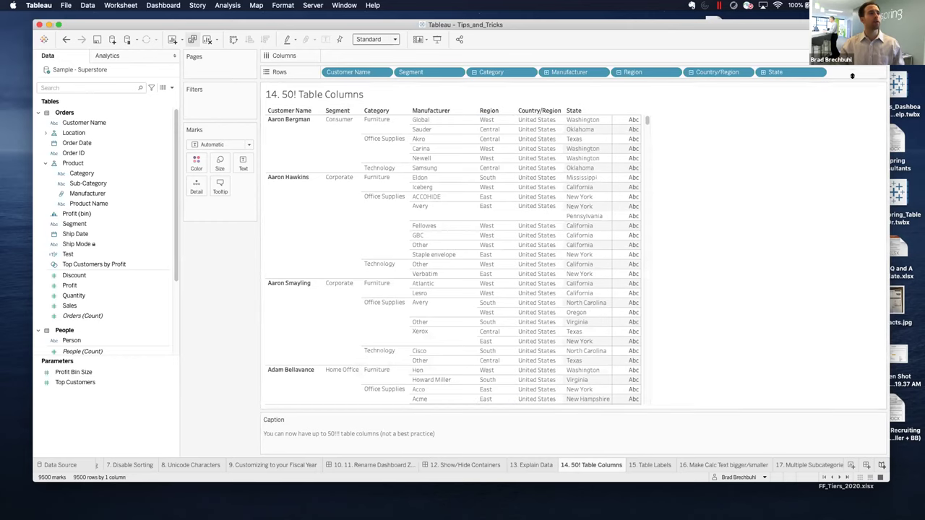
left_click(228, 5)
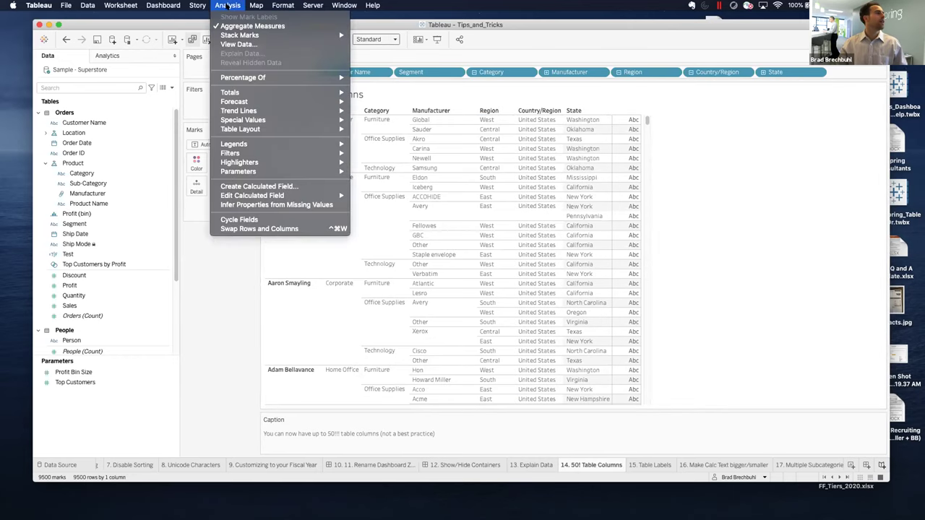
mouse_move(266, 128)
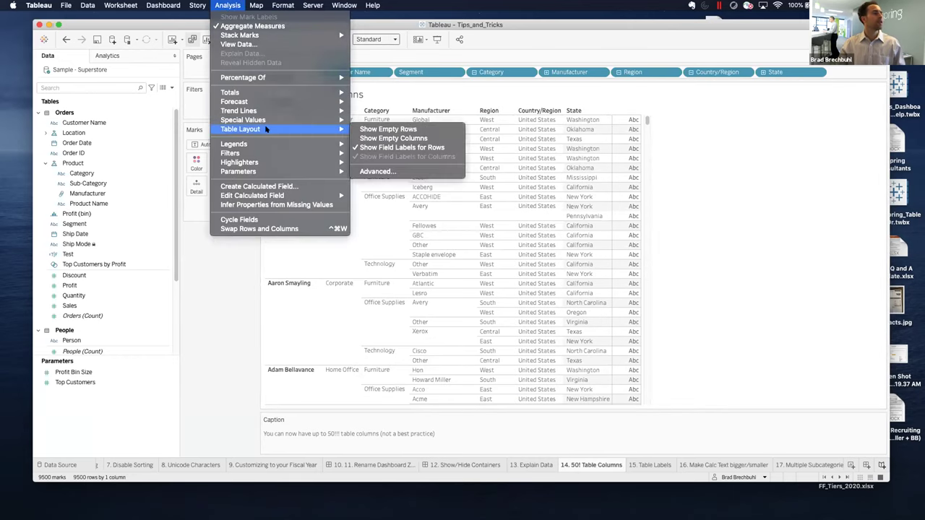
left_click(383, 172)
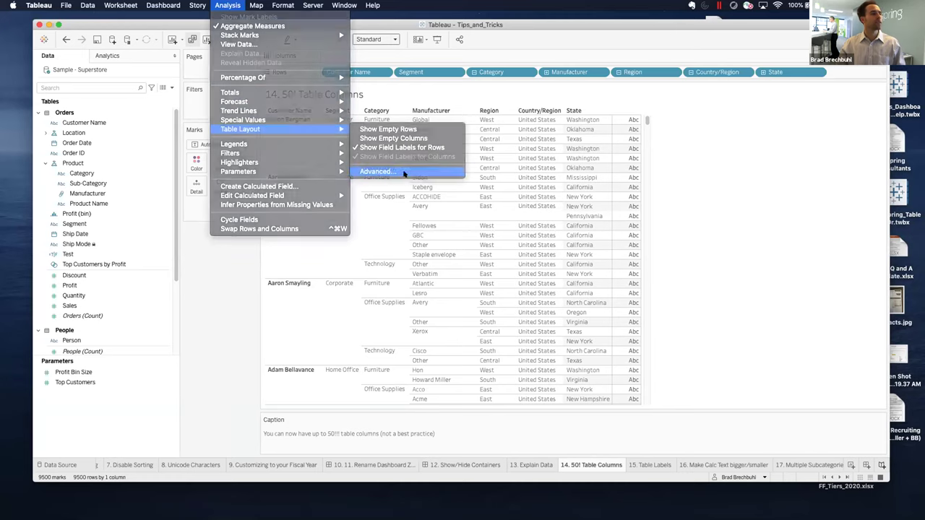
Check the maximum levels of row labels and of horizontal row labels, and accept the table options.
double_click(375, 231)
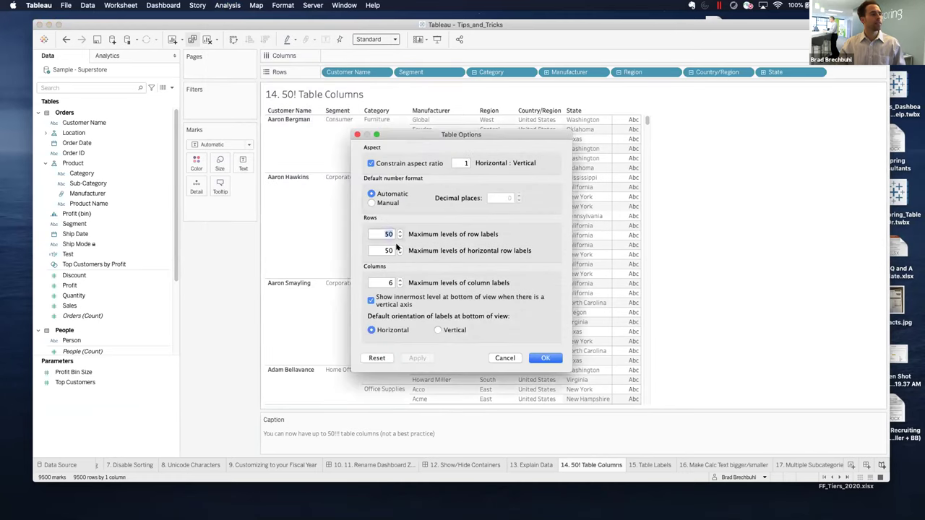
left_click(378, 234)
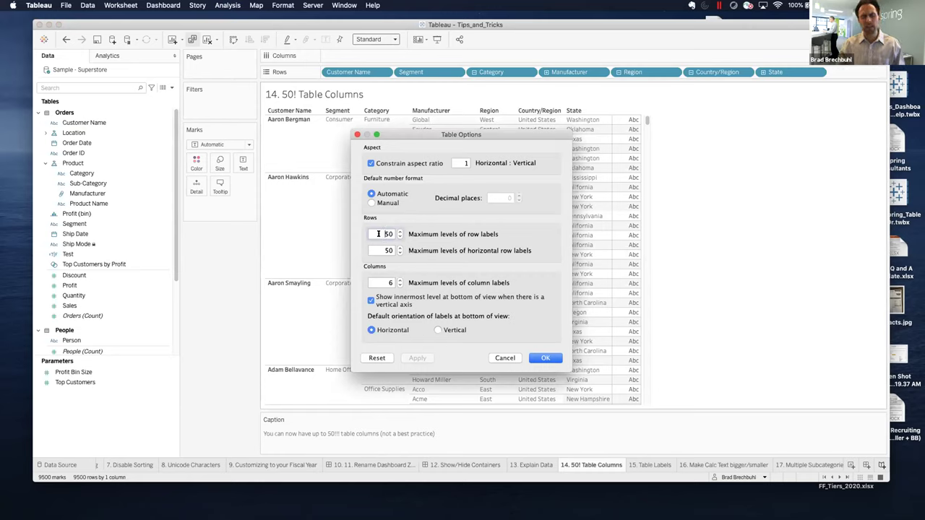
left_click_drag(379, 232, 393, 230)
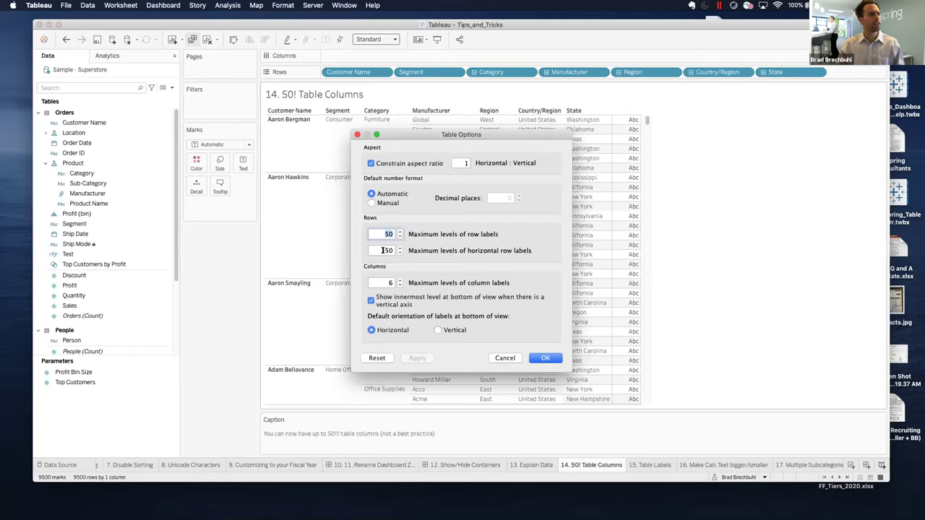
double_click(388, 250)
double_click(388, 234)
left_click(549, 359)
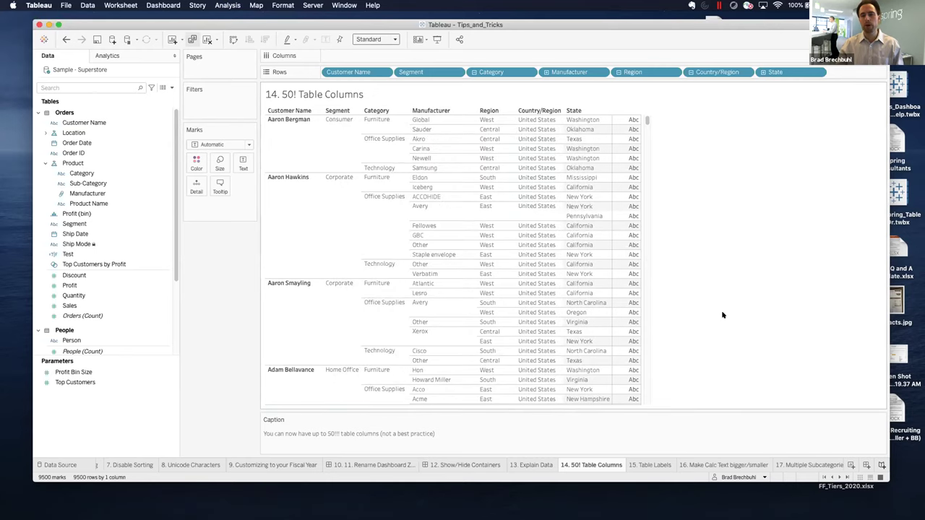
On the 15. Table Labels sheet, turn off showing the innermost level at the bottom of the view in the advanced table options and apply.
left_click(650, 464)
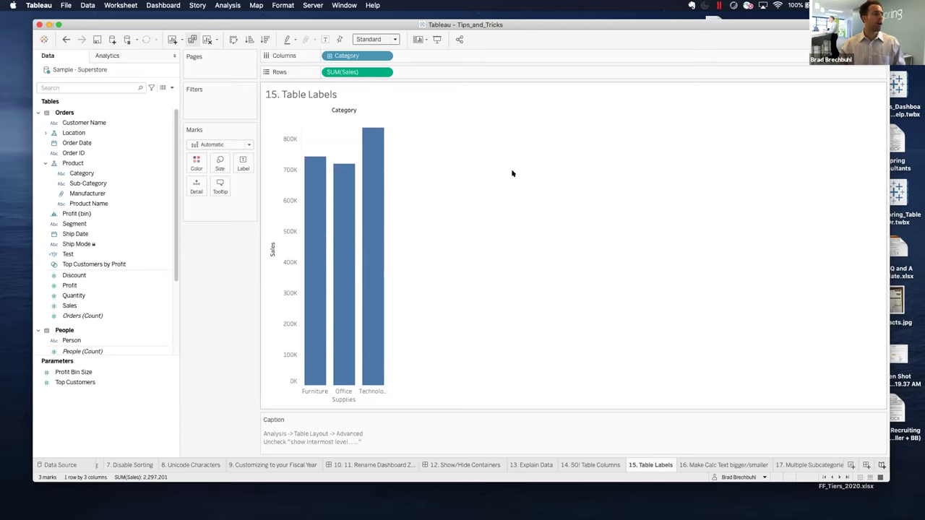
left_click(226, 6)
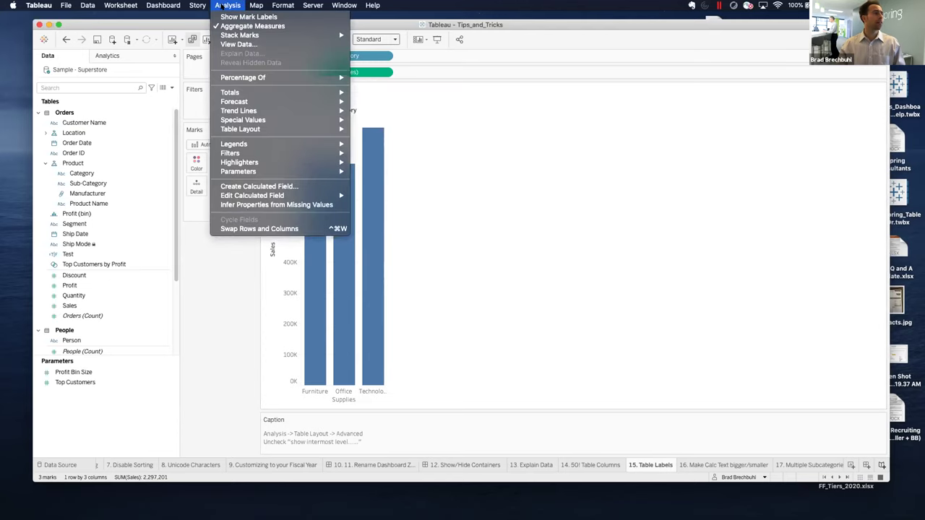
mouse_move(280, 127)
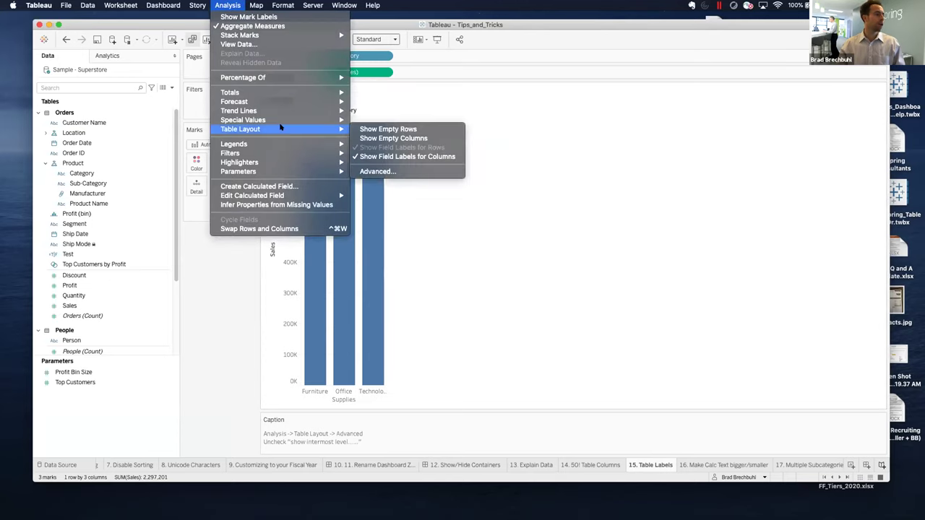
left_click(377, 171)
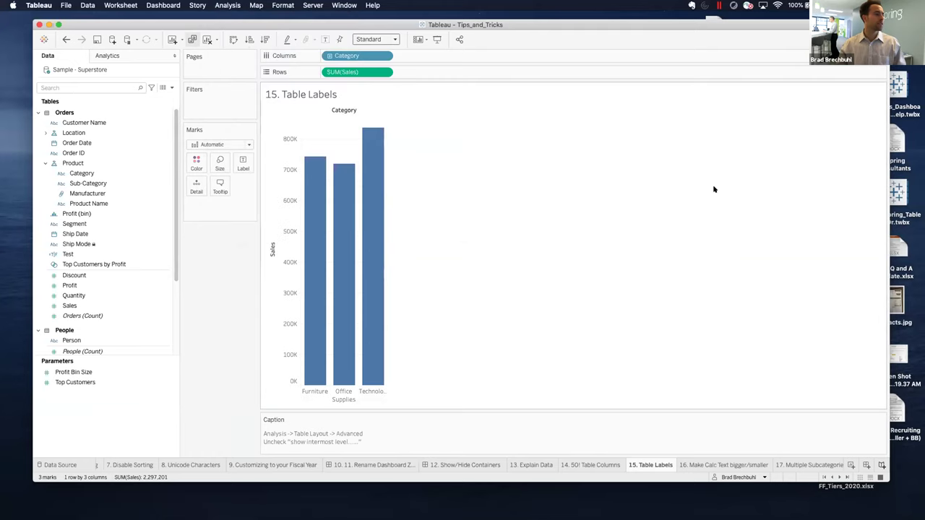
left_click_drag(518, 136, 566, 111)
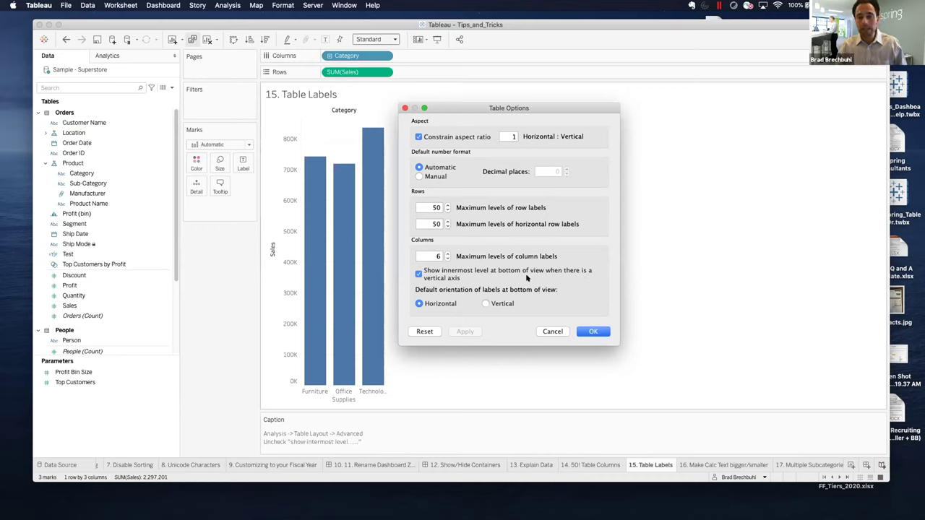
left_click(417, 273)
left_click(467, 332)
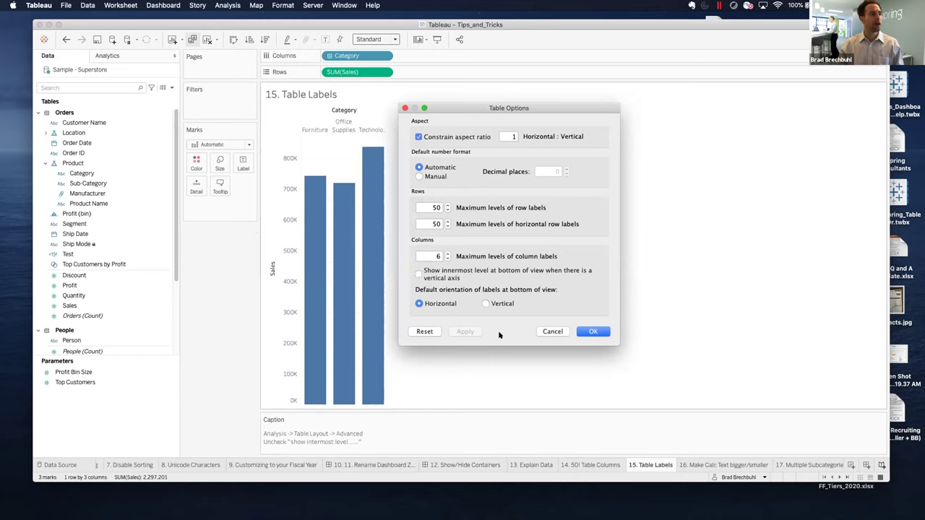
left_click_drag(533, 105, 620, 92)
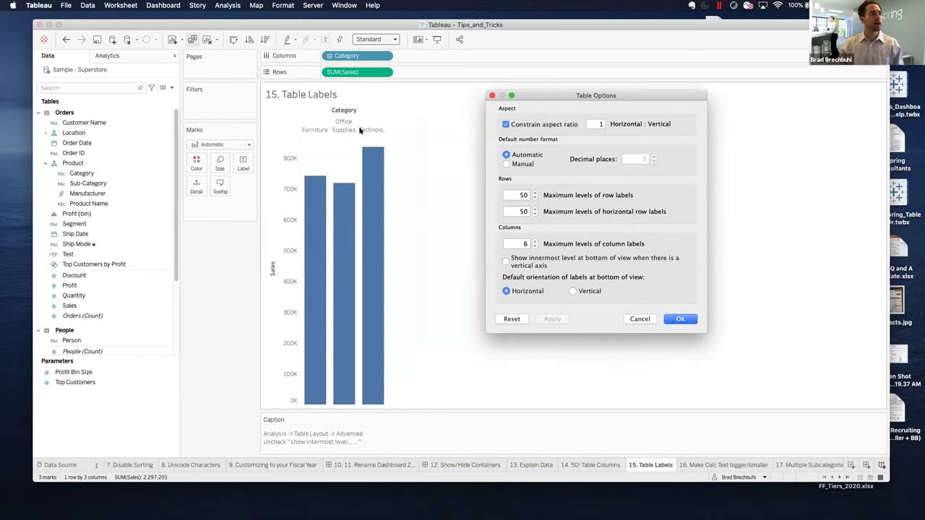
Apply the innermost-level-at-bottom option again for comparison, switch it back off, and accept the table options.
left_click(506, 262)
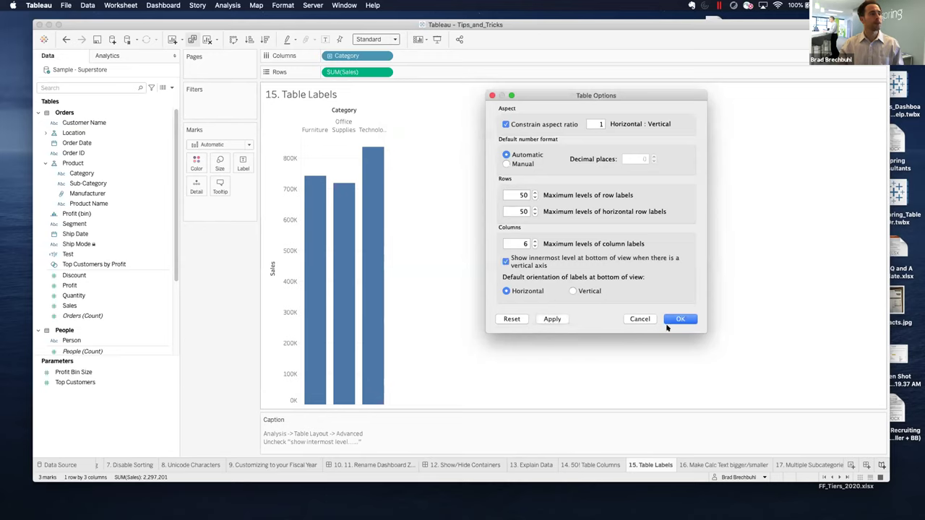
left_click(553, 319)
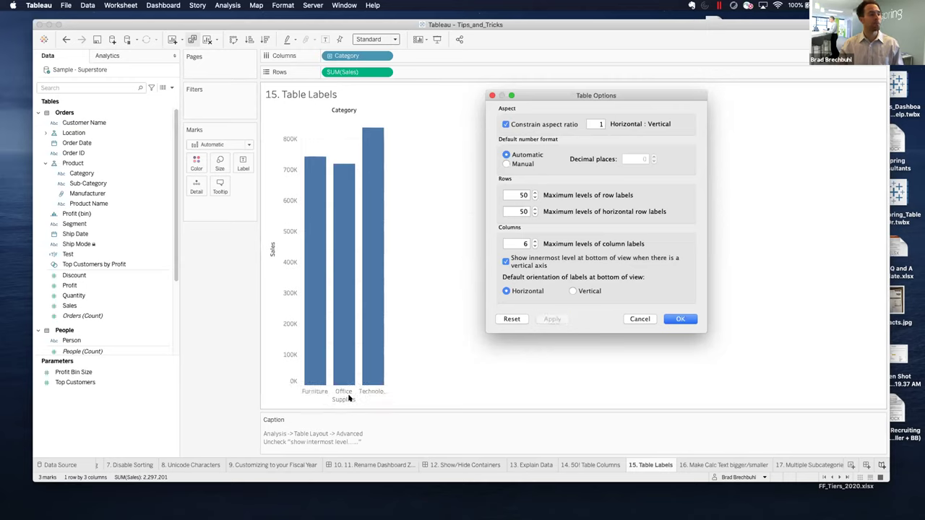
left_click(504, 262)
left_click(553, 319)
left_click(680, 319)
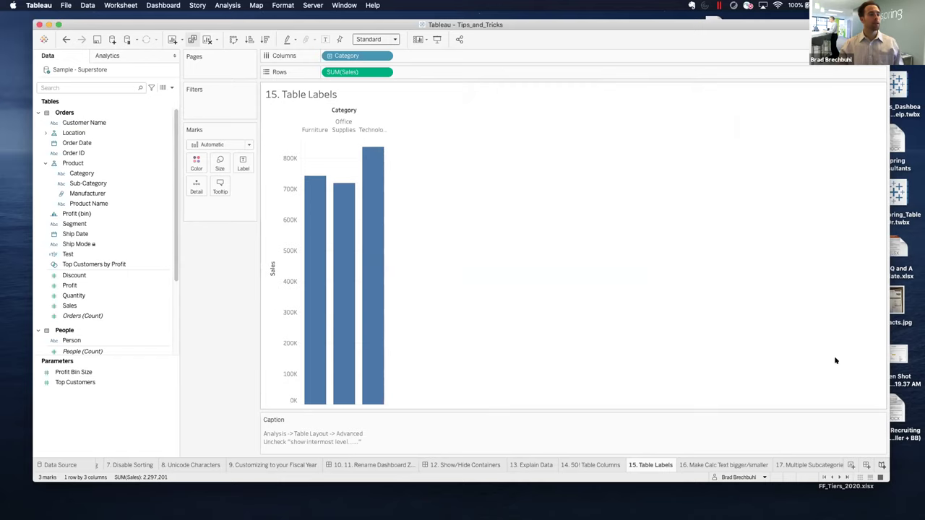
On the 16. Make Calc Text bigger/smaller sheet, start a calculated field containing "zoom in here" and enlarge its editor window.
left_click(718, 465)
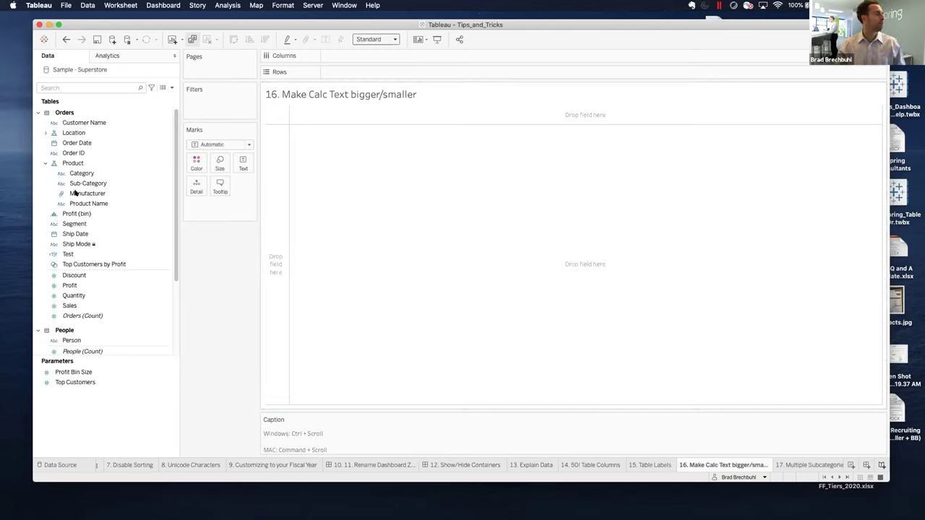
right_click(74, 152)
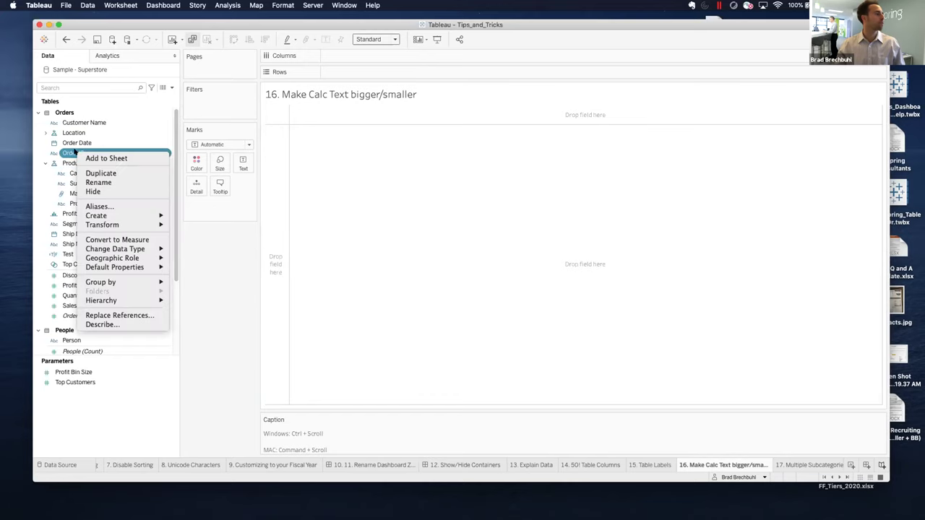
left_click(169, 87)
left_click(171, 88)
left_click(94, 97)
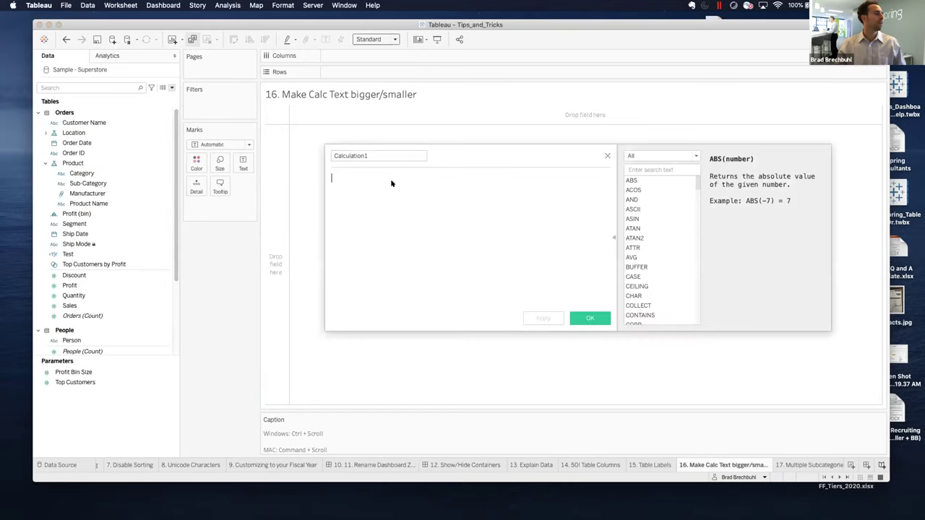
type("zoom in here")
left_click_drag(326, 152, 260, 118)
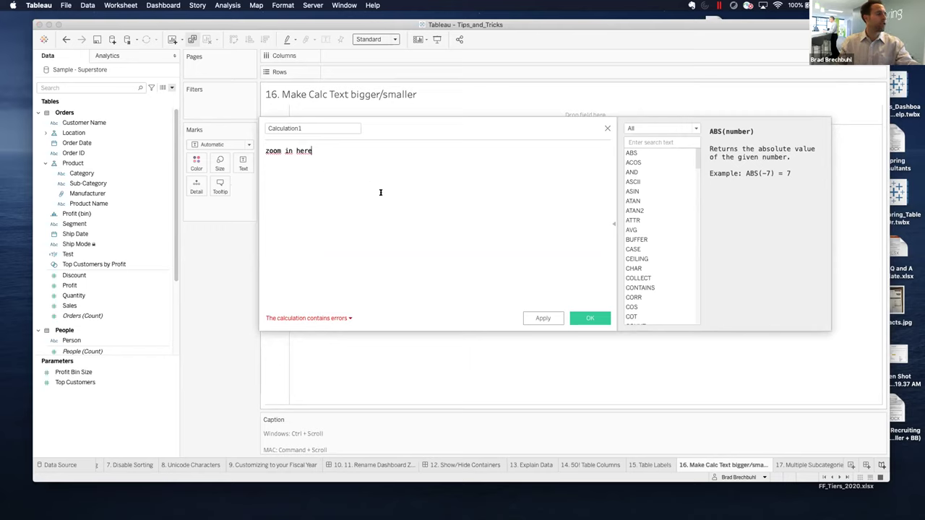
Zoom the calculation text in and out repeatedly to compare its sizes, and close the editor without saving the calculation.
scroll(349, 166, "up", 5)
scroll(463, 180, "up", 2)
scroll(463, 184, "down", 5)
scroll(459, 198, "down", 5)
scroll(455, 195, "up", 6)
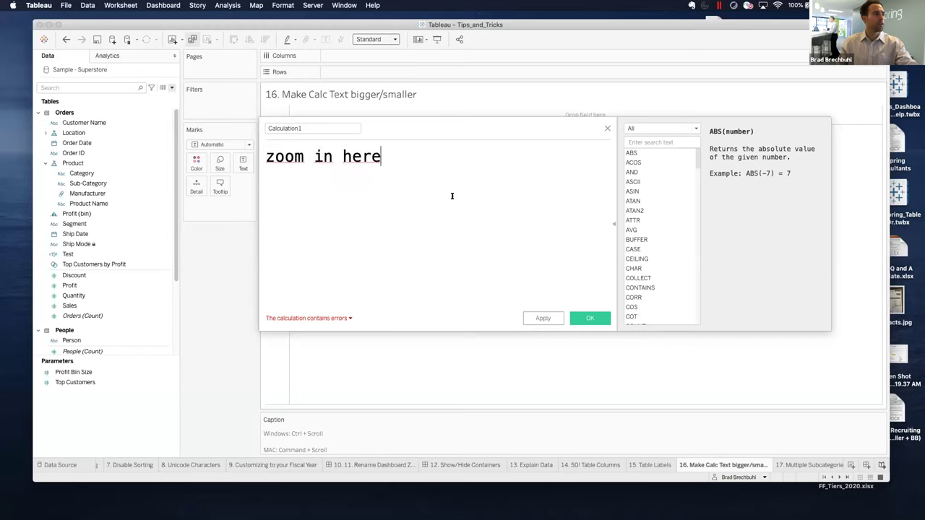
scroll(456, 192, "down", 2)
scroll(456, 194, "down", 4)
scroll(457, 196, "up", 4)
scroll(457, 198, "up", 2)
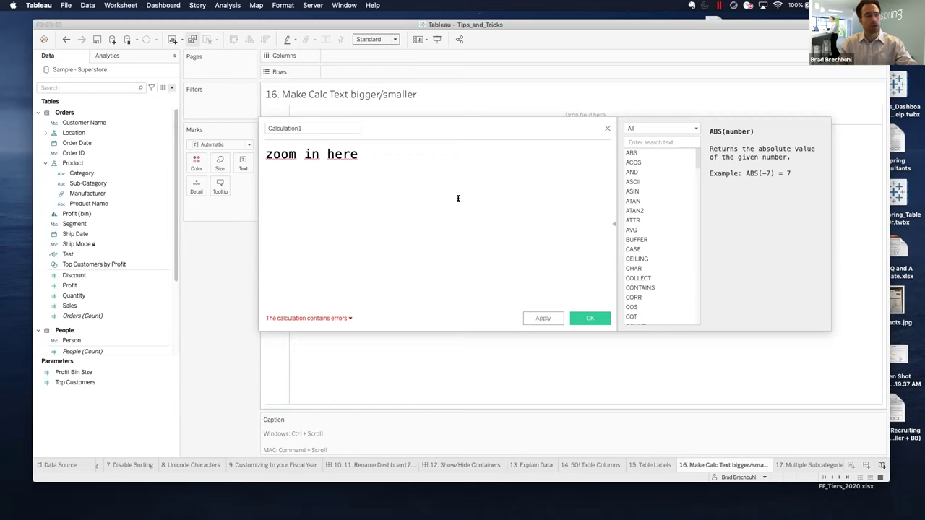
scroll(457, 198, "down", 3)
scroll(457, 198, "down", 1)
scroll(457, 198, "up", 2)
scroll(457, 198, "down", 2)
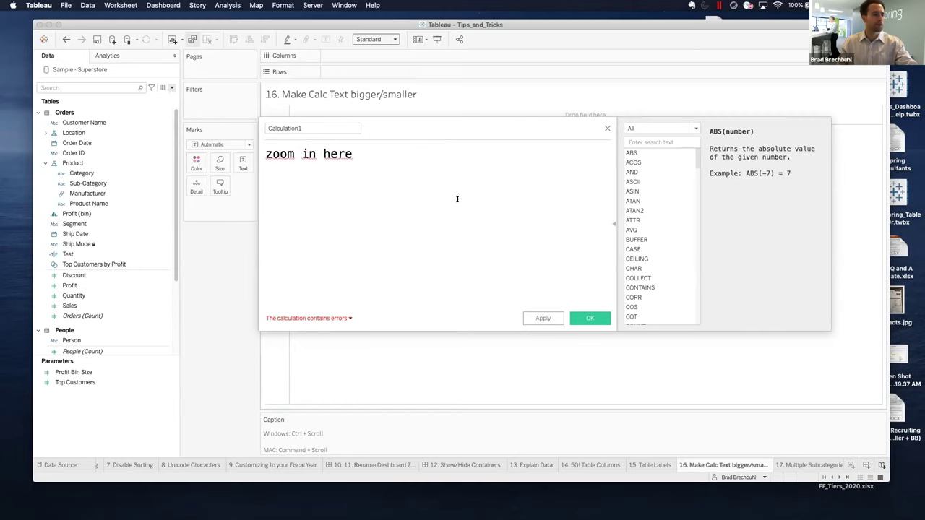
left_click(606, 129)
Open the 17. Multiple Subcategories sheet and inspect the details of its sales mark.
left_click(836, 479)
left_click(836, 478)
left_click(836, 479)
left_click(836, 478)
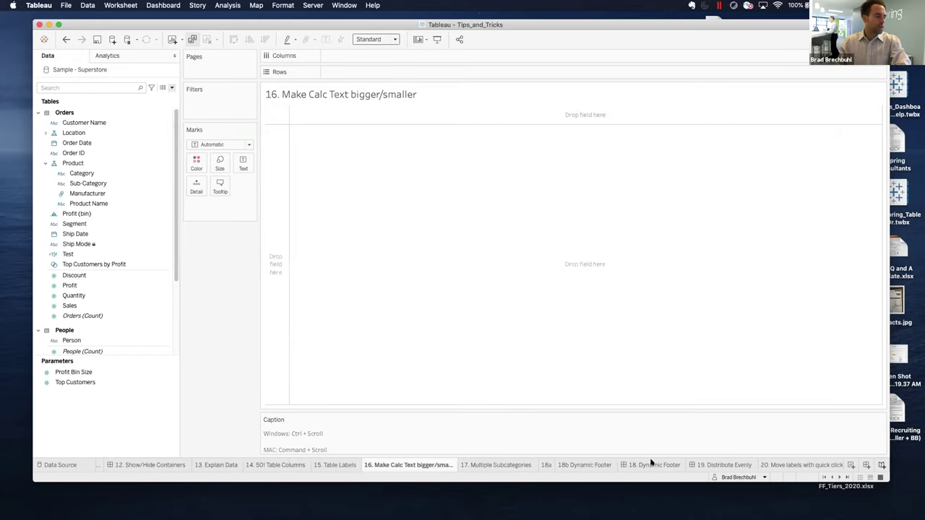
left_click(497, 464)
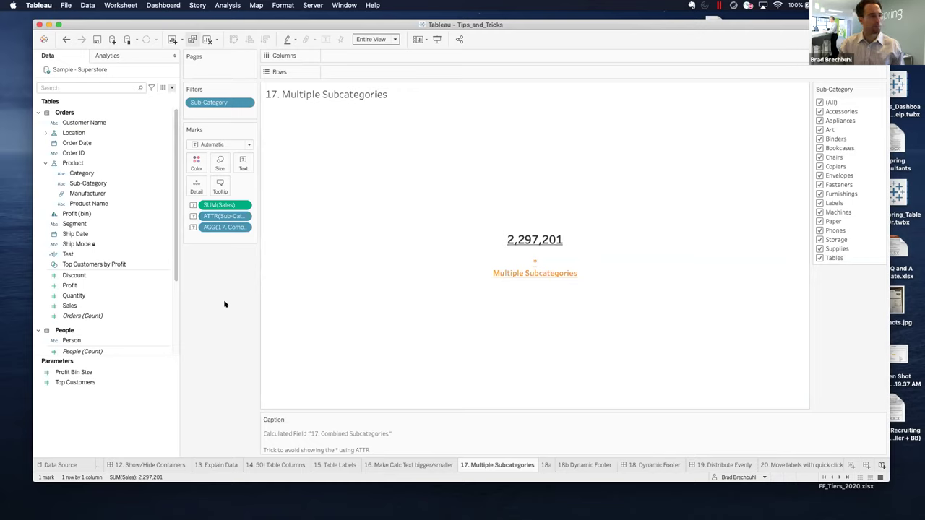
mouse_move(553, 243)
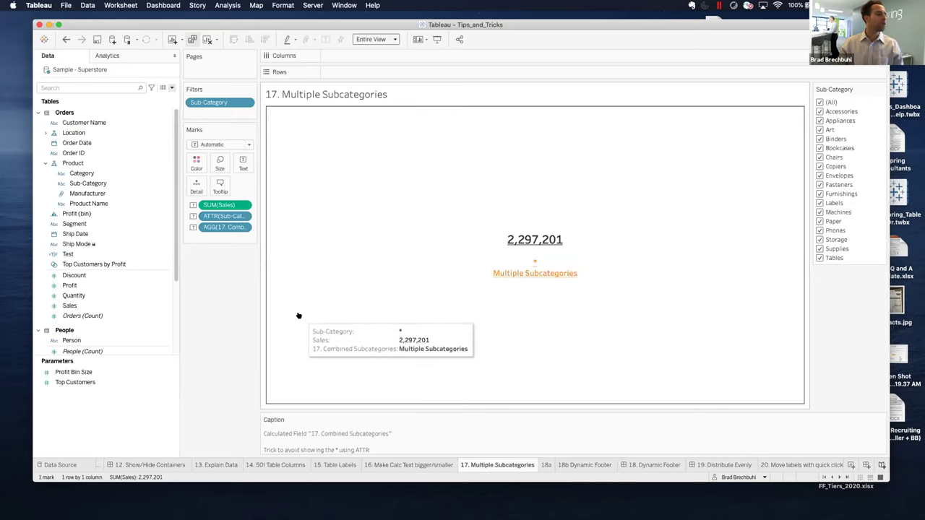
Search the data fields for 17 and open the 17. Combined Subcategories calculation for editing.
left_click(120, 84)
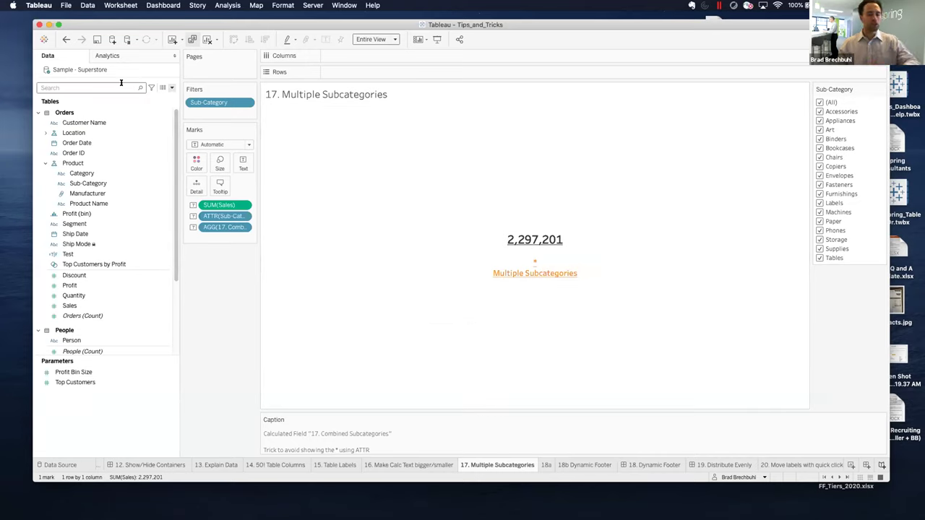
type("17")
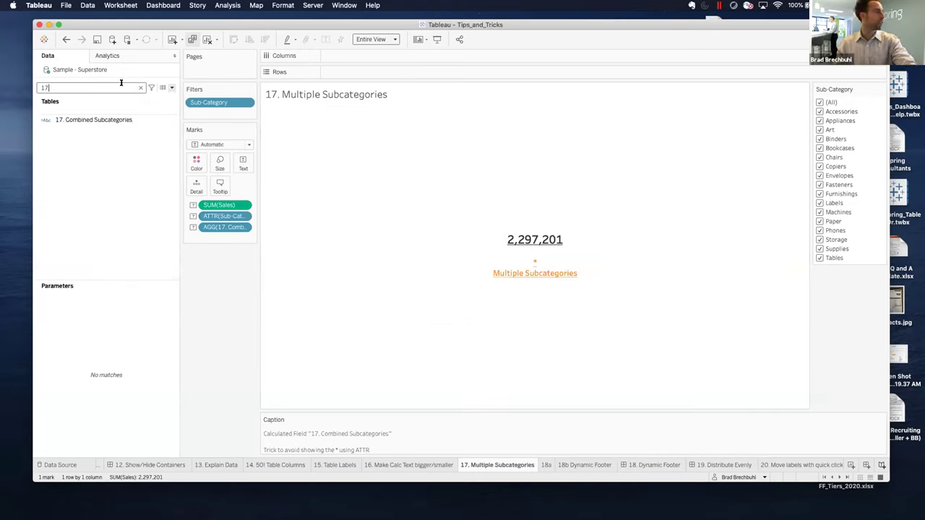
right_click(105, 119)
left_click(151, 174)
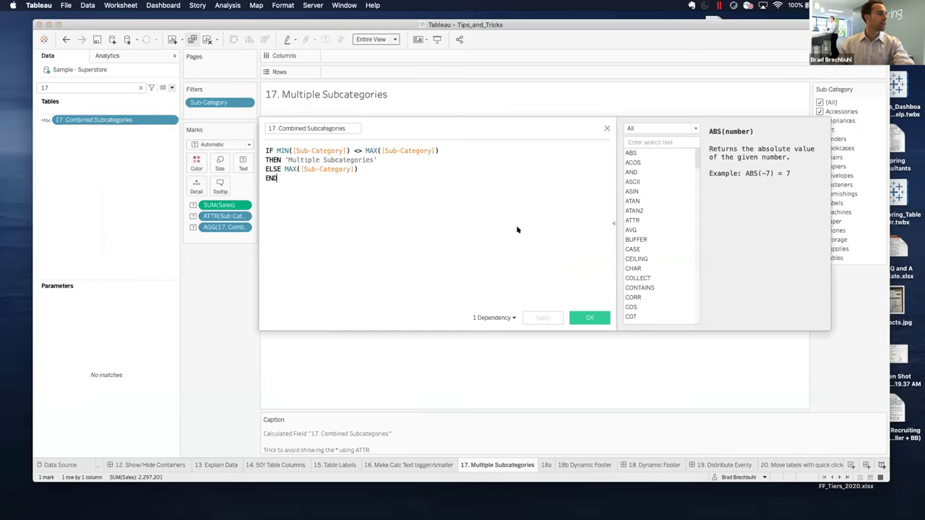
left_click_drag(536, 235, 467, 123)
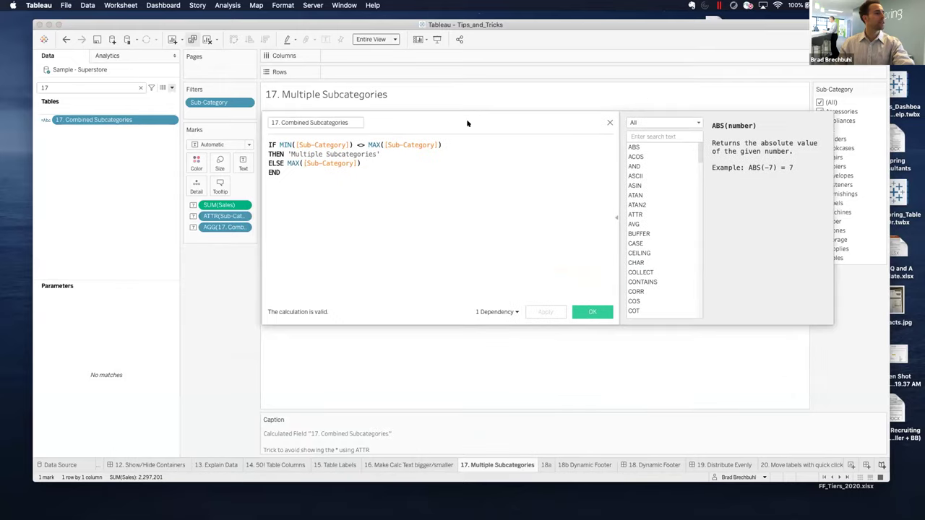
Enlarge the 17. Combined Subcategories formula text, examine its IF condition, THEN text and ELSE expression, and close the editor.
left_click(413, 165)
scroll(448, 170, "up", 3)
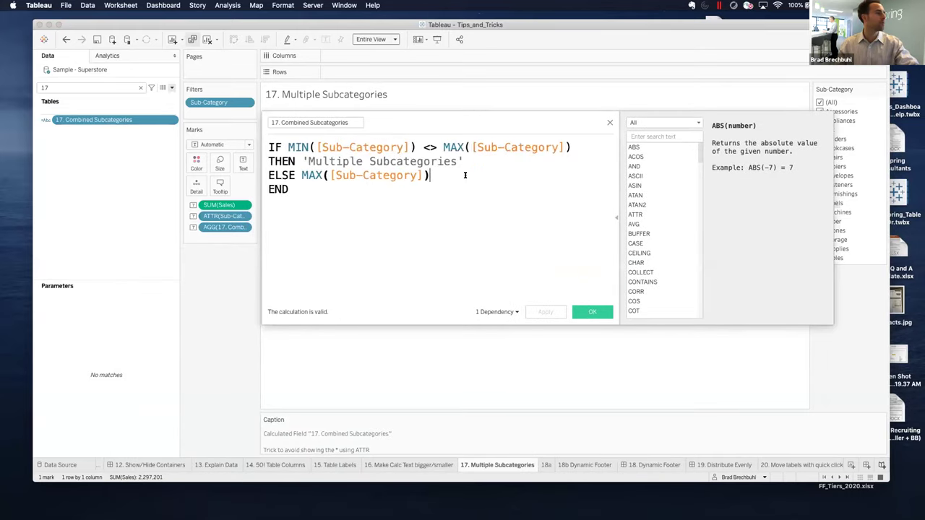
scroll(475, 175, "up", 1)
scroll(474, 176, "down", 1)
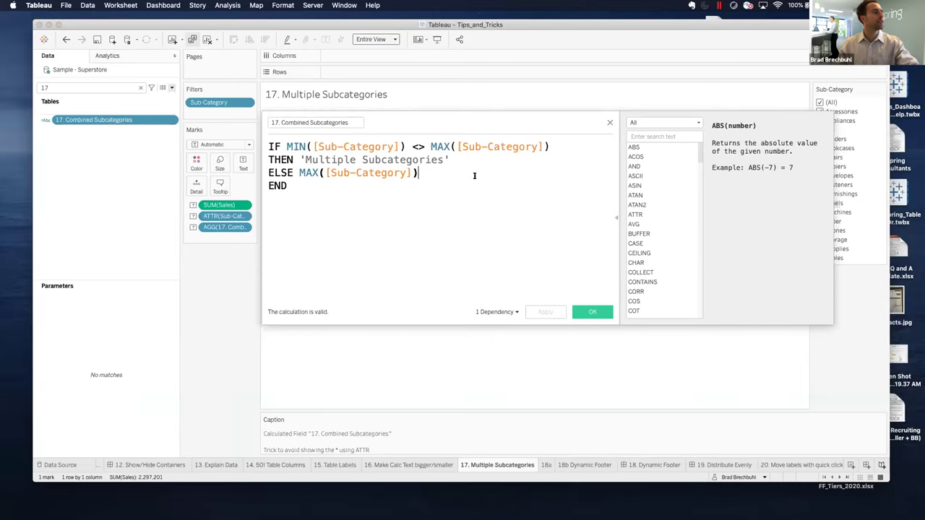
left_click_drag(270, 146, 544, 146)
left_click_drag(450, 160, 306, 159)
left_click(456, 172)
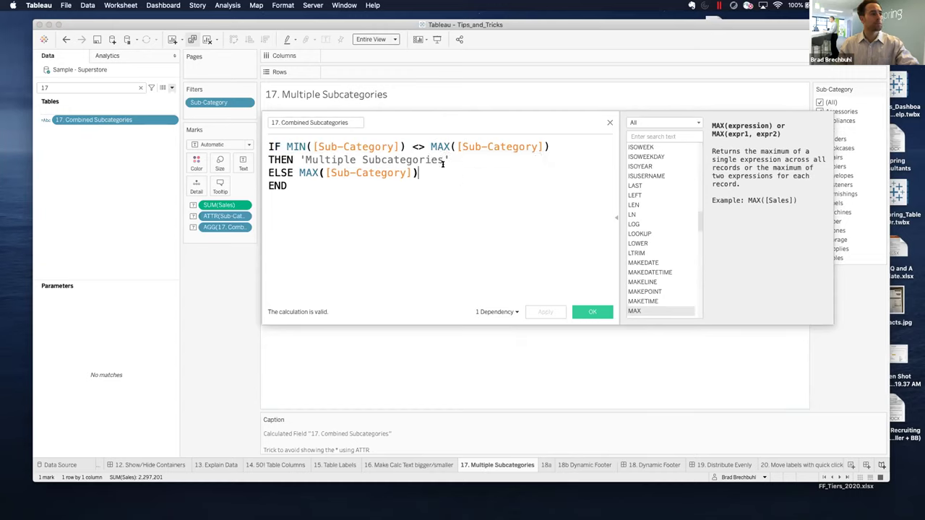
left_click(298, 172, "shift")
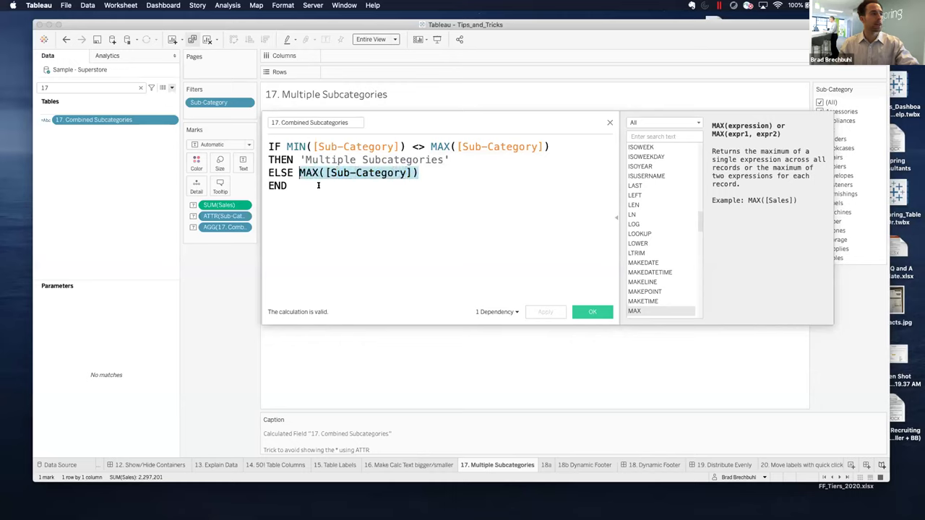
left_click_drag(442, 180, 300, 173)
left_click(460, 174)
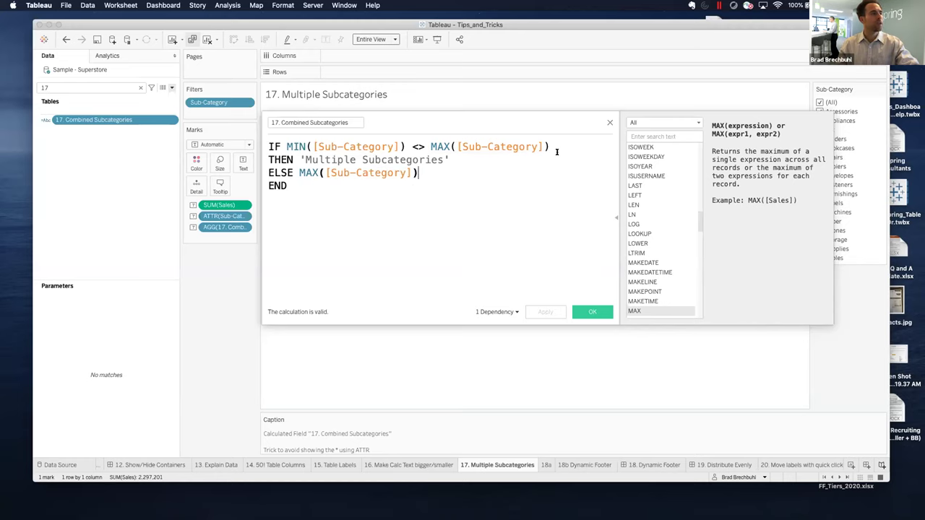
left_click(607, 123)
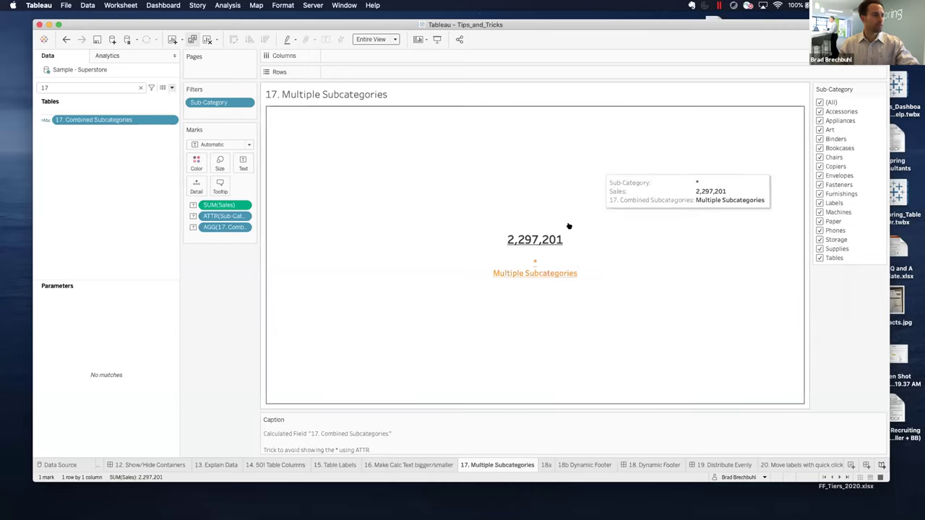
Filter Sub-Category to Accessories alone, and add Appliances to compare the label for one and for several subcategories.
left_click(819, 103)
left_click(819, 112)
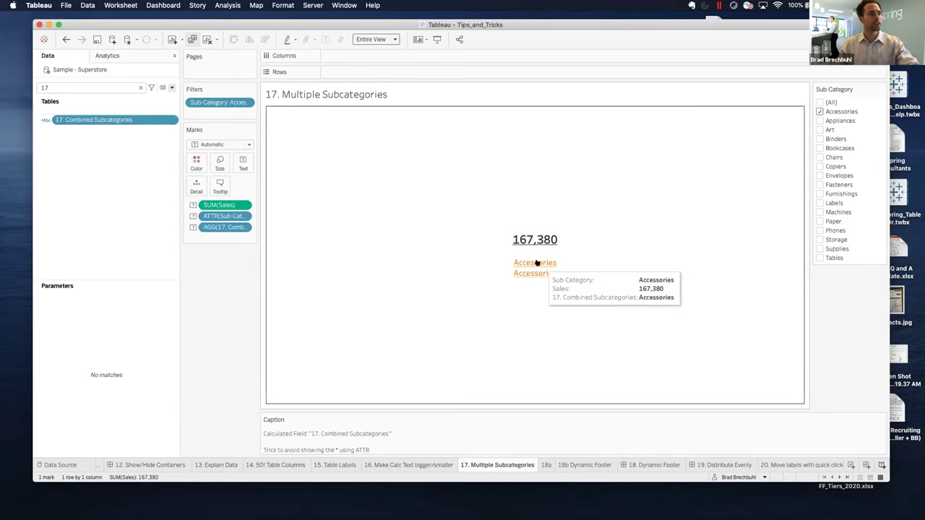
left_click(820, 120)
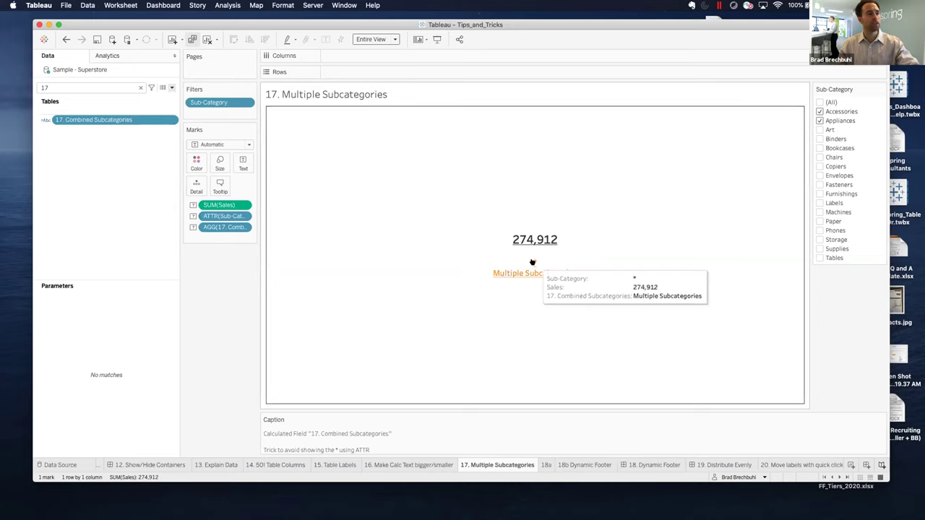
left_click(819, 129)
left_click(819, 129)
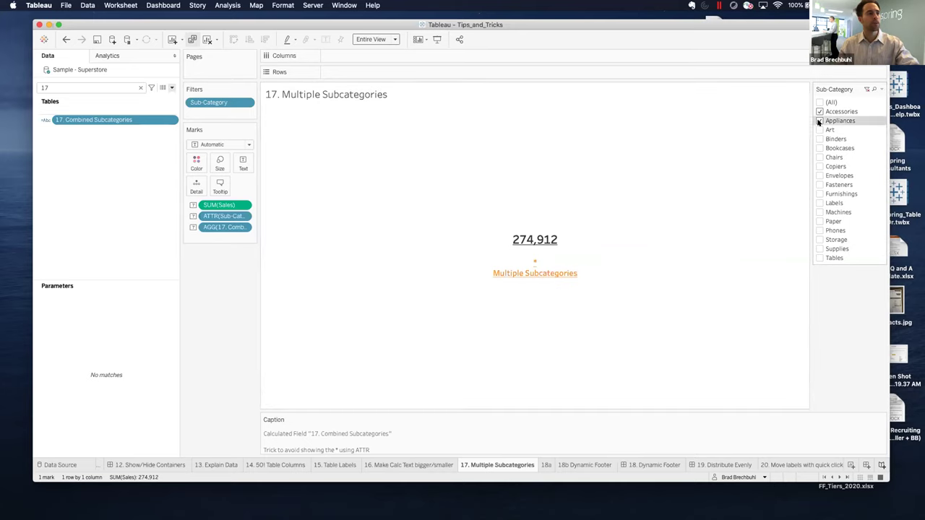
Remove Accessories from the Sub-Category filter to keep only Appliances, and reset the filter to all subcategories.
left_click(820, 112)
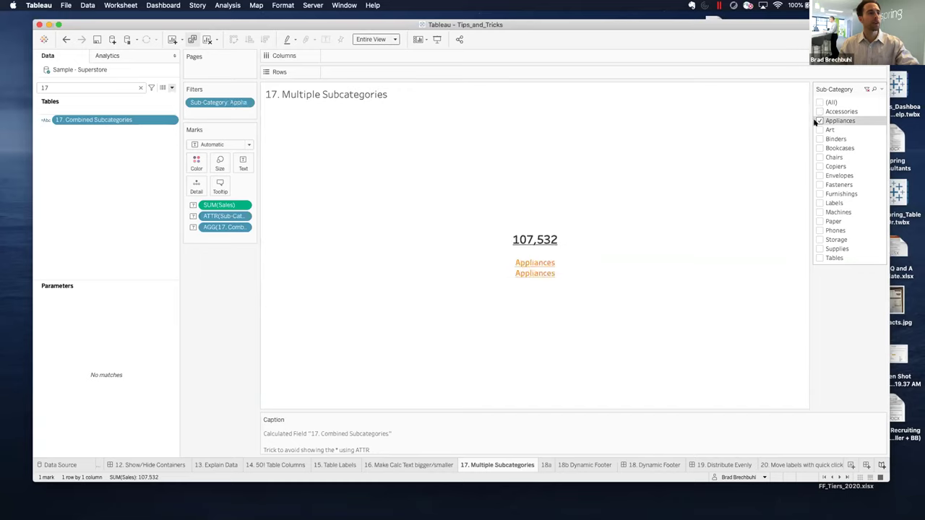
left_click(819, 121)
left_click(819, 102)
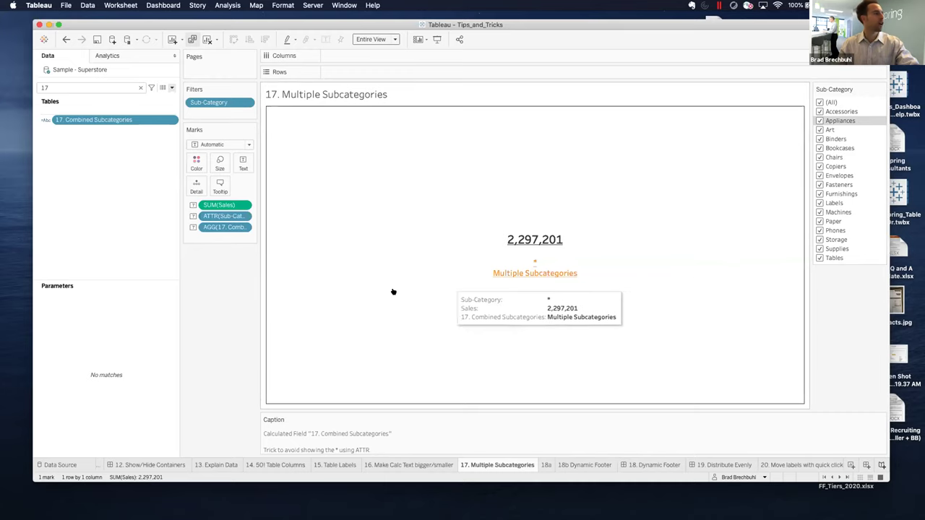
Open the 17. Combined Subcategories calculation, examine its full IF/THEN/ELSE formula, and close the editor.
right_click(92, 121)
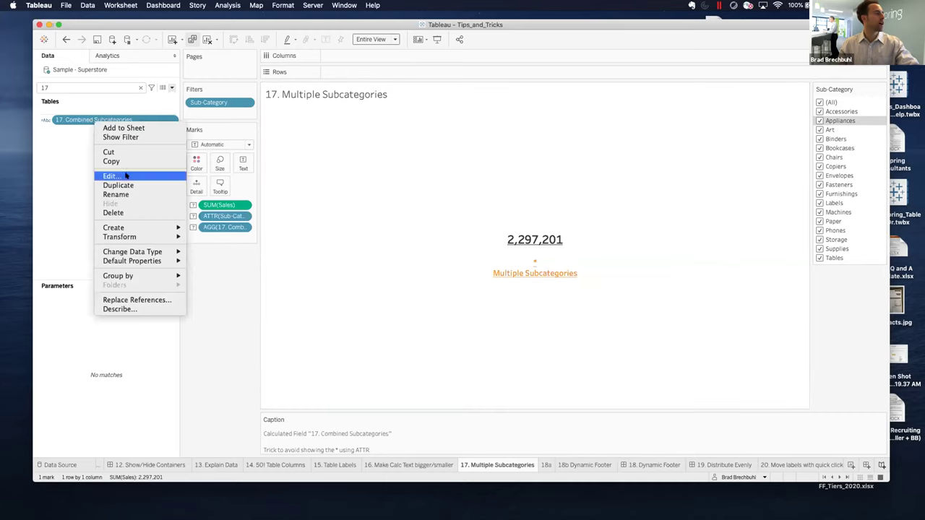
left_click(132, 176)
left_click_drag(461, 134, 487, 153)
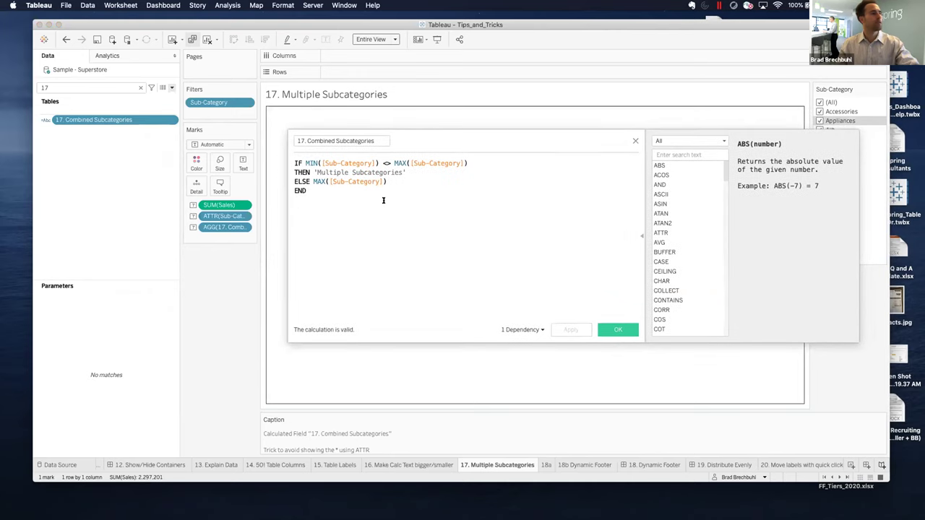
left_click_drag(339, 192, 287, 158)
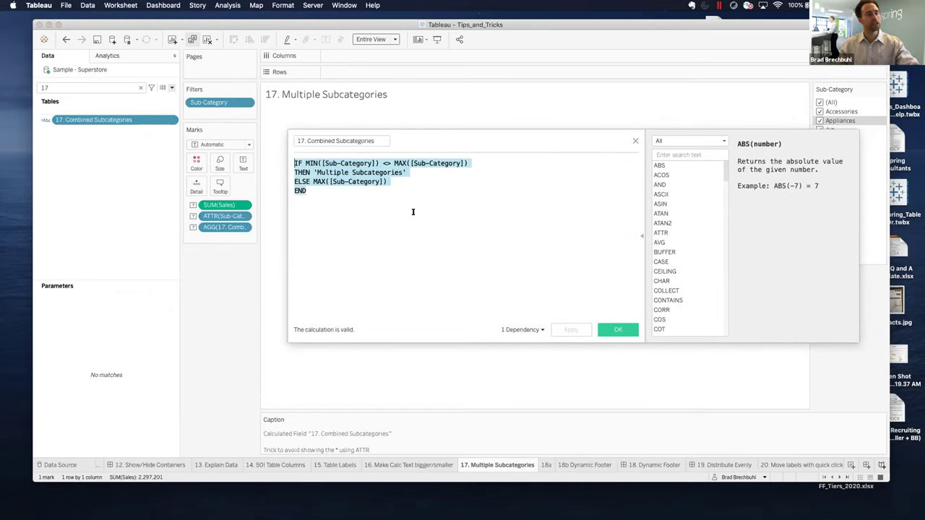
left_click(635, 142)
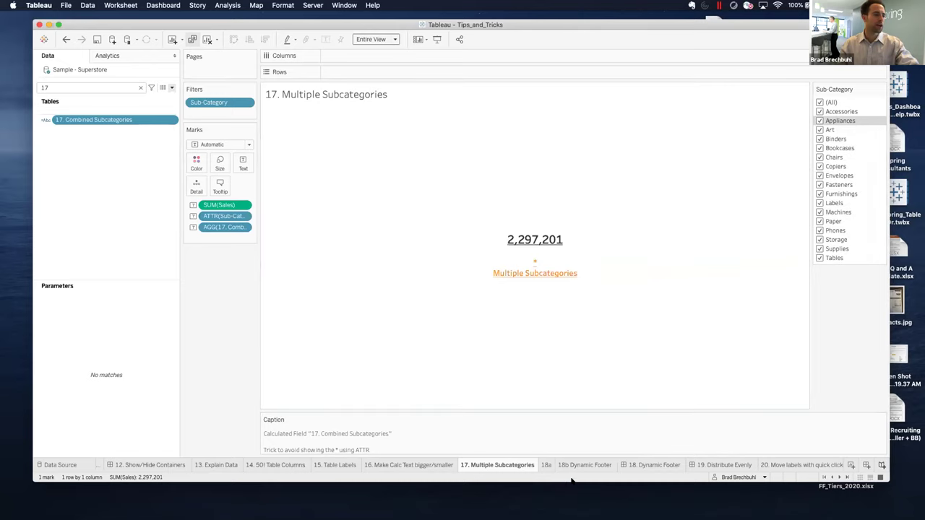
Open the footer's worksheet from the 18. Dynamic Footer dashboard and examine the static text and date fields in its title.
left_click(648, 465)
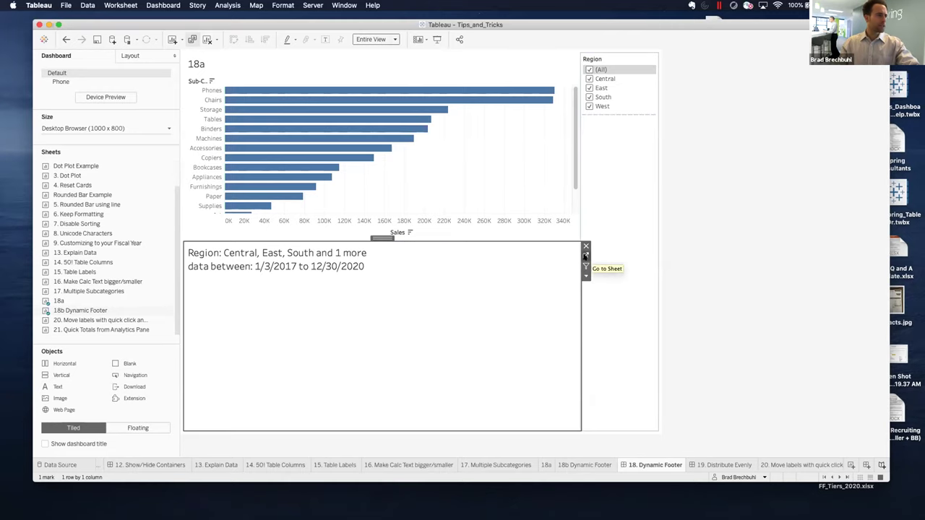
left_click(585, 257)
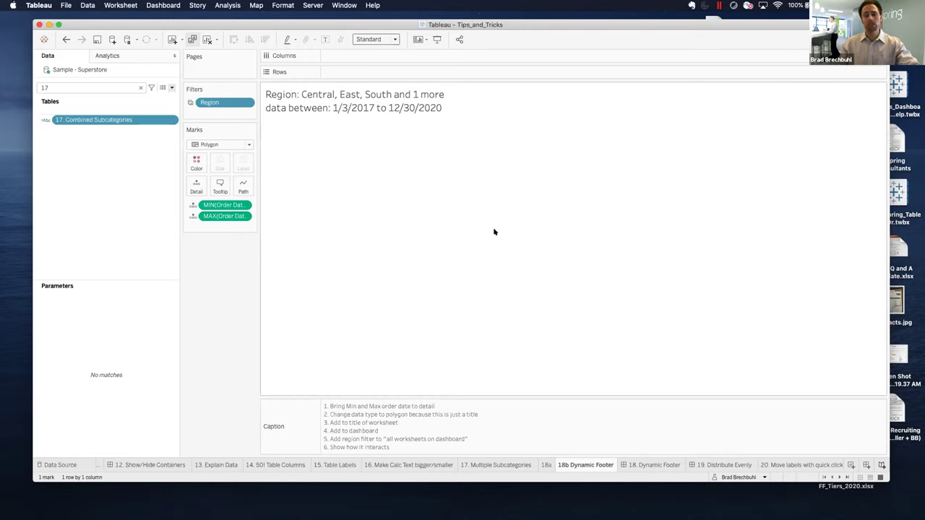
double_click(451, 96)
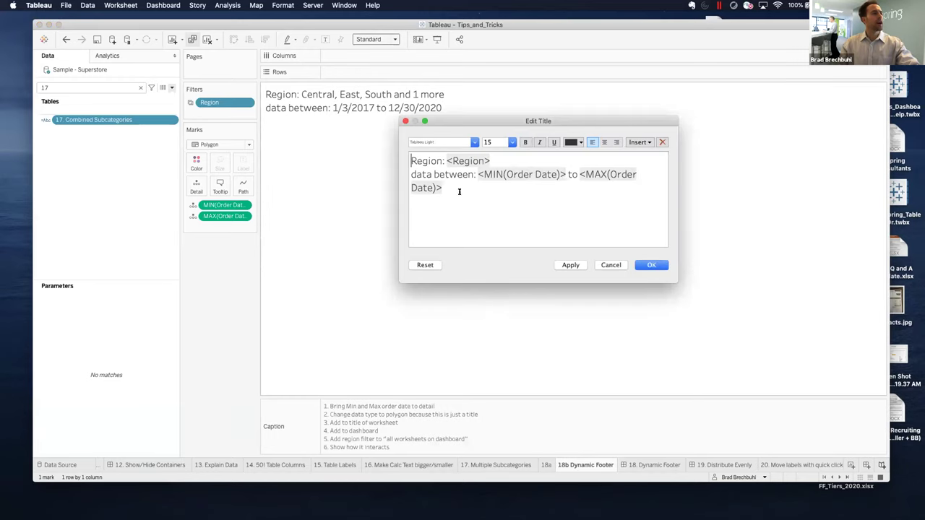
left_click_drag(474, 174, 412, 174)
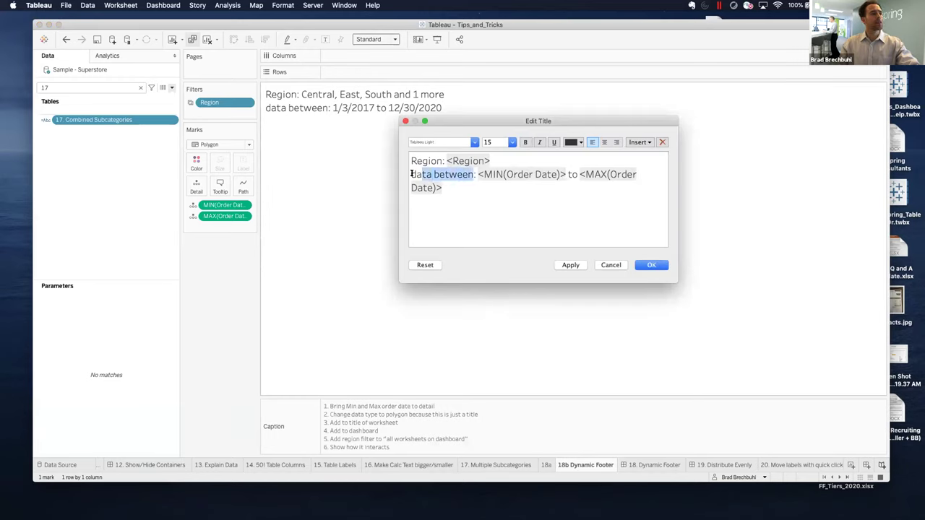
left_click(474, 174)
left_click(405, 175, "shift")
left_click(517, 202)
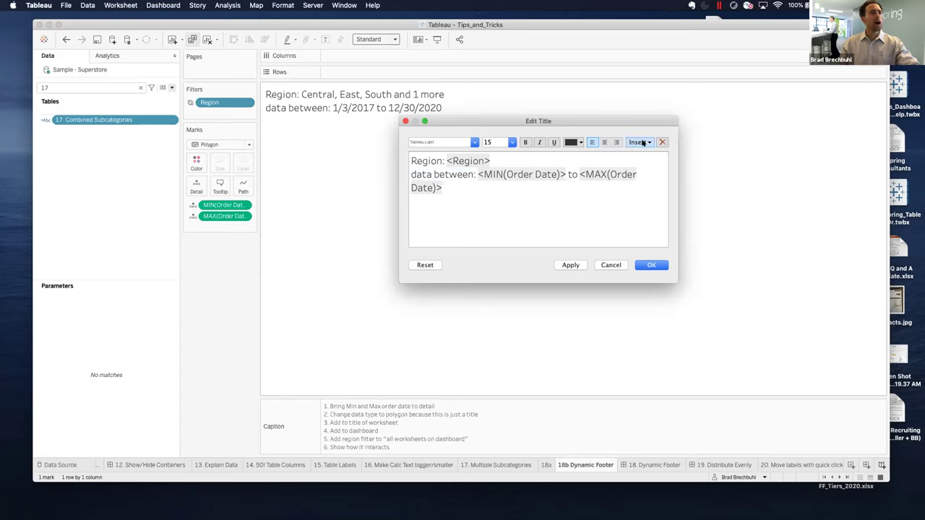
left_click_drag(565, 174, 508, 174)
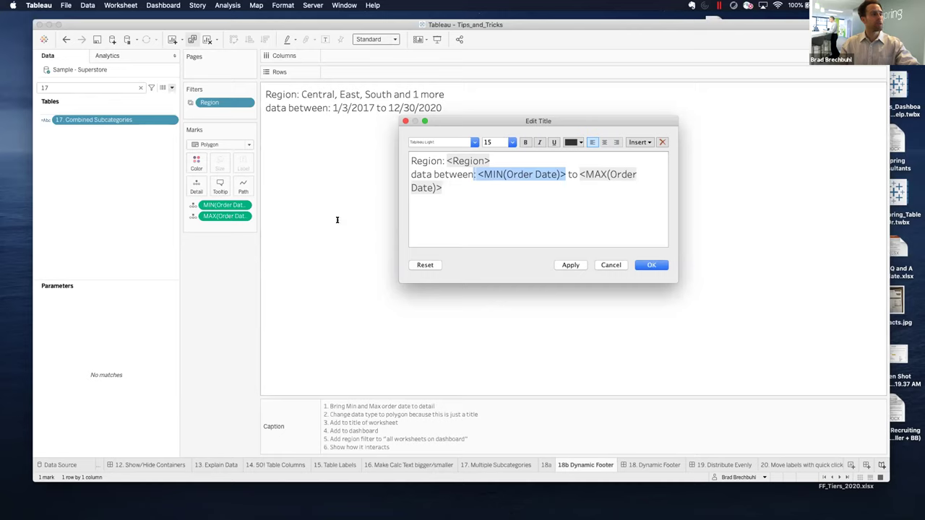
left_click(596, 206)
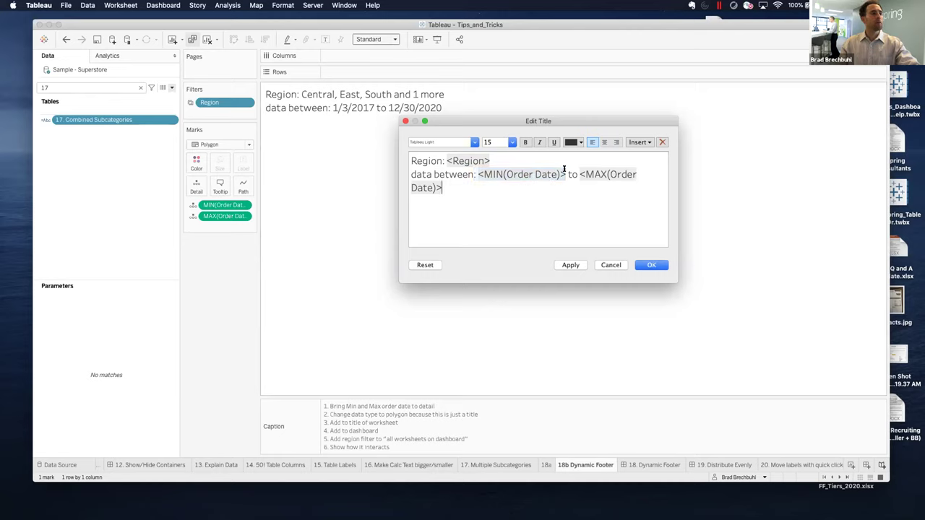
Delete the MIN(Order Date) field from the footer title and insert it again as a dynamic field.
left_click_drag(565, 173, 479, 173)
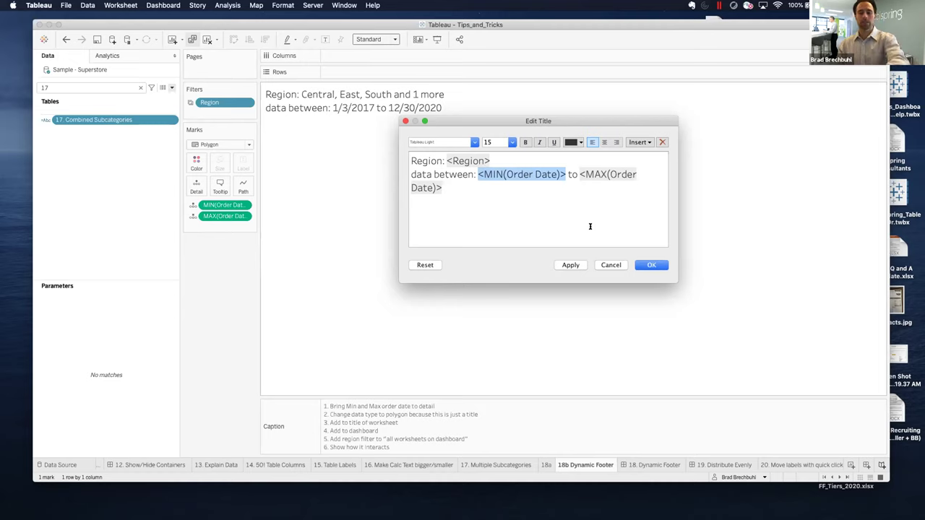
key("BackSpace")
left_click(641, 142)
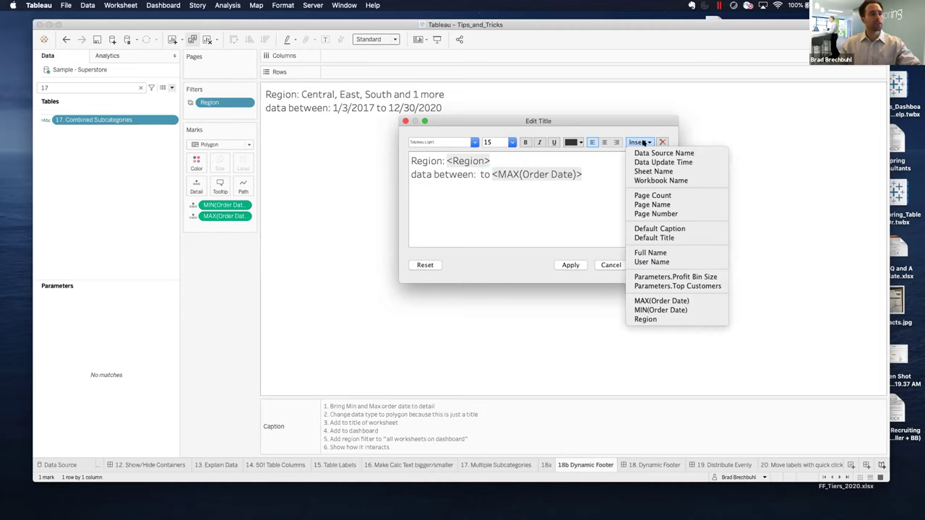
left_click(675, 310)
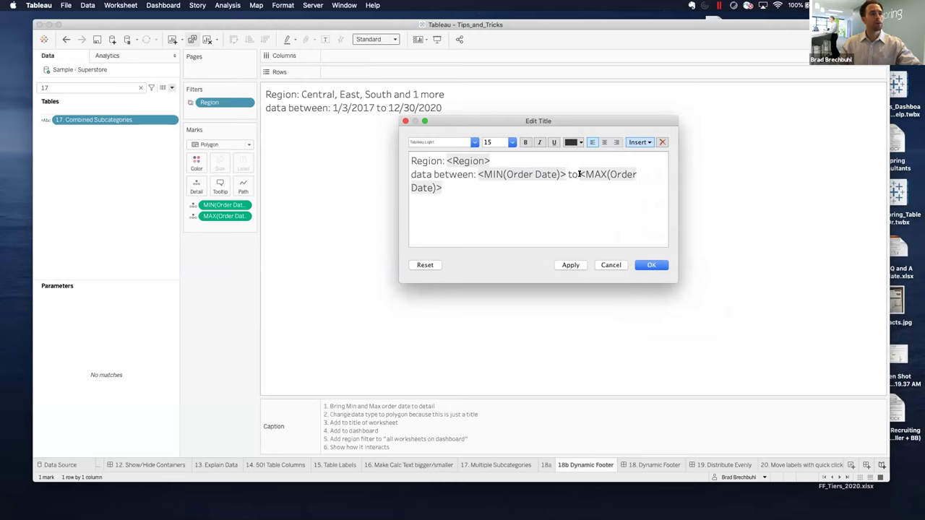
Review the MAX(Order Date) and Region fields in the footer title and accept the title.
left_click_drag(578, 174, 638, 175)
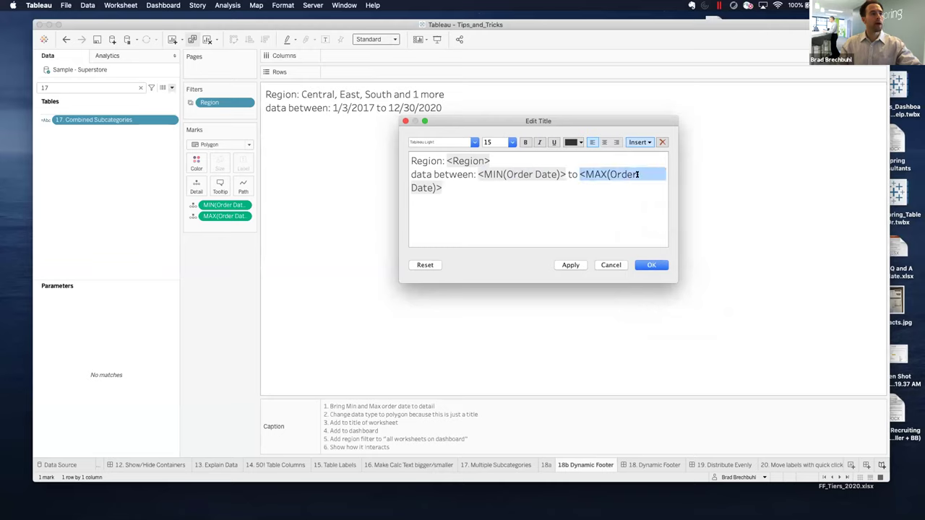
left_click(537, 211)
left_click_drag(496, 160, 410, 162)
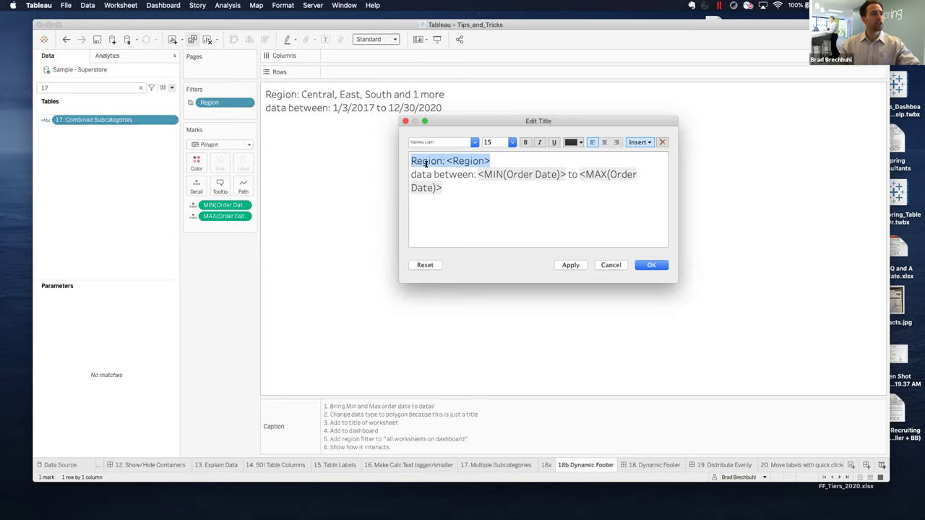
left_click(506, 157)
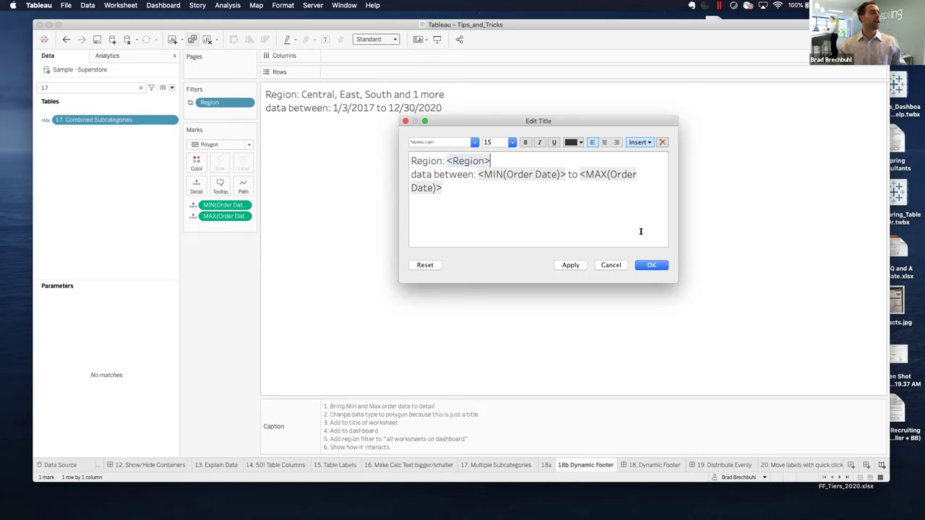
left_click(653, 265)
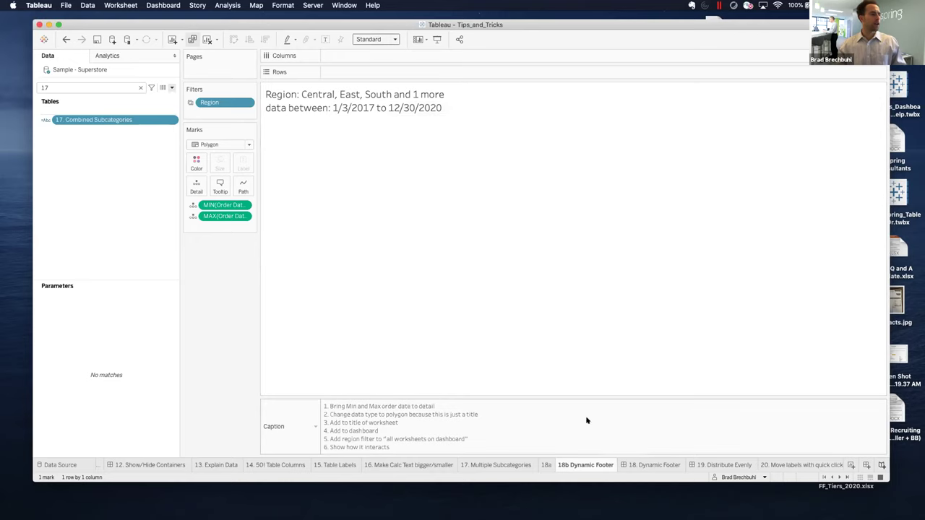
On the 18. Dynamic Footer dashboard, clear the Region filter and add Central, East, South and West one at a time.
left_click(639, 464)
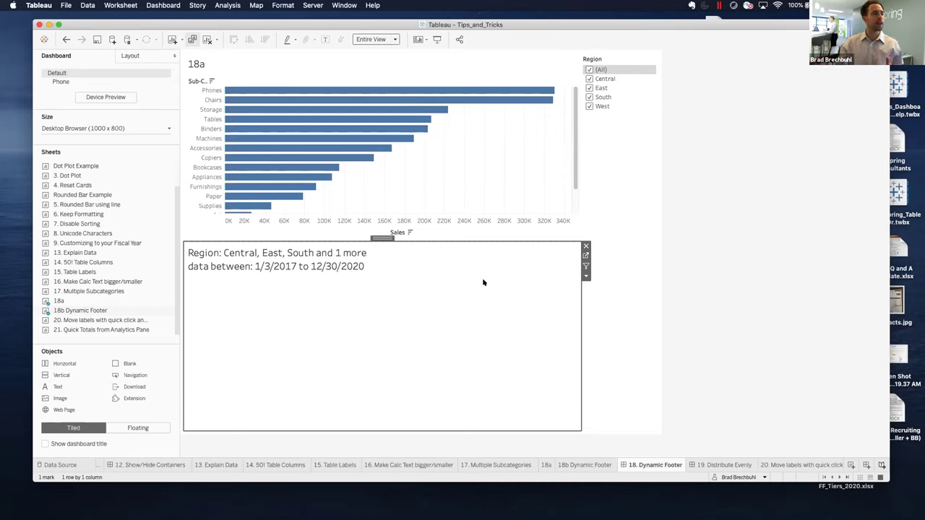
left_click(589, 69)
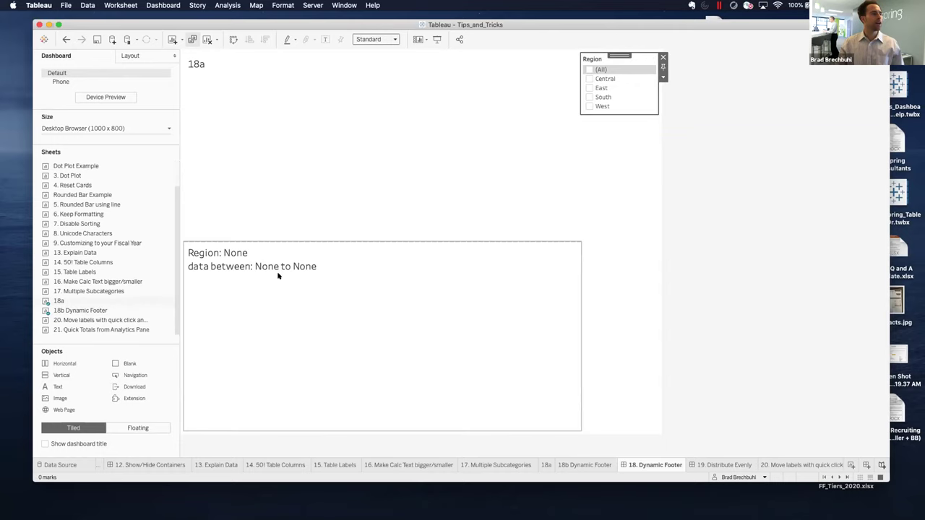
left_click(589, 78)
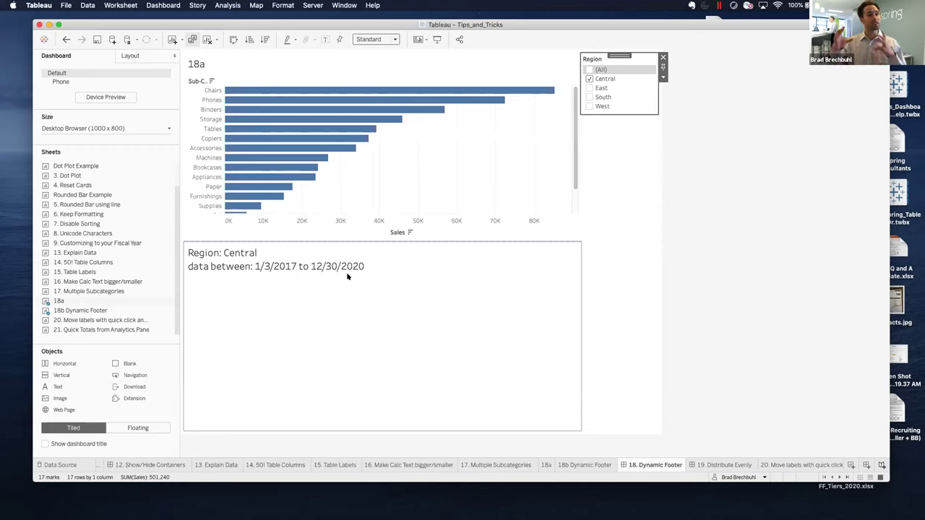
left_click(589, 88)
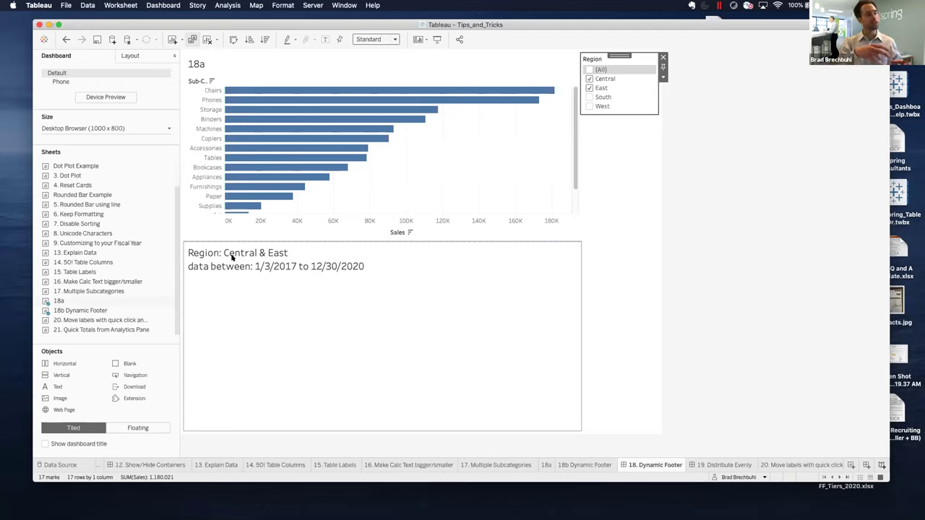
left_click(589, 97)
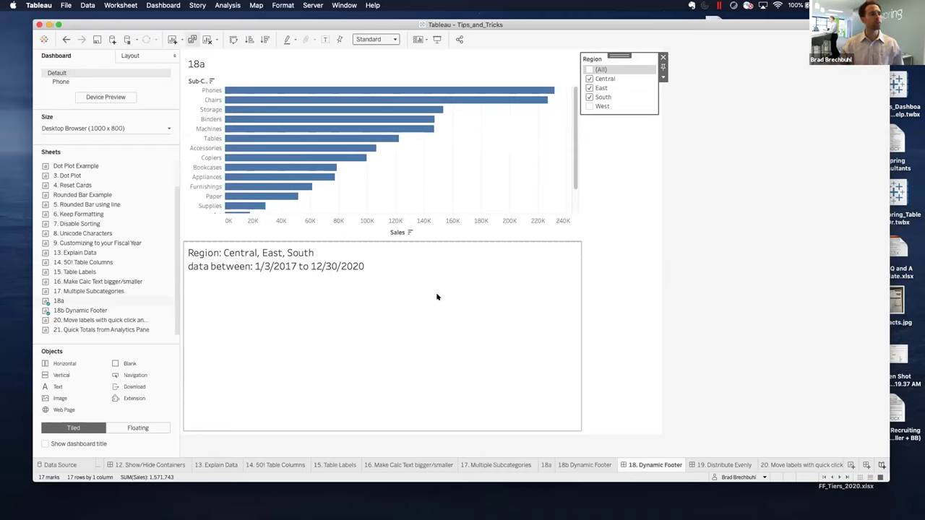
left_click(588, 106)
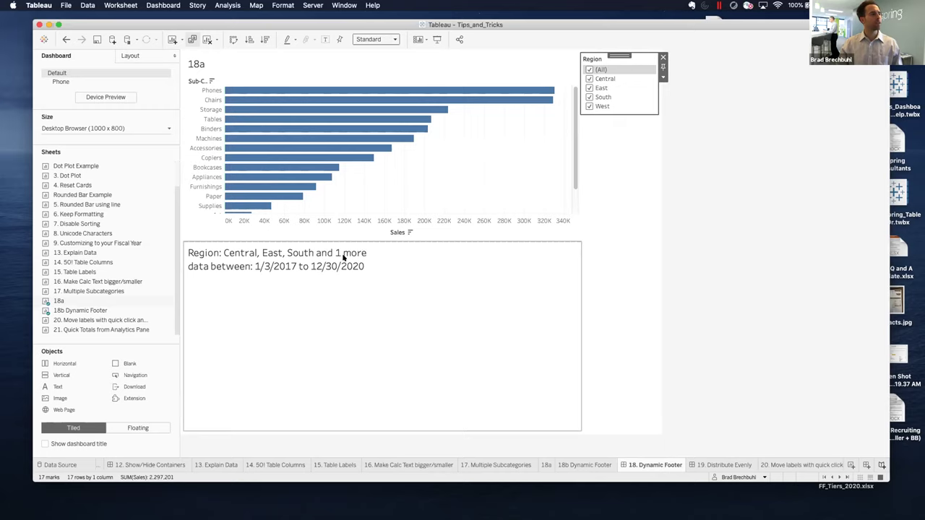
Exclude Central from the Region filter, and reset the filter to all regions.
left_click(589, 78)
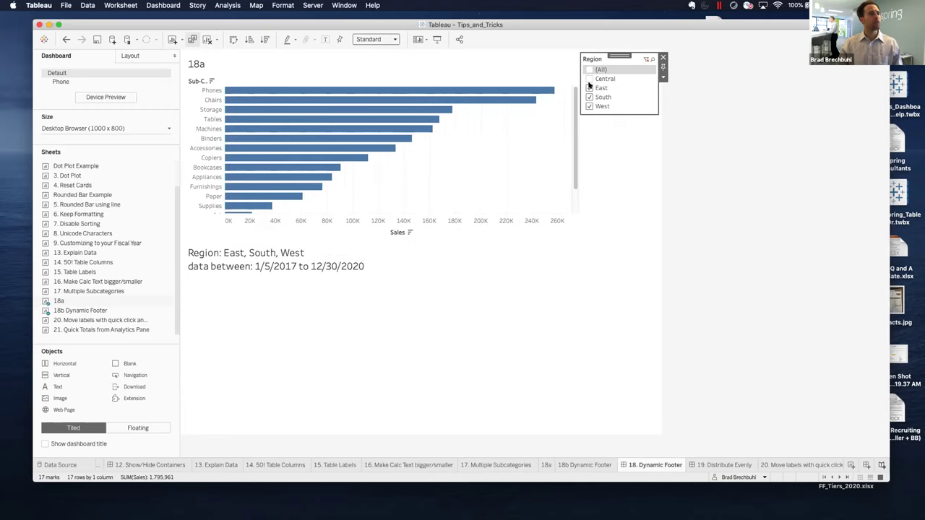
left_click(589, 69)
left_click(589, 69)
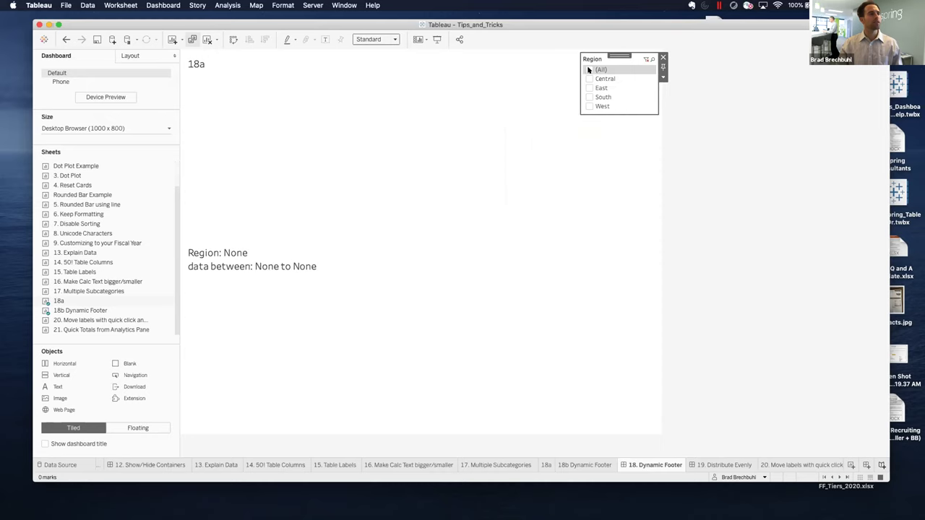
left_click(589, 70)
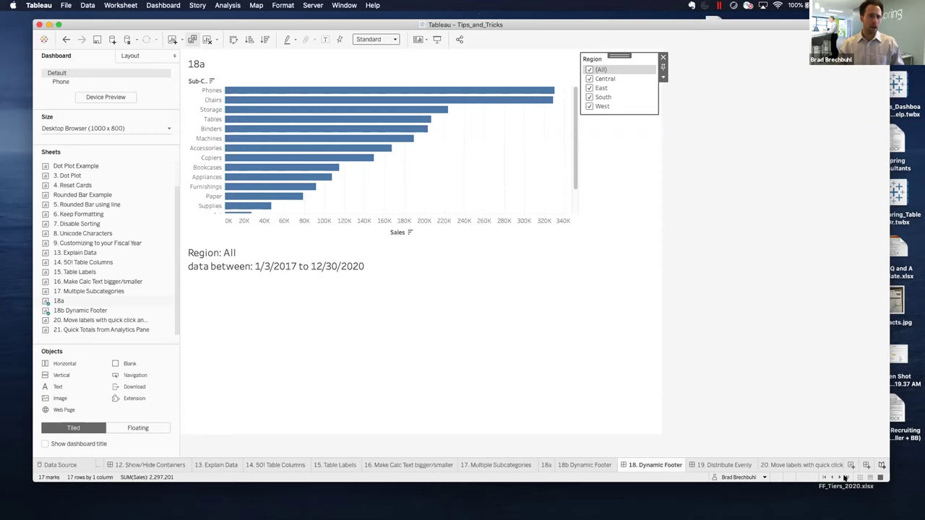
On the 19. Distribute Evenly dashboard, distribute the contents of the horizontal container holding the 18a chart and footer evenly.
left_click(713, 465)
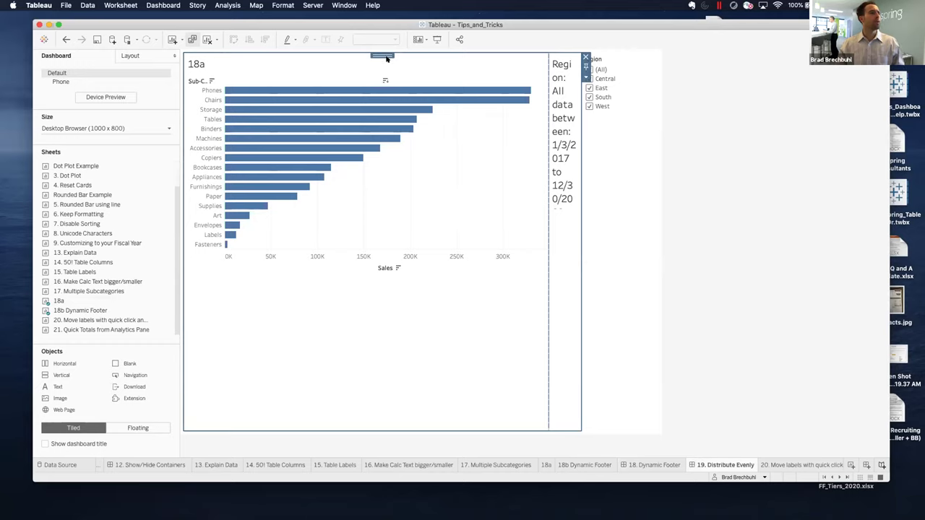
left_click(648, 259)
left_click(405, 163)
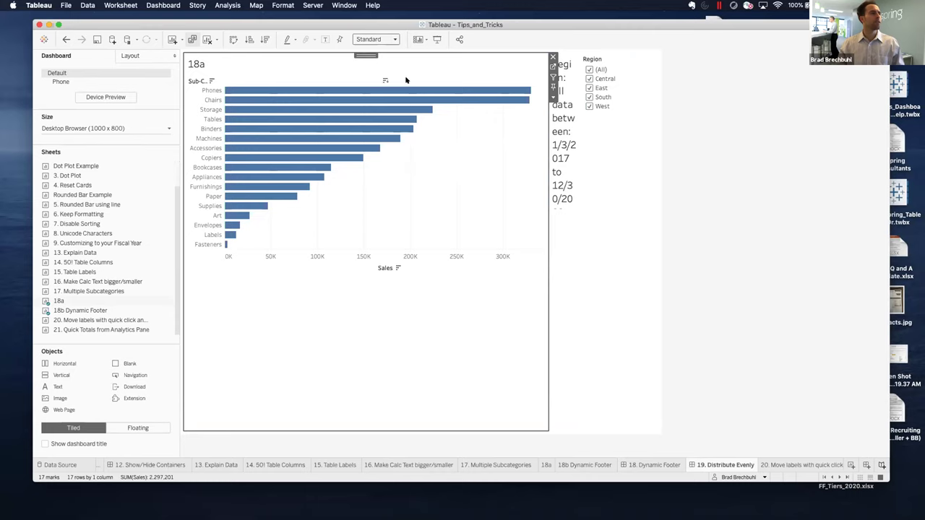
double_click(362, 54)
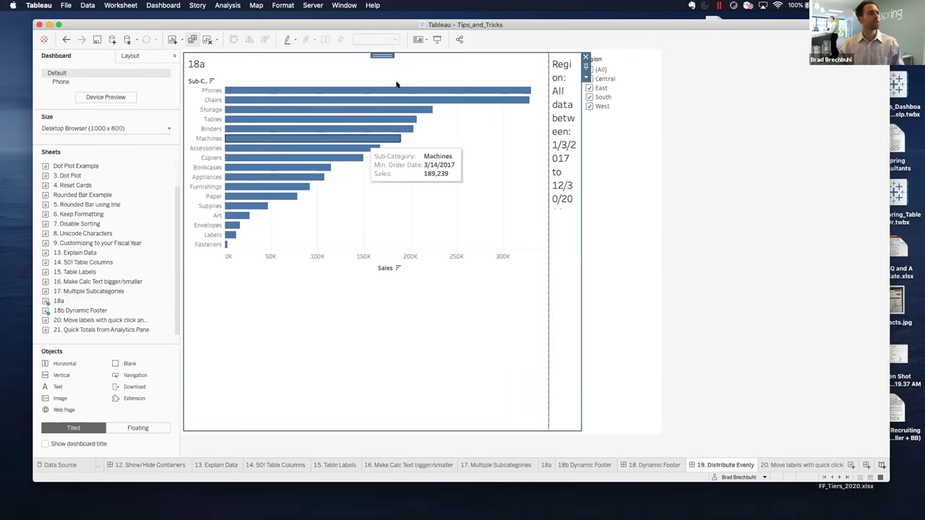
left_click(585, 75)
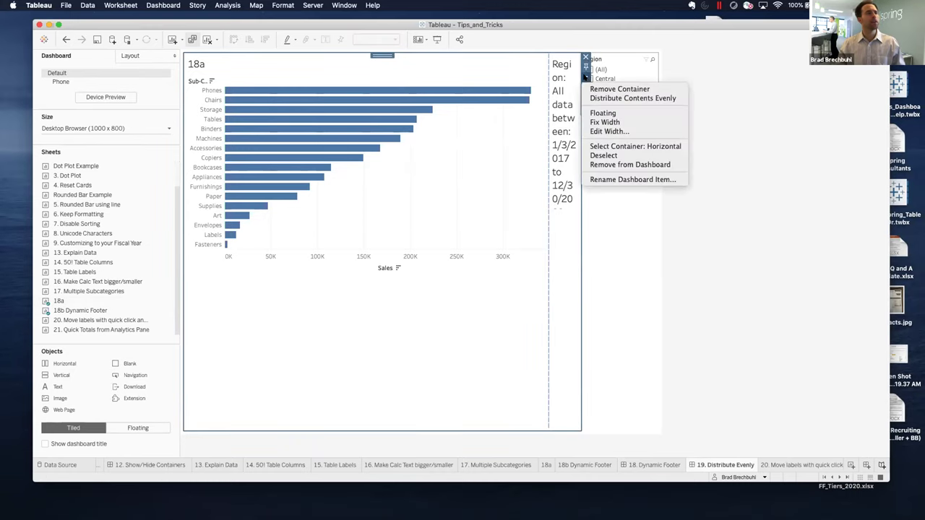
left_click(643, 99)
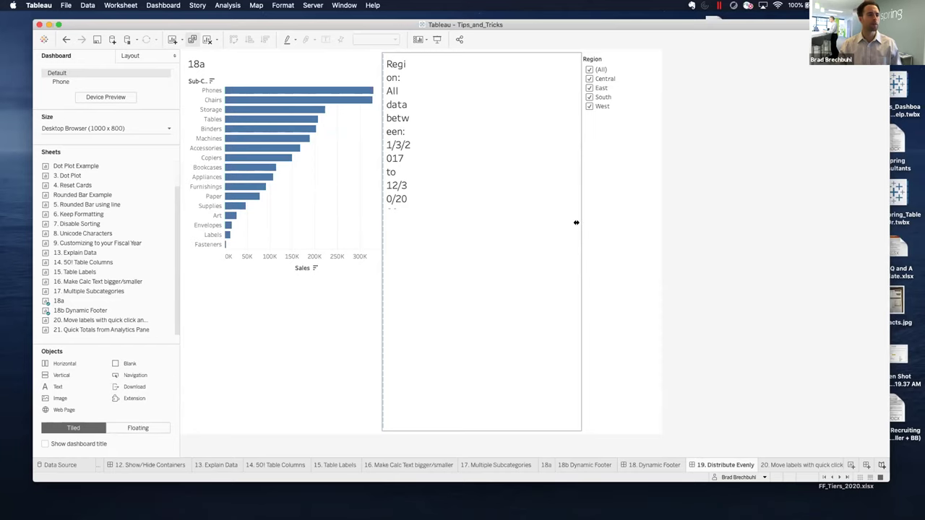
On the 20. Move labels with quick click and drag sheet, review which marks of the profit line are labelled.
left_click(809, 465)
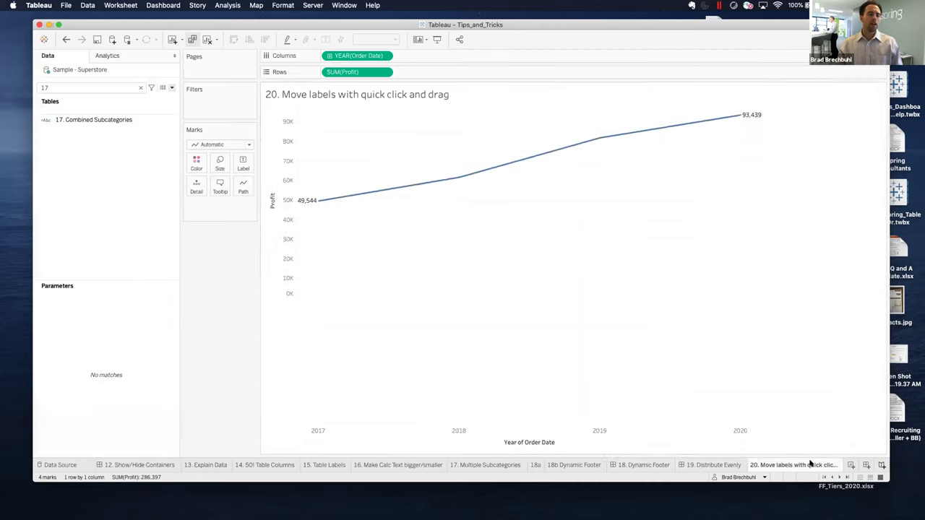
left_click(841, 476)
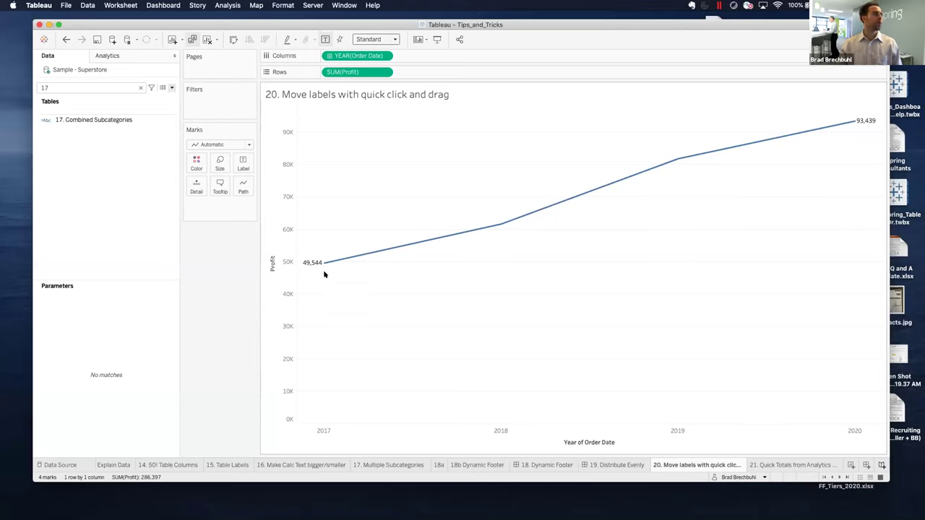
left_click(244, 162)
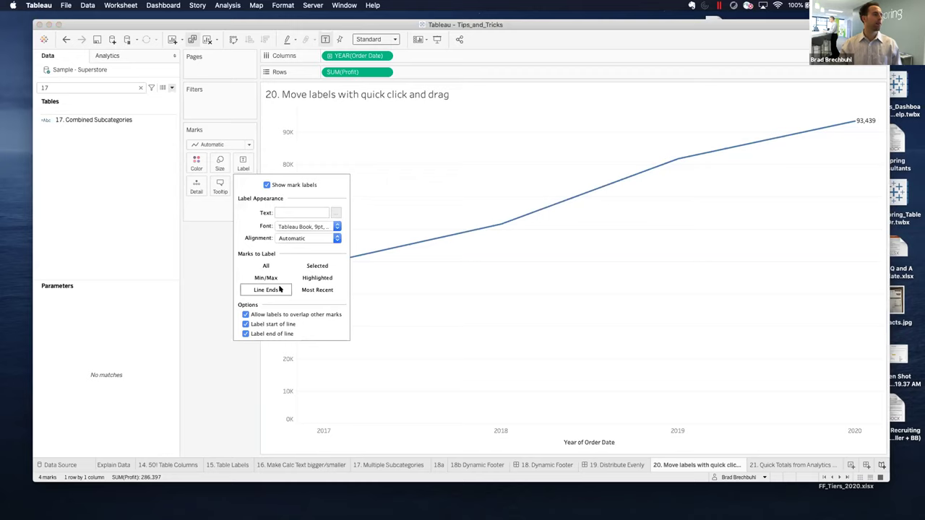
left_click(432, 182)
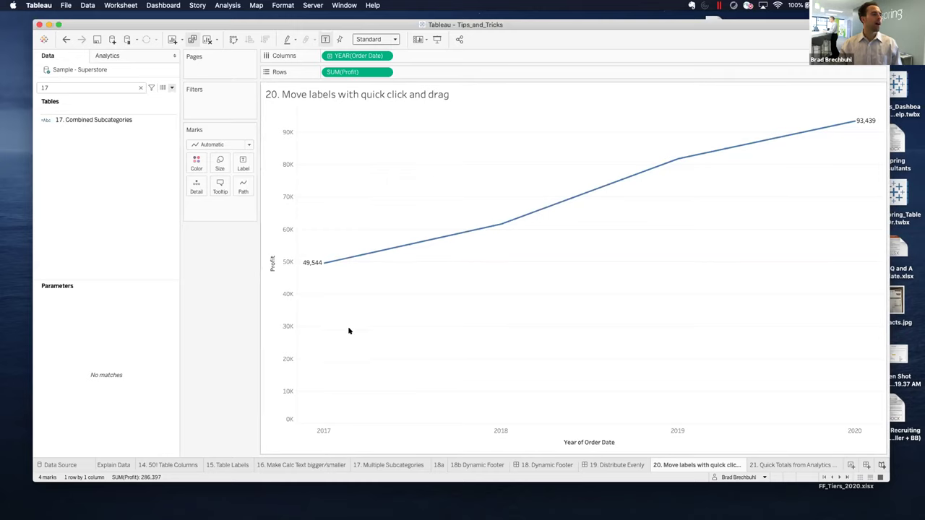
Move the 2017 profit label below and right of its line end, and the 2020 label below and left of its own.
left_click(307, 263)
left_click_drag(342, 279, 375, 284)
left_click(474, 266)
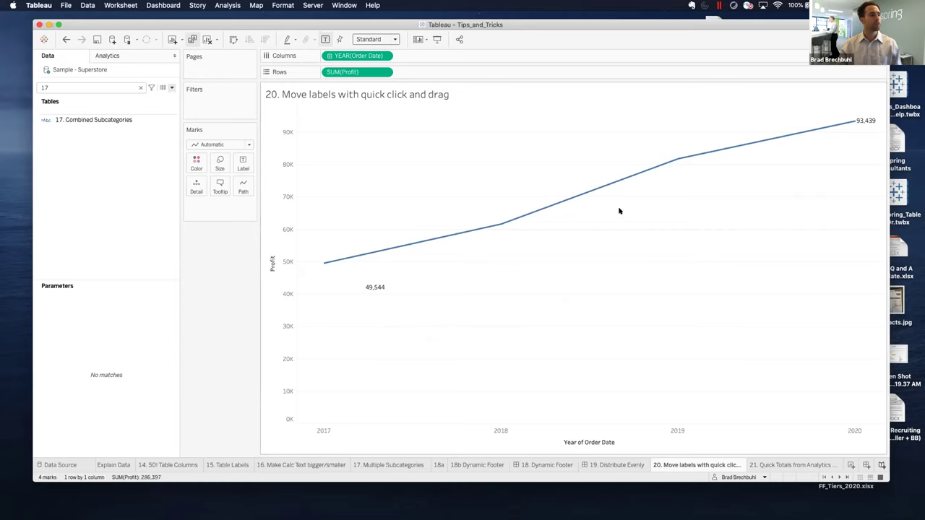
left_click(857, 120)
left_click_drag(864, 118, 831, 151)
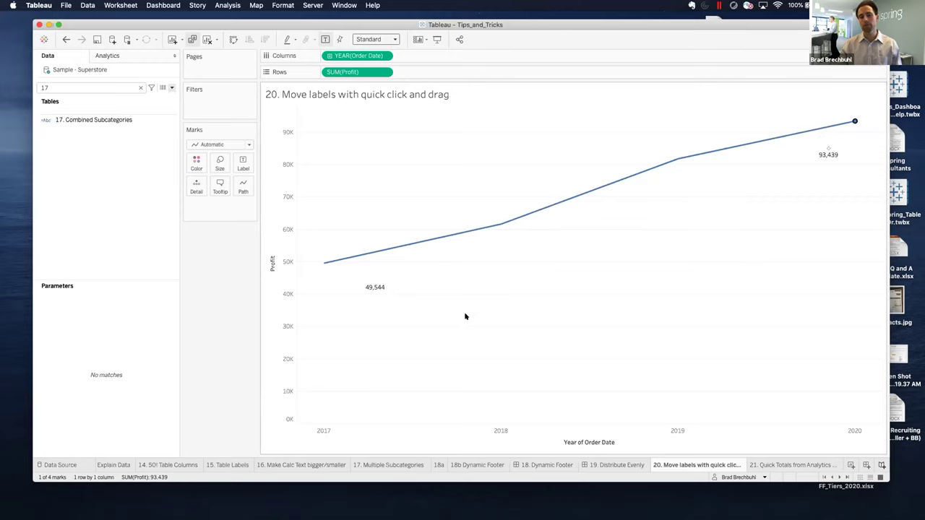
On the 21. Quick Totals from Analytics Pane sheet, clear the field search and review the available options for totals.
left_click(802, 466)
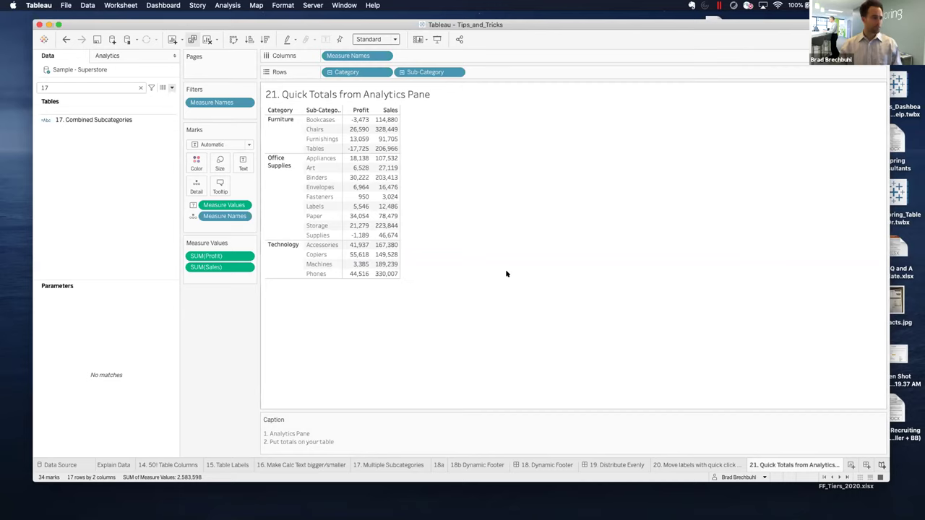
left_click(140, 88)
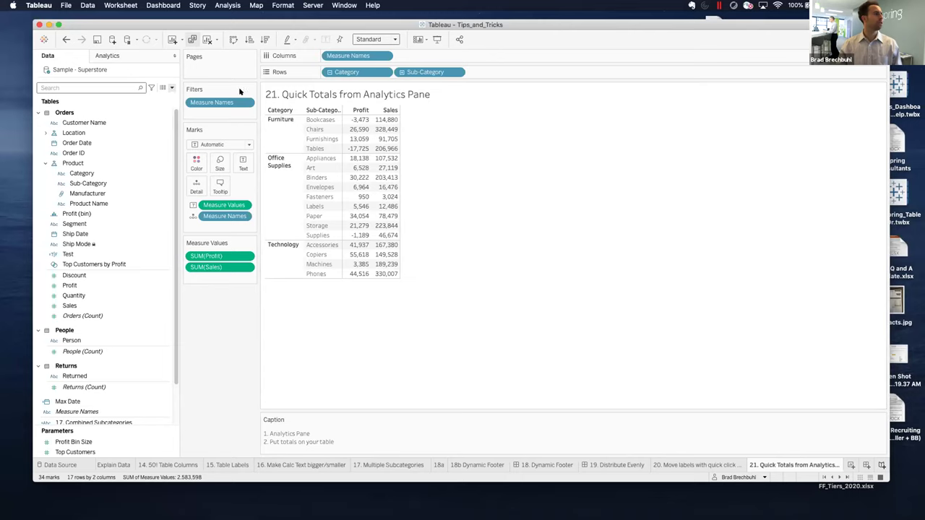
left_click(230, 5)
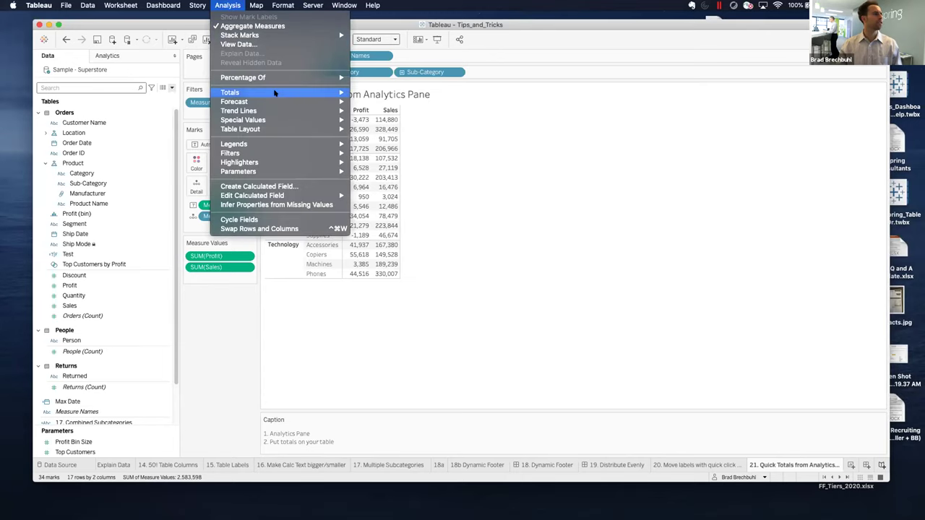
mouse_move(299, 94)
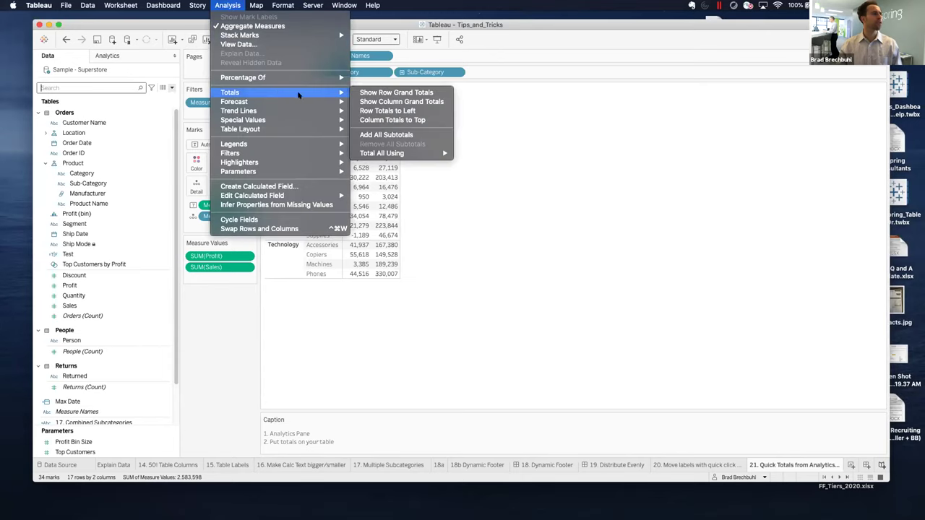
left_click(410, 111)
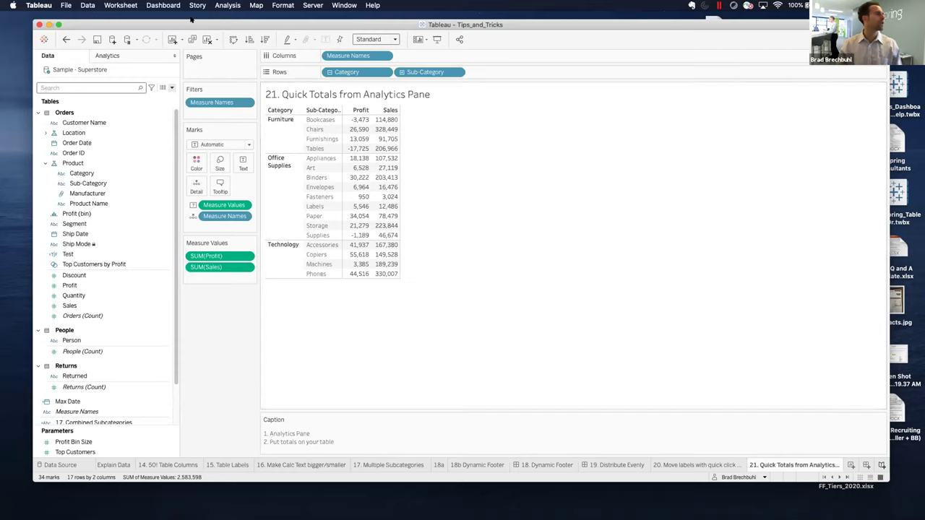
left_click(119, 86)
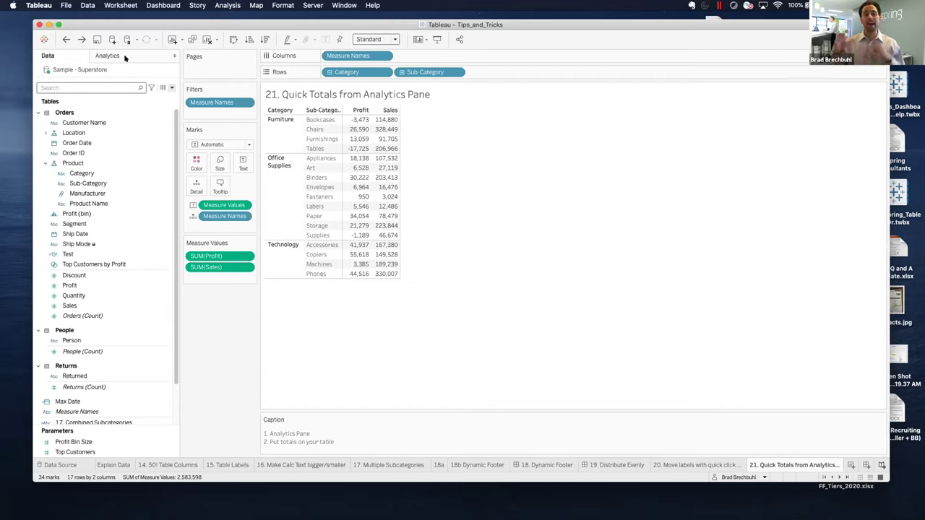
Add category subtotals and a column grand total for Profit and Sales to the table with the Totals analytics object.
left_click(110, 56)
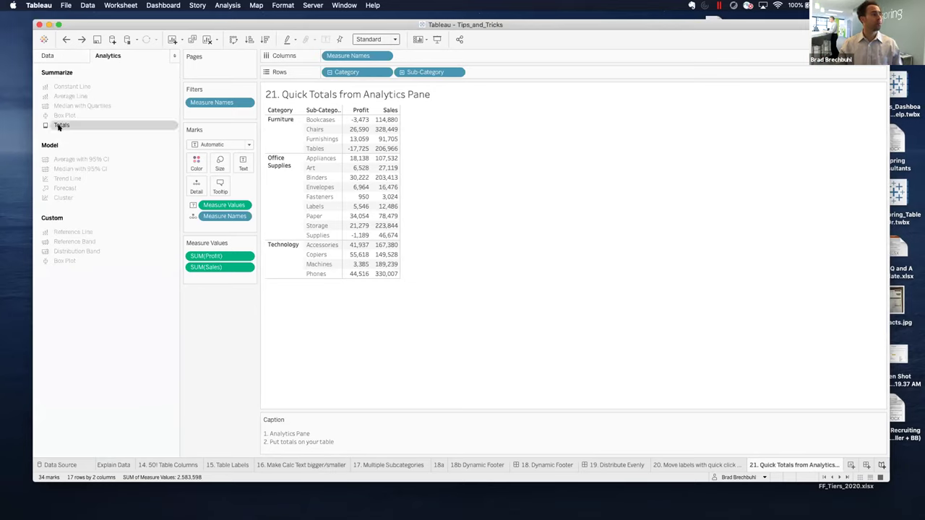
left_click_drag(59, 125, 334, 208)
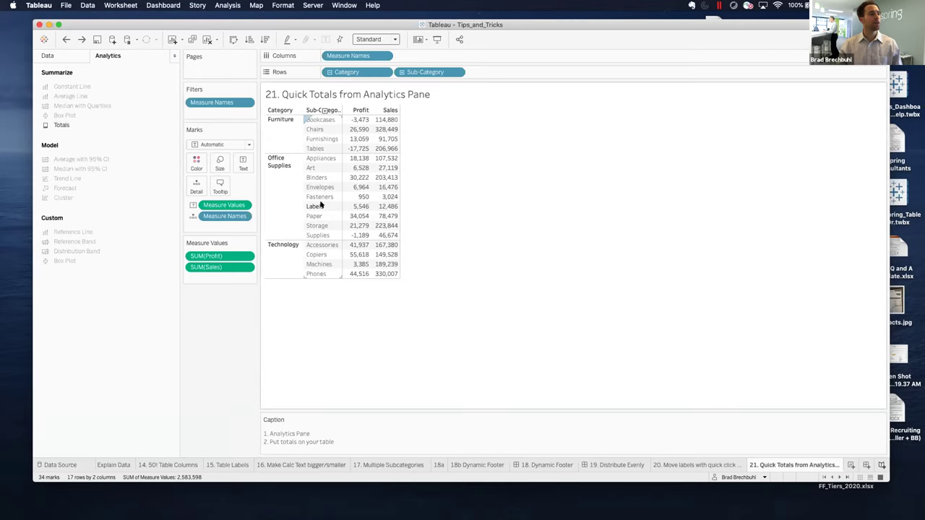
left_click_drag(58, 125, 343, 245)
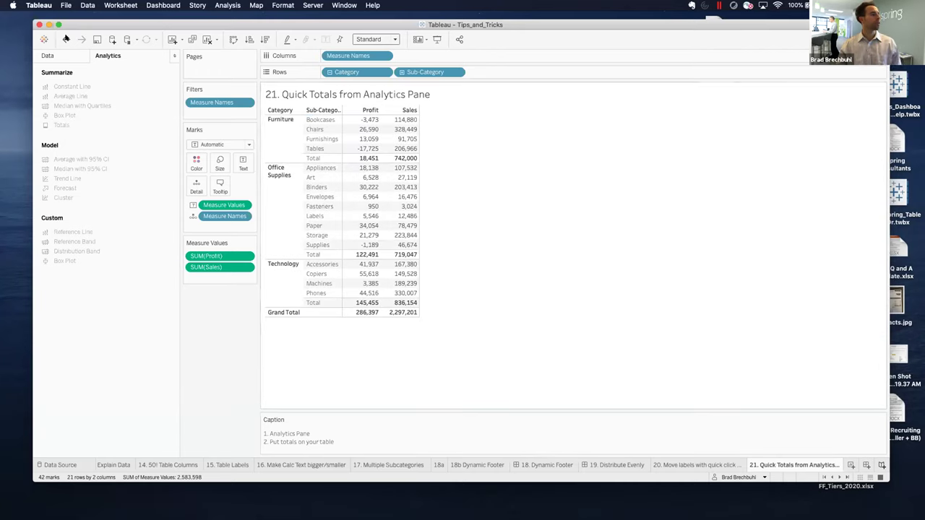
key("super+z")
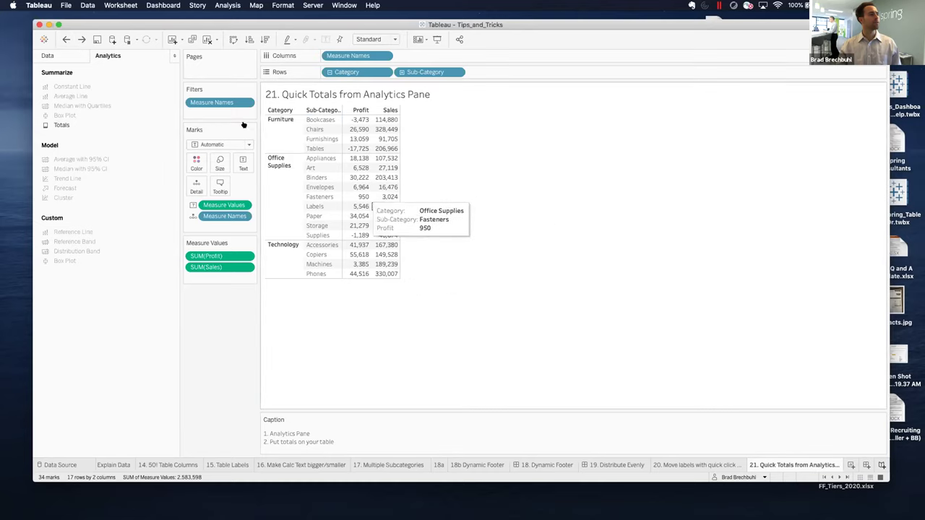
left_click(81, 39)
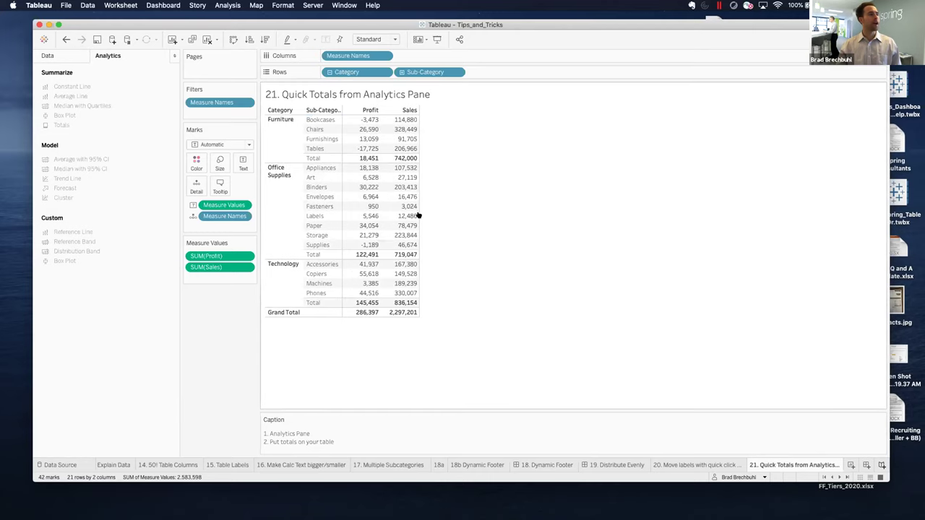